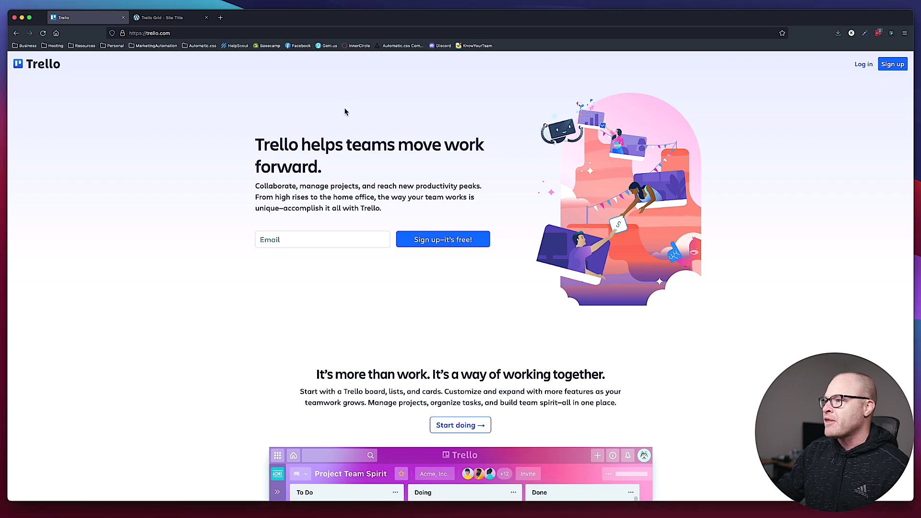
Examine how the image and text alternate across the feature rows on the Trello homepage
{"action": "scroll", "coordinate": [344, 113], "scroll_direction": "down", "scroll_amount": 8}
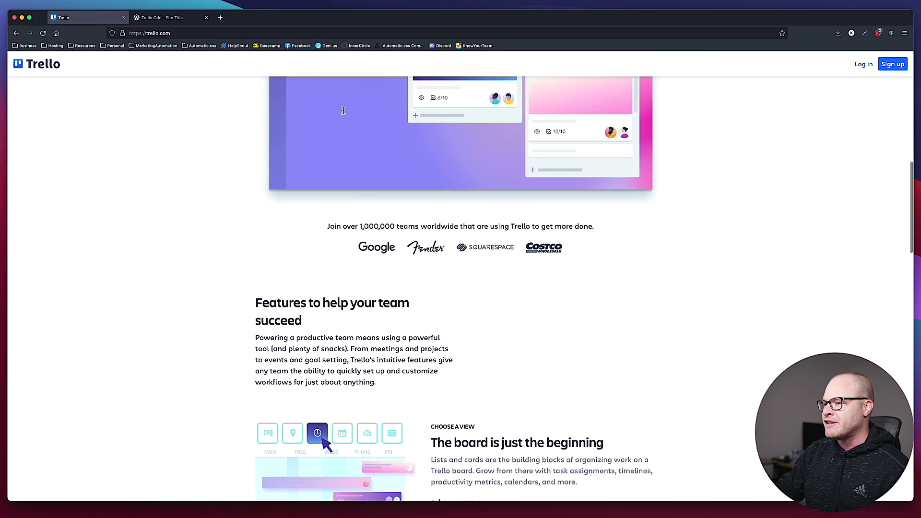
{"action": "scroll", "coordinate": [343, 114], "scroll_direction": "down", "scroll_amount": 1}
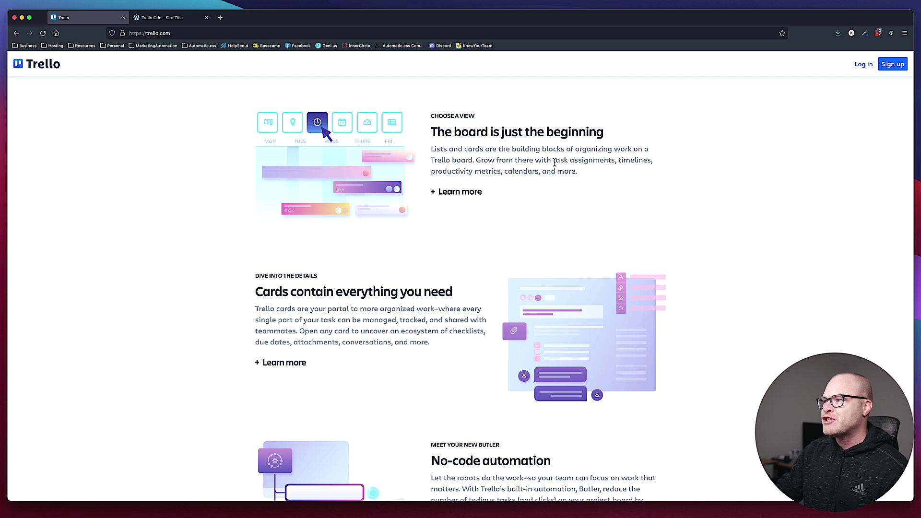
{"action": "scroll", "coordinate": [561, 160], "scroll_direction": "down", "scroll_amount": 5}
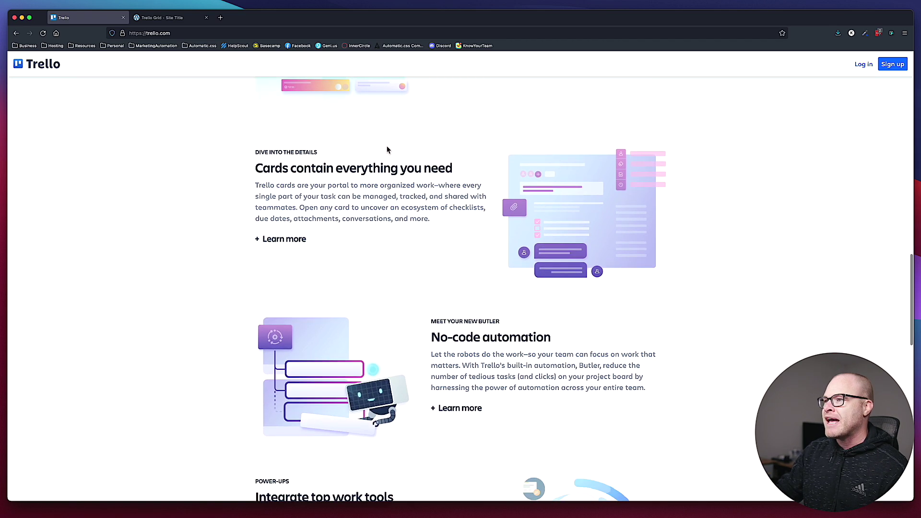
{"action": "scroll", "coordinate": [331, 197], "scroll_direction": "up", "scroll_amount": 5}
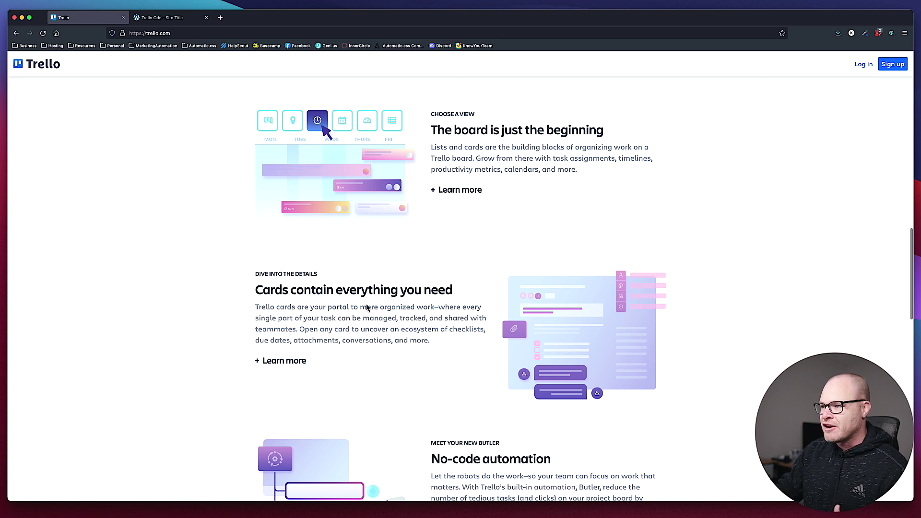
{"action": "scroll", "coordinate": [364, 304], "scroll_direction": "down", "scroll_amount": 3}
{"action": "scroll", "coordinate": [592, 268], "scroll_direction": "down", "scroll_amount": 6}
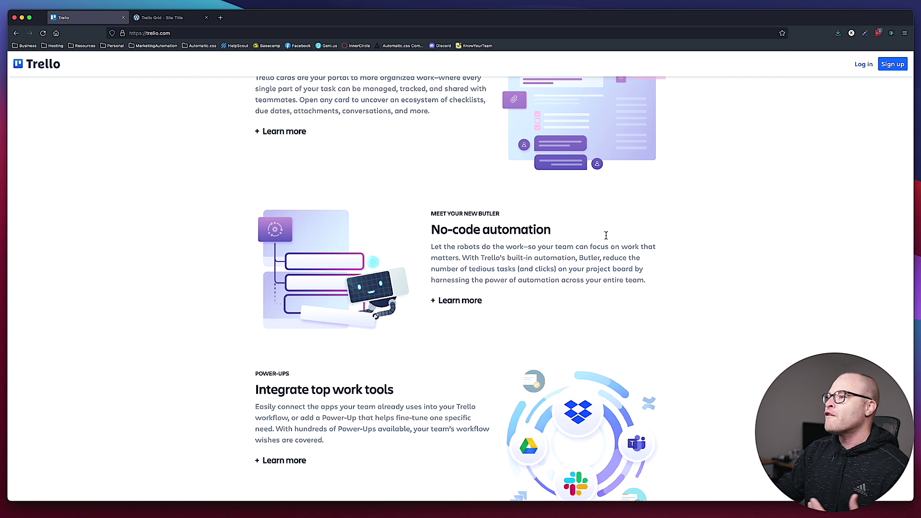
{"action": "scroll", "coordinate": [605, 235], "scroll_direction": "up", "scroll_amount": 5}
Inspect the Trello page and preview it in responsive design mode at a width of about 702 px
{"action": "right_click", "coordinate": [759, 221]}
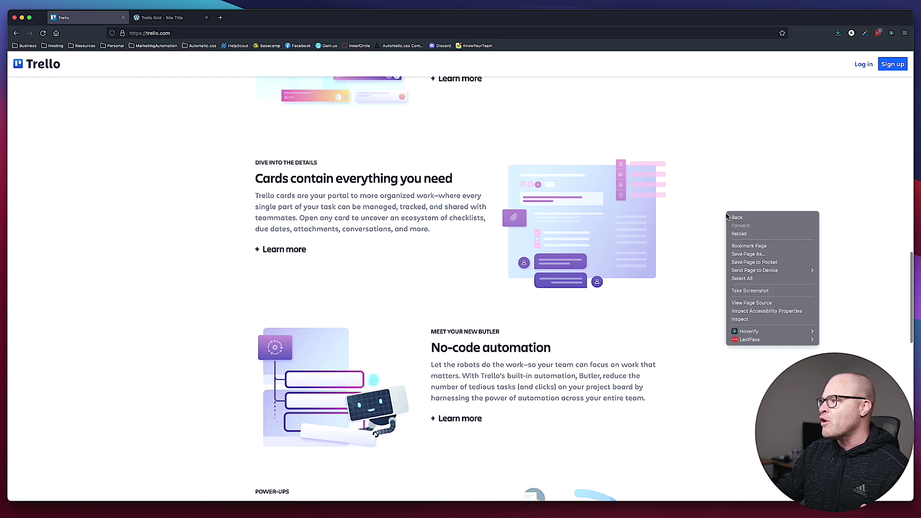
{"action": "left_click", "coordinate": [762, 319]}
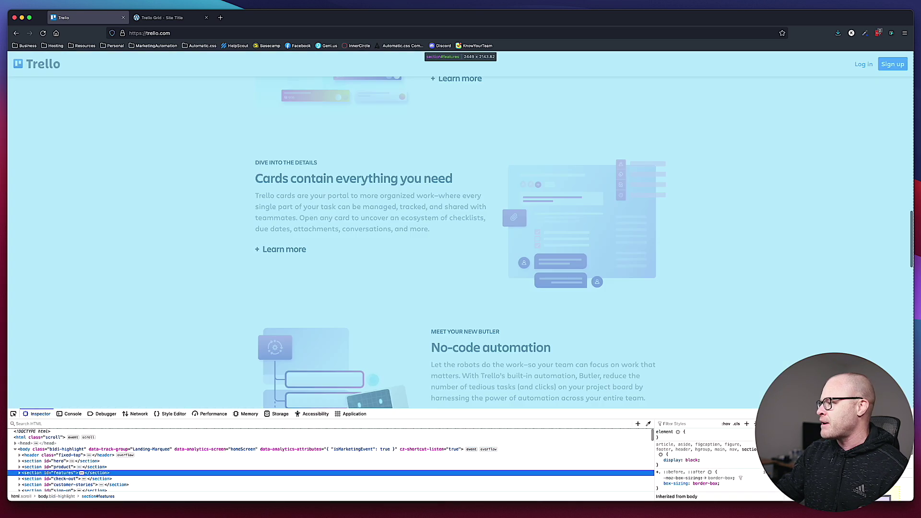
{"action": "key", "text": "super+alt+m"}
{"action": "left_click_drag", "start_coordinate": [840, 249], "coordinate": [590, 242]}
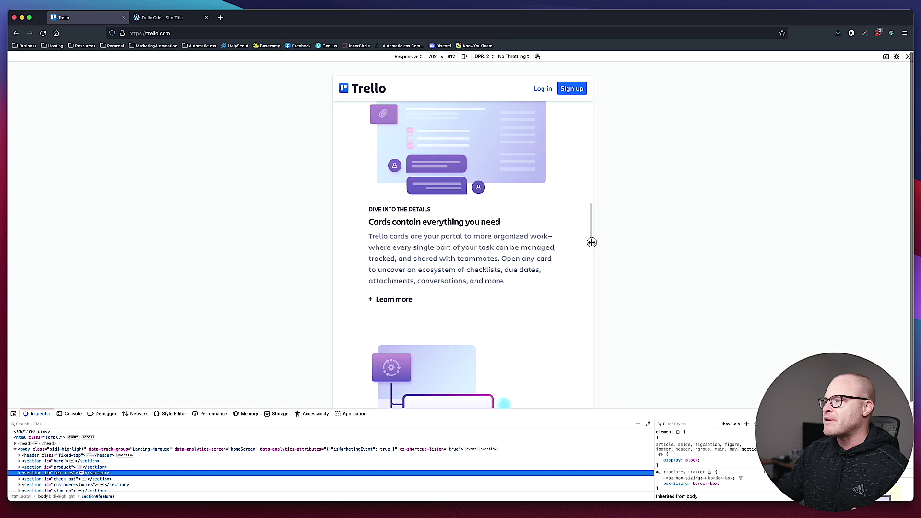
Compare the feature rows at preview widths of about 956 px and about 686 px
{"action": "scroll", "coordinate": [574, 240], "scroll_direction": "up", "scroll_amount": 5}
{"action": "left_click_drag", "start_coordinate": [590, 200], "coordinate": [639, 199]}
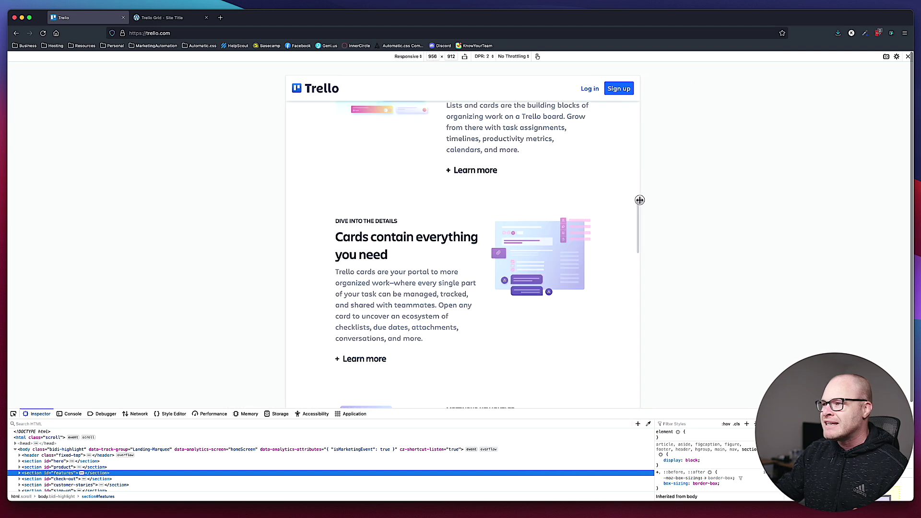
{"action": "scroll", "coordinate": [541, 207], "scroll_direction": "up", "scroll_amount": 3}
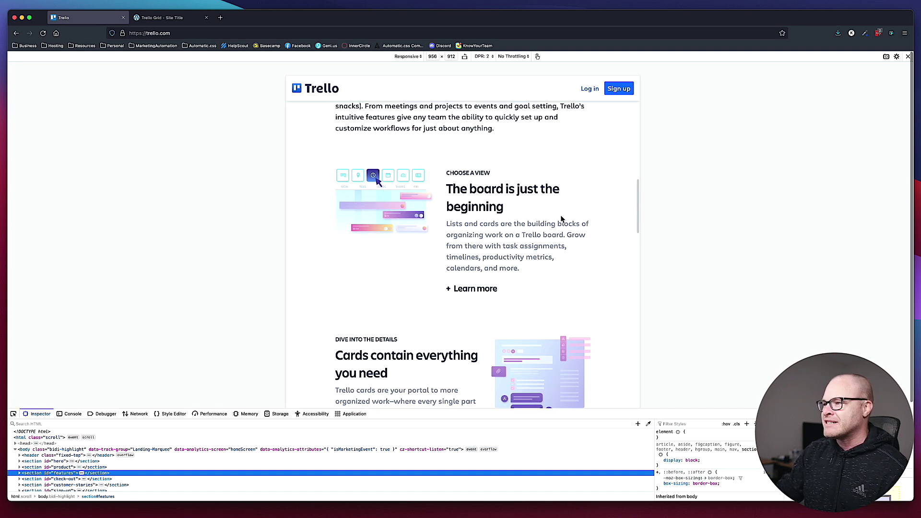
{"action": "left_click_drag", "start_coordinate": [641, 210], "coordinate": [589, 206]}
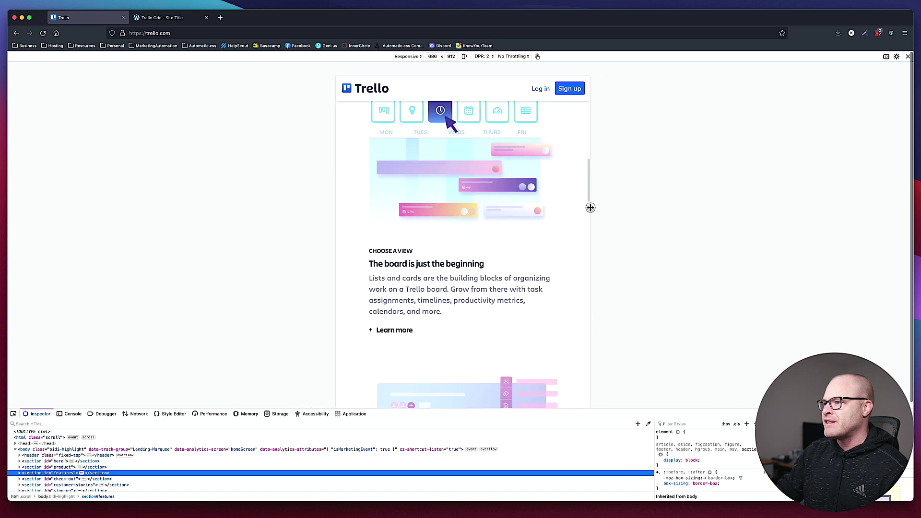
Examine the image and text order of each feature row from the page top to Integrate top work tools in the narrow preview
{"action": "scroll", "coordinate": [510, 211], "scroll_direction": "up", "scroll_amount": 15}
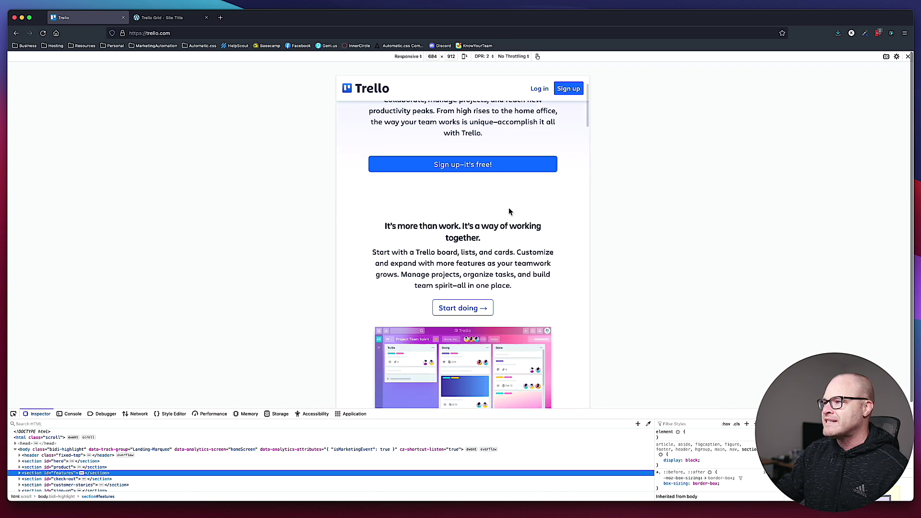
{"action": "scroll", "coordinate": [509, 212], "scroll_direction": "down", "scroll_amount": 4}
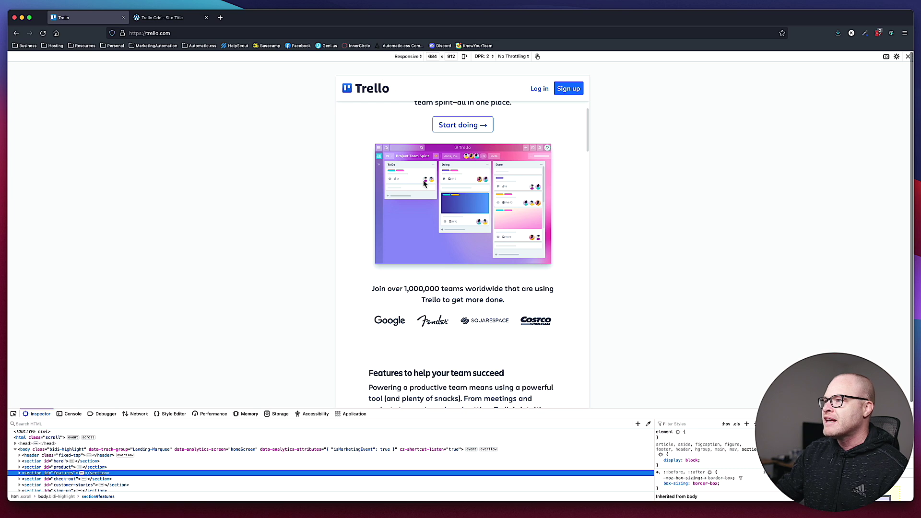
{"action": "scroll", "coordinate": [480, 235], "scroll_direction": "down", "scroll_amount": 5}
{"action": "scroll", "coordinate": [458, 258], "scroll_direction": "down", "scroll_amount": 10}
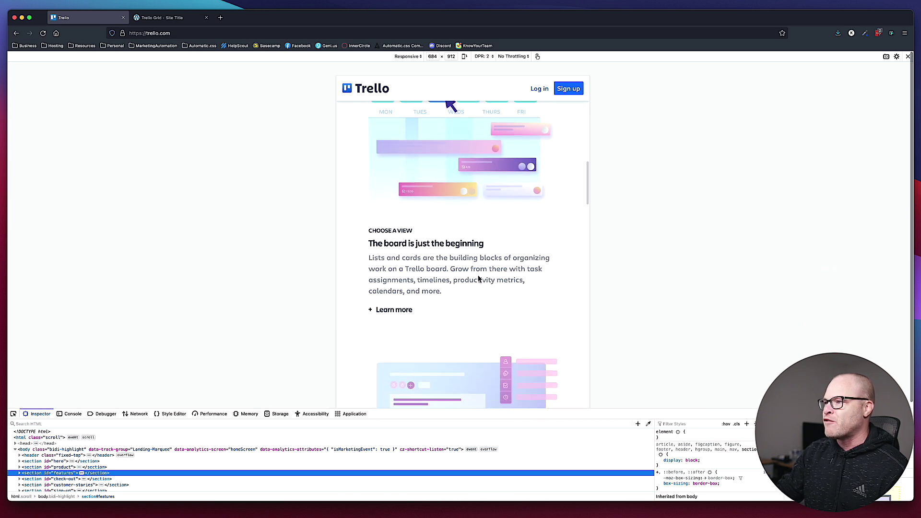
{"action": "scroll", "coordinate": [404, 174], "scroll_direction": "down", "scroll_amount": 11}
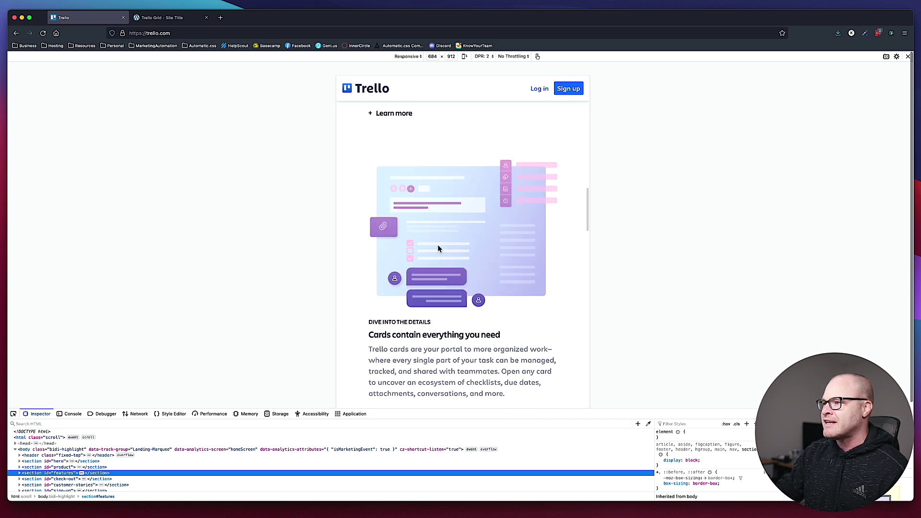
{"action": "scroll", "coordinate": [400, 236], "scroll_direction": "down", "scroll_amount": 8}
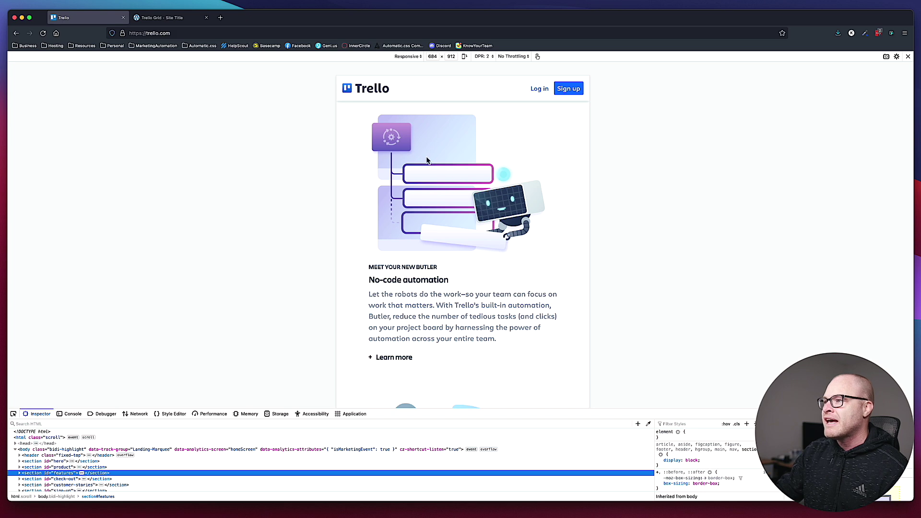
{"action": "scroll", "coordinate": [424, 318], "scroll_direction": "down", "scroll_amount": 3}
{"action": "scroll", "coordinate": [423, 317], "scroll_direction": "down", "scroll_amount": 4}
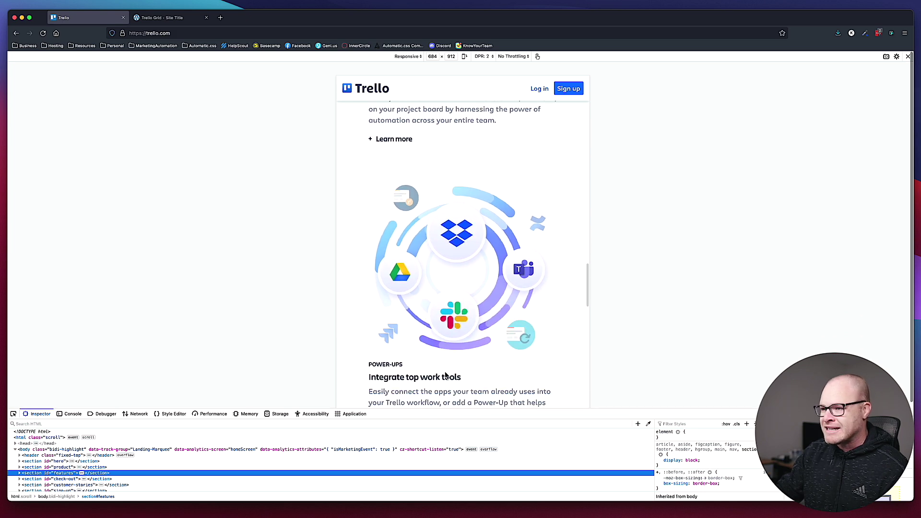
Widen the responsive preview to about 1808 px, then leave responsive mode and return to the features introduction
{"action": "left_click_drag", "start_coordinate": [590, 269], "coordinate": [796, 278]}
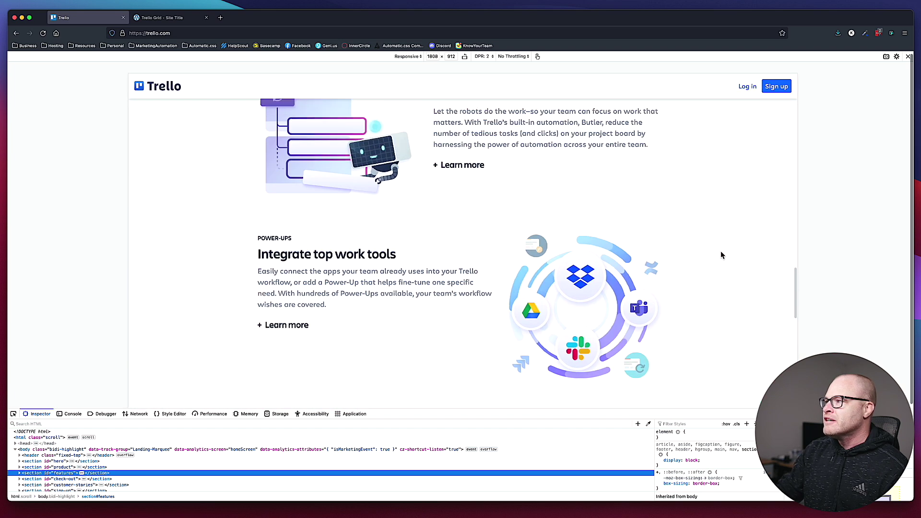
{"action": "key", "text": "super+alt+m"}
{"action": "scroll", "coordinate": [757, 386], "scroll_direction": "up", "scroll_amount": 10}
{"action": "scroll", "coordinate": [757, 387], "scroll_direction": "down", "scroll_amount": 2}
{"action": "scroll", "coordinate": [755, 381], "scroll_direction": "up", "scroll_amount": 1}
{"action": "scroll", "coordinate": [755, 382], "scroll_direction": "down", "scroll_amount": 1}
{"action": "scroll", "coordinate": [755, 382], "scroll_direction": "up", "scroll_amount": 2}
{"action": "scroll", "coordinate": [754, 383], "scroll_direction": "down", "scroll_amount": 3}
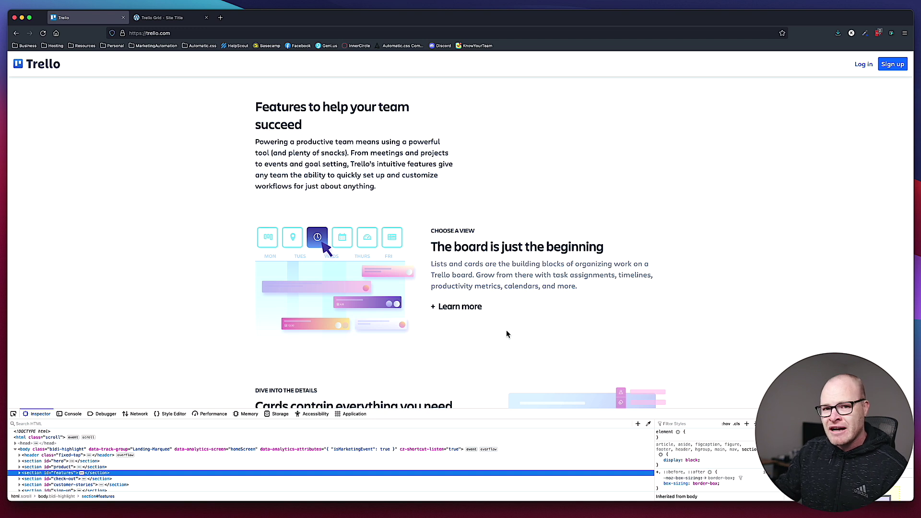
Examine the desktop layout of the features introduction and the first two feature rows
{"action": "scroll", "coordinate": [538, 339], "scroll_direction": "down", "scroll_amount": 1}
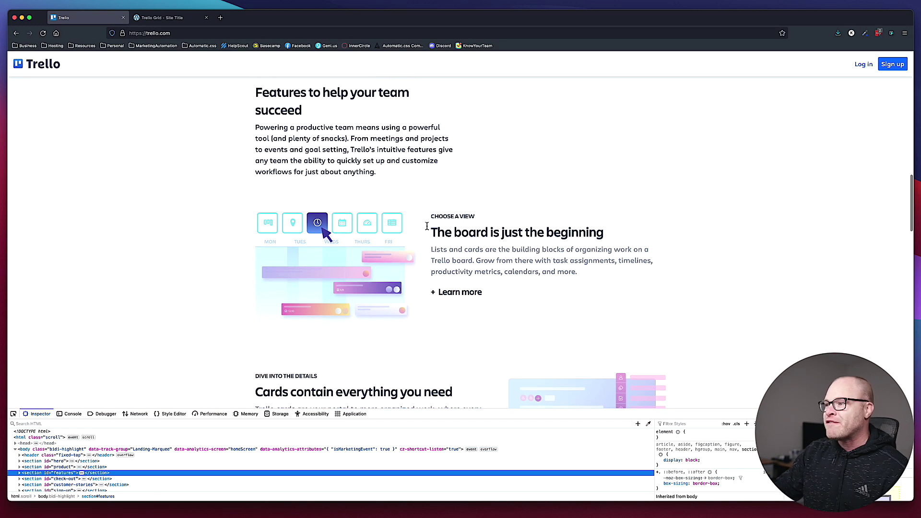
{"action": "scroll", "coordinate": [419, 245], "scroll_direction": "up", "scroll_amount": 4}
{"action": "scroll", "coordinate": [419, 246], "scroll_direction": "down", "scroll_amount": 6}
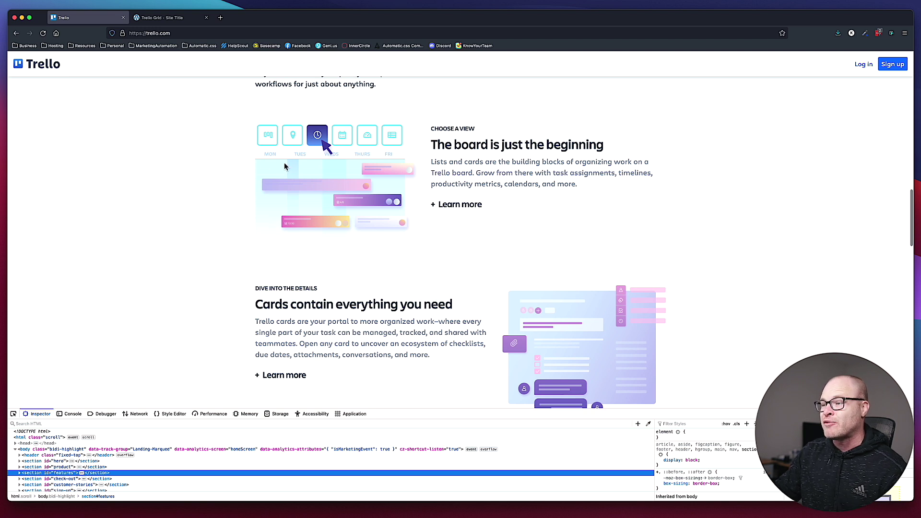
{"action": "scroll", "coordinate": [285, 166], "scroll_direction": "up", "scroll_amount": 1}
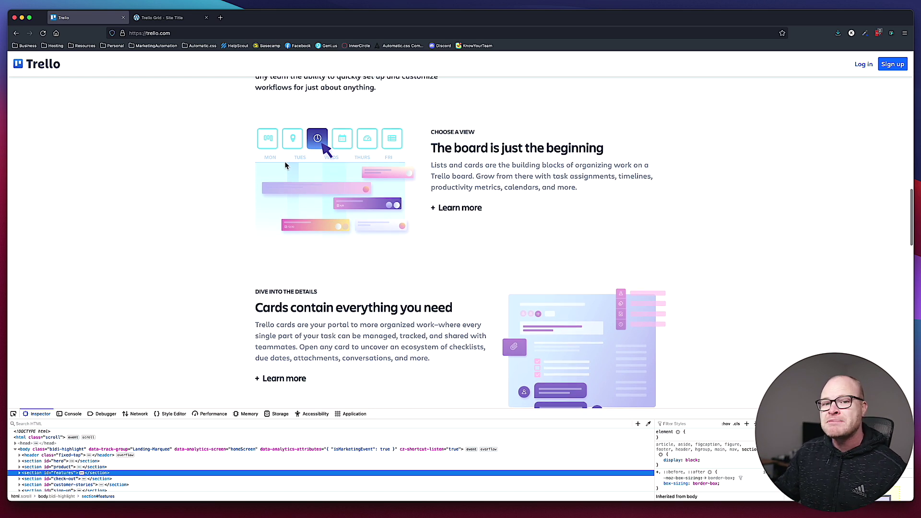
{"action": "scroll", "coordinate": [285, 165], "scroll_direction": "up", "scroll_amount": 1}
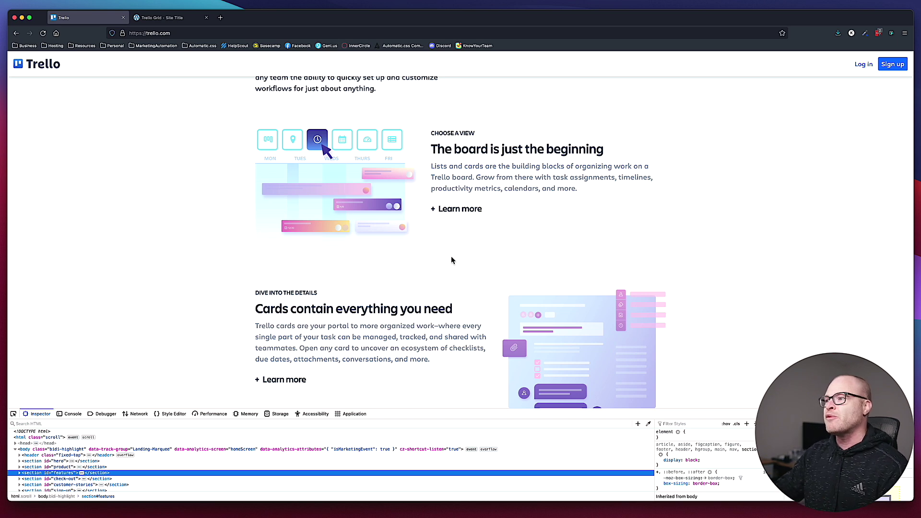
{"action": "scroll", "coordinate": [450, 260], "scroll_direction": "up", "scroll_amount": 3}
{"action": "scroll", "coordinate": [451, 260], "scroll_direction": "down", "scroll_amount": 2}
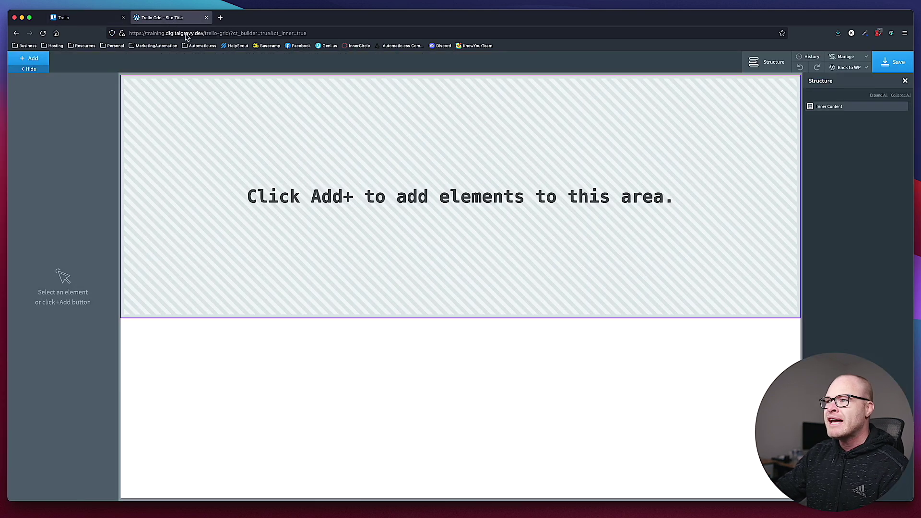
Switch to the Trello Grid page in the Oxygen builder and add a Section element to the empty content area
{"action": "left_click", "coordinate": [163, 17]}
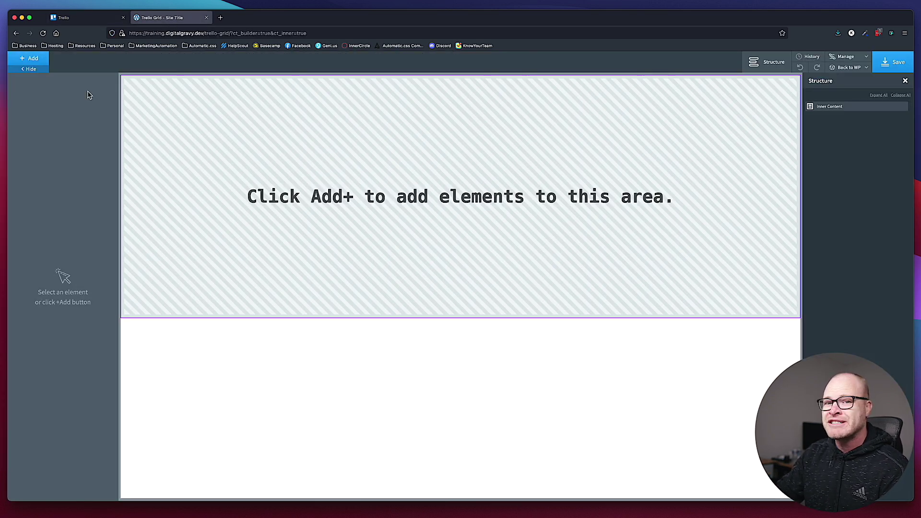
{"action": "left_click", "coordinate": [32, 60]}
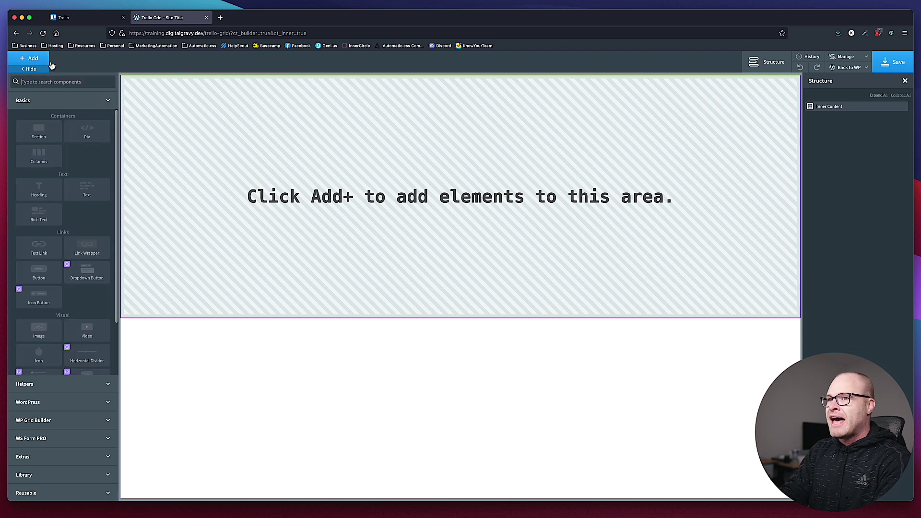
{"action": "type", "text": "sec"}
{"action": "key", "text": "Return"}
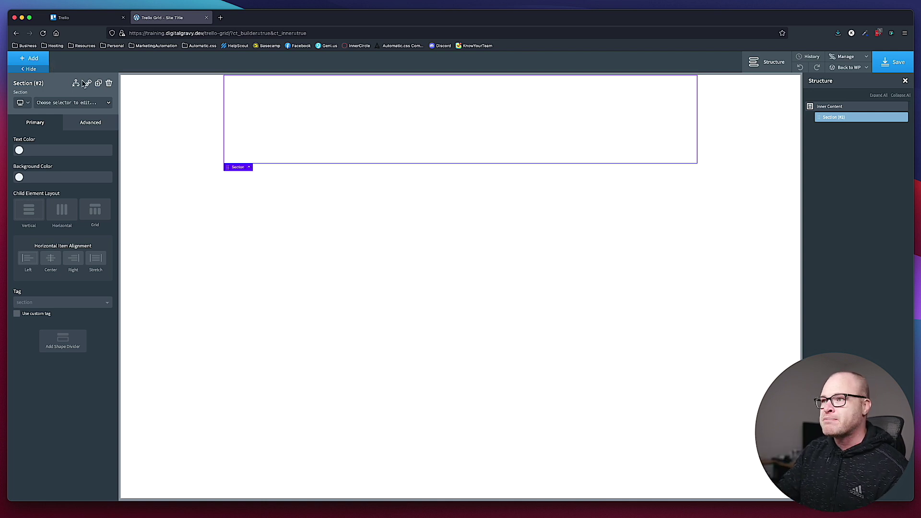
Review the features introduction and alternating rows on the Trello reference page, then return to the Trello Grid page in the builder
{"action": "left_click", "coordinate": [87, 17]}
{"action": "scroll", "coordinate": [353, 200], "scroll_direction": "up", "scroll_amount": 3}
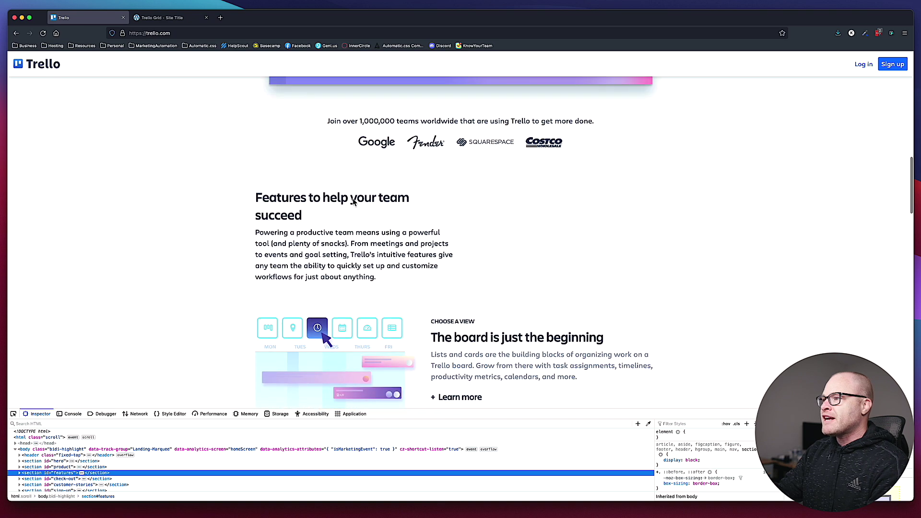
{"action": "scroll", "coordinate": [353, 203], "scroll_direction": "down", "scroll_amount": 5}
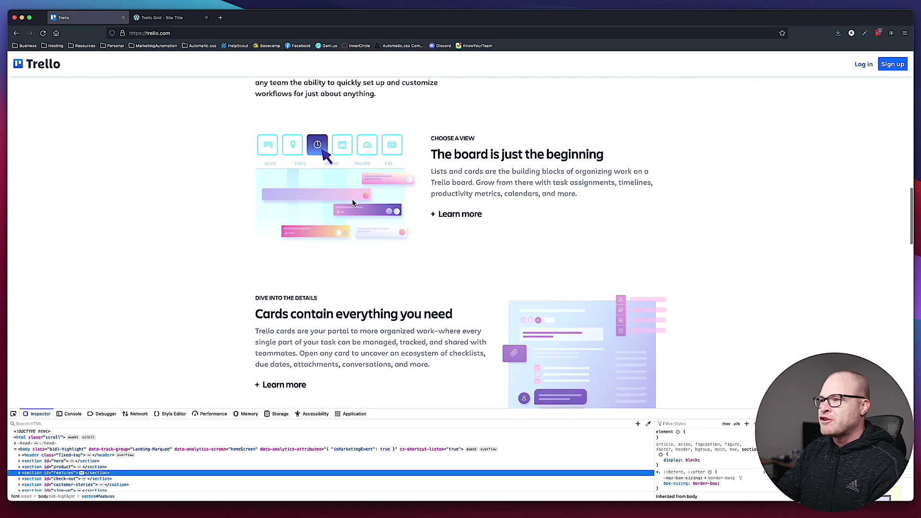
{"action": "scroll", "coordinate": [352, 198], "scroll_direction": "down", "scroll_amount": 3}
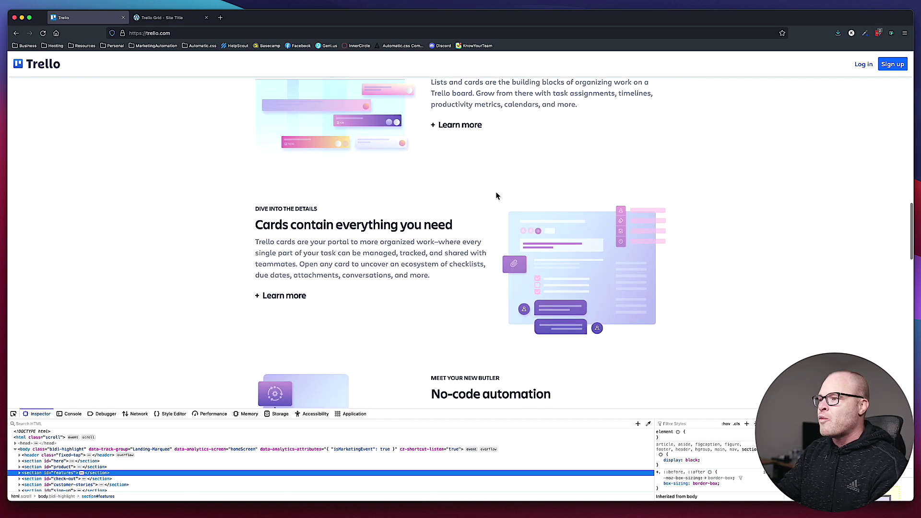
{"action": "scroll", "coordinate": [437, 170], "scroll_direction": "down", "scroll_amount": 5}
{"action": "scroll", "coordinate": [344, 198], "scroll_direction": "up", "scroll_amount": 3}
{"action": "scroll", "coordinate": [346, 202], "scroll_direction": "up", "scroll_amount": 5}
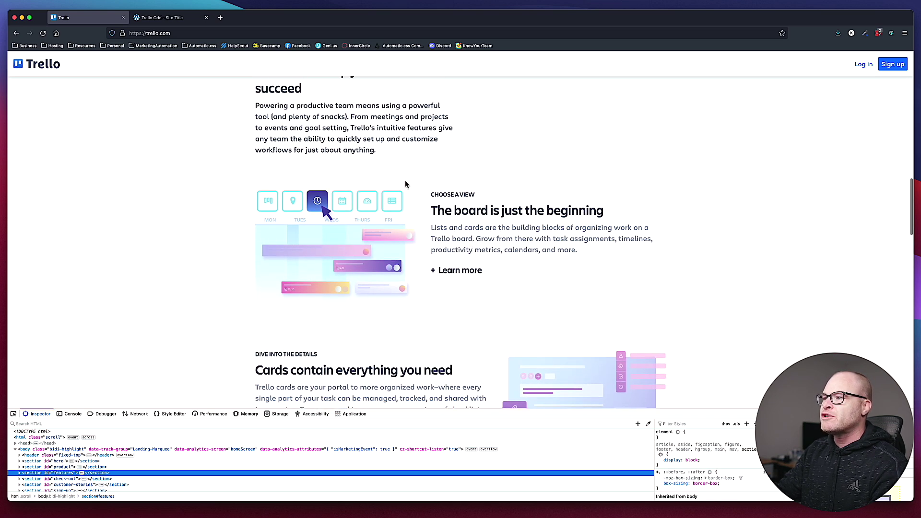
{"action": "scroll", "coordinate": [410, 203], "scroll_direction": "down", "scroll_amount": 3}
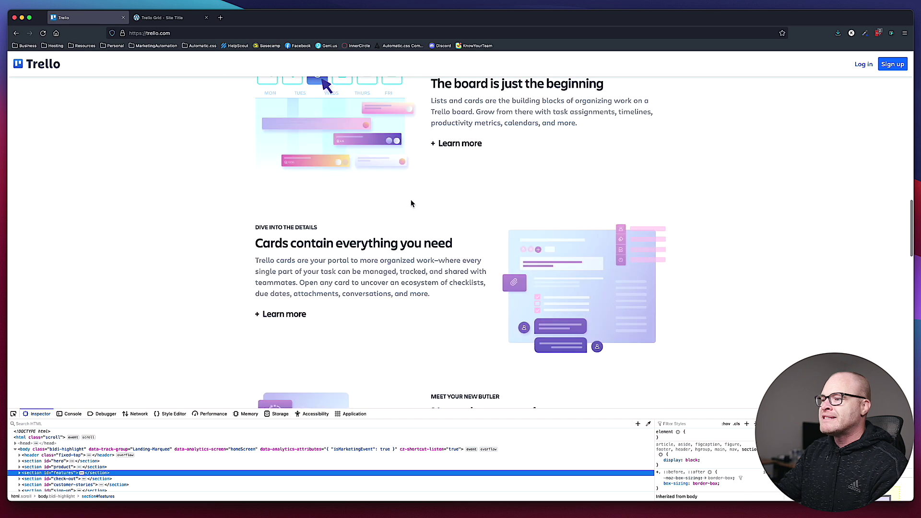
{"action": "scroll", "coordinate": [410, 204], "scroll_direction": "down", "scroll_amount": 3}
{"action": "scroll", "coordinate": [409, 199], "scroll_direction": "up", "scroll_amount": 3}
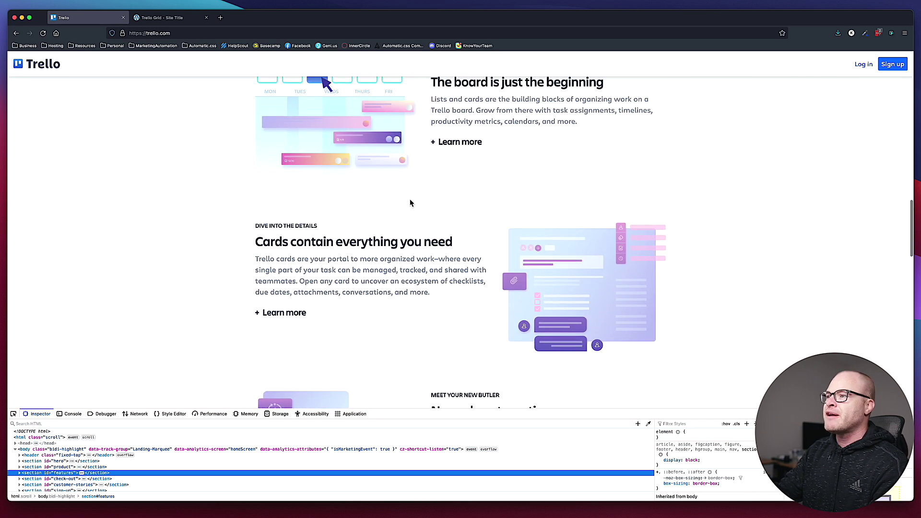
{"action": "scroll", "coordinate": [410, 199], "scroll_direction": "down", "scroll_amount": 1}
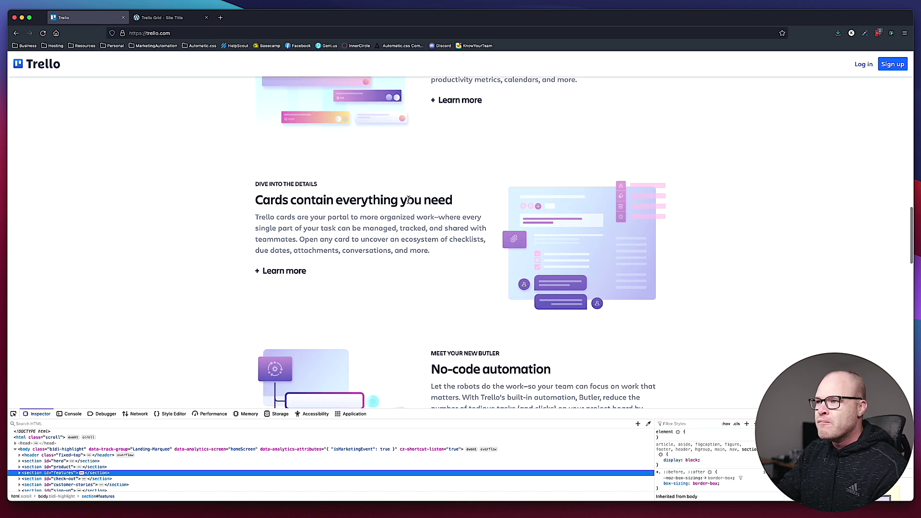
{"action": "left_click", "coordinate": [167, 17]}
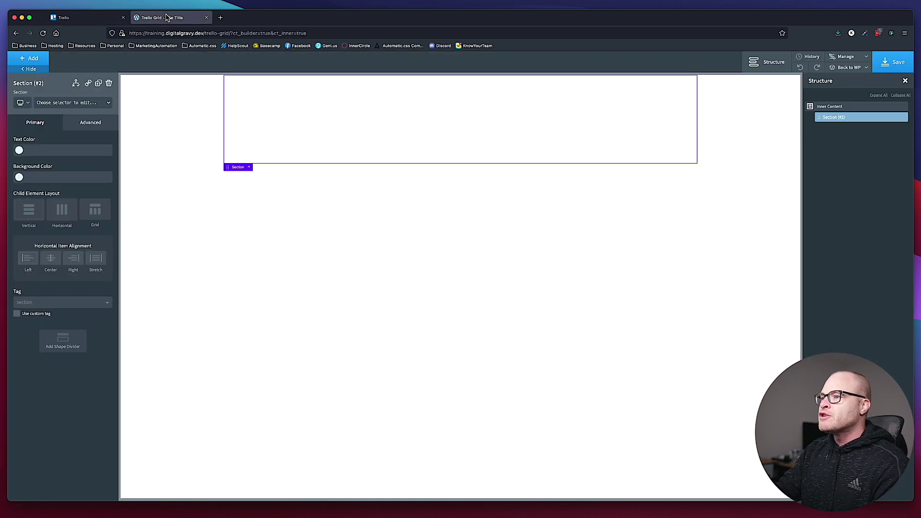
Recheck the features introduction and first rows on the Trello reference page, then add a Div inside the Section in the builder
{"action": "left_click", "coordinate": [85, 18]}
{"action": "scroll", "coordinate": [386, 197], "scroll_direction": "up", "scroll_amount": 7}
{"action": "scroll", "coordinate": [384, 192], "scroll_direction": "down", "scroll_amount": 3}
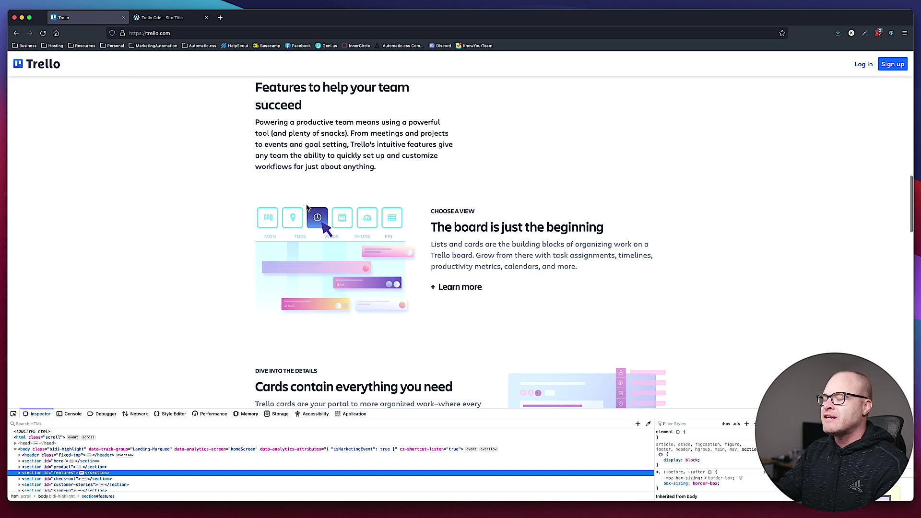
{"action": "left_click", "coordinate": [158, 17]}
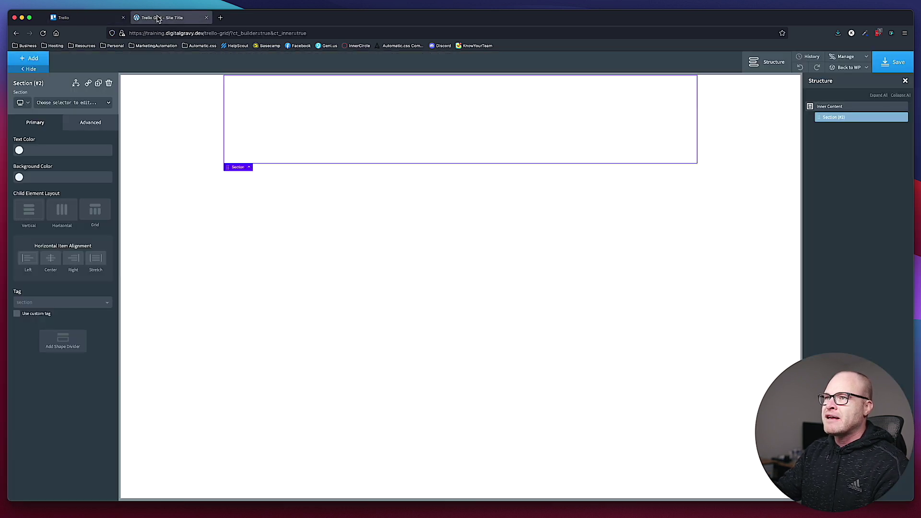
{"action": "left_click", "coordinate": [39, 59]}
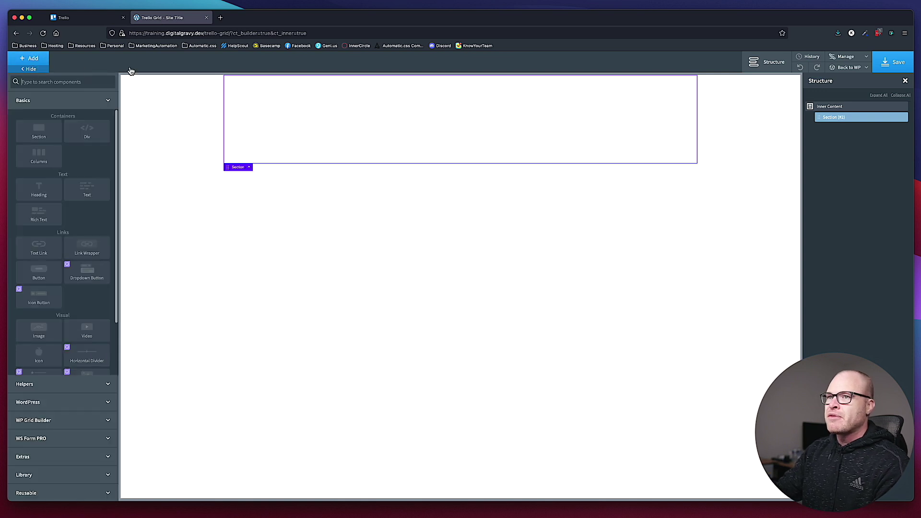
{"action": "type", "text": "div"}
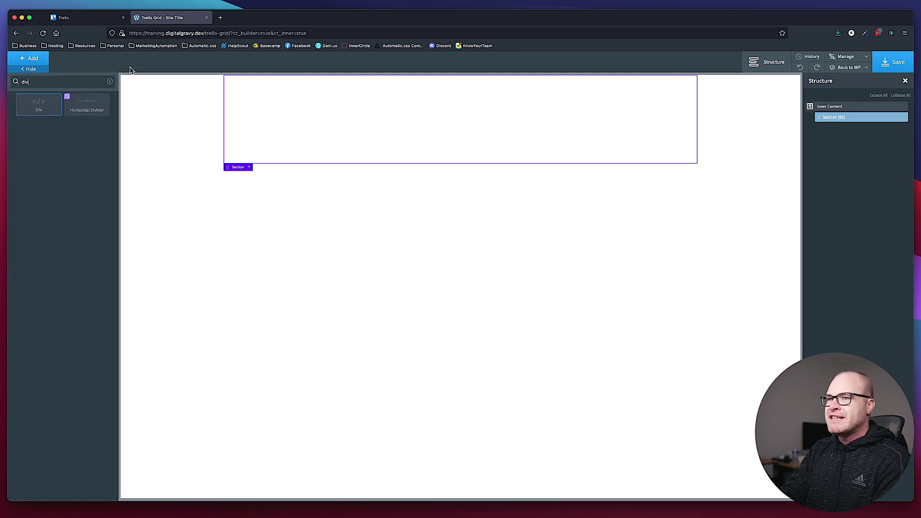
{"action": "key", "text": "Return"}
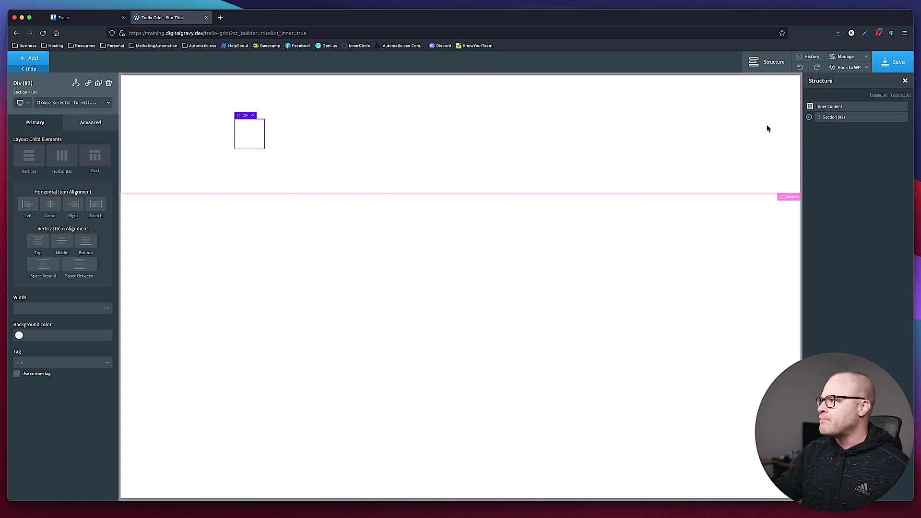
Rename the new Div inside the Section as Grid Wrapper in the page structure
{"action": "left_click", "coordinate": [809, 117]}
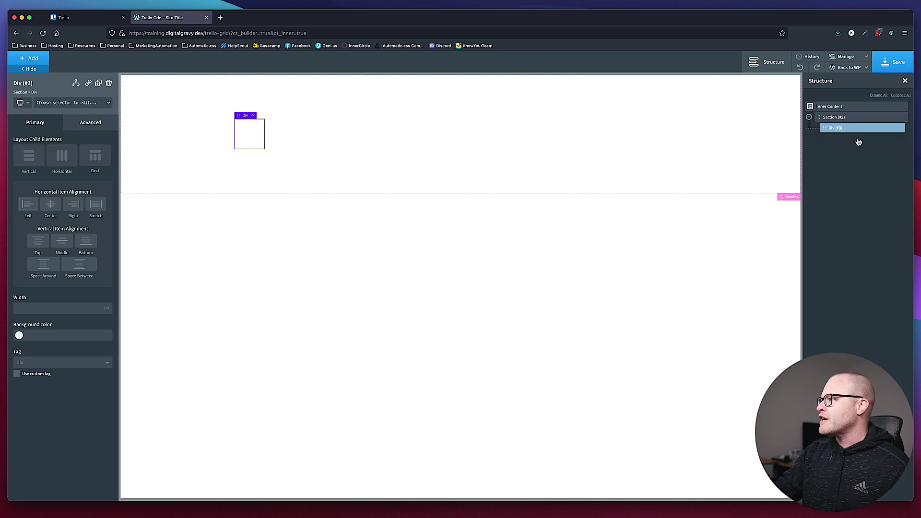
{"action": "left_click", "coordinate": [893, 129]}
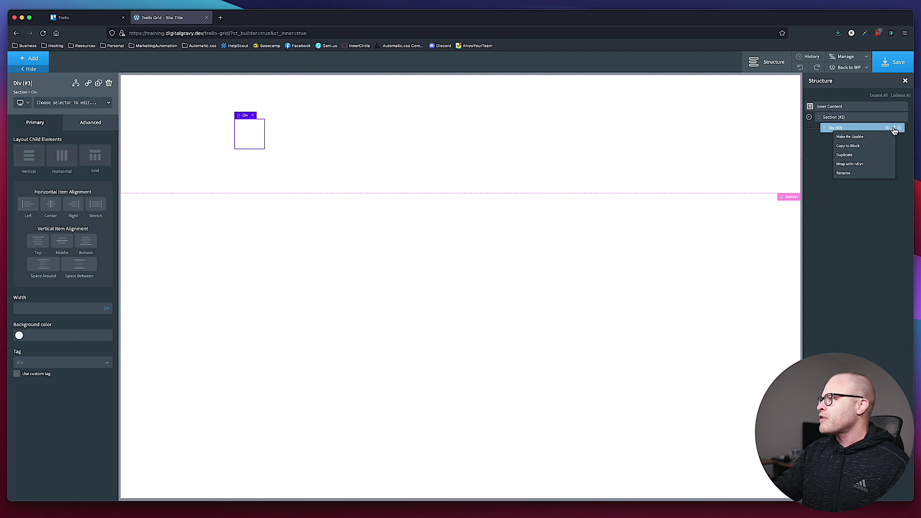
{"action": "left_click", "coordinate": [851, 174]}
{"action": "left_click", "coordinate": [850, 129]}
{"action": "key", "text": "super+a"}
{"action": "key", "text": "BackSpace"}
{"action": "type", "text": "Grid Wrapper"}
{"action": "key", "text": "Return"}
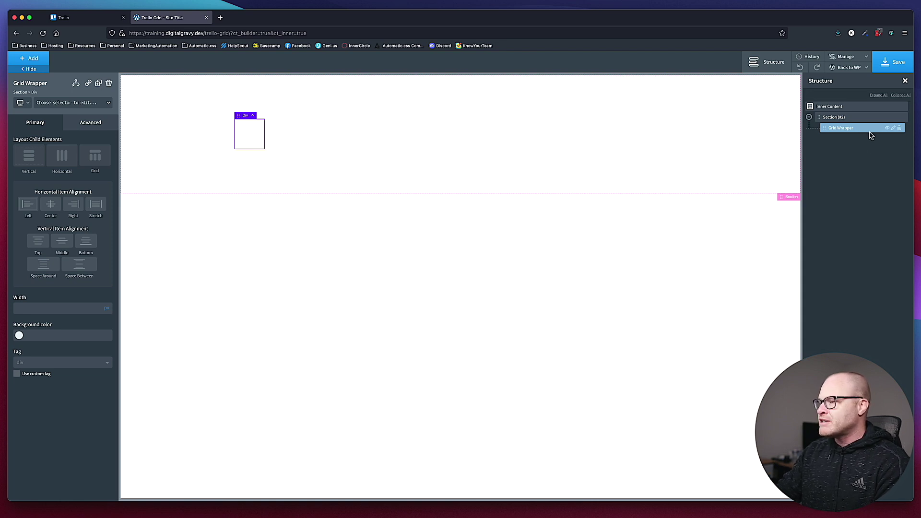
Add the class feature-row to the Grid Wrapper, checking the alternating rows on the Trello reference page beforehand
{"action": "left_click", "coordinate": [81, 106]}
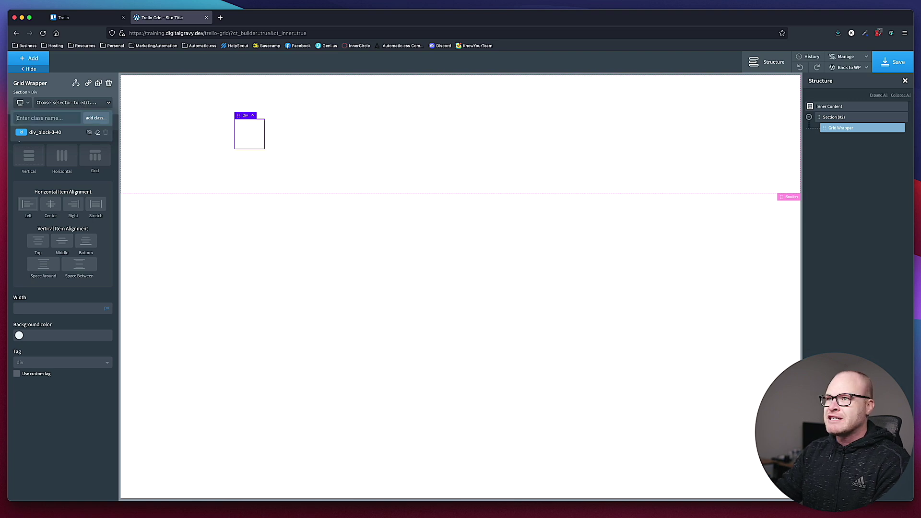
{"action": "left_click", "coordinate": [68, 19]}
{"action": "scroll", "coordinate": [446, 223], "scroll_direction": "up", "scroll_amount": 3}
{"action": "scroll", "coordinate": [446, 223], "scroll_direction": "down", "scroll_amount": 4}
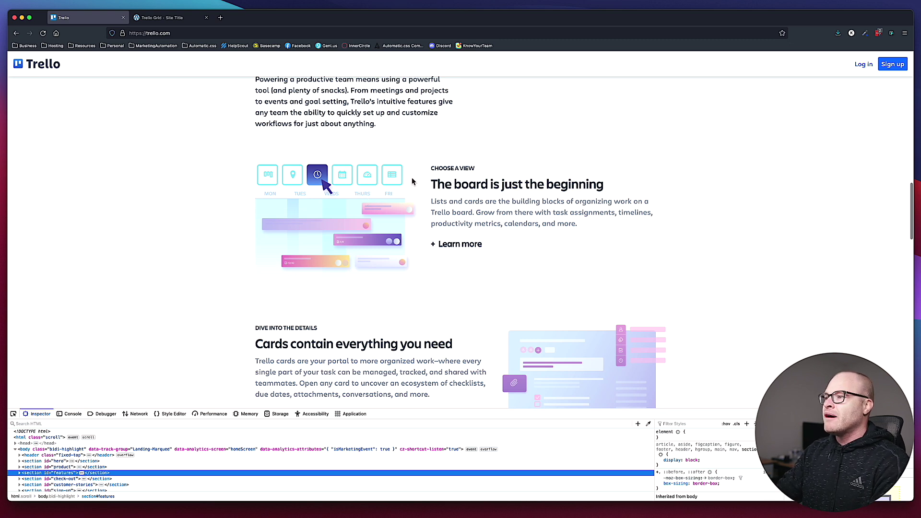
{"action": "scroll", "coordinate": [392, 211], "scroll_direction": "down", "scroll_amount": 3}
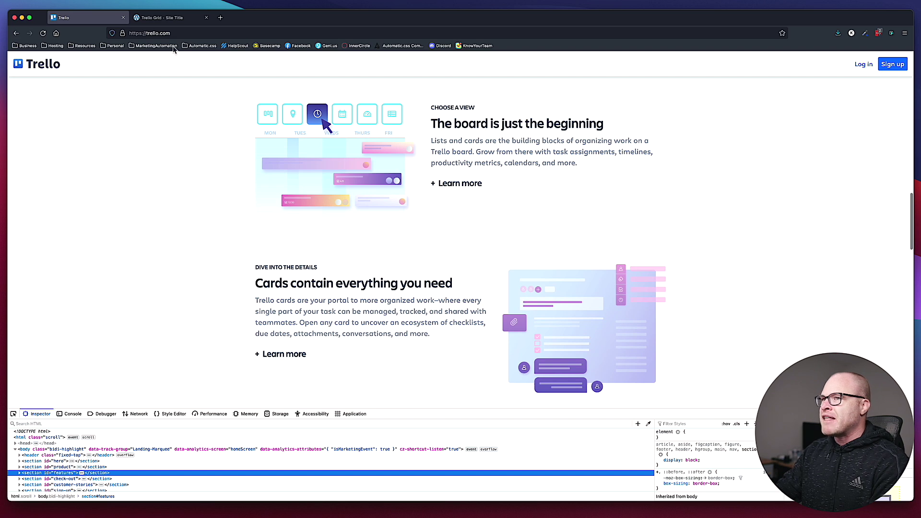
{"action": "left_click", "coordinate": [162, 18]}
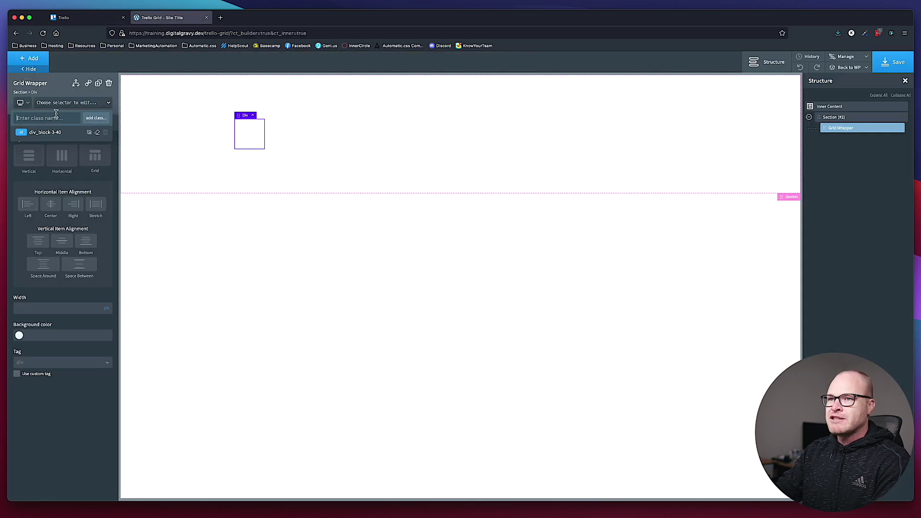
{"action": "left_click", "coordinate": [56, 115]}
{"action": "type", "text": "feat"}
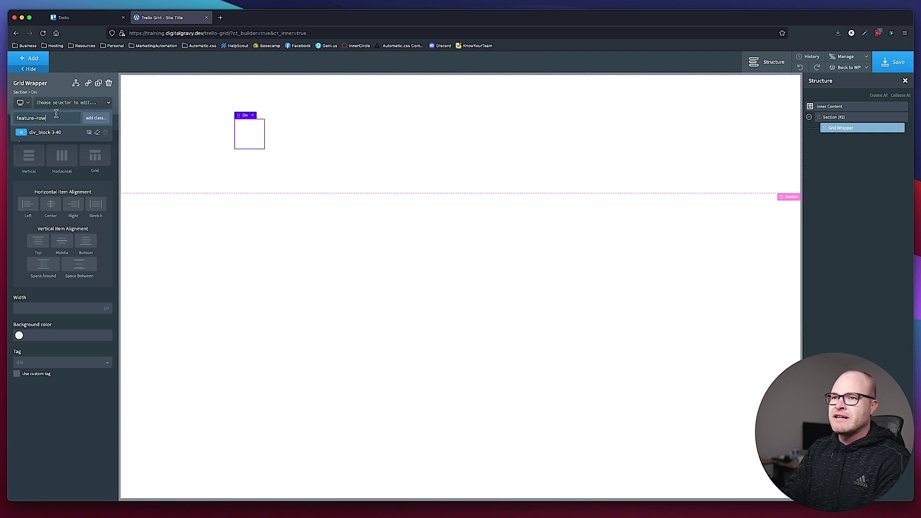
{"action": "type", "text": "ure-row"}
{"action": "key", "text": "Return"}
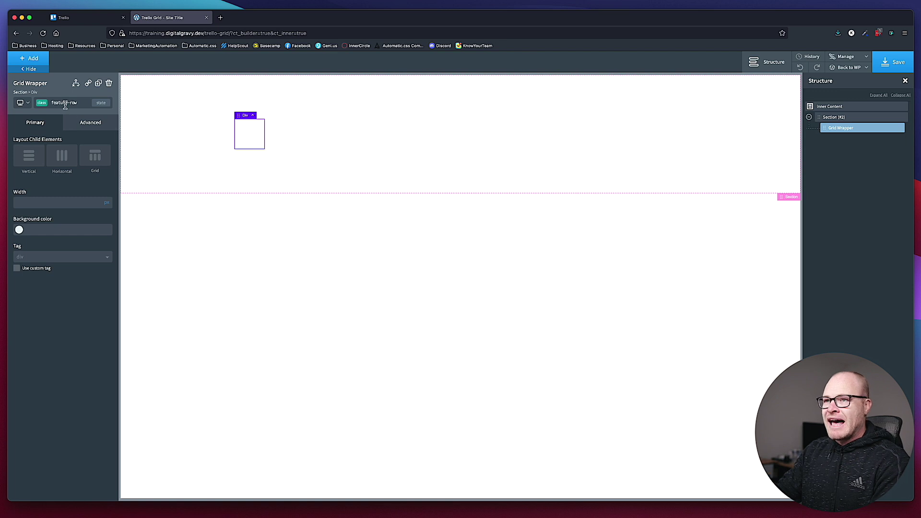
Set the feature-row class to lay out its children as a Grid and give it a width of 100%
{"action": "left_click", "coordinate": [90, 158]}
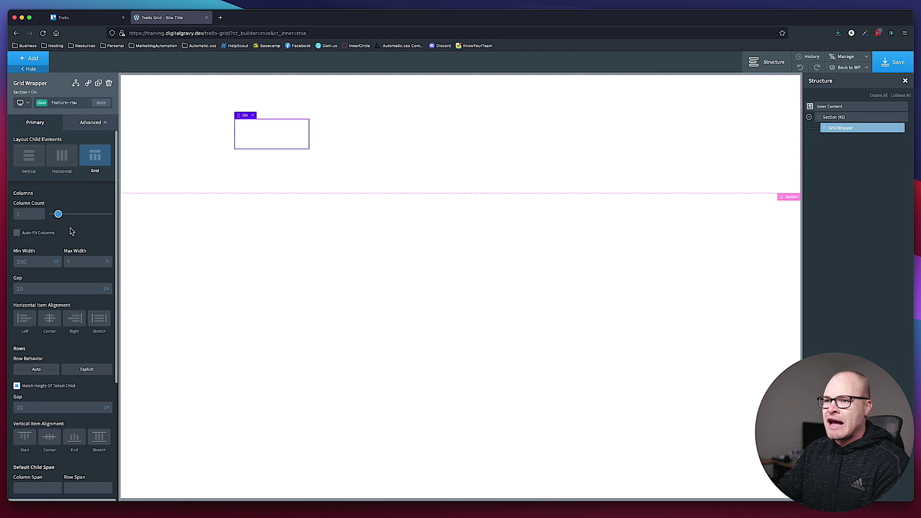
{"action": "scroll", "coordinate": [48, 400], "scroll_direction": "down", "scroll_amount": 7}
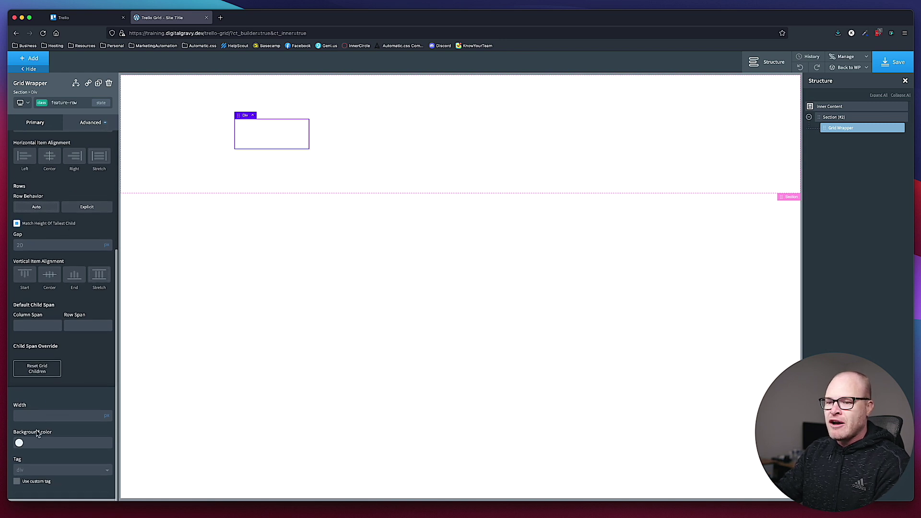
{"action": "left_click", "coordinate": [106, 415]}
{"action": "left_click", "coordinate": [80, 414]}
{"action": "type", "text": "100"}
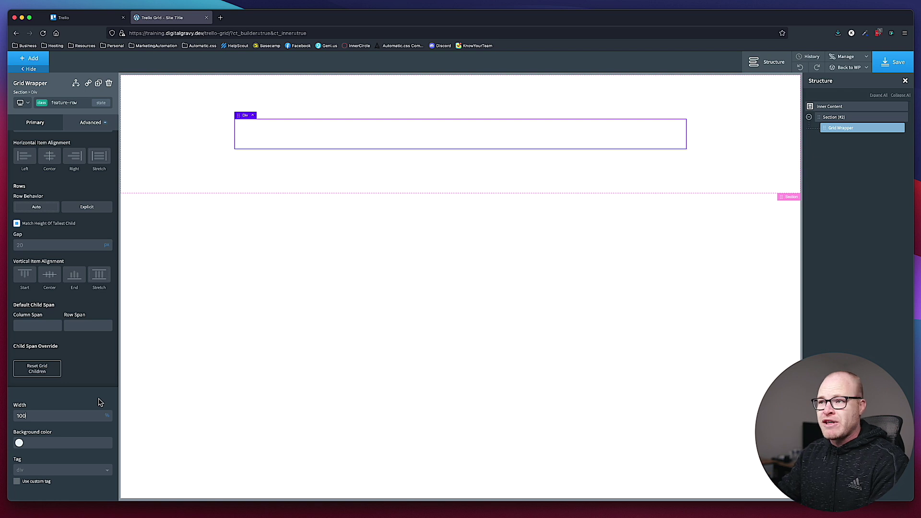
Compare the first two feature rows on the Trello reference page, then set the feature-row grid's minimum column width to 0 px
{"action": "left_click", "coordinate": [82, 18]}
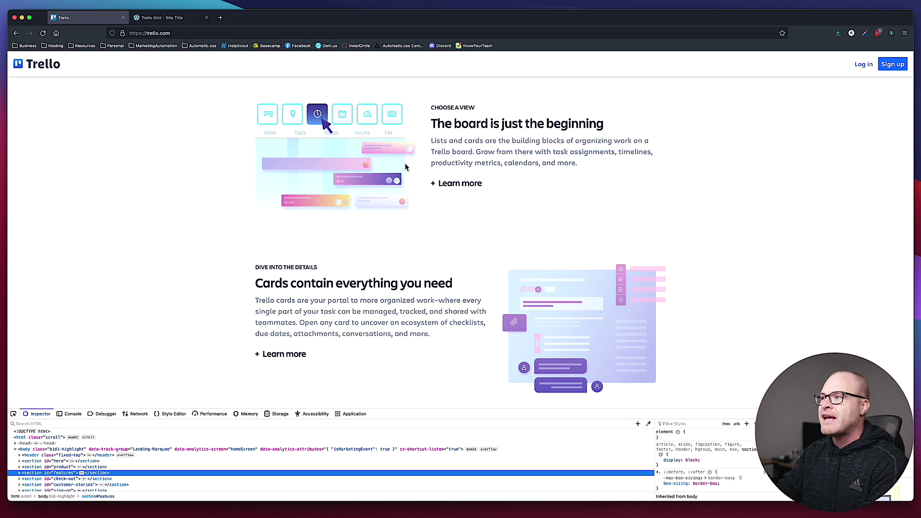
{"action": "scroll", "coordinate": [479, 206], "scroll_direction": "up", "scroll_amount": 2}
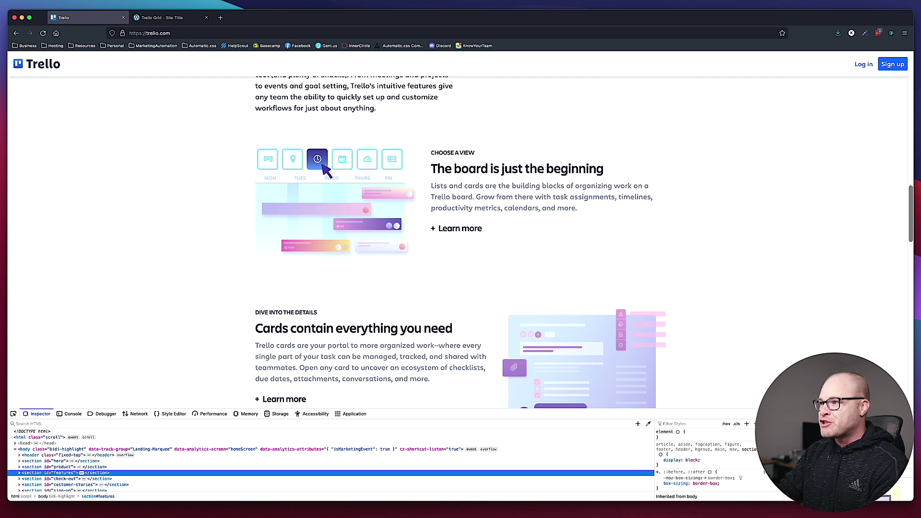
{"action": "scroll", "coordinate": [368, 230], "scroll_direction": "up", "scroll_amount": 4}
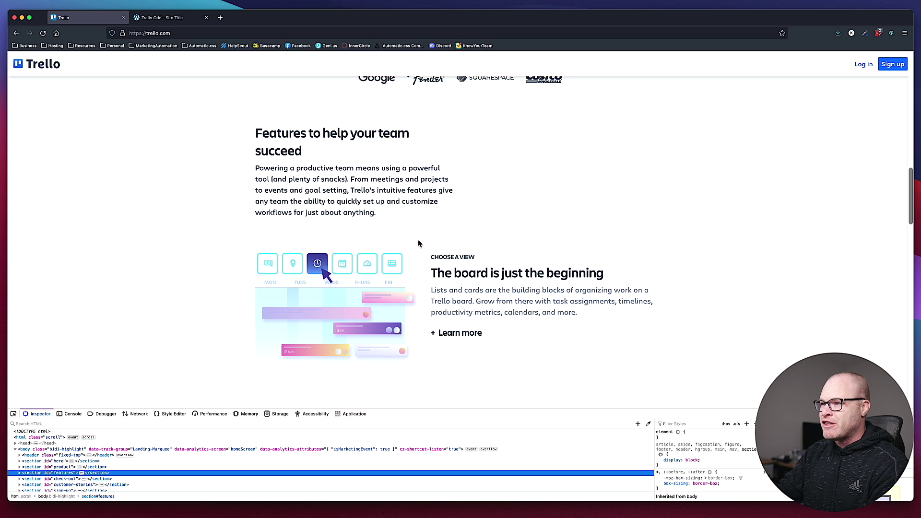
{"action": "scroll", "coordinate": [594, 294], "scroll_direction": "down", "scroll_amount": 5}
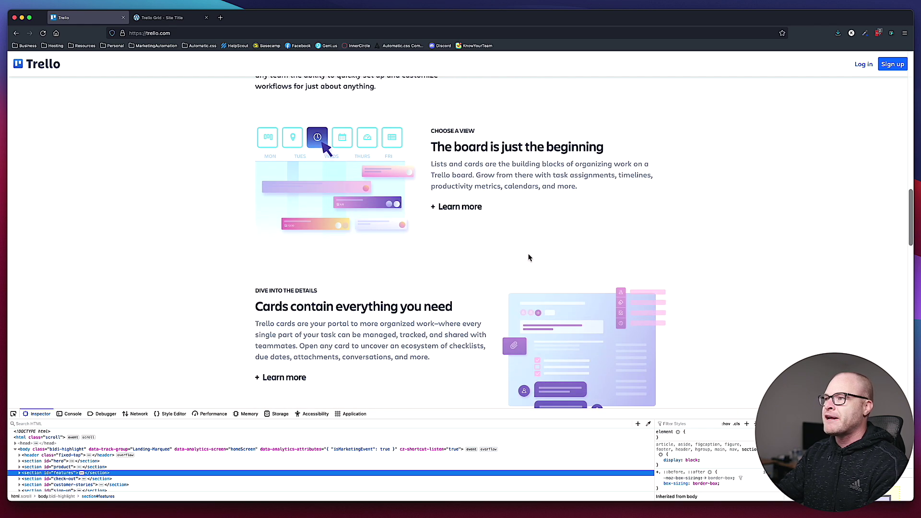
{"action": "left_click", "coordinate": [163, 17]}
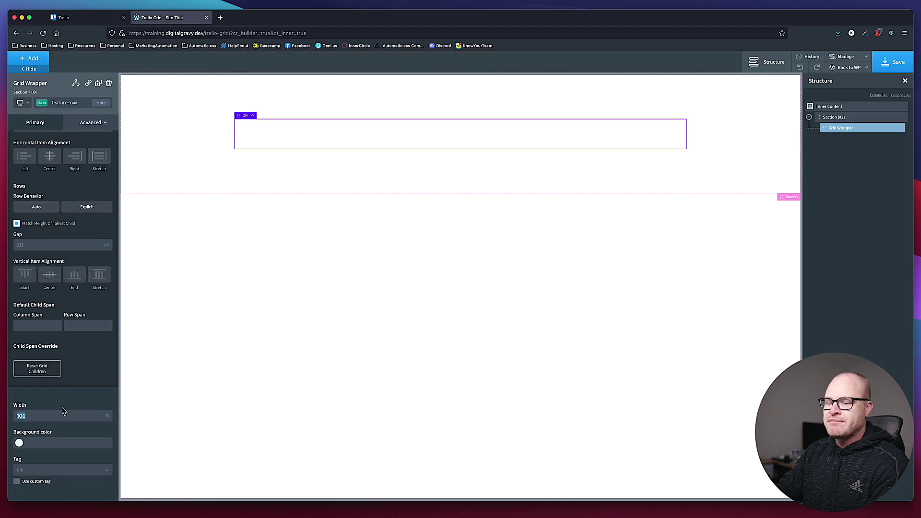
{"action": "scroll", "coordinate": [76, 384], "scroll_direction": "up", "scroll_amount": 4}
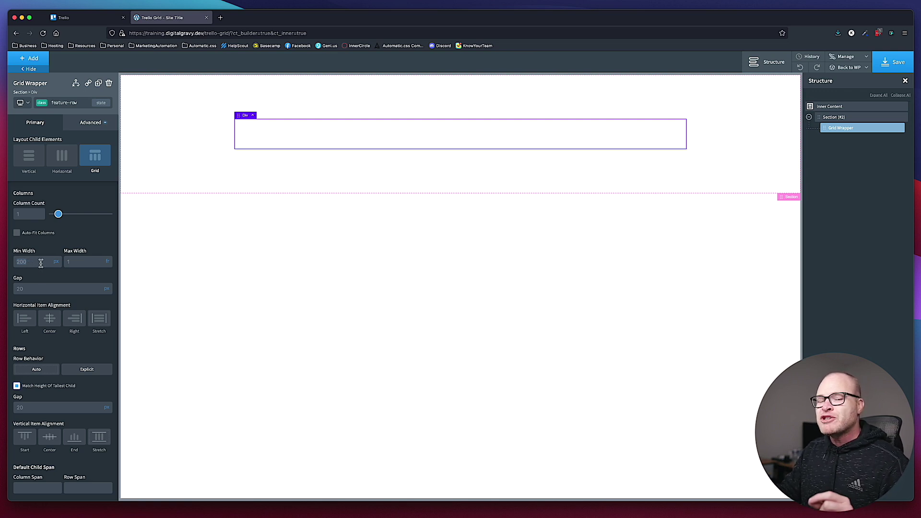
{"action": "left_click", "coordinate": [41, 263]}
{"action": "type", "text": "0"}
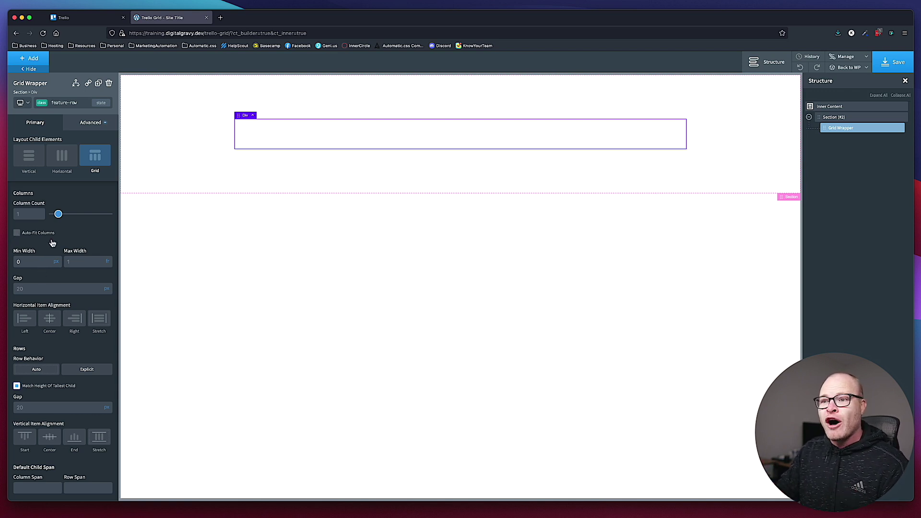
{"action": "left_click", "coordinate": [34, 235]}
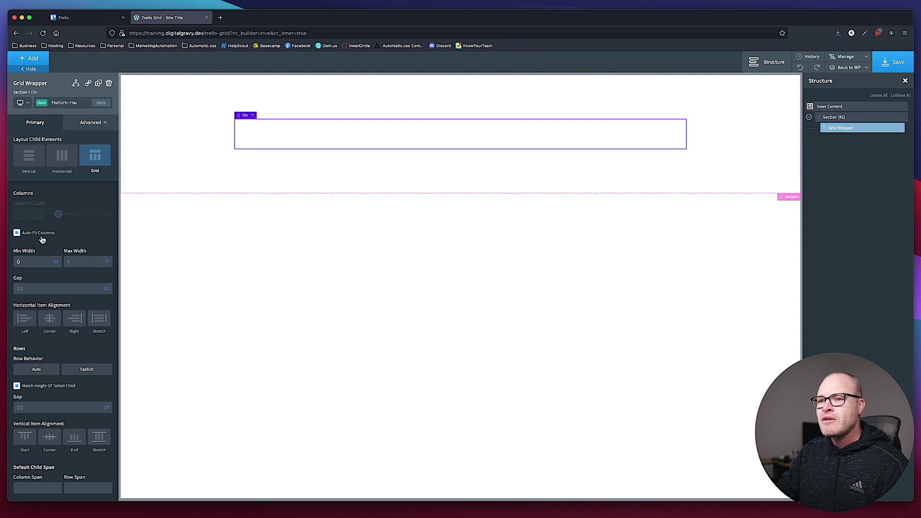
{"action": "double_click", "coordinate": [34, 263]}
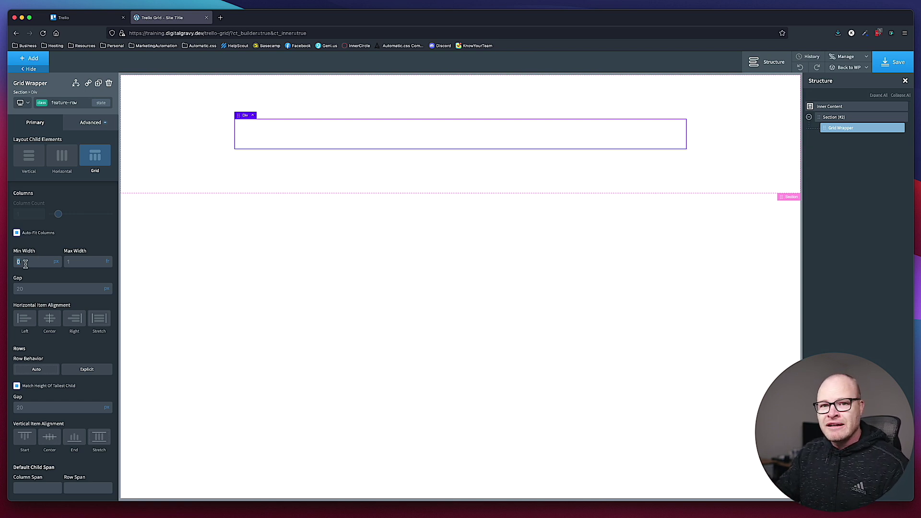
{"action": "left_click", "coordinate": [17, 233]}
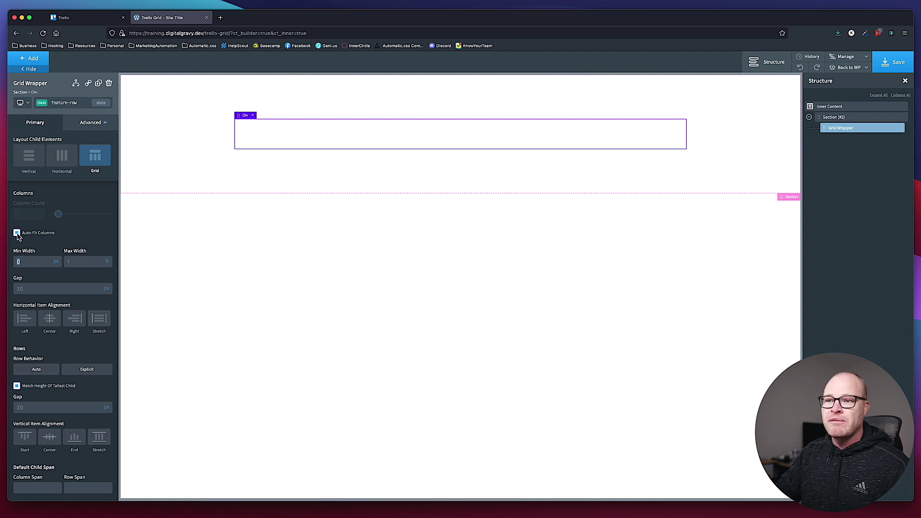
Set the column count of the feature-row grid to 2
{"action": "left_click", "coordinate": [37, 263]}
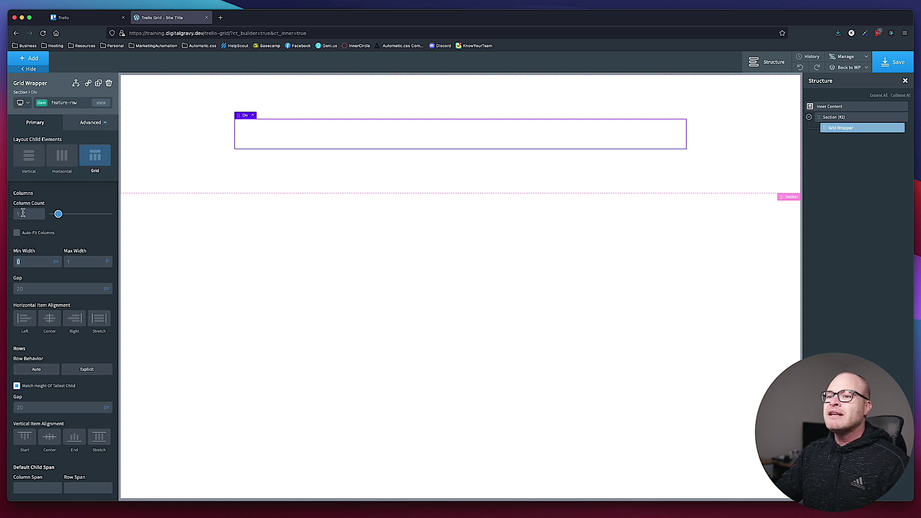
{"action": "left_click", "coordinate": [46, 289]}
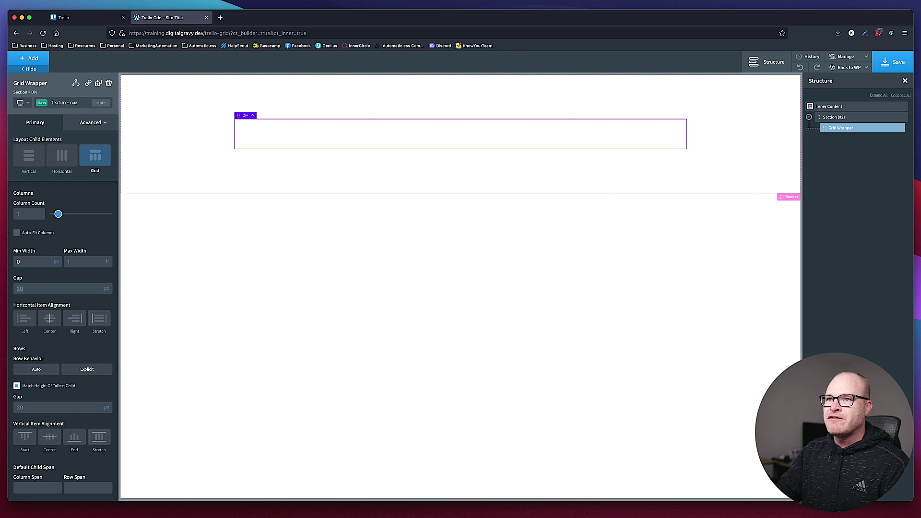
{"action": "left_click", "coordinate": [38, 214]}
{"action": "type", "text": "2"}
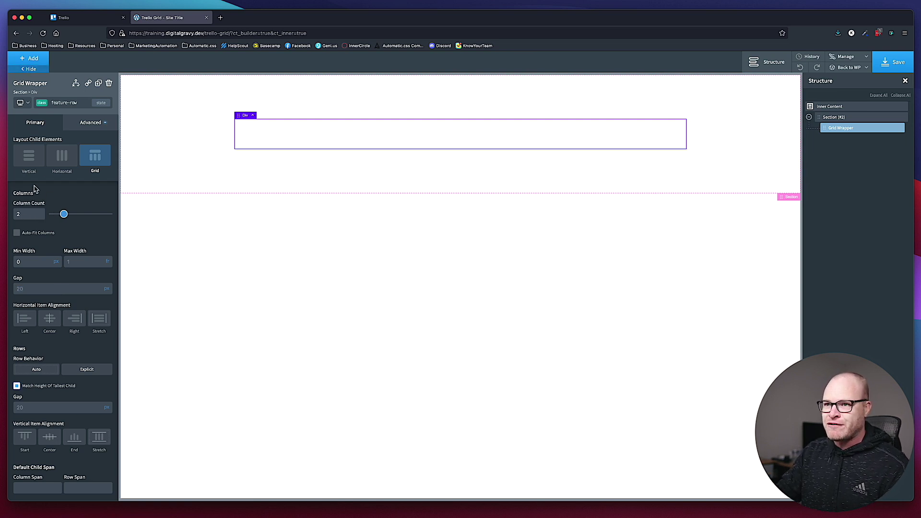
Add a Div inside the Grid Wrapper and duplicate it so that each grid column holds one
{"action": "left_click", "coordinate": [41, 59]}
{"action": "type", "text": "d"}
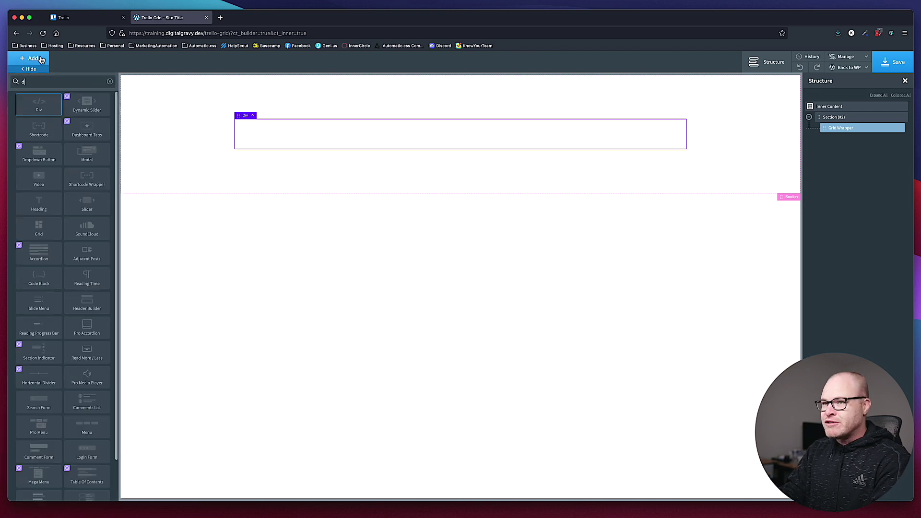
{"action": "key", "text": "Return"}
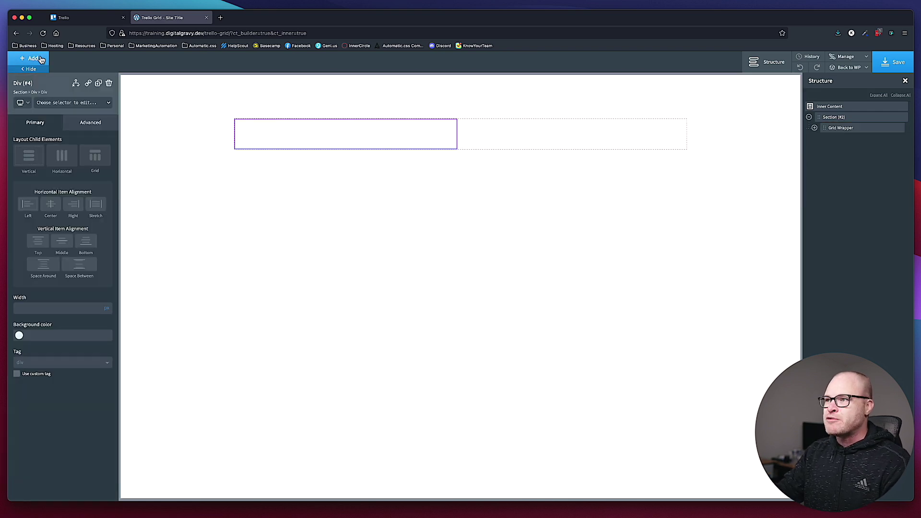
{"action": "left_click", "coordinate": [98, 84]}
Check the first two feature rows on the Trello page, then set the feature-row grid's column gap to 3 rem
{"action": "left_click", "coordinate": [81, 18]}
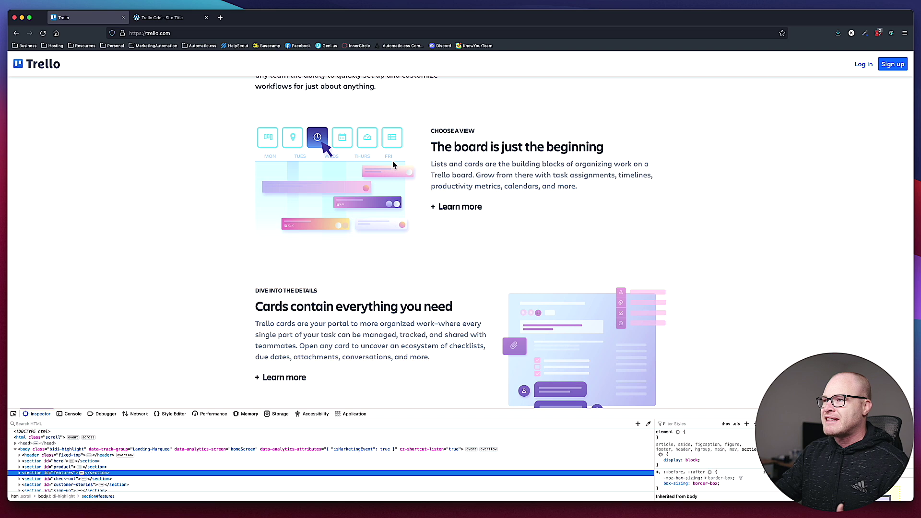
{"action": "left_click", "coordinate": [163, 18]}
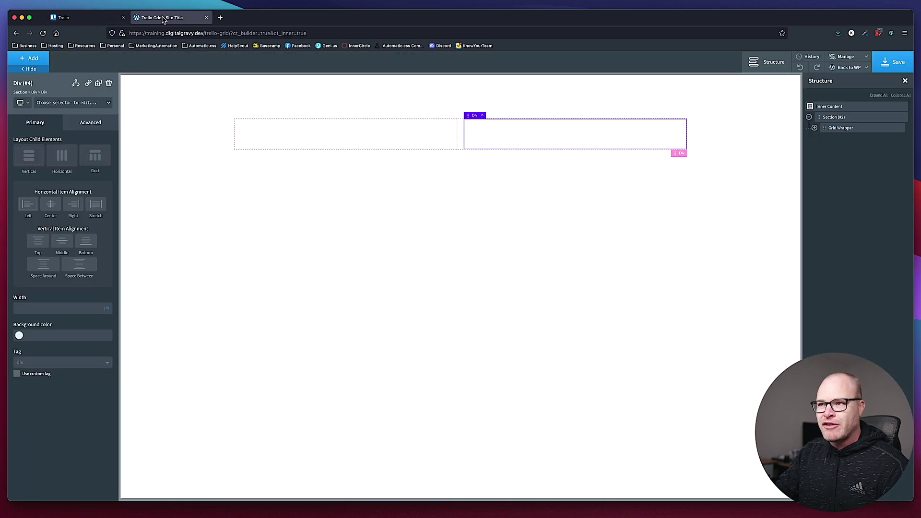
{"action": "left_click", "coordinate": [415, 137]}
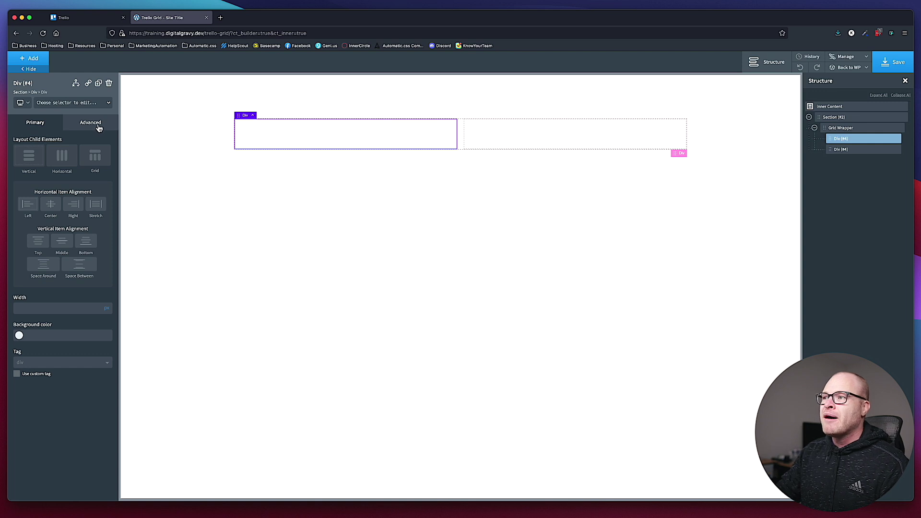
{"action": "left_click", "coordinate": [460, 138]}
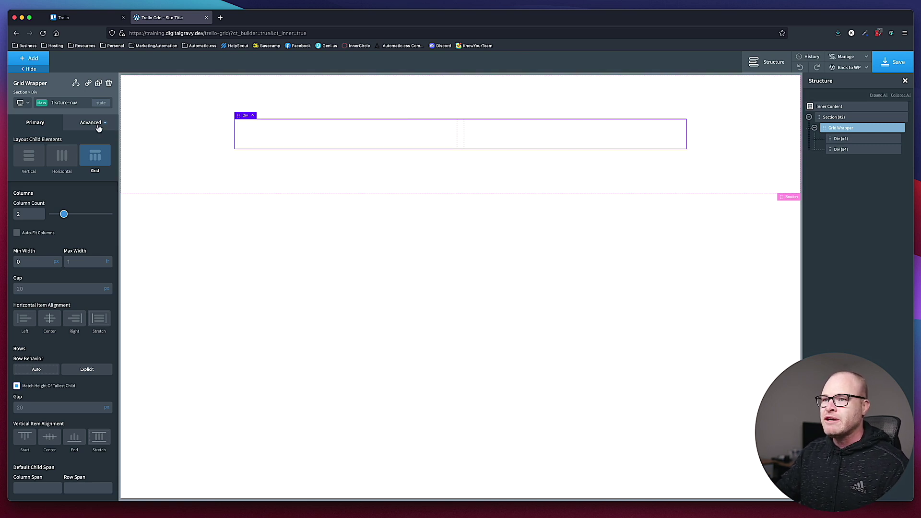
{"action": "left_click", "coordinate": [109, 300]}
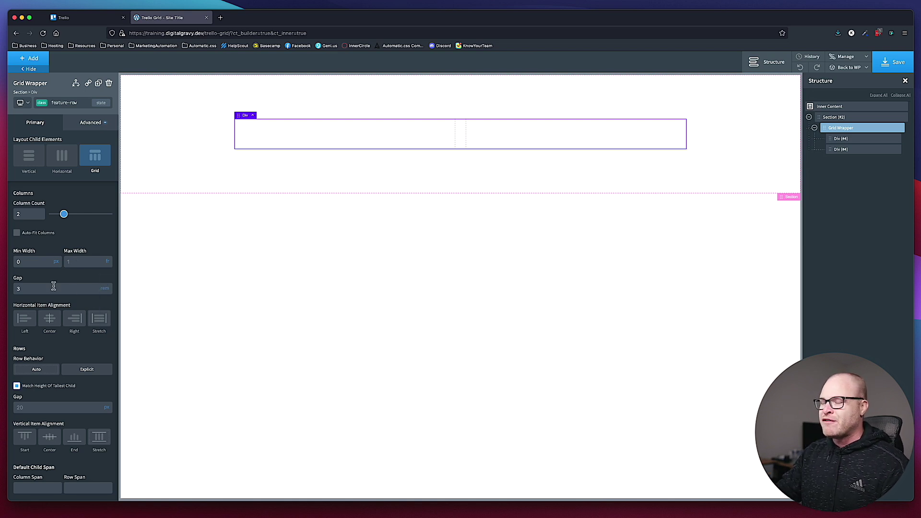
{"action": "left_click", "coordinate": [62, 290]}
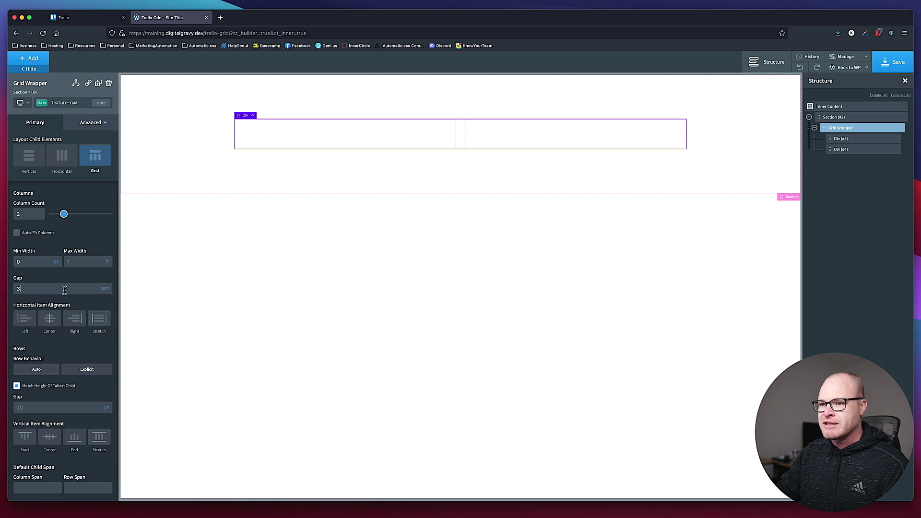
Set the row gap of the feature-row grid to 3 rem
{"action": "scroll", "coordinate": [72, 281], "scroll_direction": "down", "scroll_amount": 3}
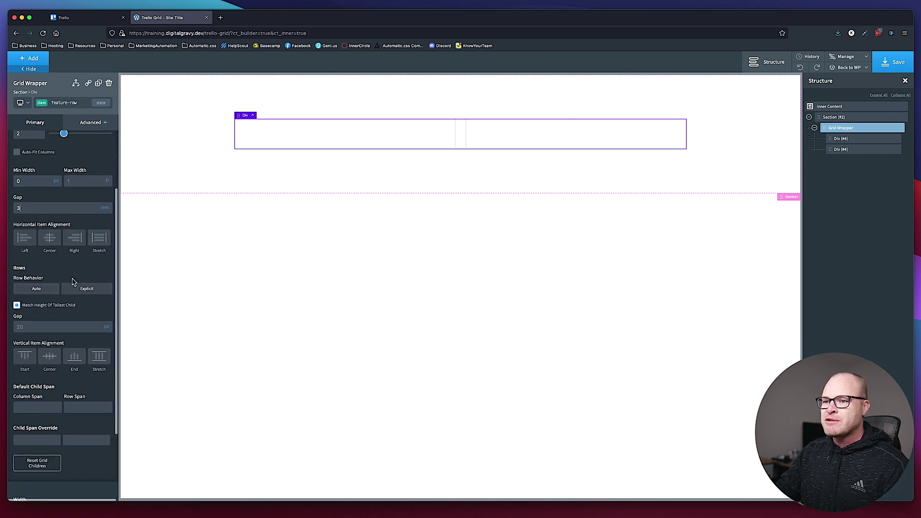
{"action": "mouse_move", "coordinate": [107, 327]}
{"action": "left_click", "coordinate": [109, 368]}
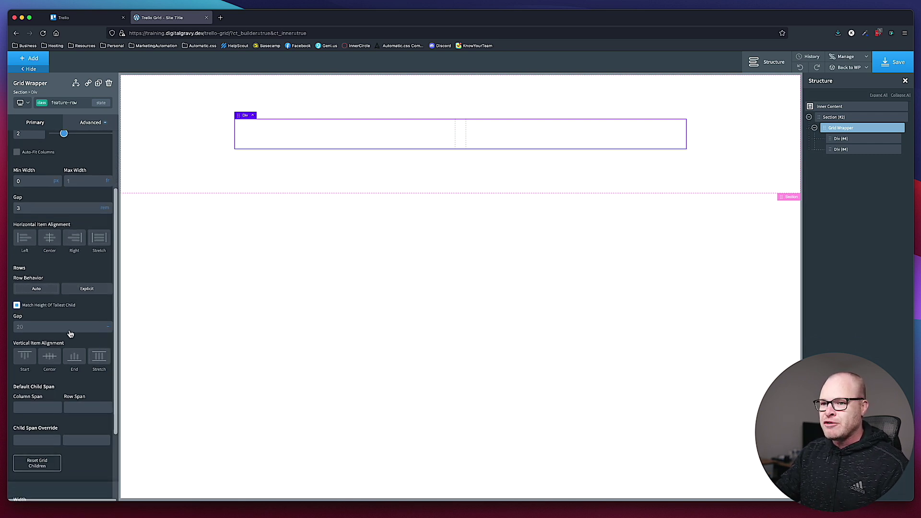
{"action": "left_click", "coordinate": [109, 338]}
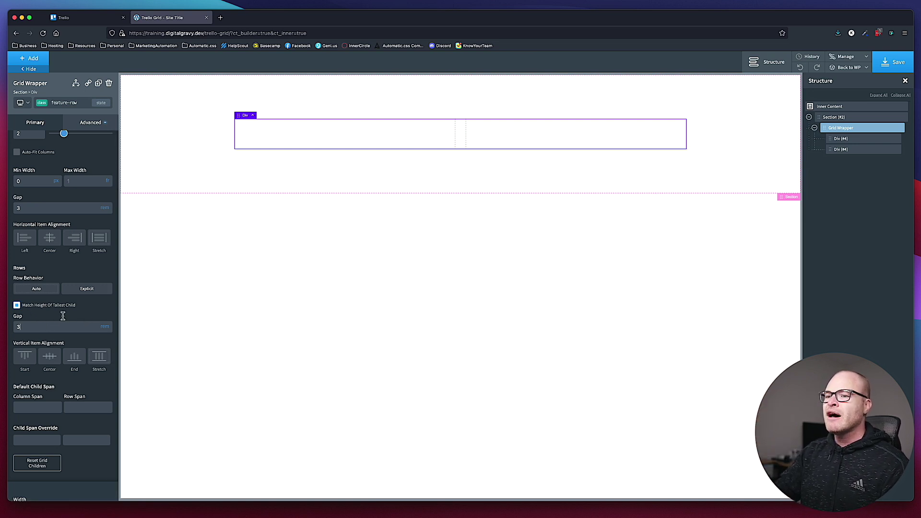
{"action": "scroll", "coordinate": [67, 316], "scroll_direction": "up", "scroll_amount": 2}
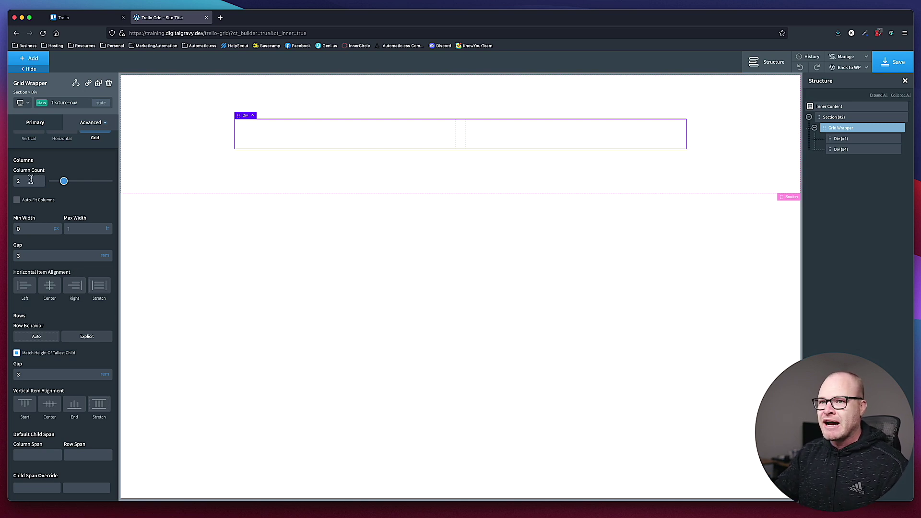
Delete both empty Divs from the Grid Wrapper
{"action": "left_click", "coordinate": [525, 135]}
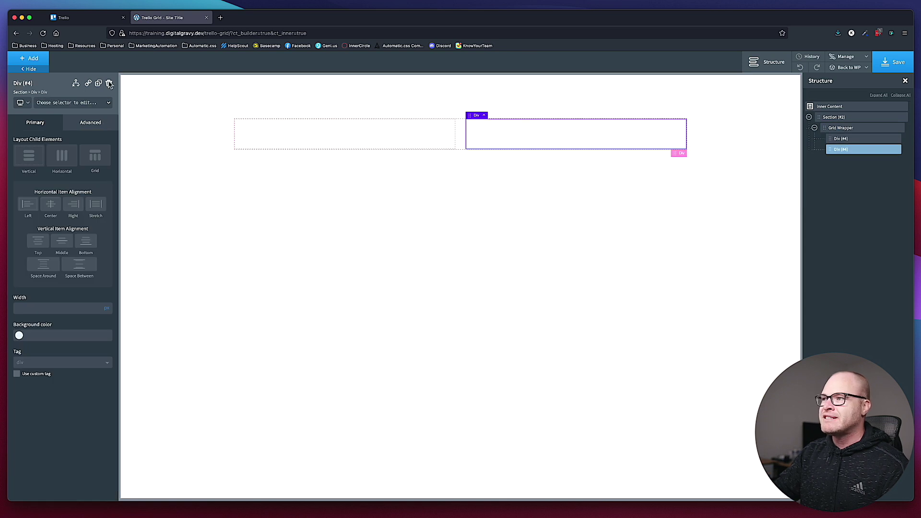
{"action": "left_click", "coordinate": [108, 83]}
{"action": "left_click", "coordinate": [374, 137]}
{"action": "left_click", "coordinate": [109, 83]}
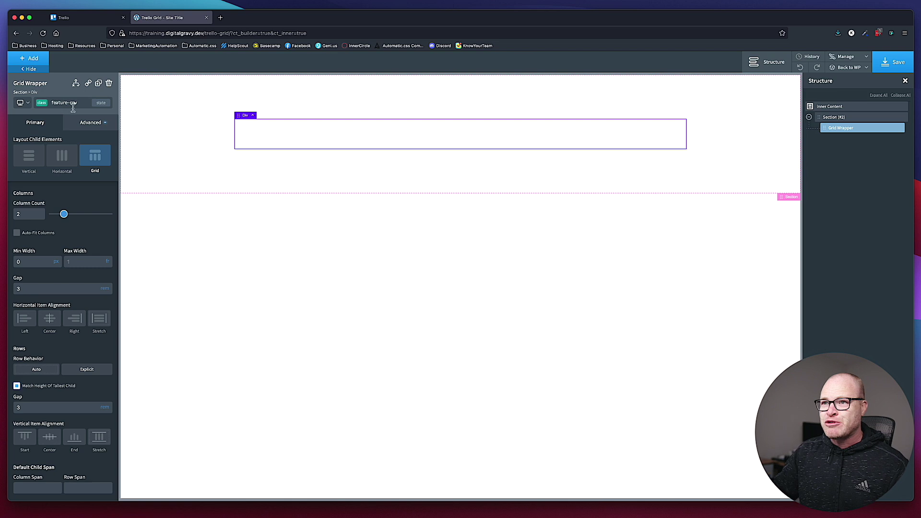
Set the column count of the feature-row grid to 1
{"action": "double_click", "coordinate": [31, 215]}
{"action": "type", "text": "1"}
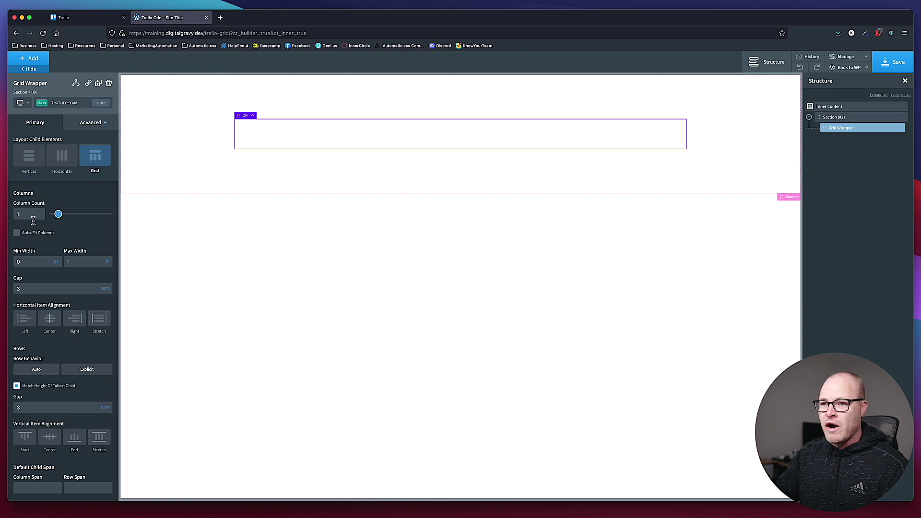
{"action": "scroll", "coordinate": [26, 226], "scroll_direction": "down", "scroll_amount": 3}
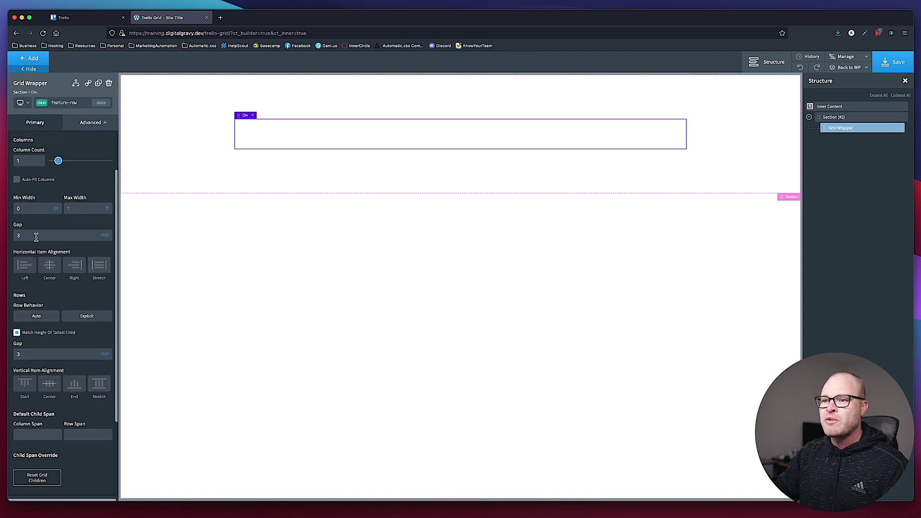
{"action": "scroll", "coordinate": [36, 237], "scroll_direction": "down", "scroll_amount": 2}
{"action": "scroll", "coordinate": [38, 312], "scroll_direction": "up", "scroll_amount": 5}
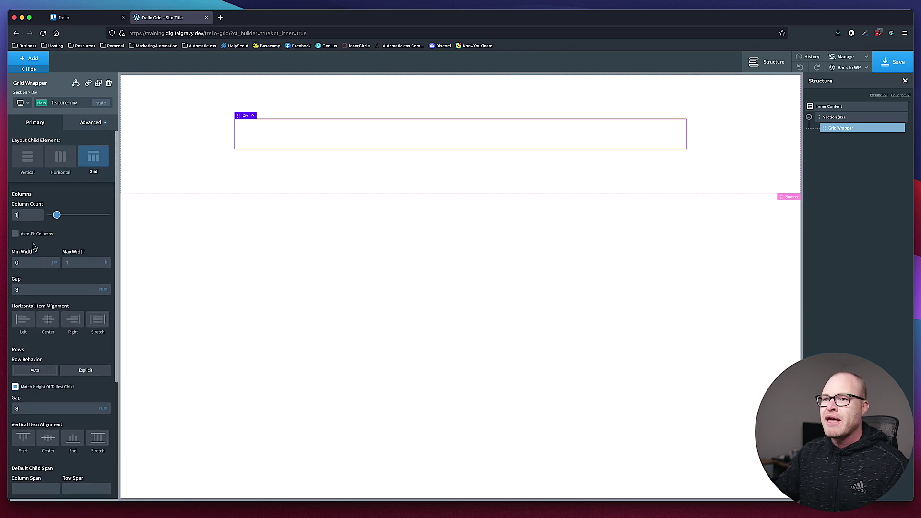
Glance at the Trello page, then set the feature-row grid's column count back to 2
{"action": "left_click", "coordinate": [88, 18]}
{"action": "left_click", "coordinate": [155, 20]}
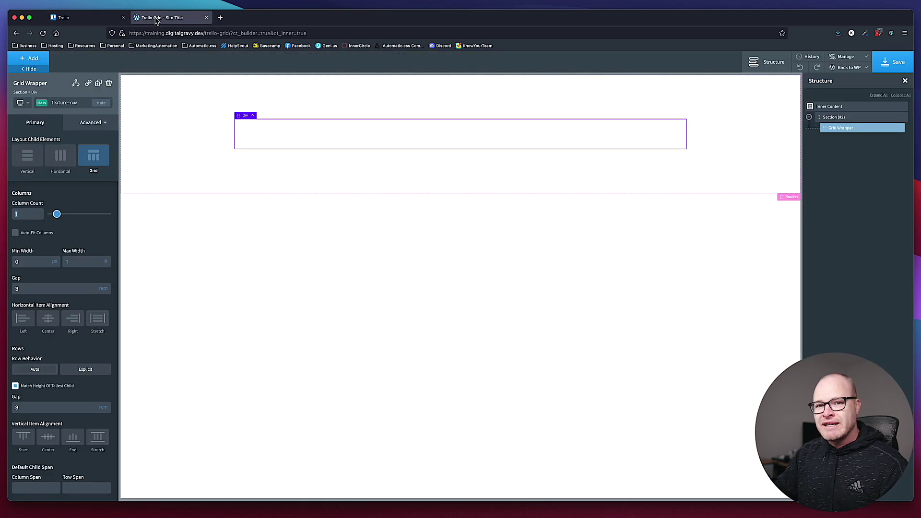
{"action": "left_click", "coordinate": [20, 214]}
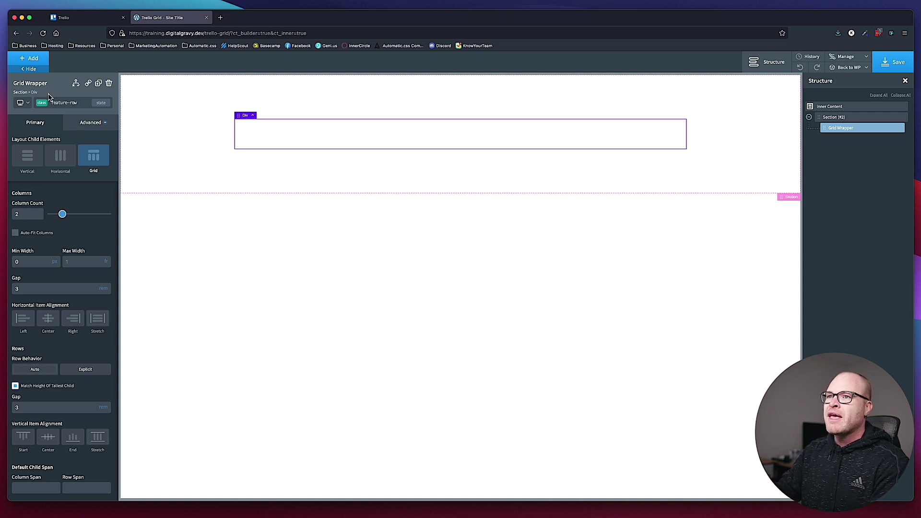
Add an Image element inside the Grid Wrapper and duplicate it to fill both columns
{"action": "left_click", "coordinate": [37, 59]}
{"action": "type", "text": "image"}
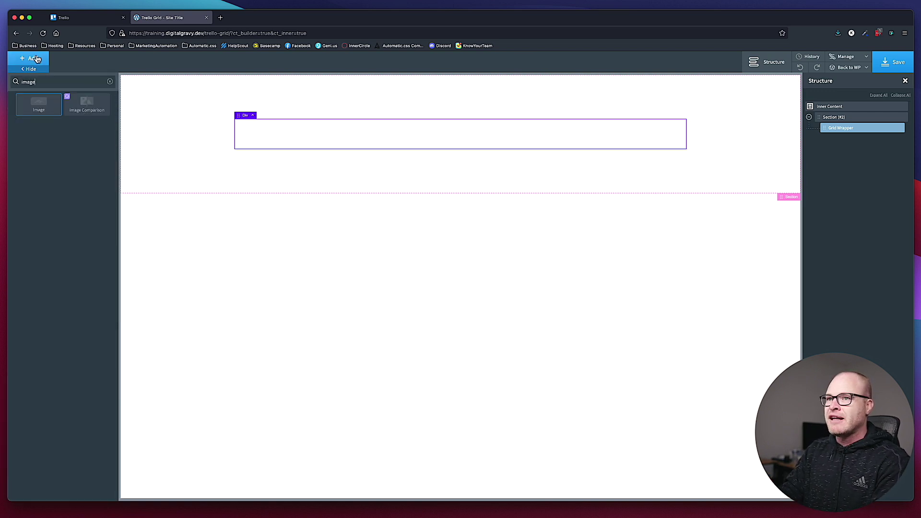
{"action": "left_click", "coordinate": [39, 103]}
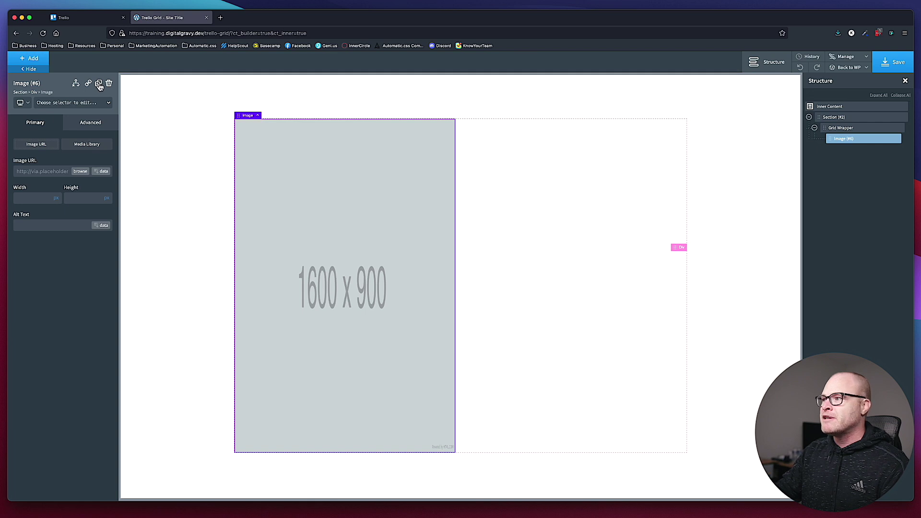
{"action": "left_click", "coordinate": [99, 85]}
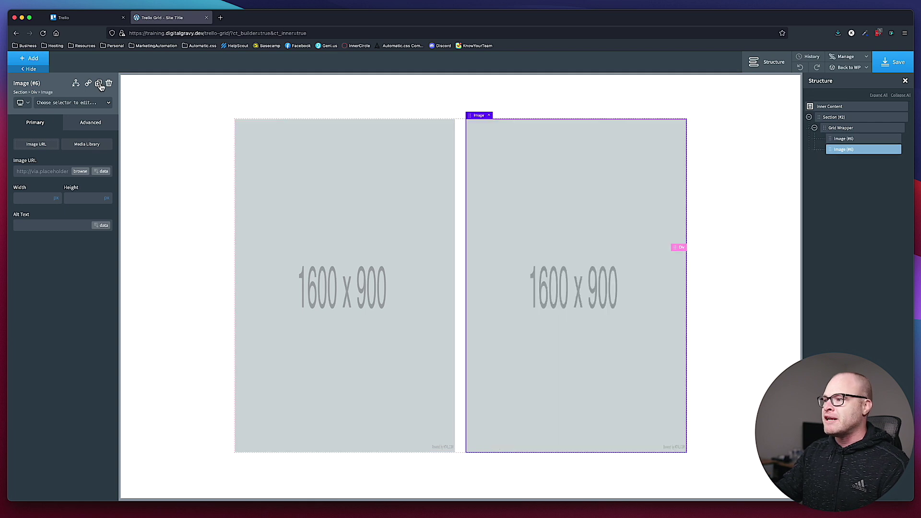
Select the Grid Wrapper and set the feature-row grid's column count to 3
{"action": "left_click", "coordinate": [460, 208]}
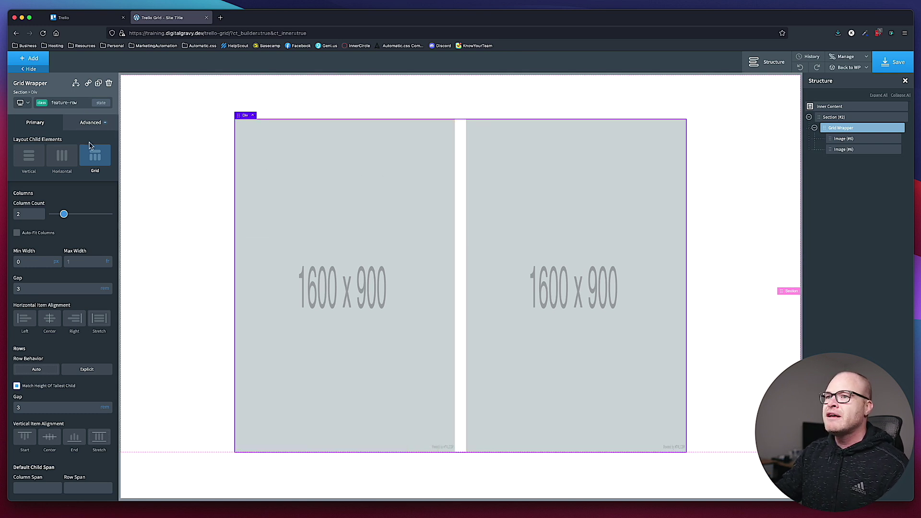
{"action": "left_click", "coordinate": [431, 182]}
{"action": "left_click", "coordinate": [547, 211]}
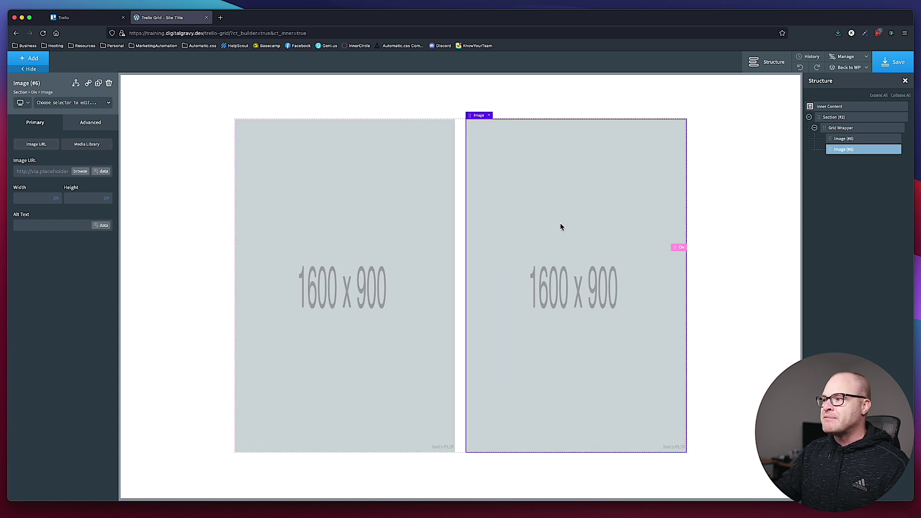
{"action": "left_click", "coordinate": [310, 220]}
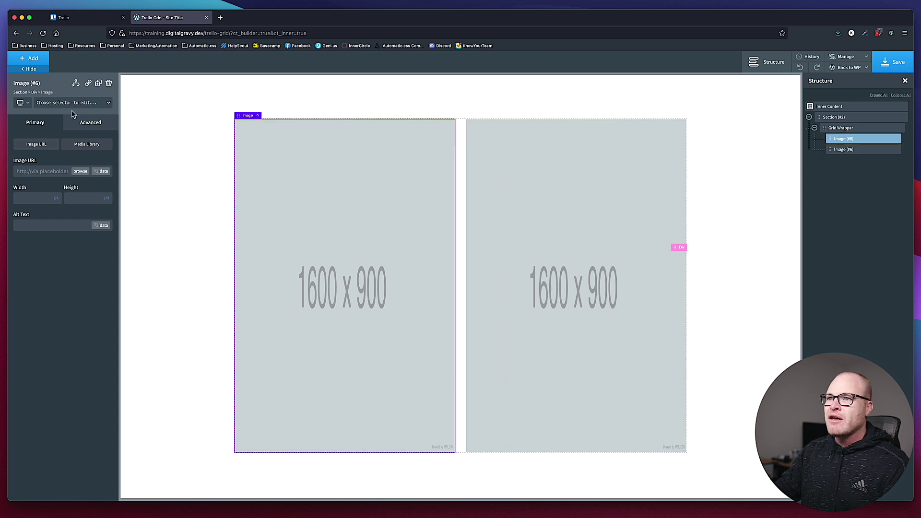
{"action": "left_click", "coordinate": [459, 200]}
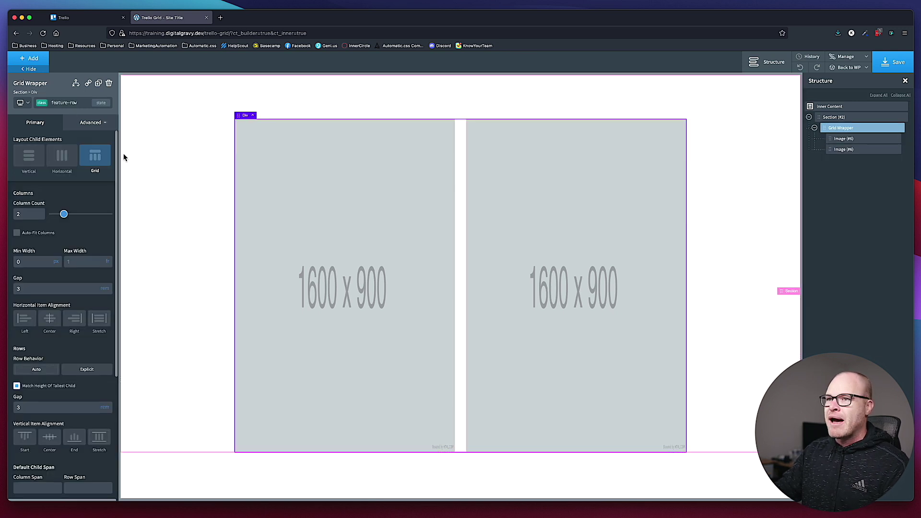
{"action": "type", "text": "3"}
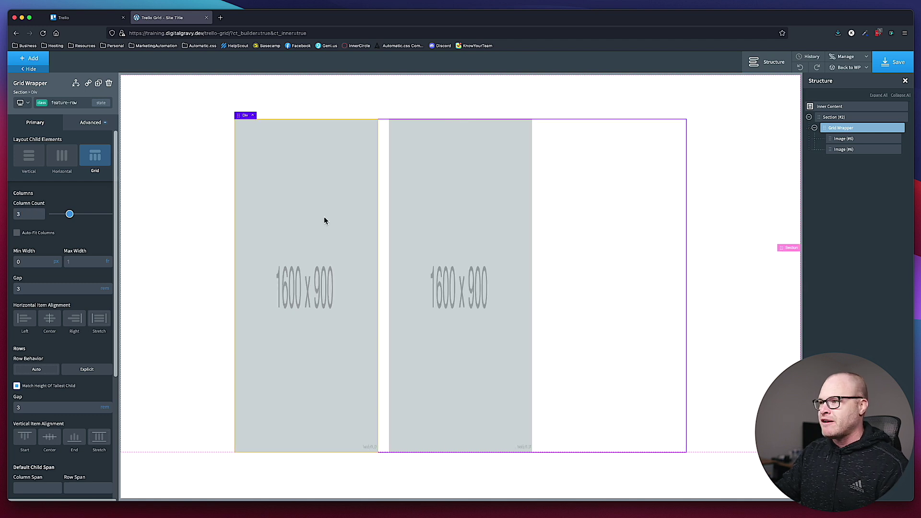
Duplicate the image in the second column to fill the grid's third column
{"action": "left_click", "coordinate": [456, 204]}
{"action": "left_click", "coordinate": [97, 84]}
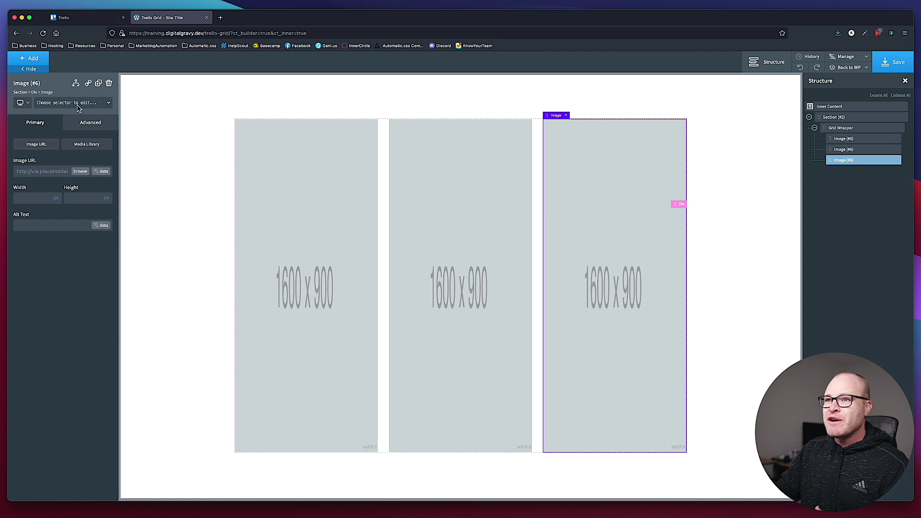
{"action": "left_click", "coordinate": [384, 210]}
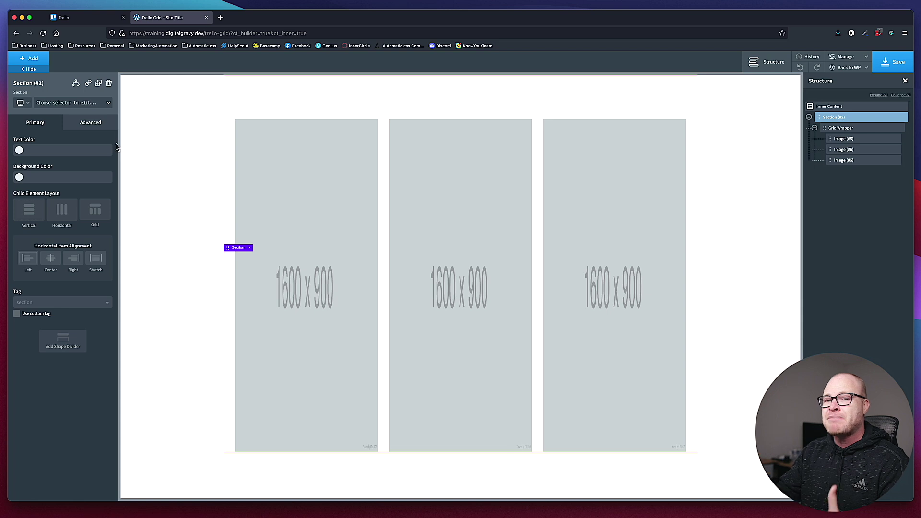
Review the Trello feature rows, then delete all three placeholder images from the Grid Wrapper
{"action": "left_click", "coordinate": [80, 20]}
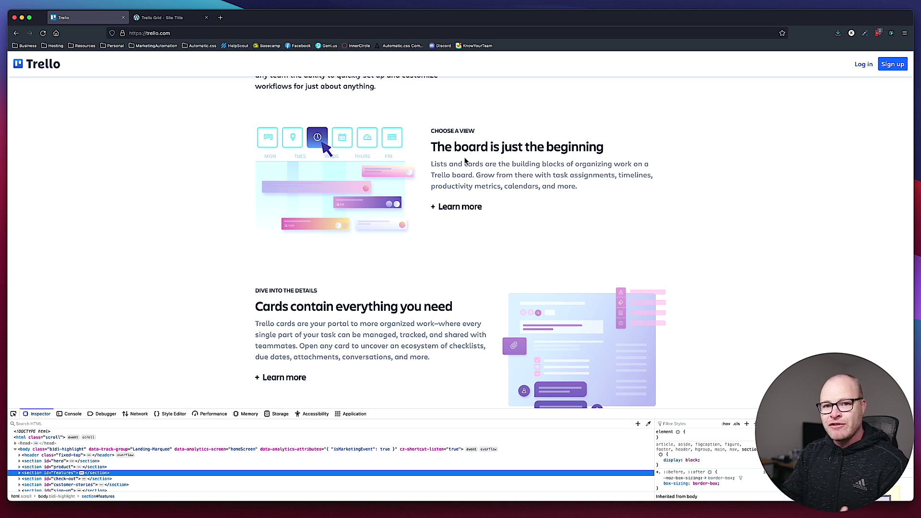
{"action": "left_click", "coordinate": [154, 19]}
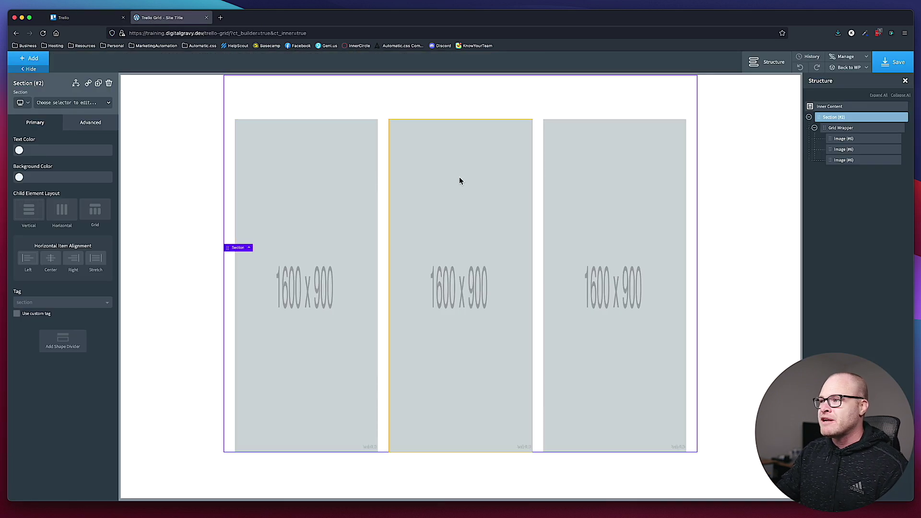
{"action": "left_click", "coordinate": [548, 178]}
{"action": "left_click", "coordinate": [109, 83]}
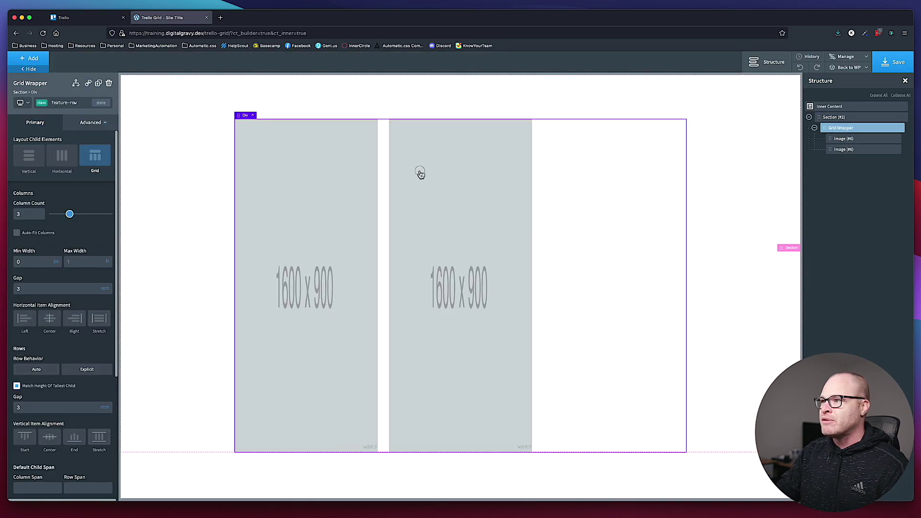
{"action": "left_click", "coordinate": [416, 169]}
{"action": "left_click", "coordinate": [109, 83]}
{"action": "left_click", "coordinate": [326, 180]}
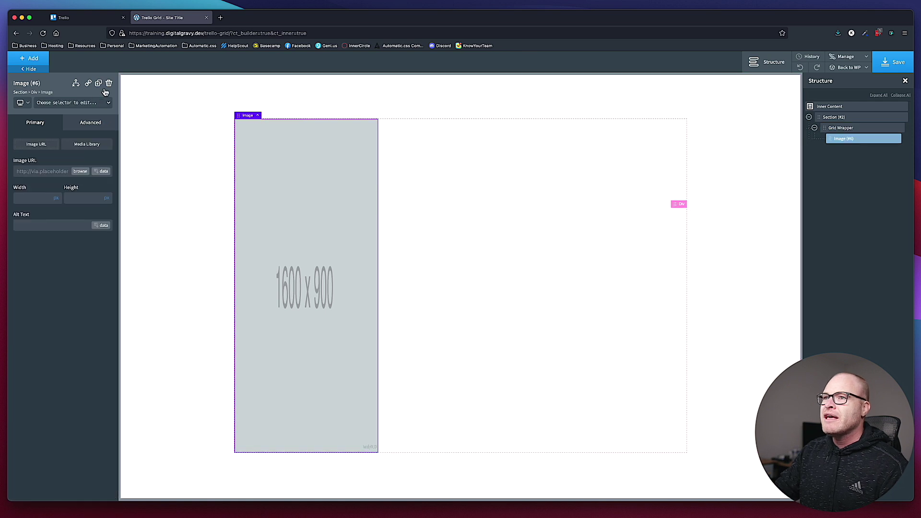
{"action": "left_click", "coordinate": [109, 83]}
Set the feature-row grid's column count to 5, then add a Div inside it and duplicate that Div once
{"action": "left_click", "coordinate": [30, 211]}
{"action": "type", "text": "5"}
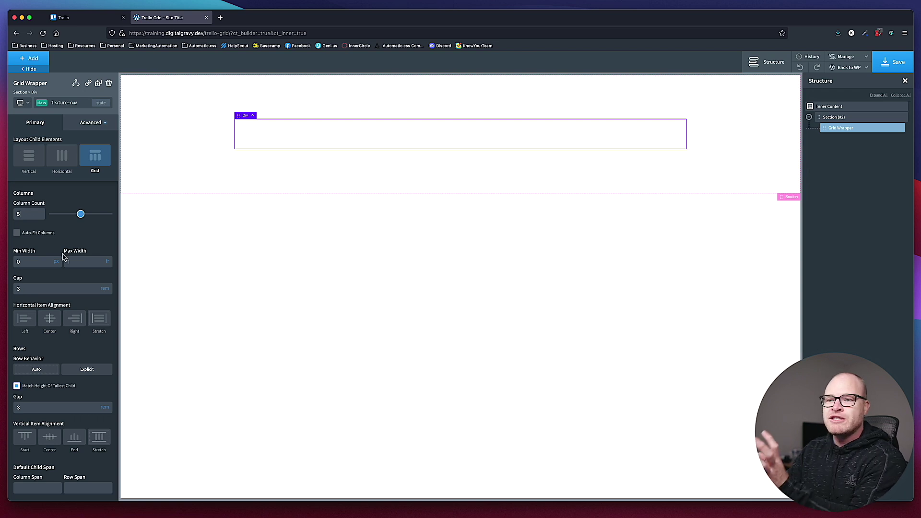
{"action": "left_click", "coordinate": [30, 60]}
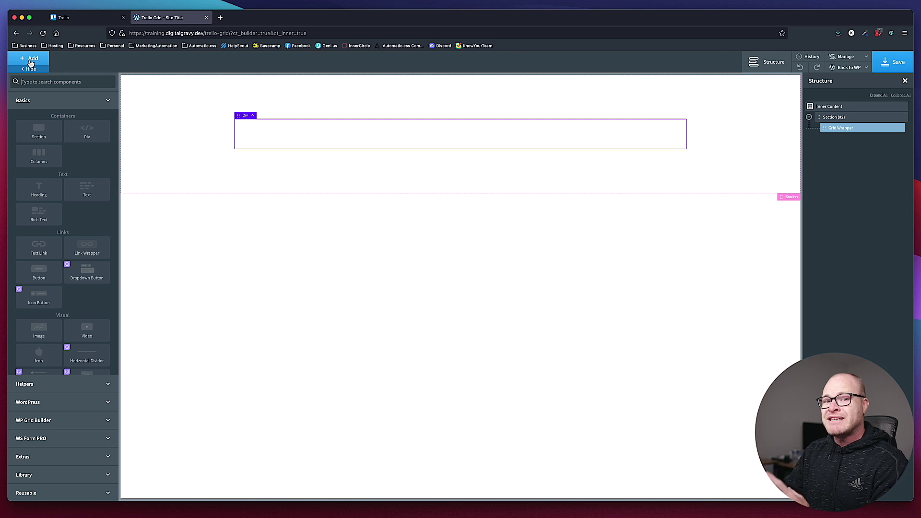
{"action": "type", "text": "div"}
{"action": "left_click", "coordinate": [38, 104]}
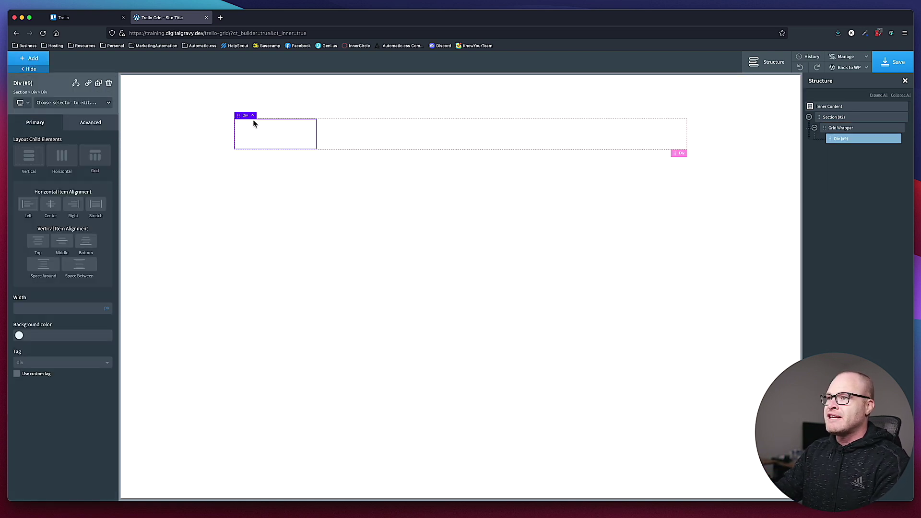
{"action": "left_click", "coordinate": [98, 84]}
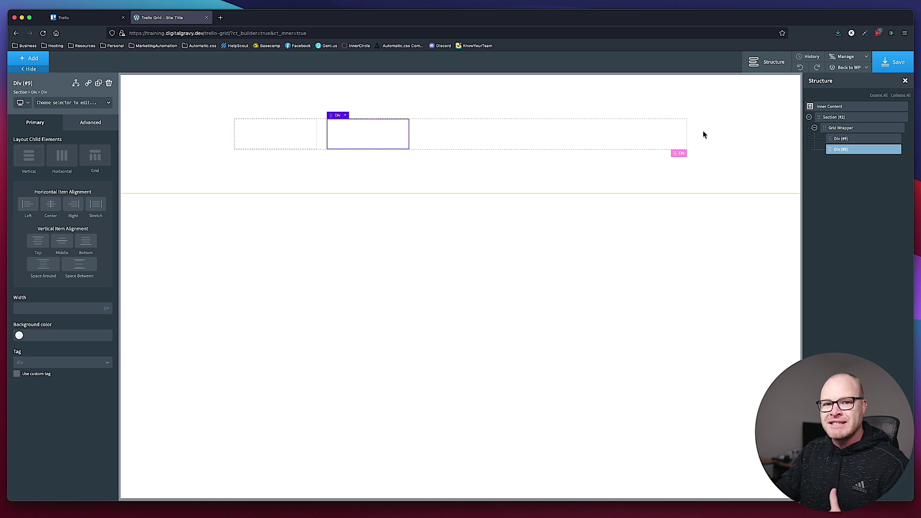
Examine the feature-row grid's column settings, its child span override options, and the two Divs inside it
{"action": "left_click", "coordinate": [478, 139]}
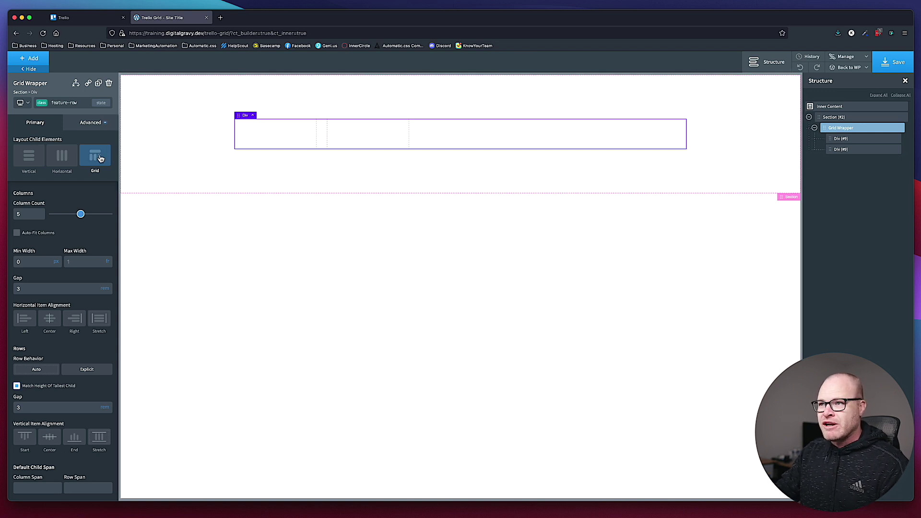
{"action": "left_click", "coordinate": [284, 129]}
{"action": "left_click", "coordinate": [324, 138]}
{"action": "left_click", "coordinate": [329, 137]}
{"action": "left_click", "coordinate": [295, 137]}
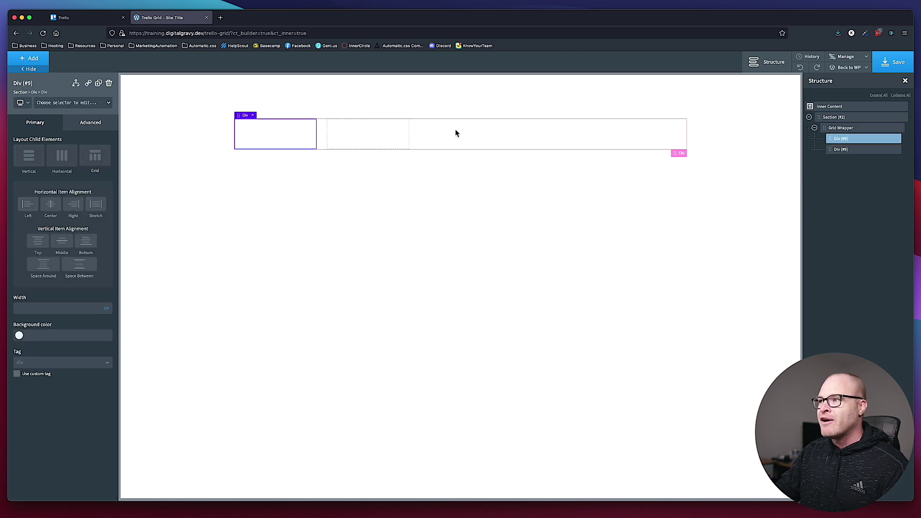
{"action": "left_click", "coordinate": [253, 115]}
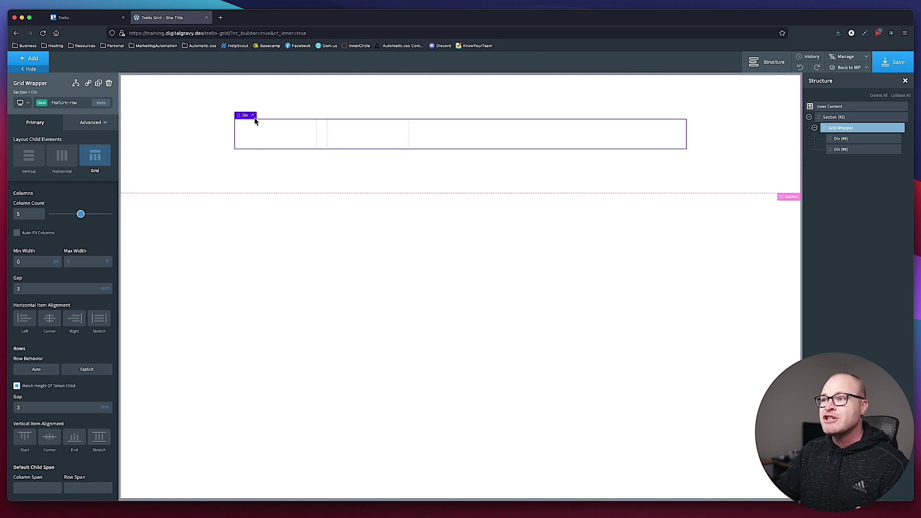
{"action": "scroll", "coordinate": [76, 246], "scroll_direction": "down", "scroll_amount": 5}
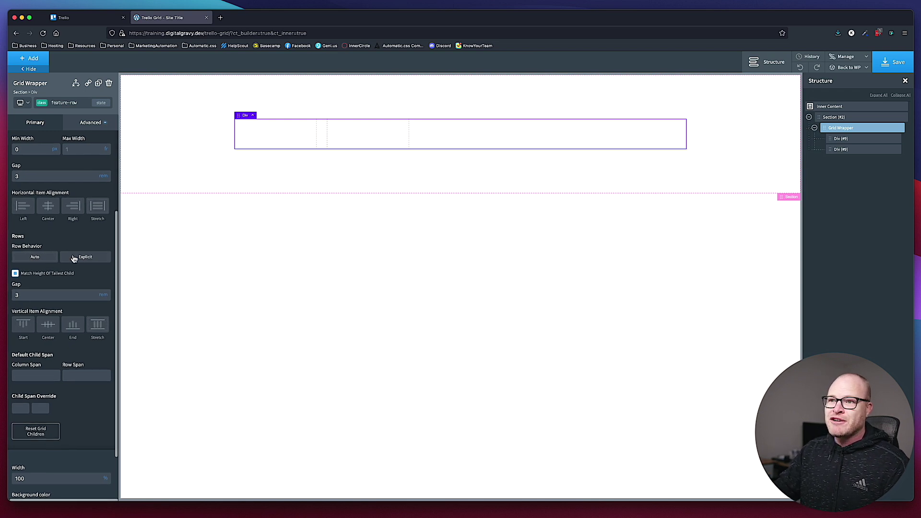
{"action": "scroll", "coordinate": [75, 259], "scroll_direction": "down", "scroll_amount": 3}
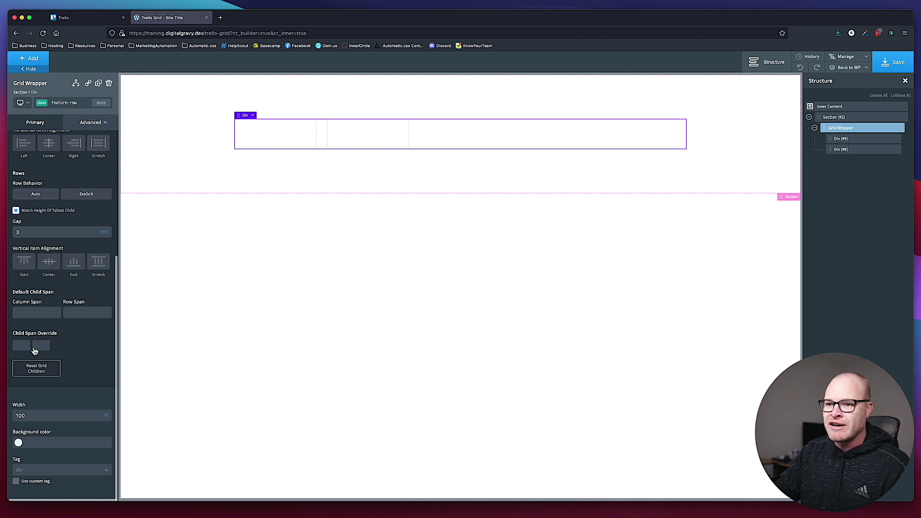
{"action": "left_click", "coordinate": [271, 145]}
{"action": "left_click", "coordinate": [339, 139]}
{"action": "left_click", "coordinate": [295, 138]}
{"action": "left_click", "coordinate": [355, 138]}
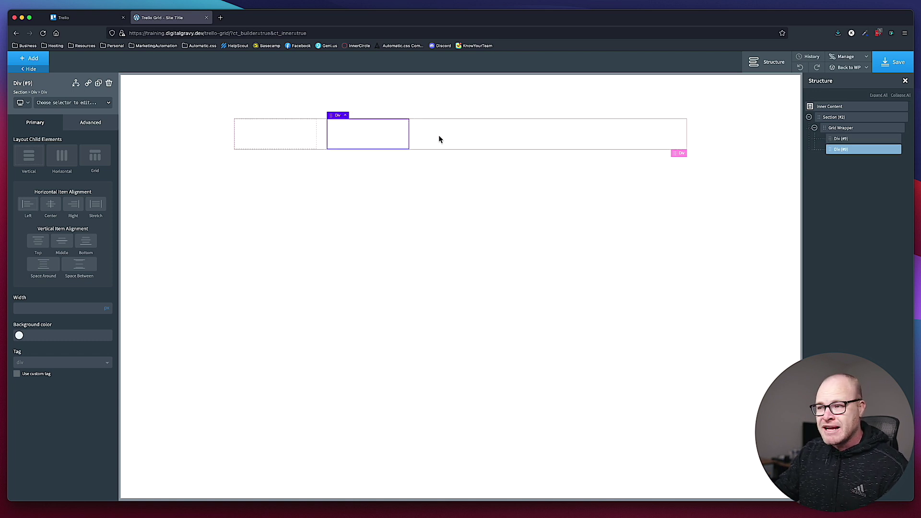
{"action": "left_click", "coordinate": [449, 141]}
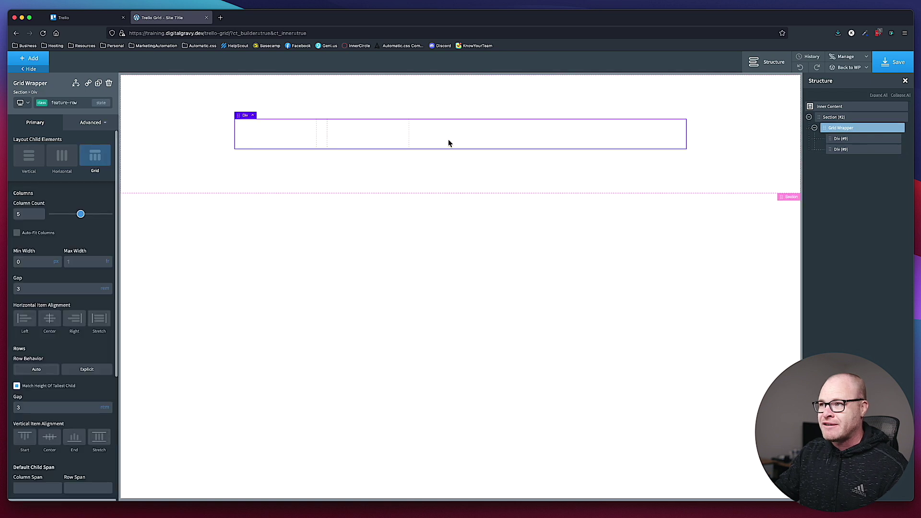
Duplicate the second Div, inspect the grid's child span override for the first child, then delete the duplicated Div
{"action": "left_click", "coordinate": [363, 134]}
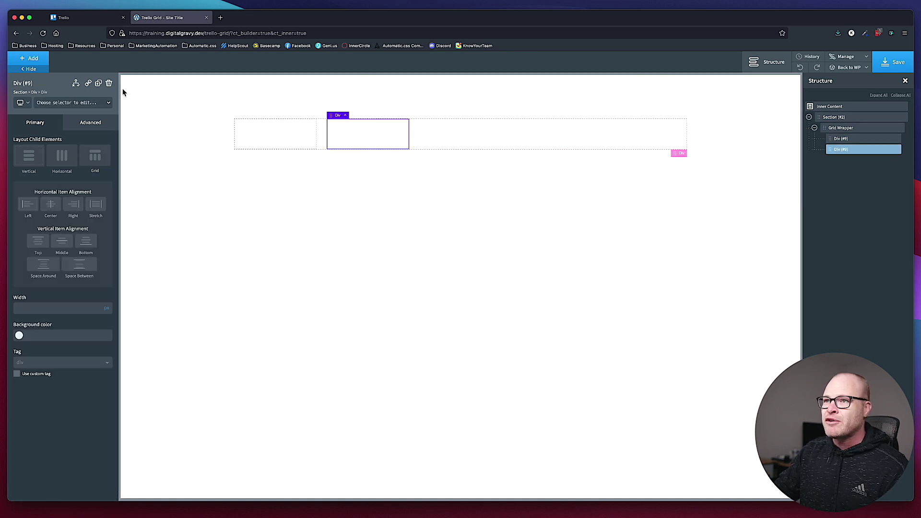
{"action": "left_click", "coordinate": [99, 83]}
{"action": "left_click", "coordinate": [526, 126]}
{"action": "scroll", "coordinate": [57, 312], "scroll_direction": "down", "scroll_amount": 3}
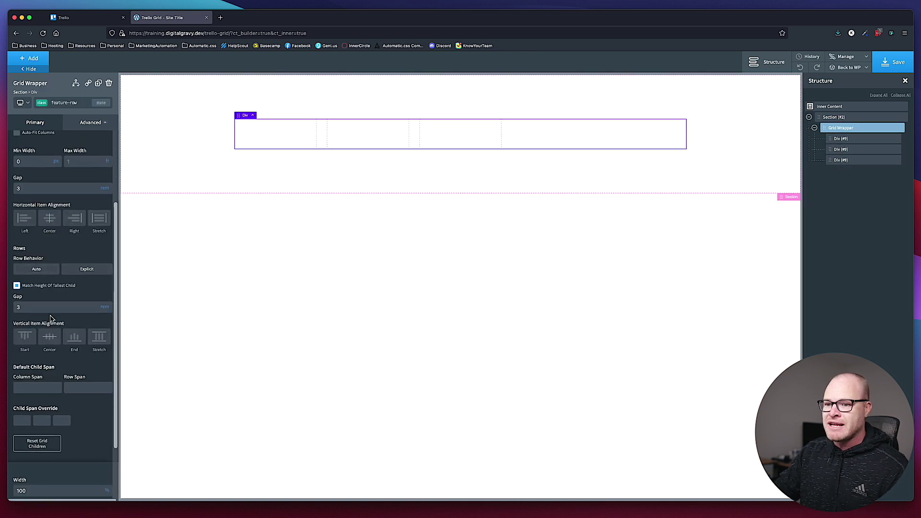
{"action": "left_click", "coordinate": [24, 421]}
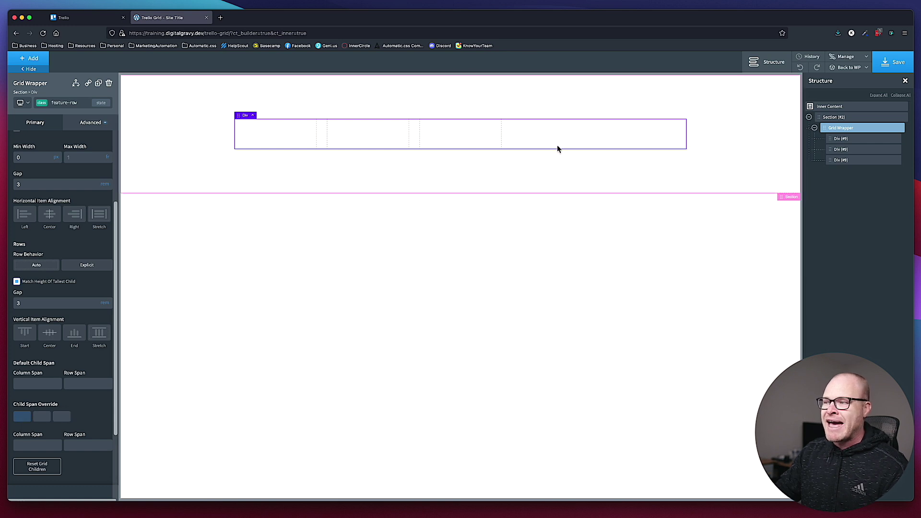
{"action": "left_click", "coordinate": [485, 132]}
{"action": "left_click", "coordinate": [109, 83]}
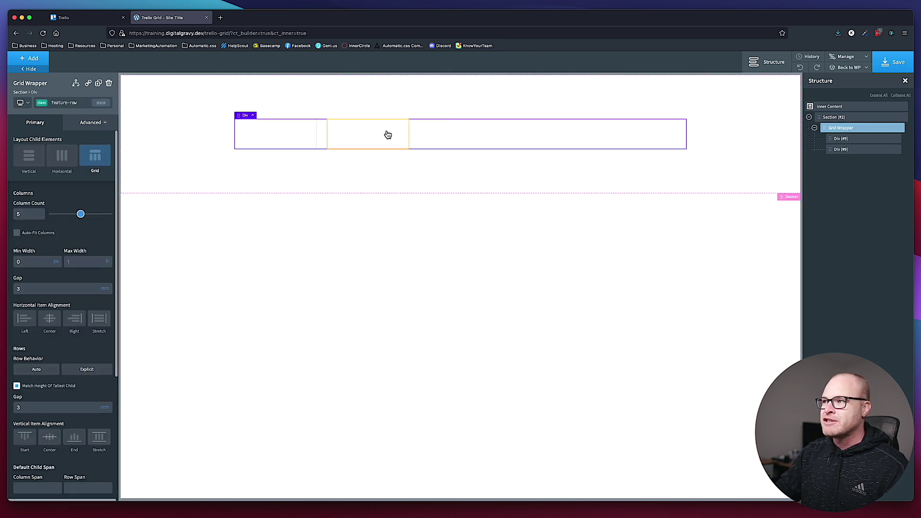
Override the feature-row grid's child spans so the first Div spans 2 columns and the second Div spans 3
{"action": "left_click", "coordinate": [99, 19]}
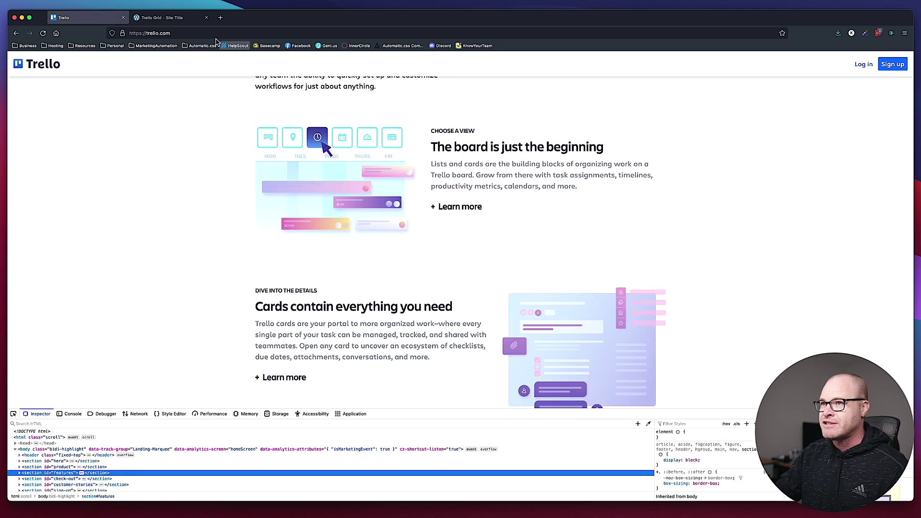
{"action": "left_click", "coordinate": [162, 18]}
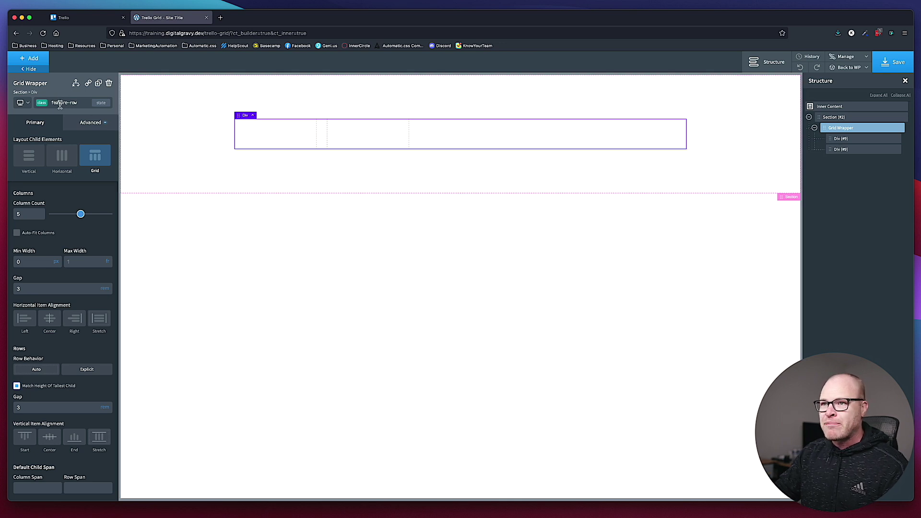
{"action": "scroll", "coordinate": [82, 380], "scroll_direction": "down", "scroll_amount": 4}
{"action": "scroll", "coordinate": [82, 380], "scroll_direction": "down", "scroll_amount": 2}
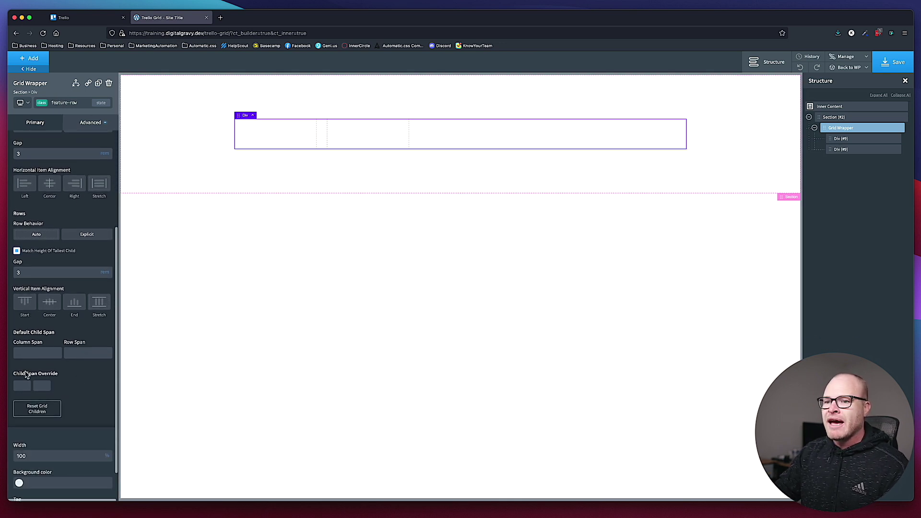
{"action": "left_click", "coordinate": [26, 386]}
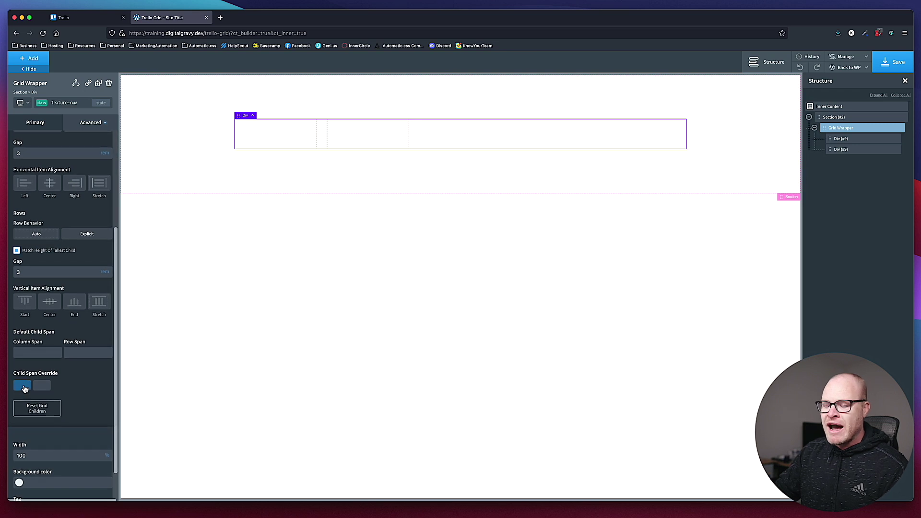
{"action": "left_click", "coordinate": [54, 416]}
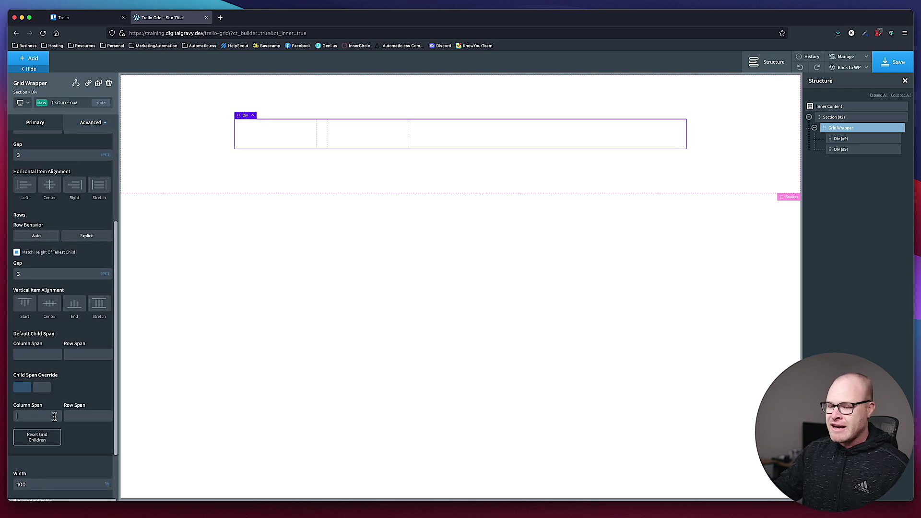
{"action": "type", "text": "2"}
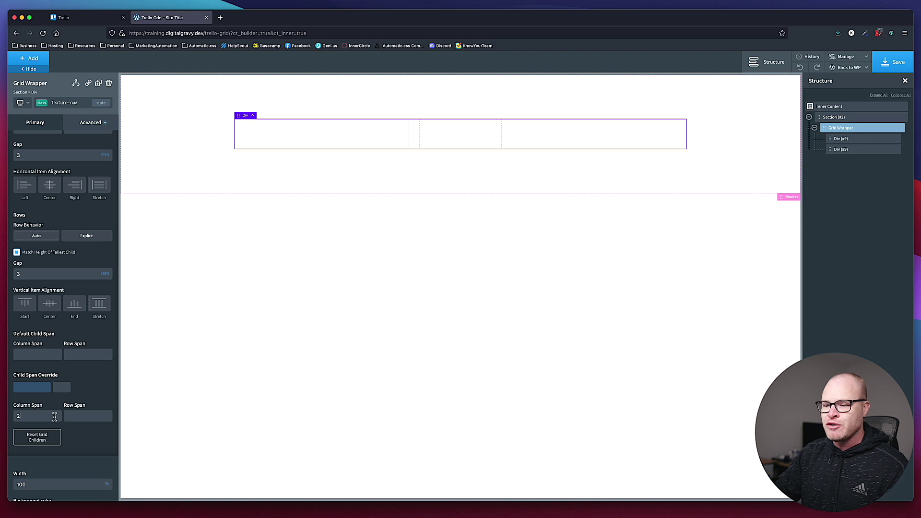
{"action": "left_click", "coordinate": [59, 390]}
{"action": "left_click", "coordinate": [41, 415]}
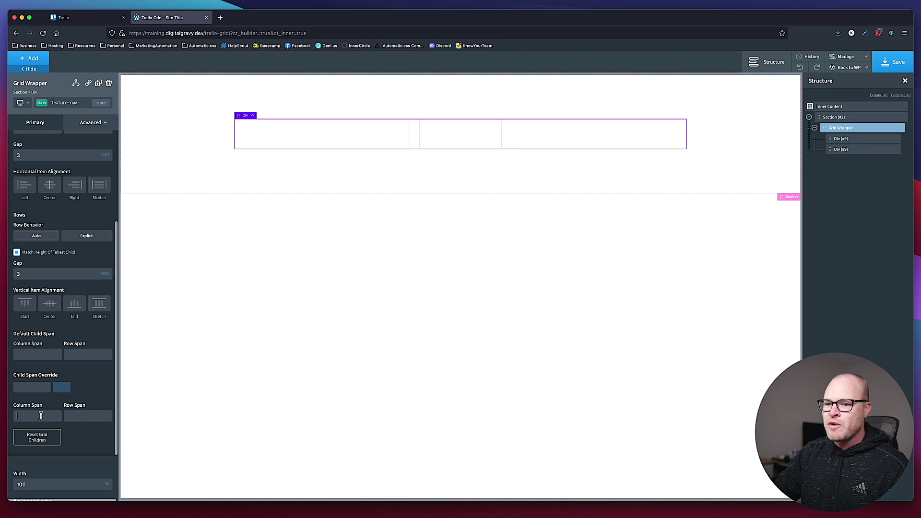
{"action": "type", "text": "3"}
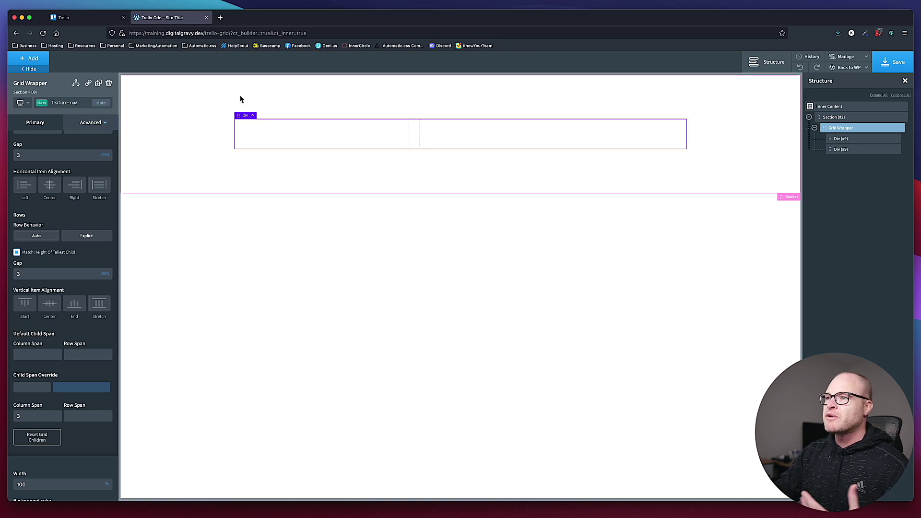
Save the Trello page's "Choose a view" illustration to Downloads as an SVG file named asset
{"action": "left_click", "coordinate": [98, 19]}
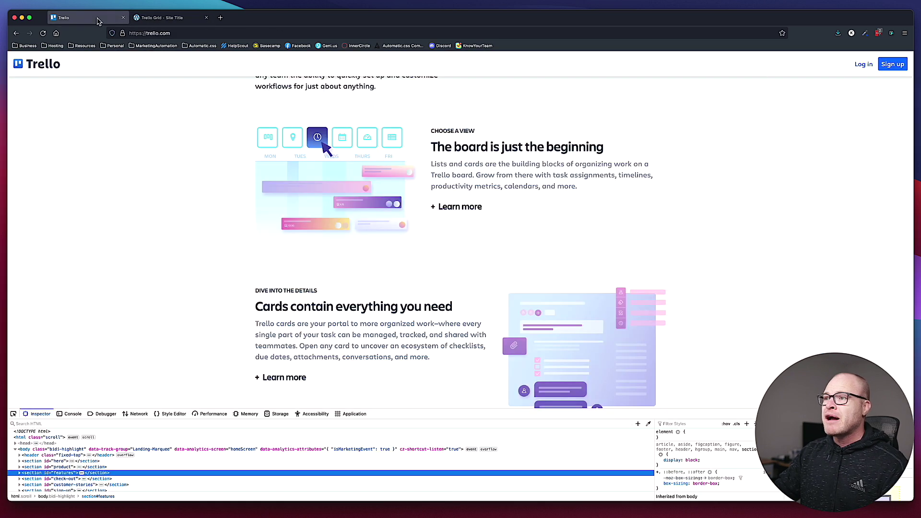
{"action": "right_click", "coordinate": [320, 171]}
{"action": "left_click", "coordinate": [361, 184]}
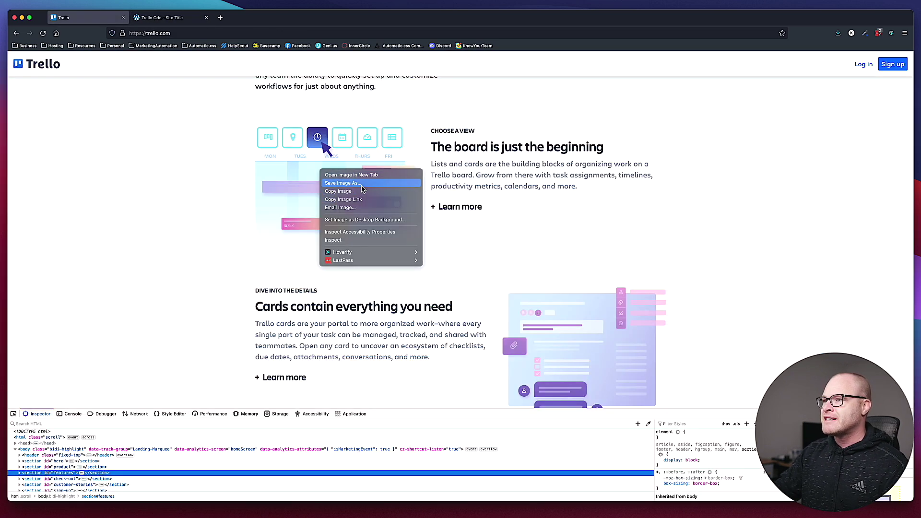
{"action": "double_click", "coordinate": [480, 135]}
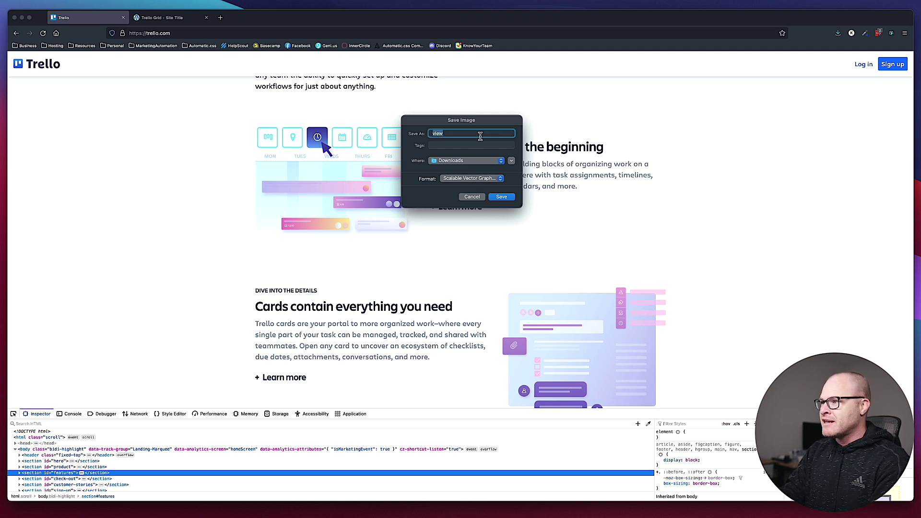
{"action": "left_click", "coordinate": [476, 178]}
{"action": "left_click", "coordinate": [462, 135]}
{"action": "type", "text": "asset"}
{"action": "key", "text": "Return"}
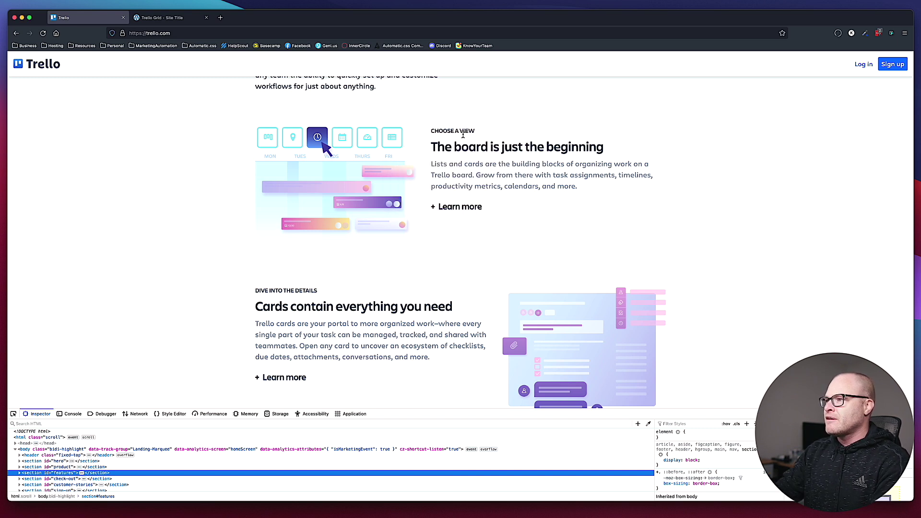
Return to the Trello Grid page and add an Image element inside the grid's first Div
{"action": "left_click", "coordinate": [178, 18]}
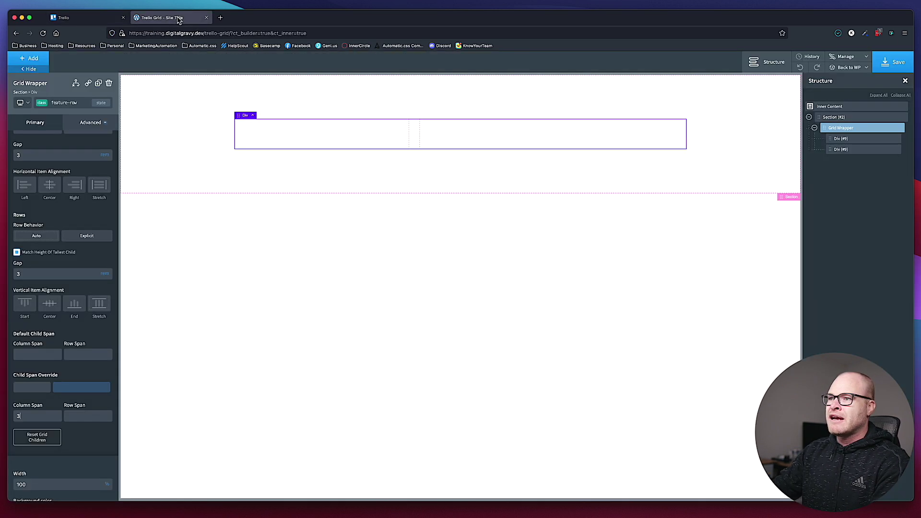
{"action": "left_click", "coordinate": [310, 136]}
{"action": "left_click", "coordinate": [45, 59]}
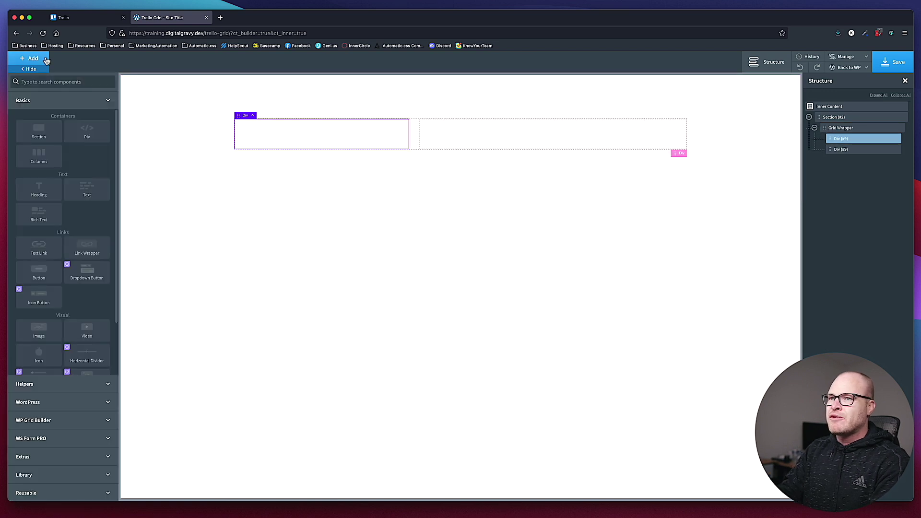
{"action": "type", "text": "image"}
{"action": "left_click", "coordinate": [38, 101]}
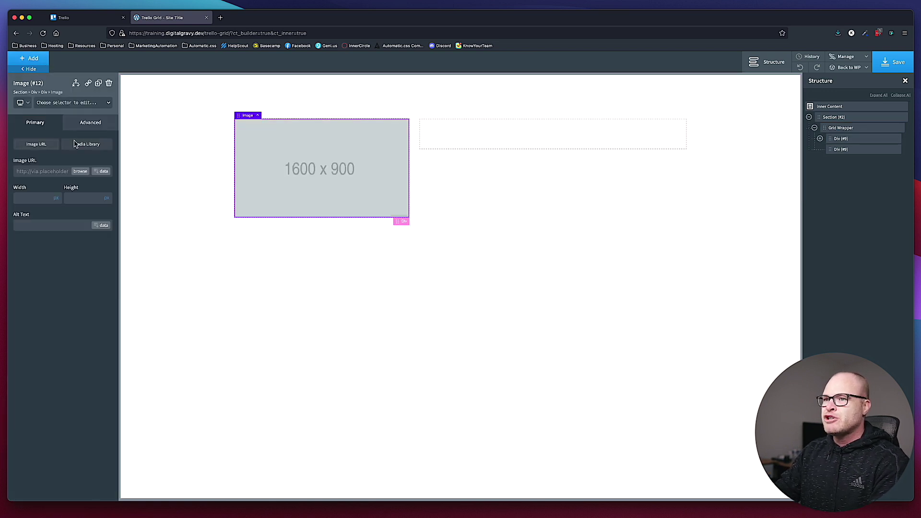
Upload asset.svg from Downloads to the media library and use it as the new Image element's source
{"action": "left_click", "coordinate": [80, 170]}
{"action": "left_click", "coordinate": [47, 512]}
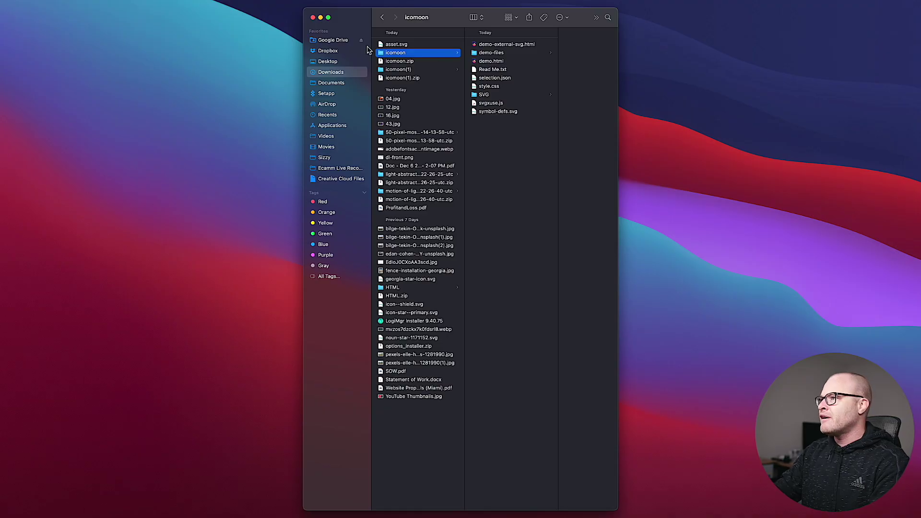
{"action": "left_click_drag", "start_coordinate": [396, 44], "coordinate": [251, 185]}
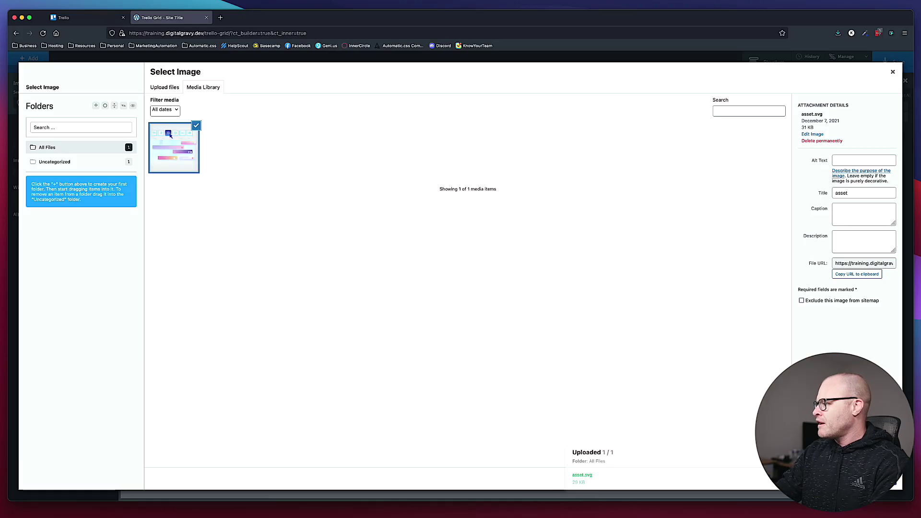
{"action": "key", "text": "Return"}
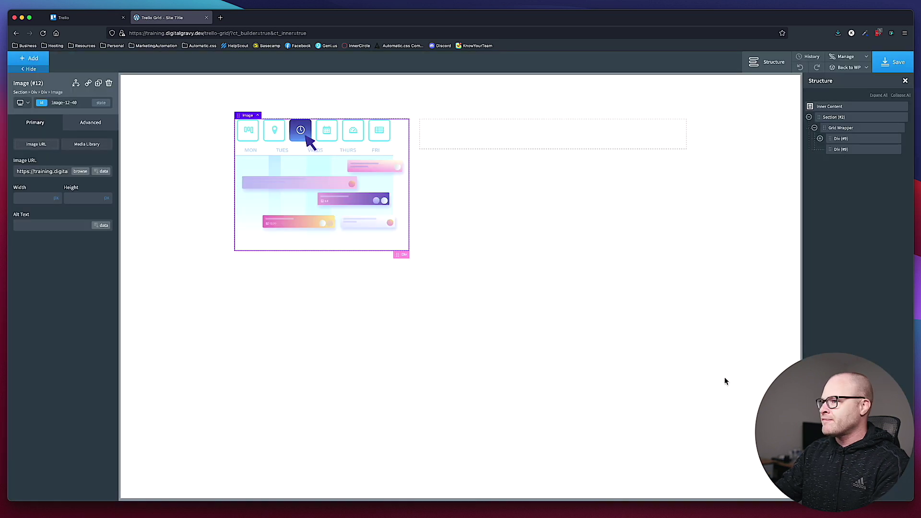
{"action": "left_click", "coordinate": [437, 218]}
{"action": "left_click", "coordinate": [383, 201]}
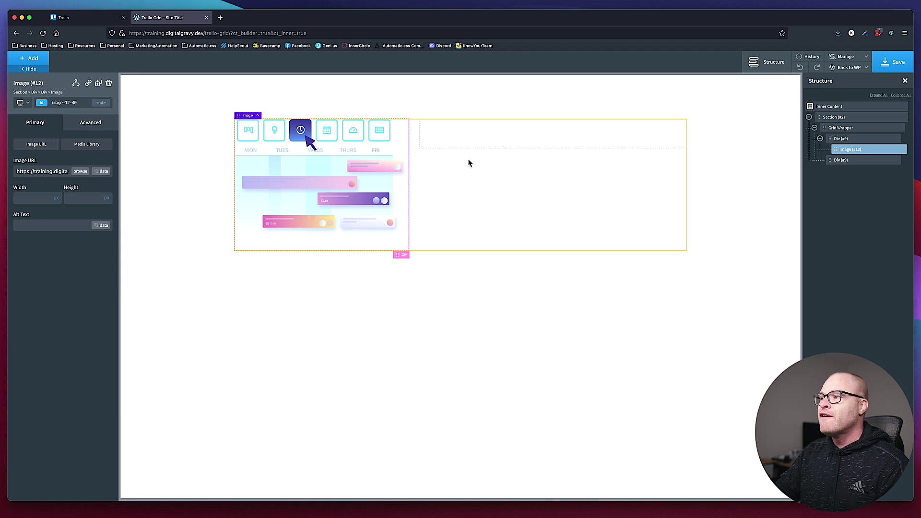
Select the grid's second Div, then review the heading, description and Learn more link in Trello's "Choose a view" row
{"action": "left_click", "coordinate": [452, 136]}
{"action": "left_click", "coordinate": [96, 18]}
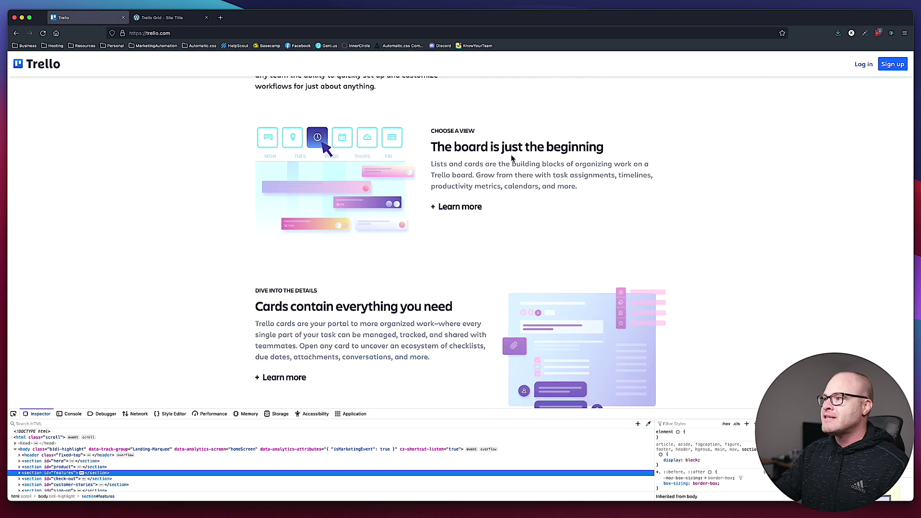
{"action": "left_click_drag", "start_coordinate": [432, 150], "coordinate": [659, 153]}
{"action": "left_click_drag", "start_coordinate": [451, 178], "coordinate": [513, 208]}
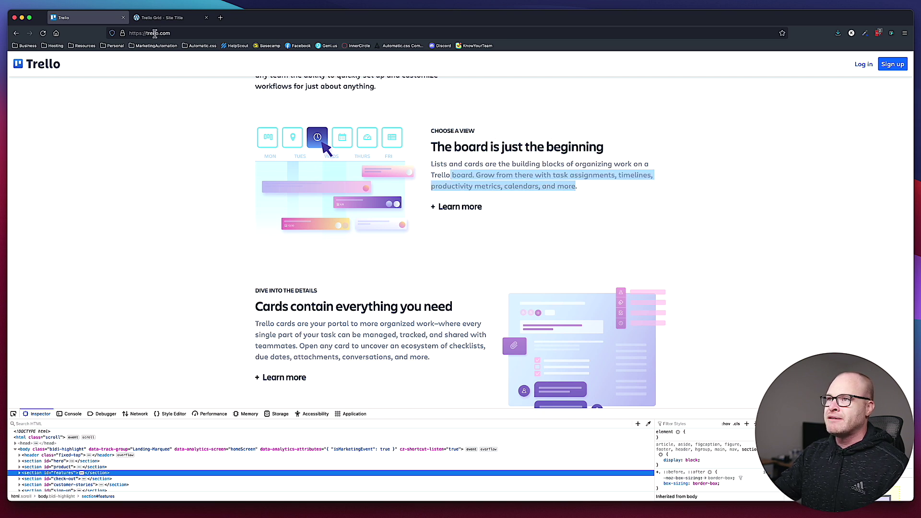
{"action": "left_click", "coordinate": [166, 18]}
{"action": "left_click", "coordinate": [86, 18]}
{"action": "left_click", "coordinate": [460, 207]}
{"action": "left_click", "coordinate": [464, 209]}
{"action": "left_click", "coordinate": [464, 209]}
{"action": "left_click", "coordinate": [465, 209]}
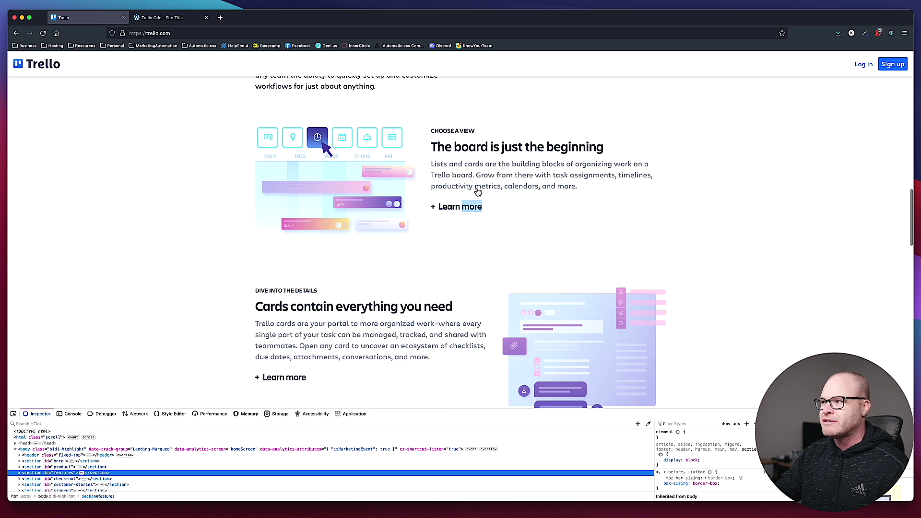
Return to the Trello Grid page and add a Text element inside the grid's second Div
{"action": "left_click", "coordinate": [187, 17]}
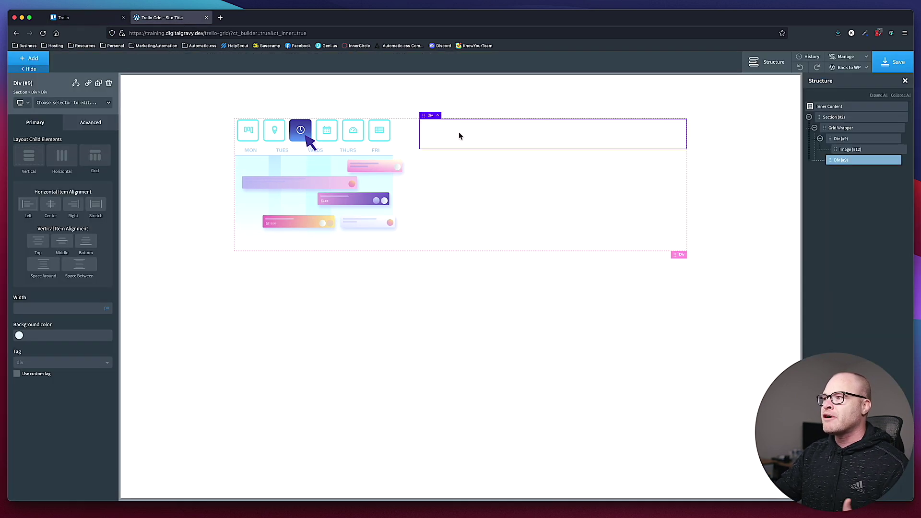
{"action": "left_click", "coordinate": [34, 58]}
{"action": "type", "text": "text"}
{"action": "key", "text": "Return"}
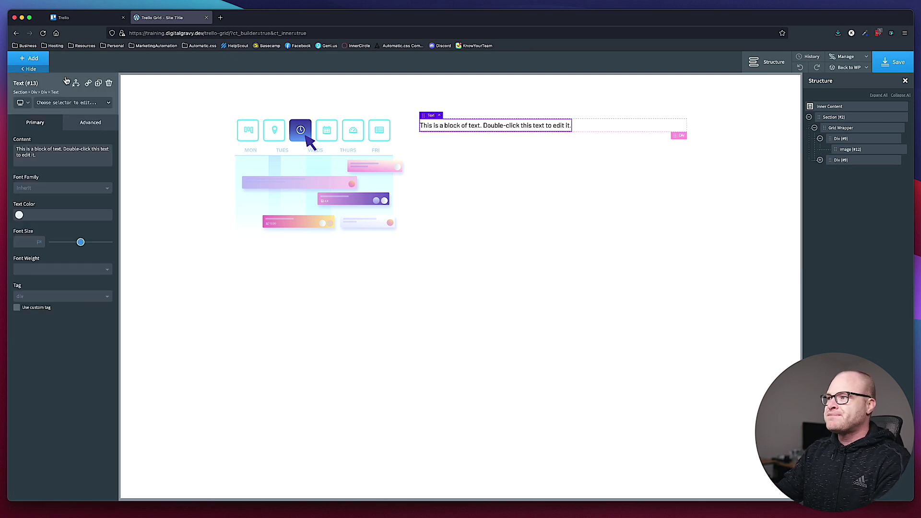
Add a Heading element below the Text element in the grid's second Div and set its tag to H2
{"action": "left_click", "coordinate": [30, 59]}
{"action": "type", "text": "head"}
{"action": "key", "text": "Return"}
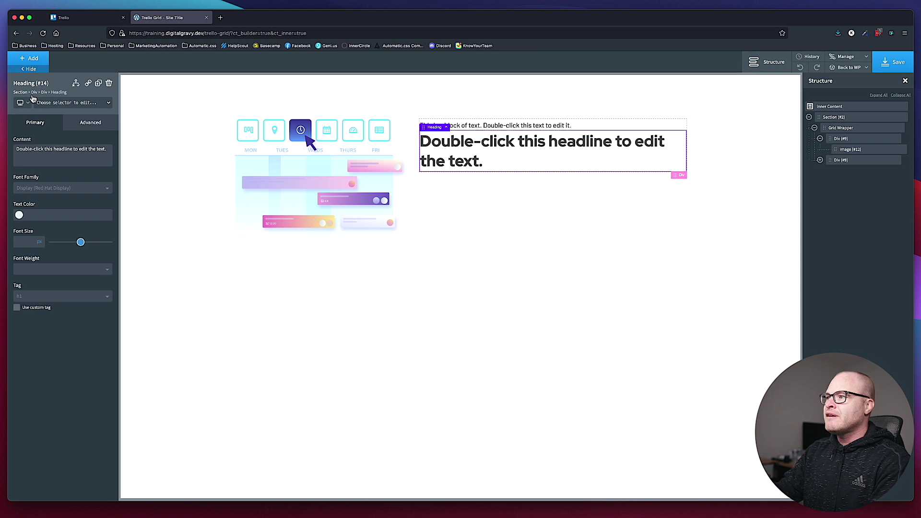
{"action": "left_click", "coordinate": [47, 297]}
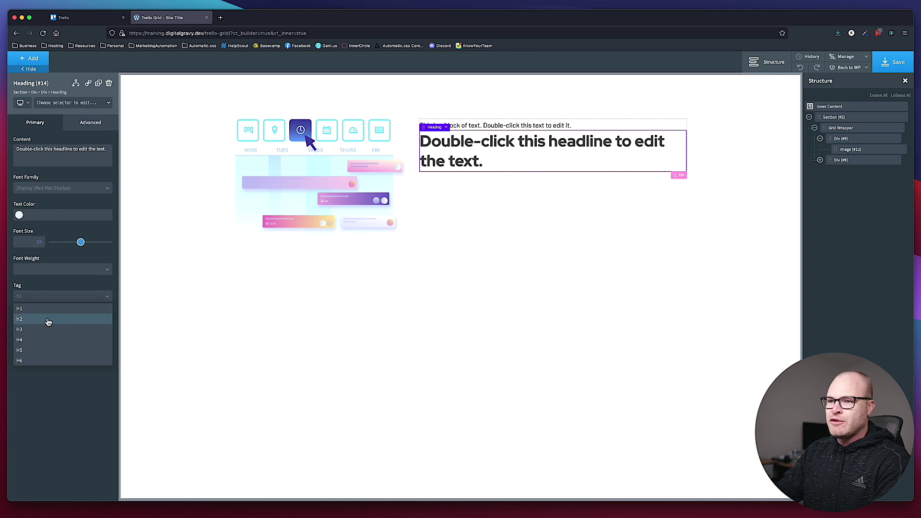
{"action": "left_click", "coordinate": [45, 320]}
Check the row layout on the Trello page, then add a second Text element below the heading on the Trello Grid page
{"action": "left_click", "coordinate": [96, 17]}
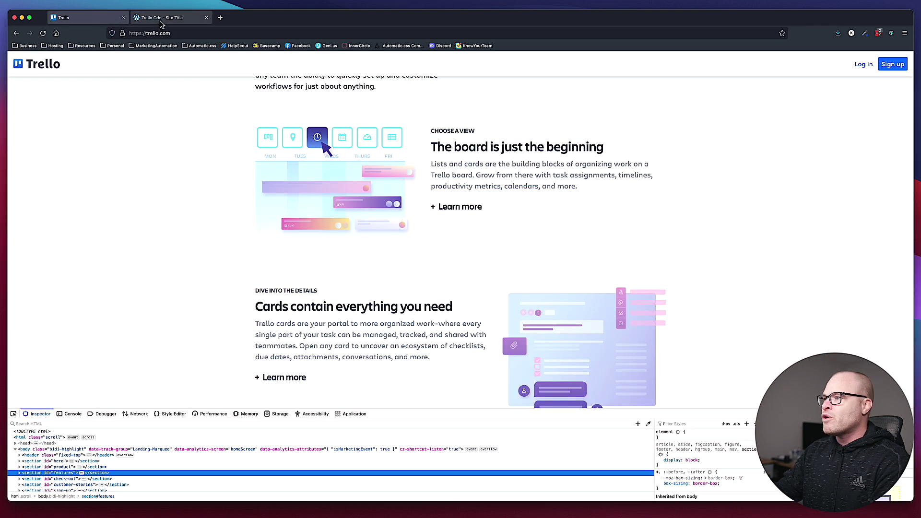
{"action": "left_click", "coordinate": [161, 19]}
{"action": "left_click", "coordinate": [33, 61]}
{"action": "type", "text": "text"}
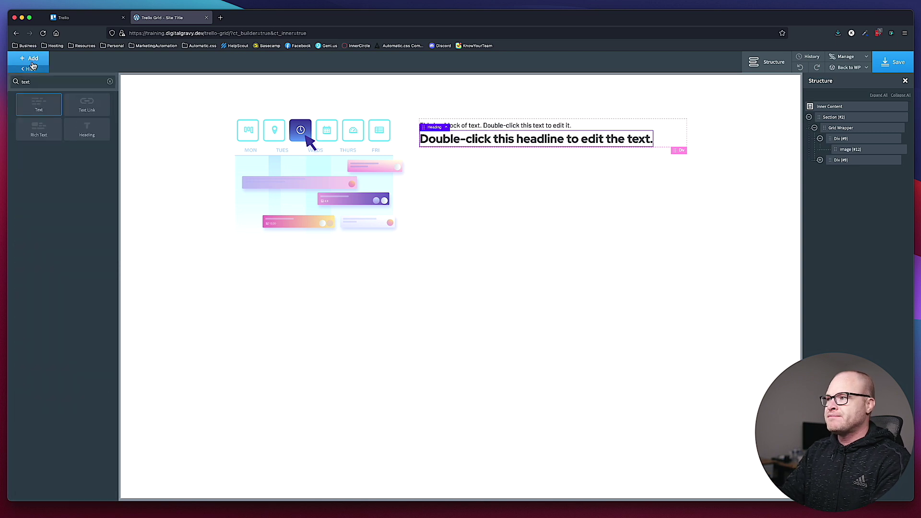
{"action": "key", "text": "Return"}
Add a Button element below the second Text element and give it the class btn--primary
{"action": "left_click", "coordinate": [38, 64]}
{"action": "type", "text": "butt"}
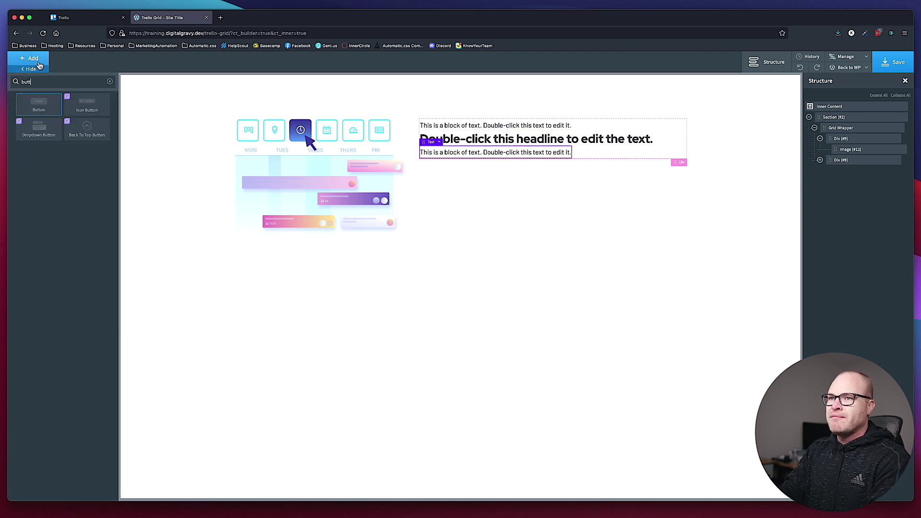
{"action": "key", "text": "Return"}
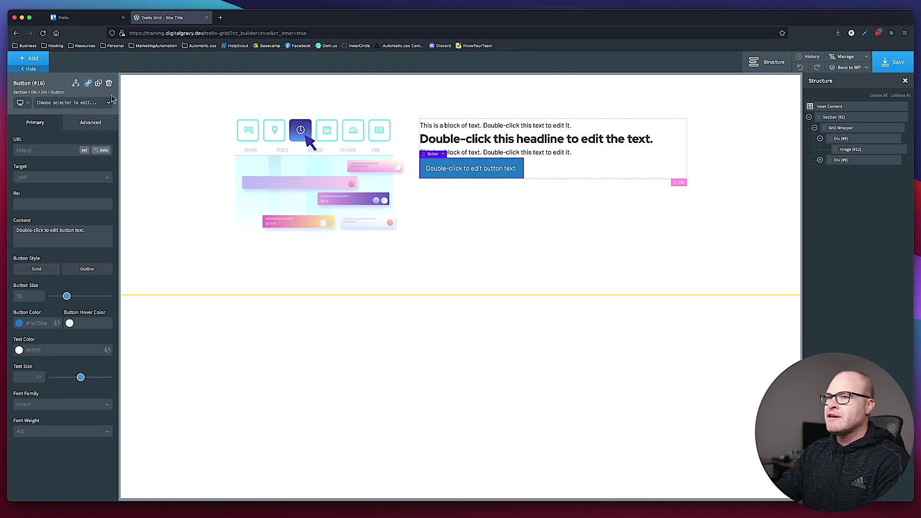
{"action": "left_click", "coordinate": [66, 103]}
{"action": "type", "text": "btn--primary"}
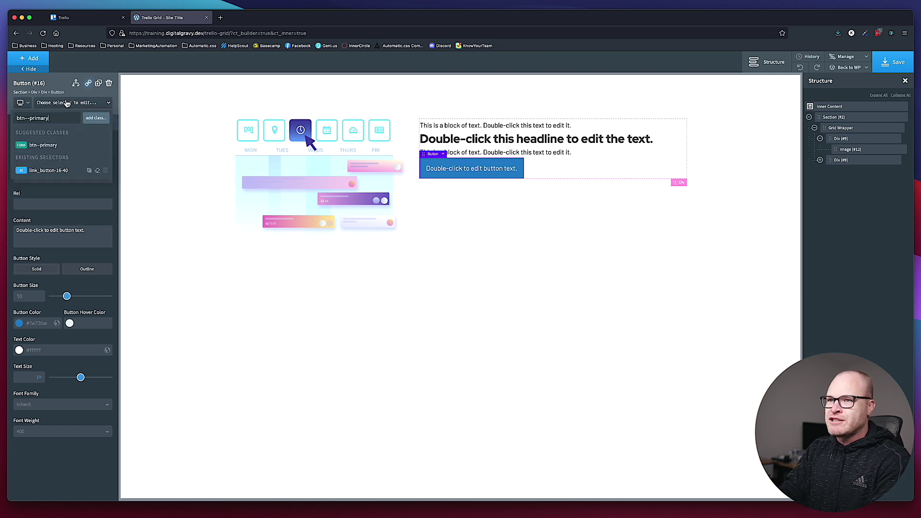
{"action": "key", "text": "Return"}
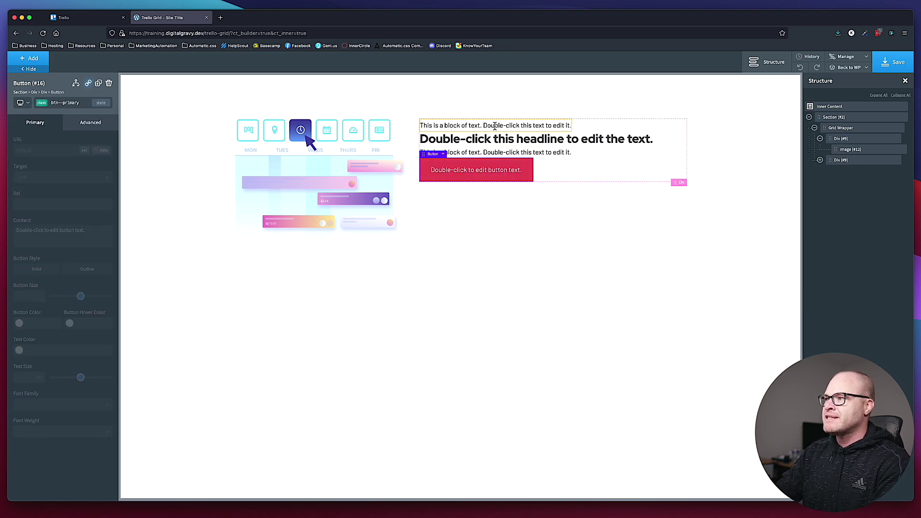
Consult Trello's first feature row, then replace the text above the heading with "Choose a view"
{"action": "left_click", "coordinate": [115, 19]}
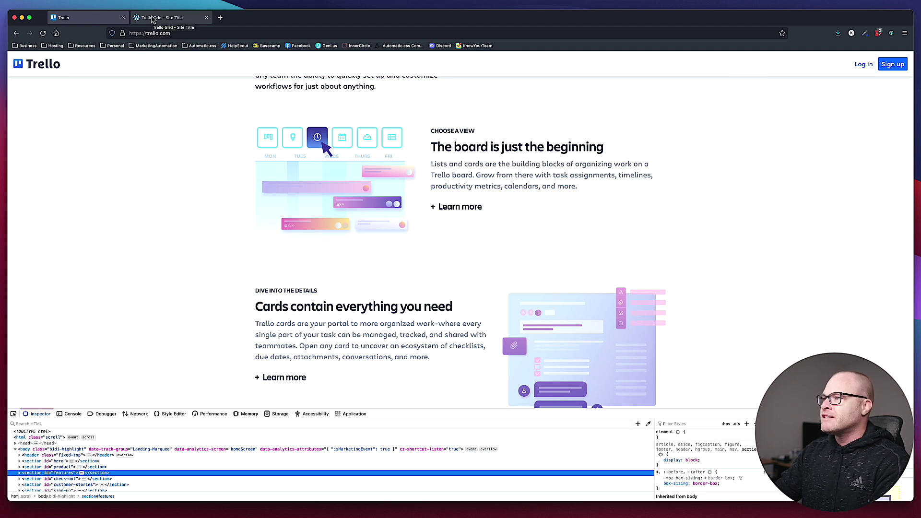
{"action": "left_click", "coordinate": [152, 19]}
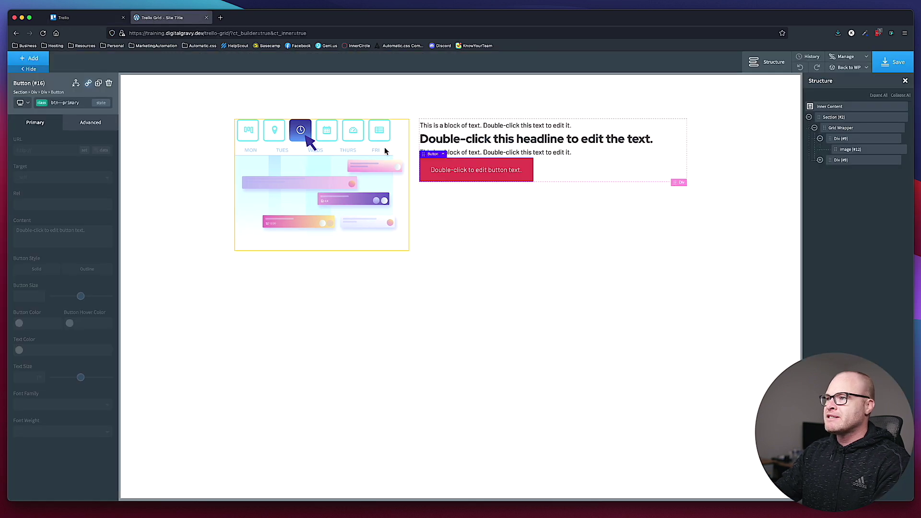
{"action": "left_click", "coordinate": [487, 125]}
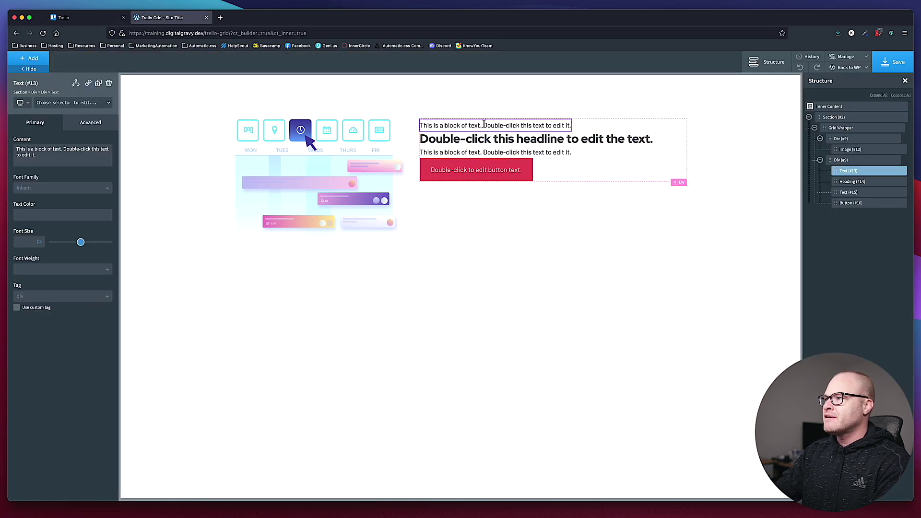
{"action": "triple_click", "coordinate": [487, 125]}
{"action": "type", "text": "Choose a view"}
Replace the heading's placeholder with Trello's headline "The board is just the beginning"
{"action": "left_click", "coordinate": [82, 19]}
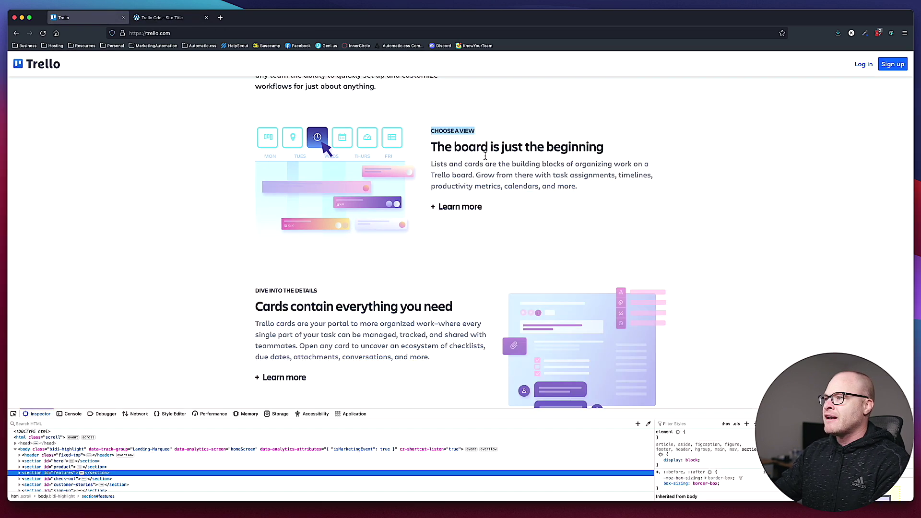
{"action": "key", "text": "ctrl+Tab"}
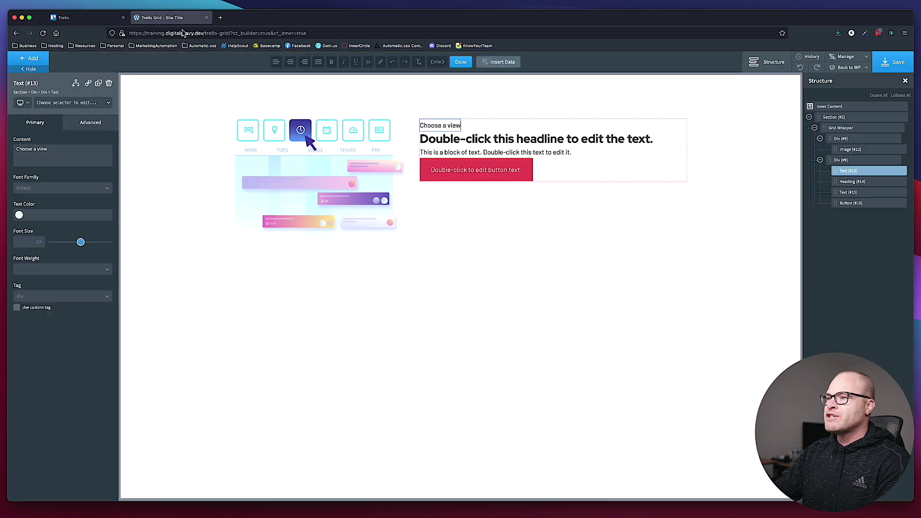
{"action": "triple_click", "coordinate": [463, 140]}
{"action": "type", "text": "The board is just the beginning"}
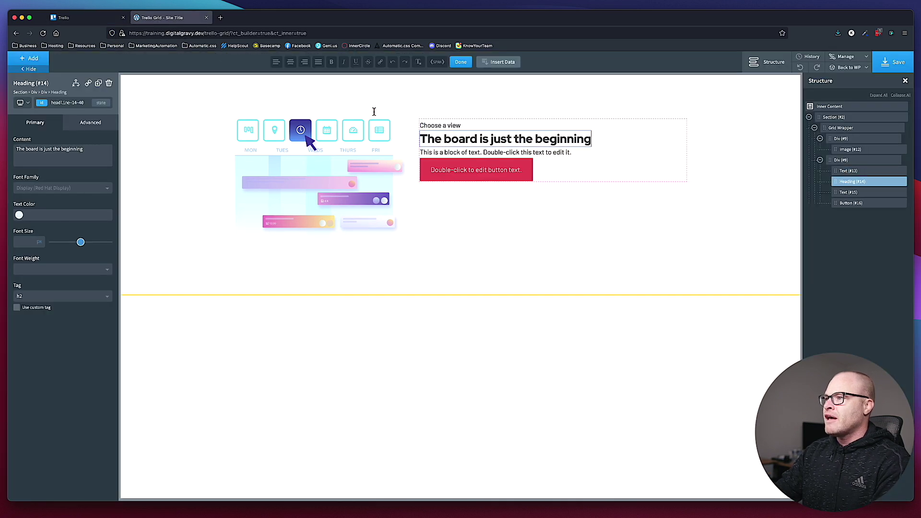
Copy Trello's "Lists and cards are the building blocks" paragraph and paste it over the placeholder in the Text element below the heading
{"action": "left_click", "coordinate": [83, 18]}
{"action": "scroll", "coordinate": [477, 237], "scroll_direction": "down", "scroll_amount": 4}
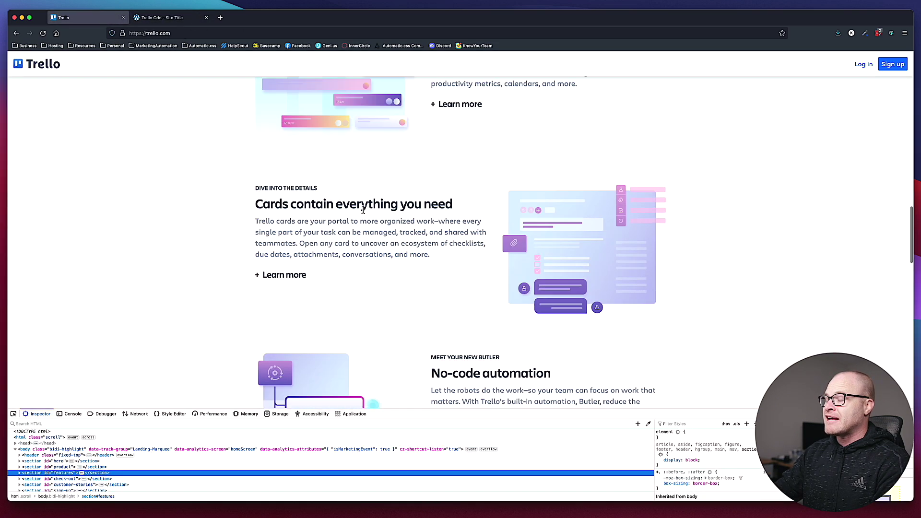
{"action": "scroll", "coordinate": [468, 168], "scroll_direction": "up", "scroll_amount": 3}
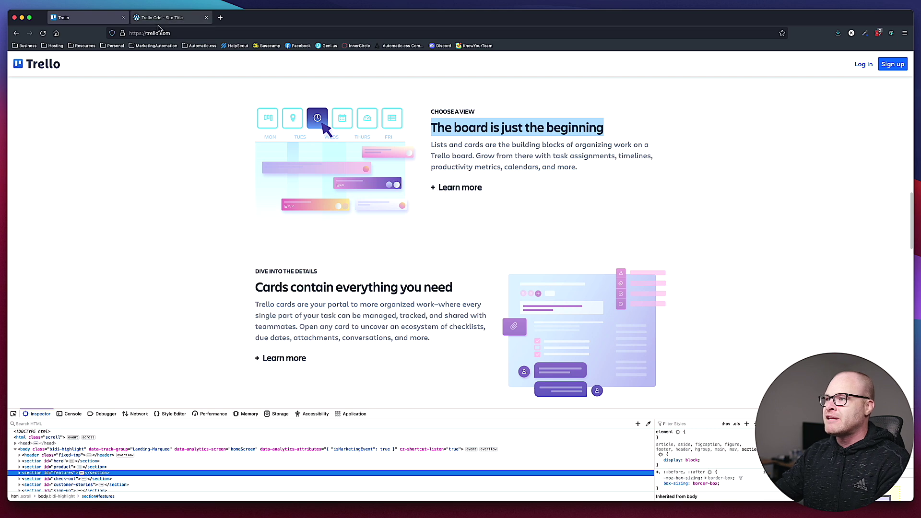
{"action": "left_click", "coordinate": [175, 20]}
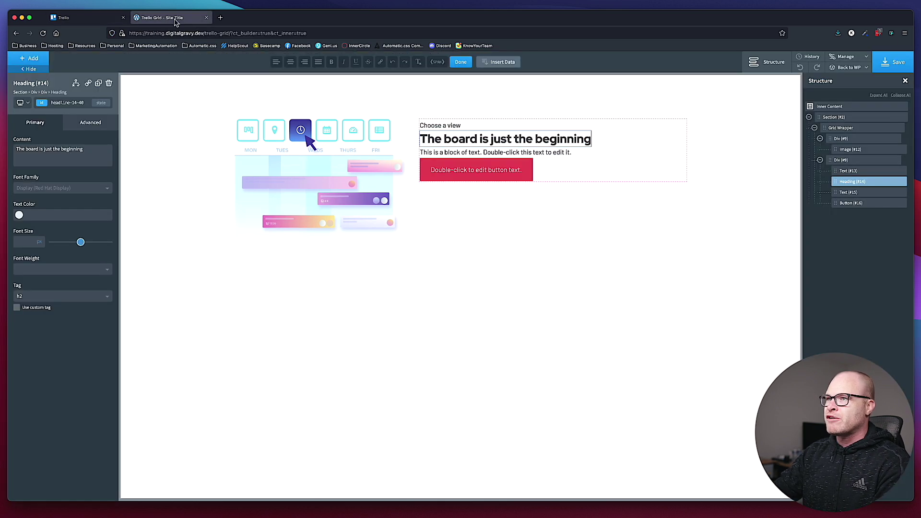
{"action": "left_click", "coordinate": [77, 17]}
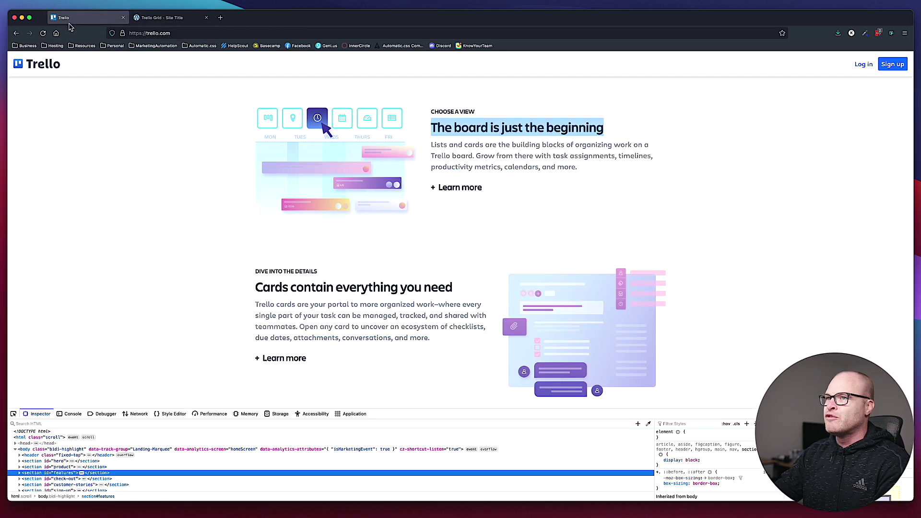
{"action": "triple_click", "coordinate": [498, 161]}
{"action": "key", "text": "ctrl+c"}
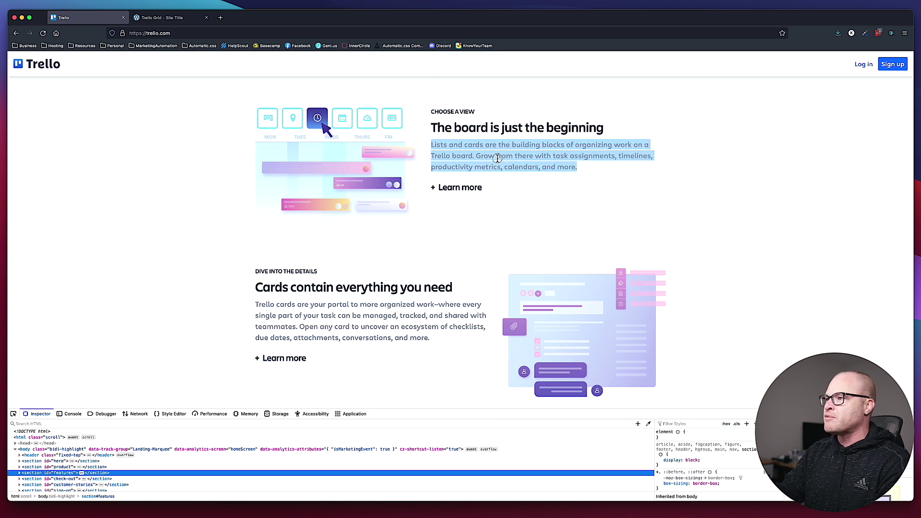
{"action": "left_click", "coordinate": [166, 17]}
{"action": "double_click", "coordinate": [486, 152]}
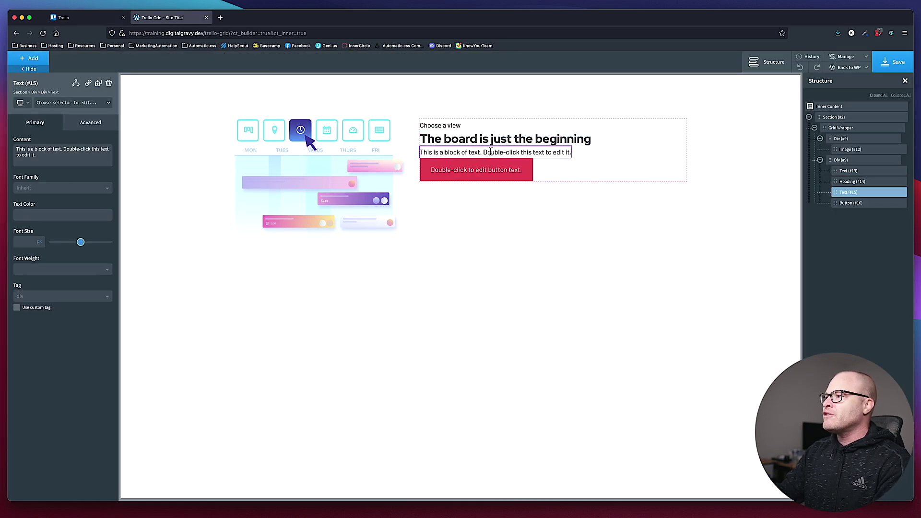
{"action": "key", "text": "ctrl+a"}
{"action": "key", "text": "ctrl+v"}
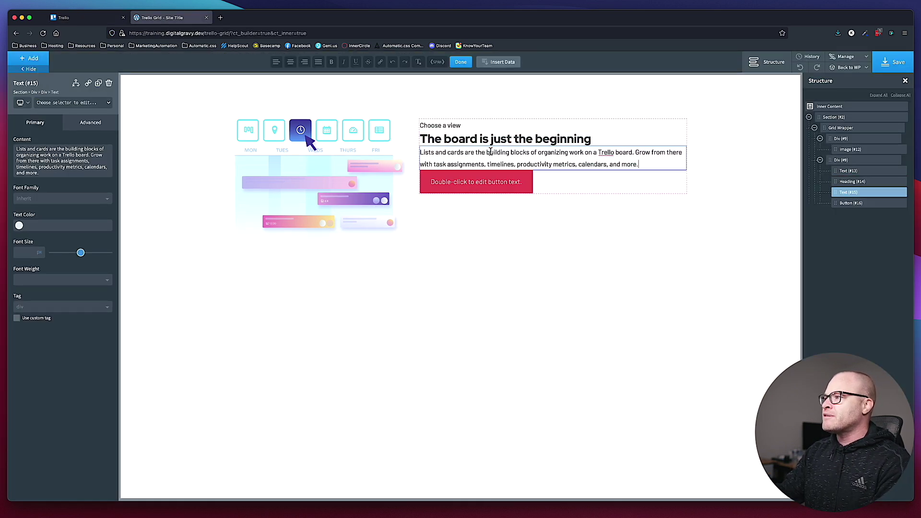
{"action": "left_click", "coordinate": [569, 184]}
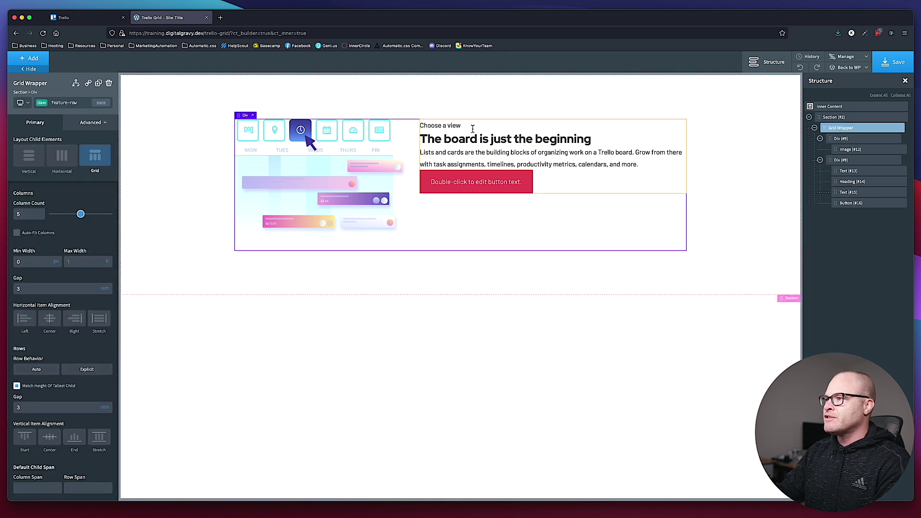
{"action": "left_click", "coordinate": [536, 161]}
{"action": "left_click", "coordinate": [549, 194]}
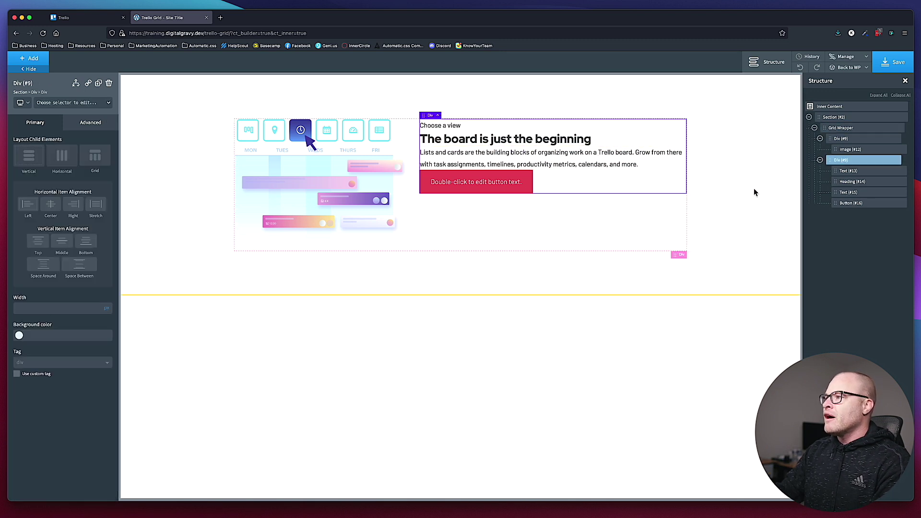
{"action": "left_click", "coordinate": [738, 175]}
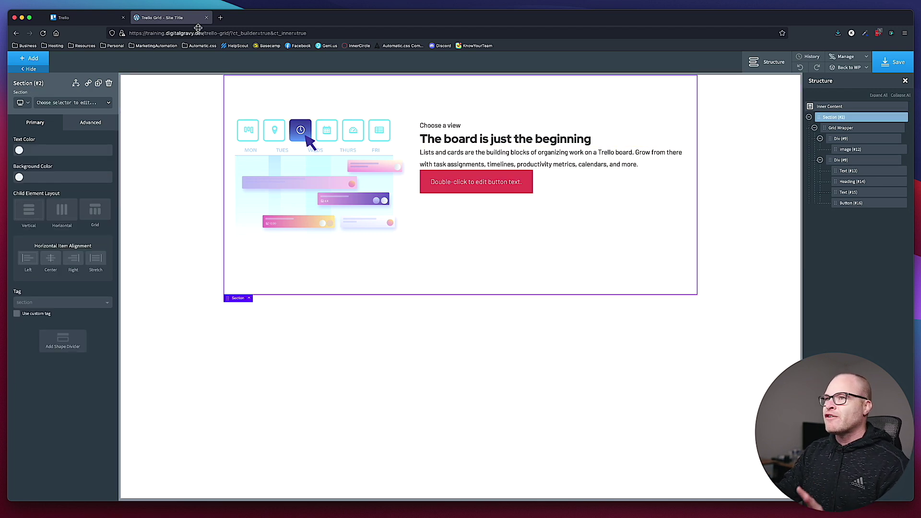
Check the link wording on the Trello page, then change the button's label to "Learn More"
{"action": "left_click", "coordinate": [72, 17]}
{"action": "left_click", "coordinate": [164, 17]}
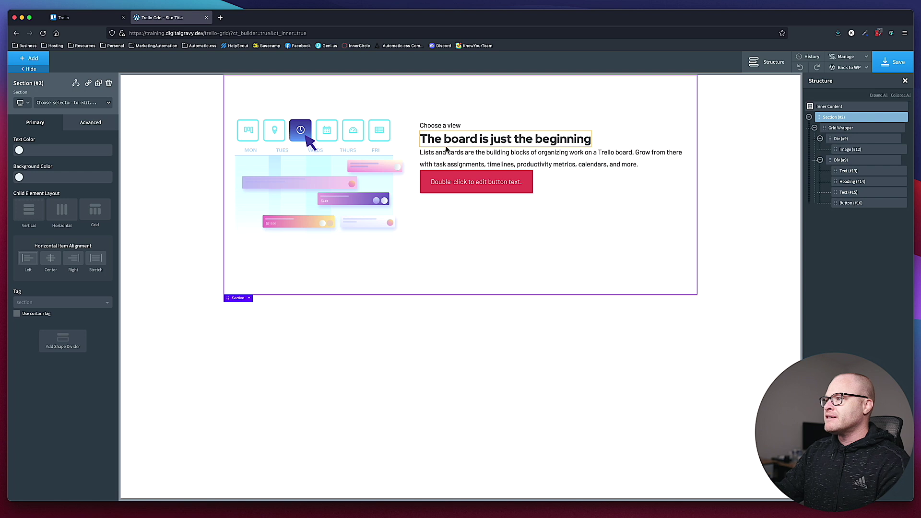
{"action": "left_click", "coordinate": [458, 182]}
{"action": "double_click", "coordinate": [458, 181]}
{"action": "type", "text": "Learn More"}
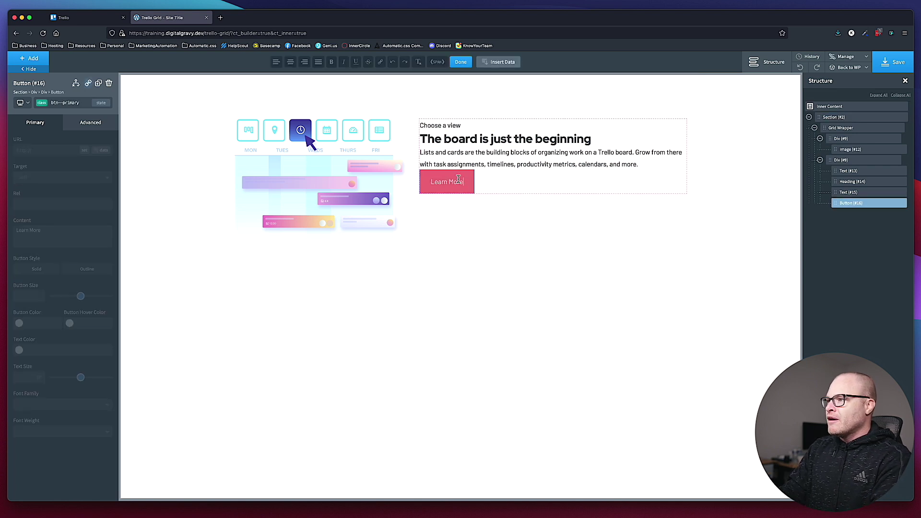
{"action": "left_click", "coordinate": [473, 211]}
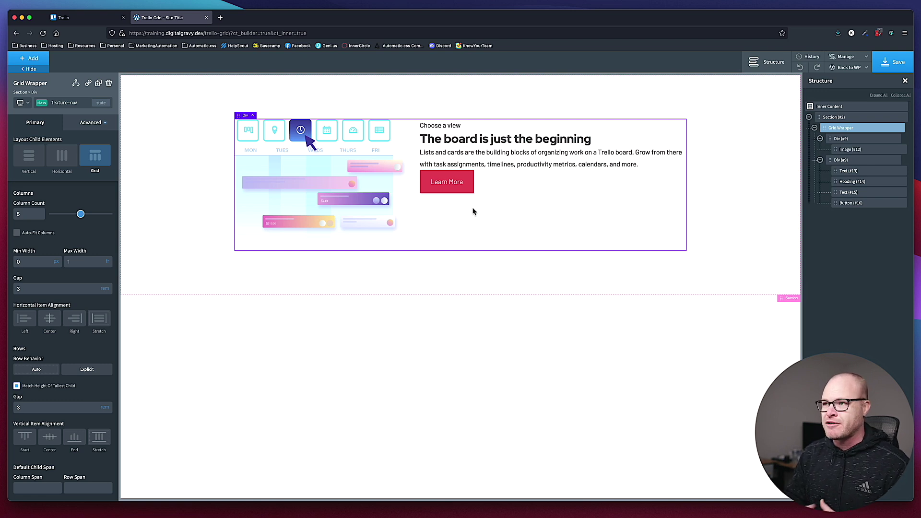
Rename the Div containing the image to "Image Wrapper" in the page structure
{"action": "left_click", "coordinate": [847, 139]}
{"action": "right_click", "coordinate": [847, 139]}
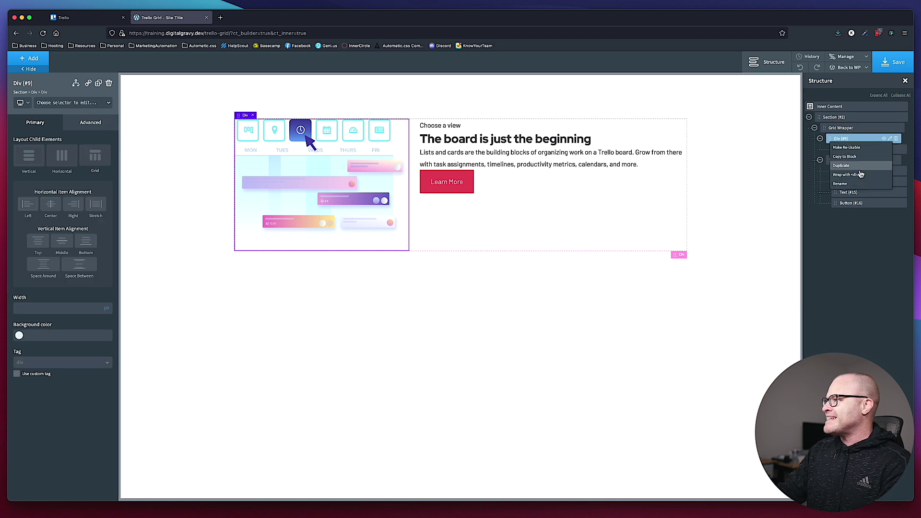
{"action": "left_click", "coordinate": [851, 184]}
{"action": "type", "text": "Image"}
{"action": "key", "text": "super+a"}
{"action": "key", "text": "BackSpace"}
{"action": "type", "text": "Image W"}
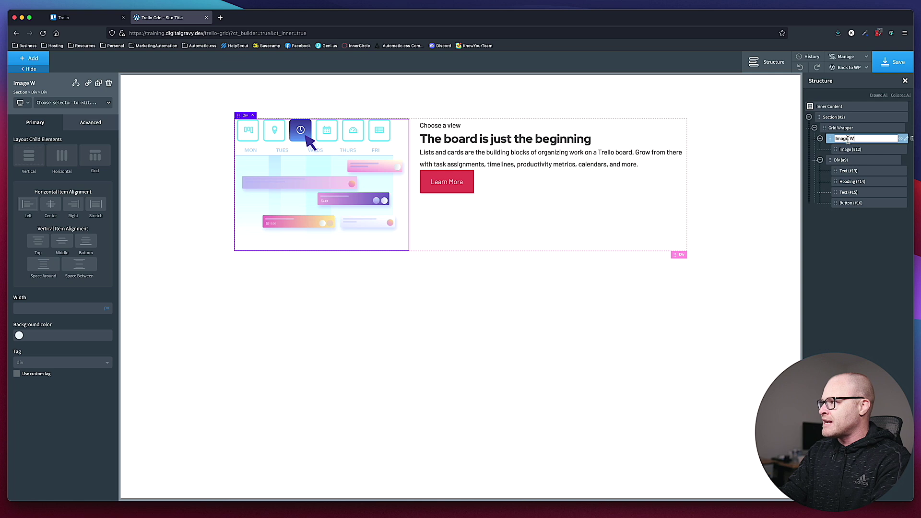
{"action": "type", "text": "rapper"}
{"action": "key", "text": "Return"}
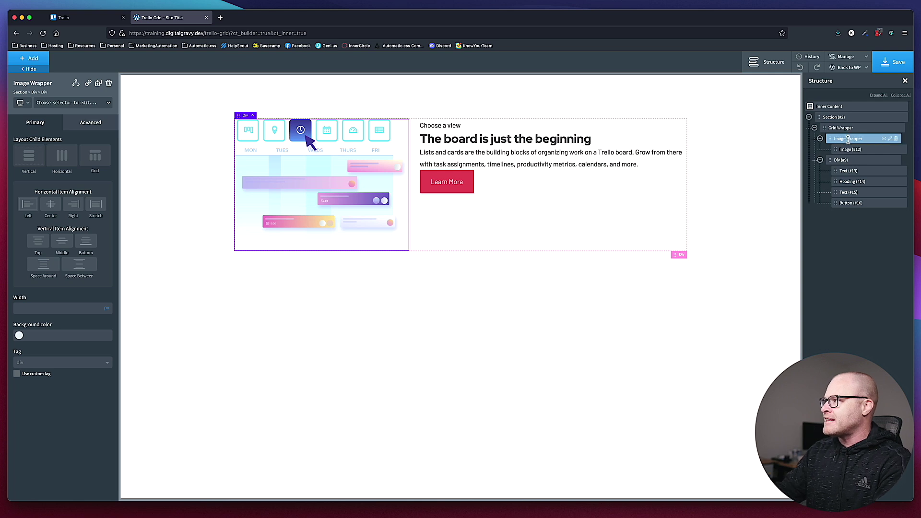
Rename the Div containing the text, heading and button to "Content Wrapper" in the page structure
{"action": "left_click", "coordinate": [895, 151]}
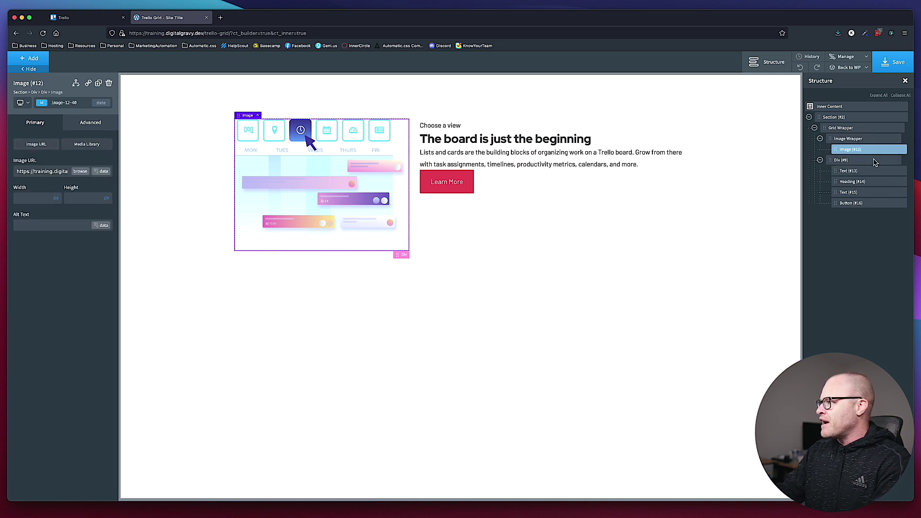
{"action": "left_click", "coordinate": [890, 161]}
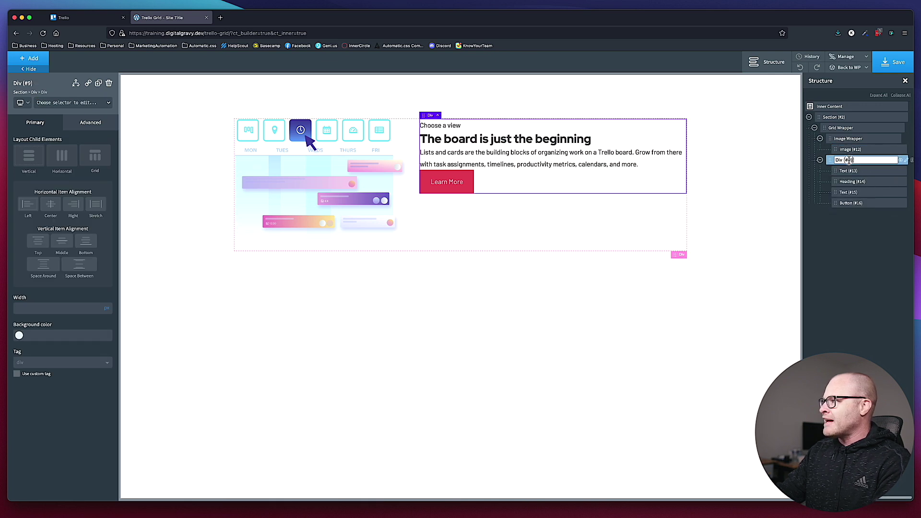
{"action": "type", "text": "Con"}
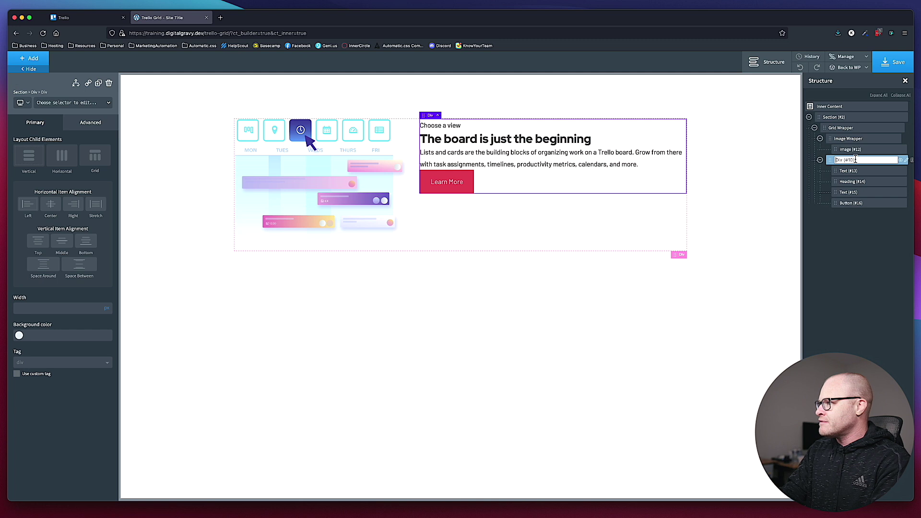
{"action": "type", "text": "tent Wrapper"}
{"action": "key", "text": "Return"}
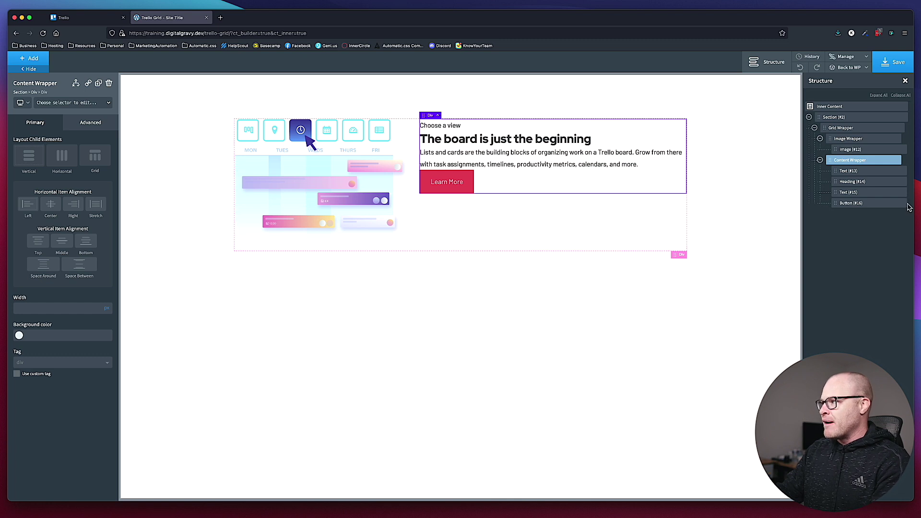
Rename the "Choose a view" Text element to "Accent Heading" in the page structure
{"action": "left_click", "coordinate": [861, 171]}
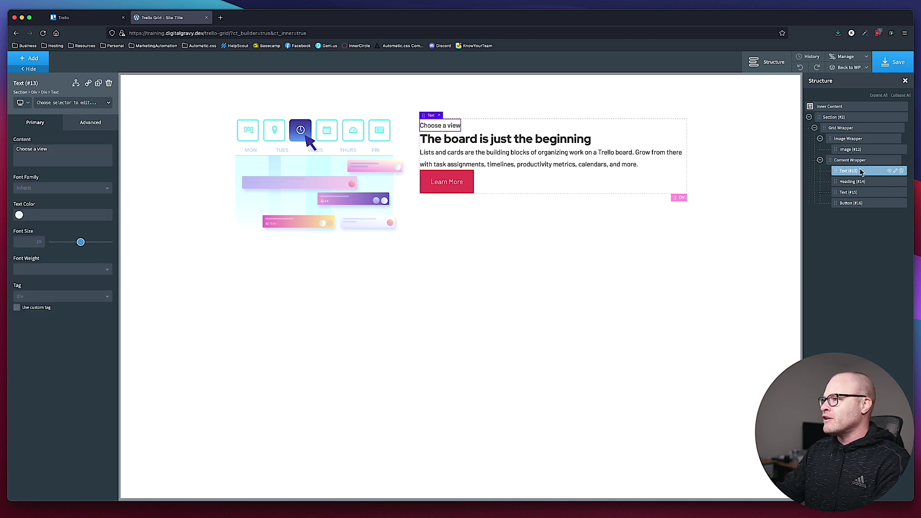
{"action": "left_click", "coordinate": [894, 171]}
{"action": "left_click", "coordinate": [846, 207]}
{"action": "type", "text": "Accent Heading"}
{"action": "key", "text": "Return"}
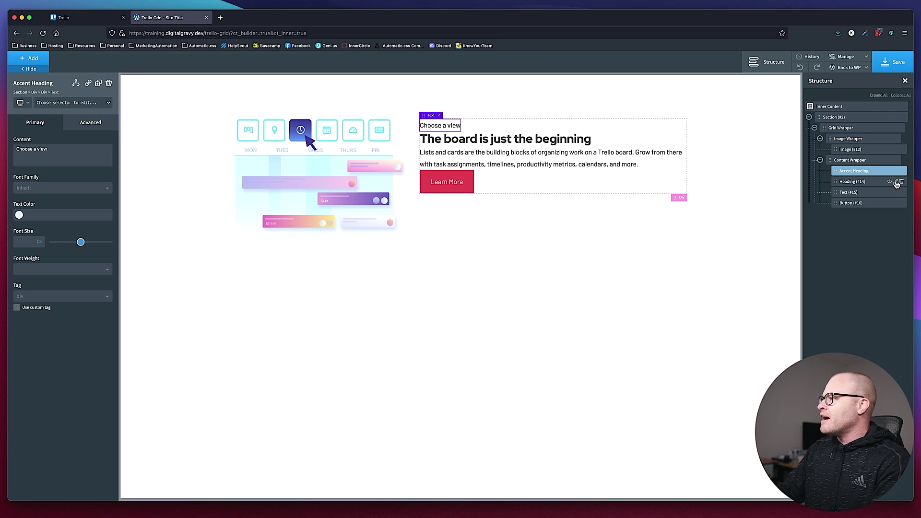
{"action": "left_click", "coordinate": [872, 194]}
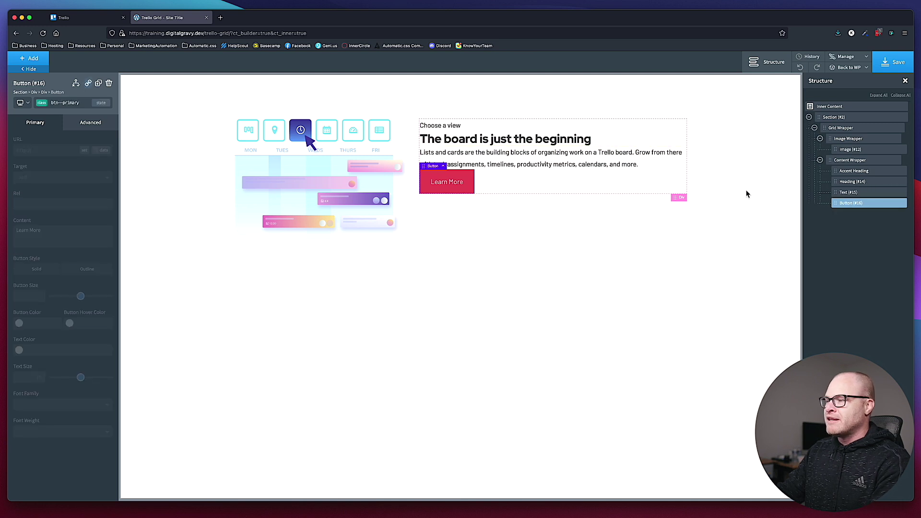
Add the class feature-row__image to the image in the grid's first column
{"action": "left_click", "coordinate": [581, 188]}
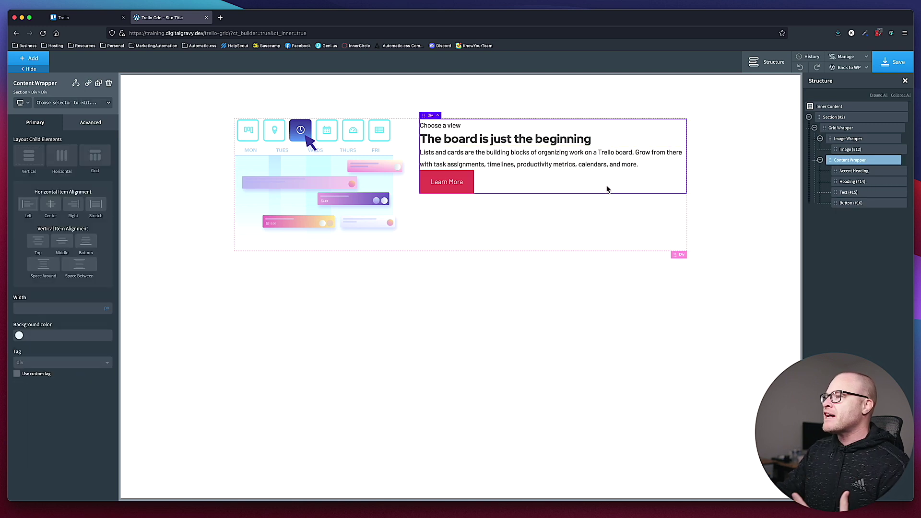
{"action": "left_click", "coordinate": [590, 207]}
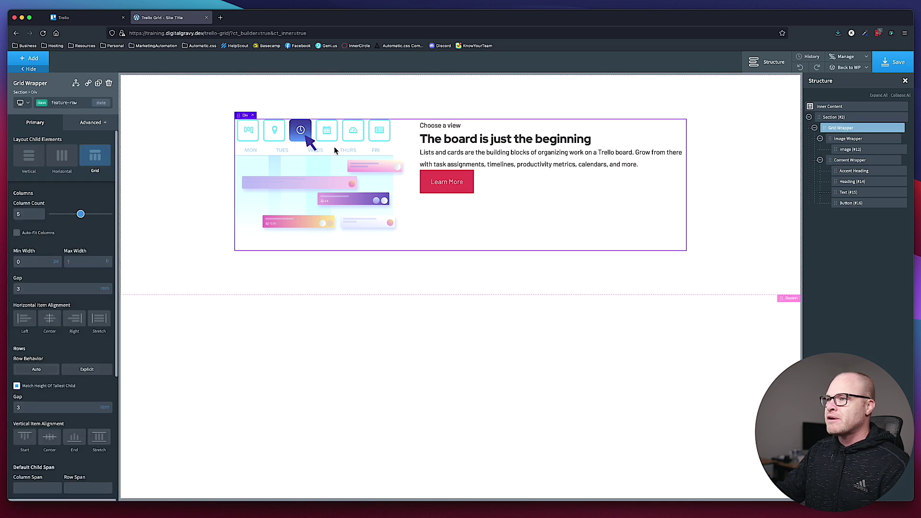
{"action": "left_click", "coordinate": [263, 138]}
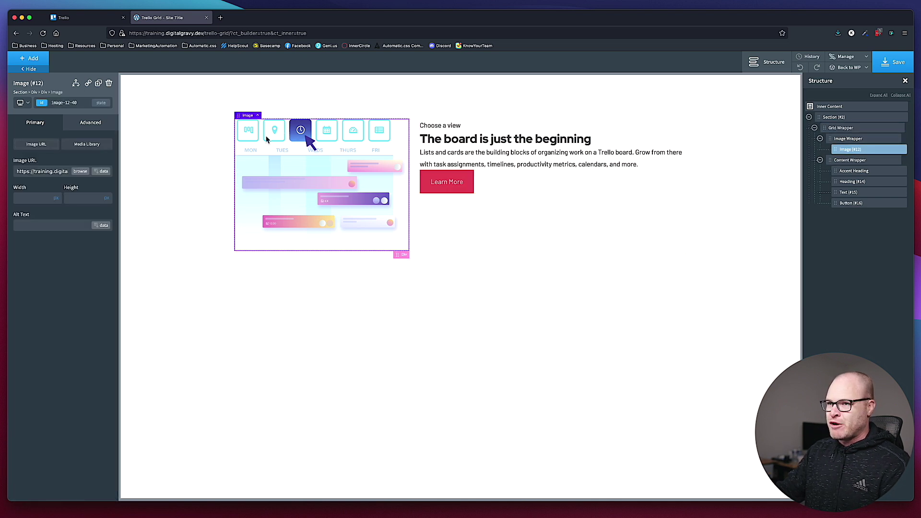
{"action": "left_click", "coordinate": [75, 102]}
{"action": "type", "text": "fea"}
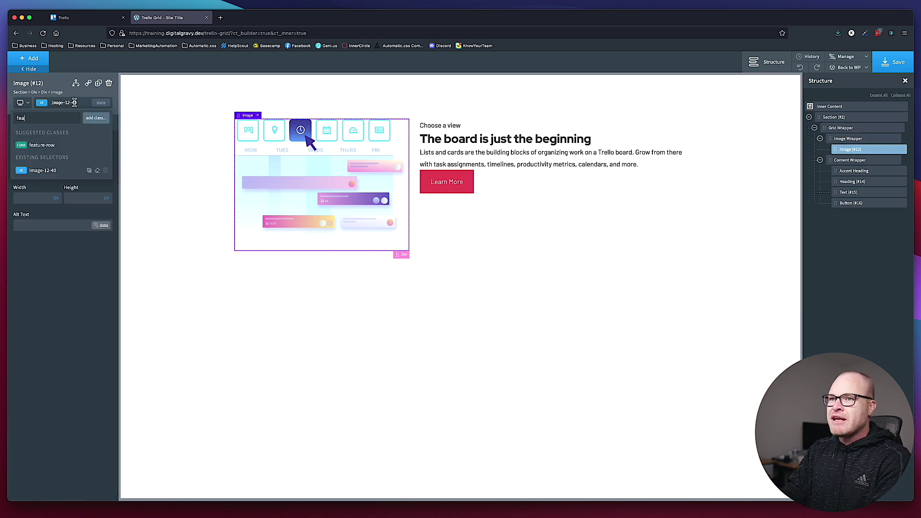
{"action": "type", "text": "ture-row__"}
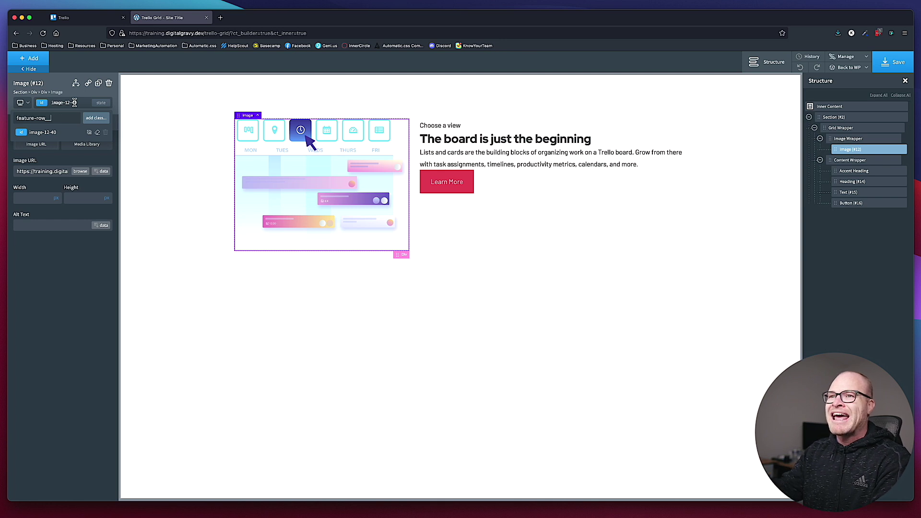
{"action": "type", "text": "age"}
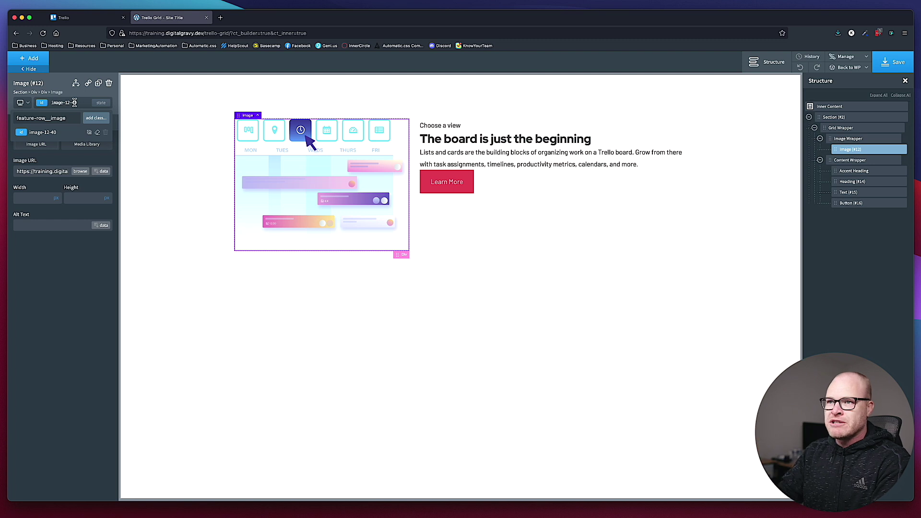
{"action": "key", "text": "Return"}
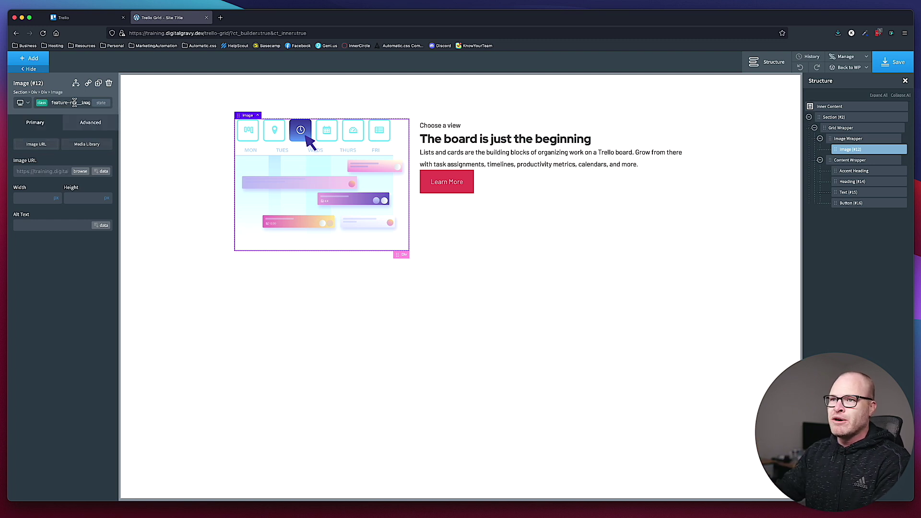
Add the class feature-row__image-wrapper to the Image Wrapper around the image
{"action": "left_click", "coordinate": [258, 116]}
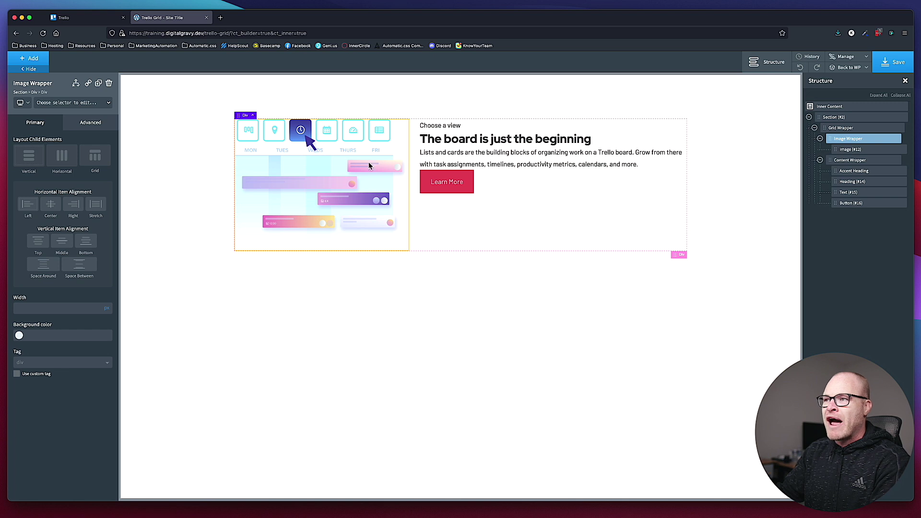
{"action": "left_click", "coordinate": [56, 101]}
{"action": "type", "text": "feature-row__"}
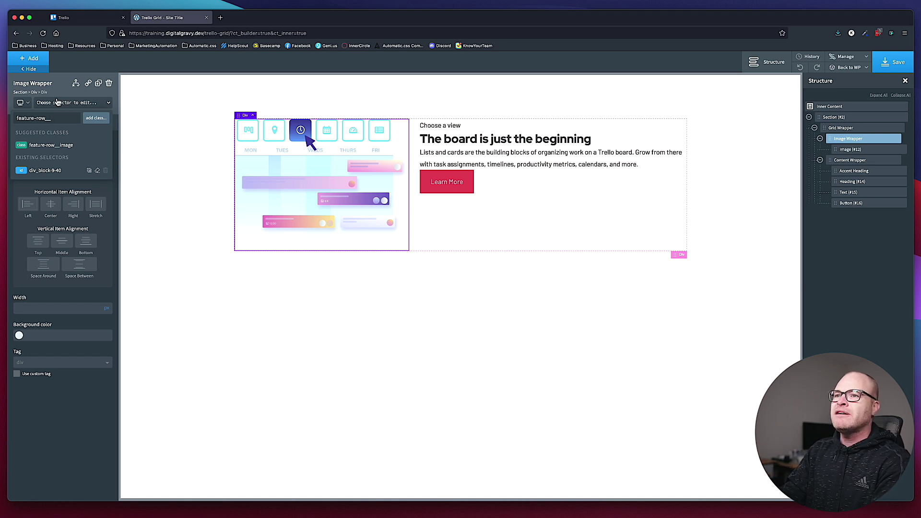
{"action": "type", "text": "-wrapper"}
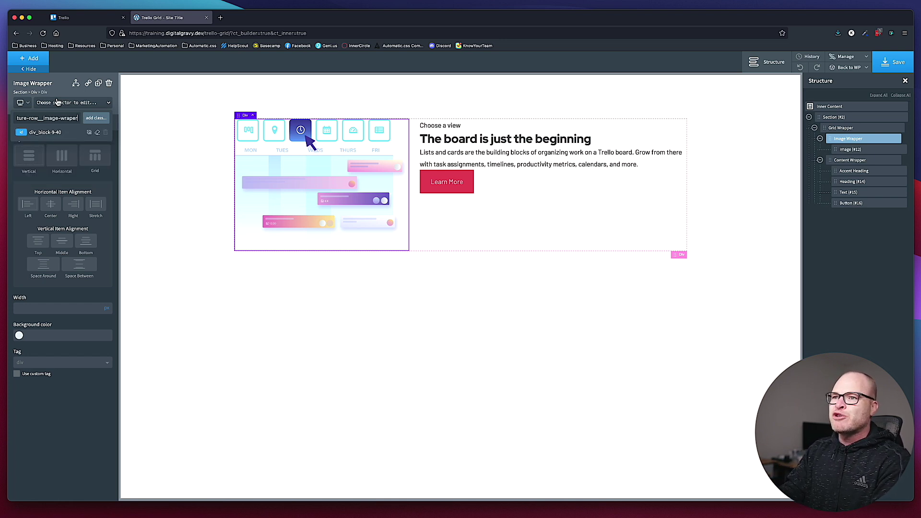
{"action": "key", "text": "Return"}
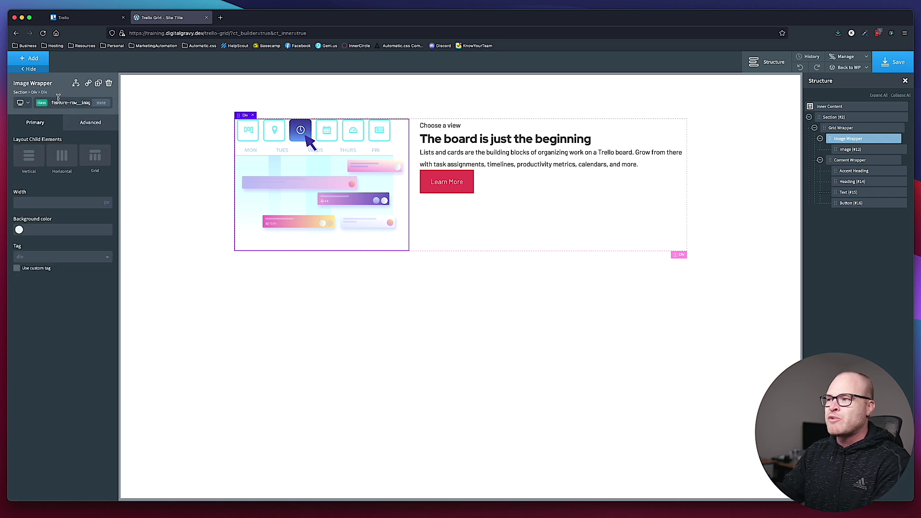
Add the class feature-row__content-wrapper to the Content Wrapper holding the text and button
{"action": "left_click", "coordinate": [540, 188]}
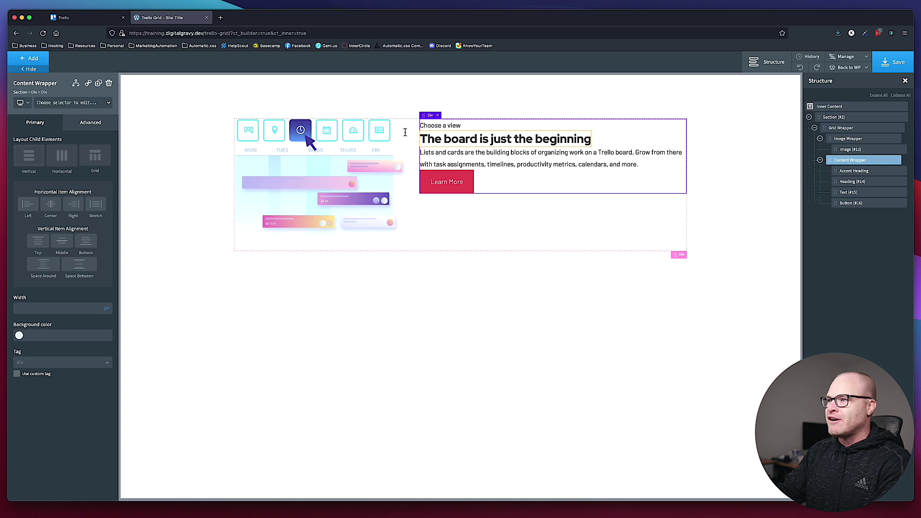
{"action": "left_click", "coordinate": [33, 60]}
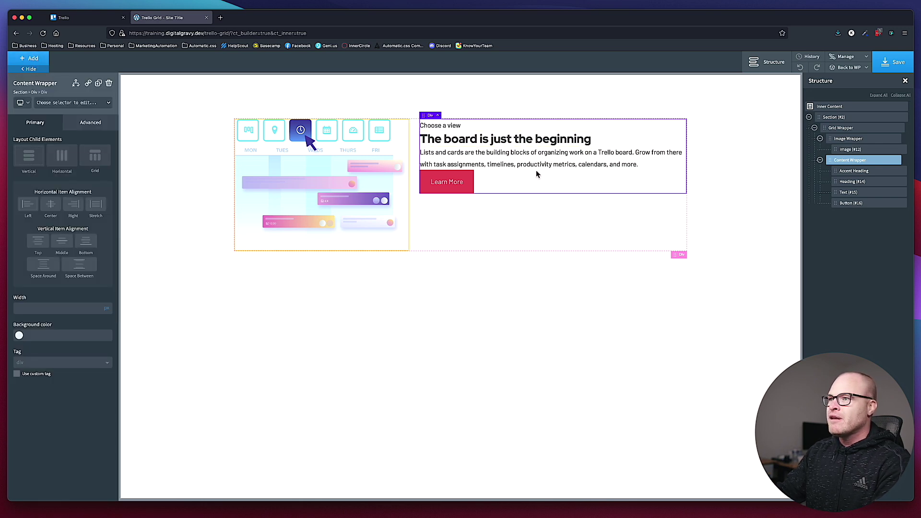
{"action": "left_click", "coordinate": [591, 197]}
{"action": "left_click", "coordinate": [589, 188]}
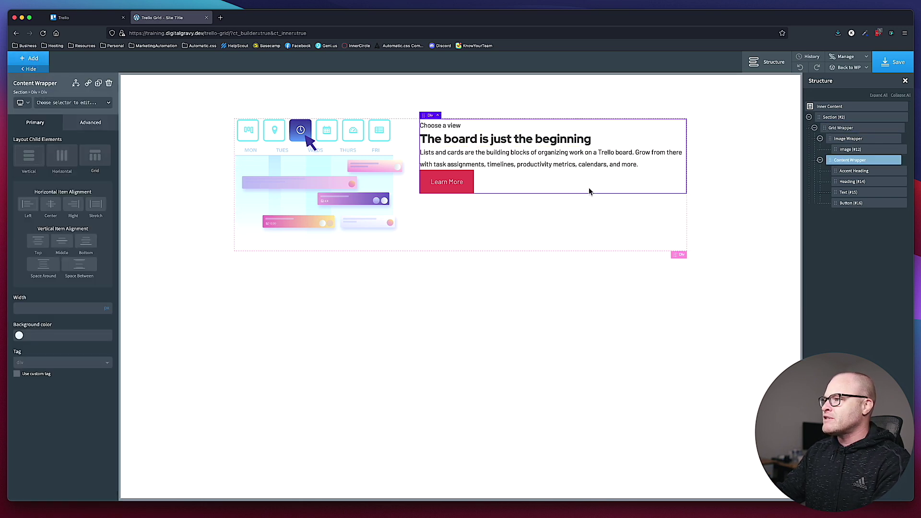
{"action": "left_click", "coordinate": [51, 104]}
{"action": "type", "text": "feature-row__content-wrapper"}
{"action": "key", "text": "Return"}
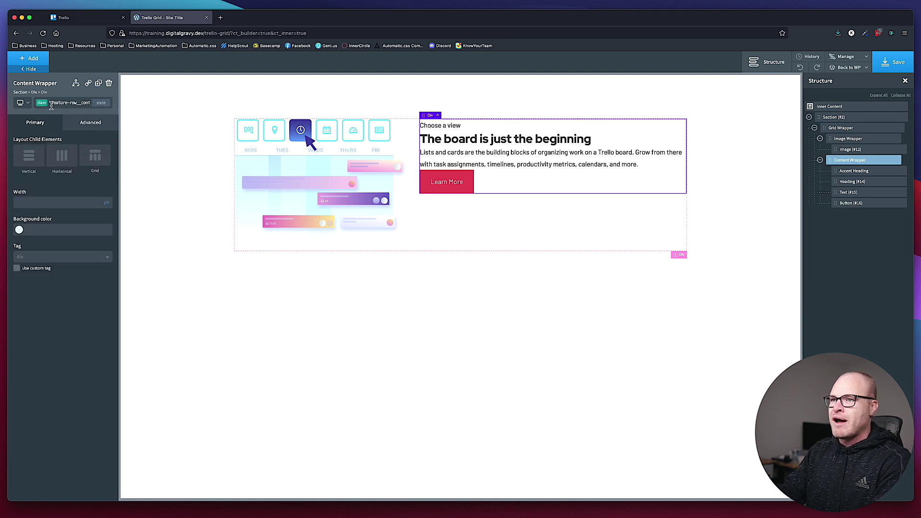
Add the class feature-row__accent-heading to the "Choose a view" accent heading
{"action": "left_click", "coordinate": [456, 126]}
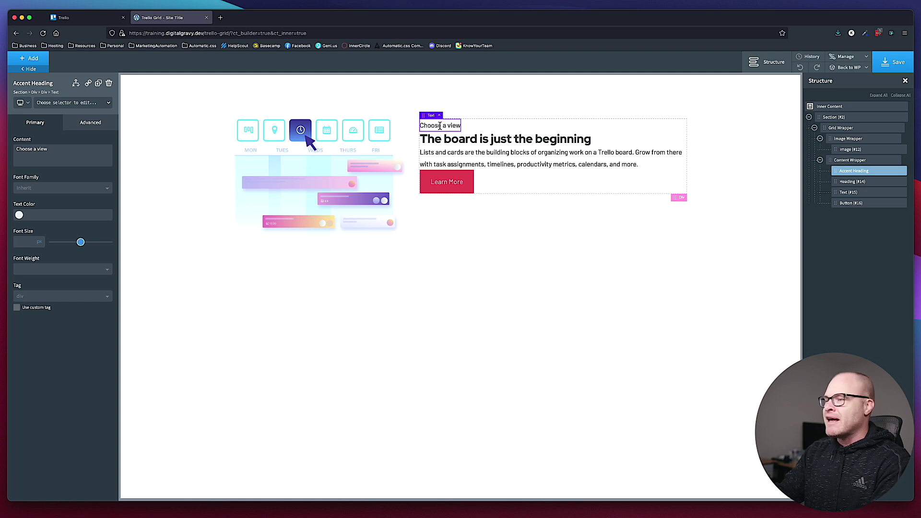
{"action": "left_click", "coordinate": [65, 106]}
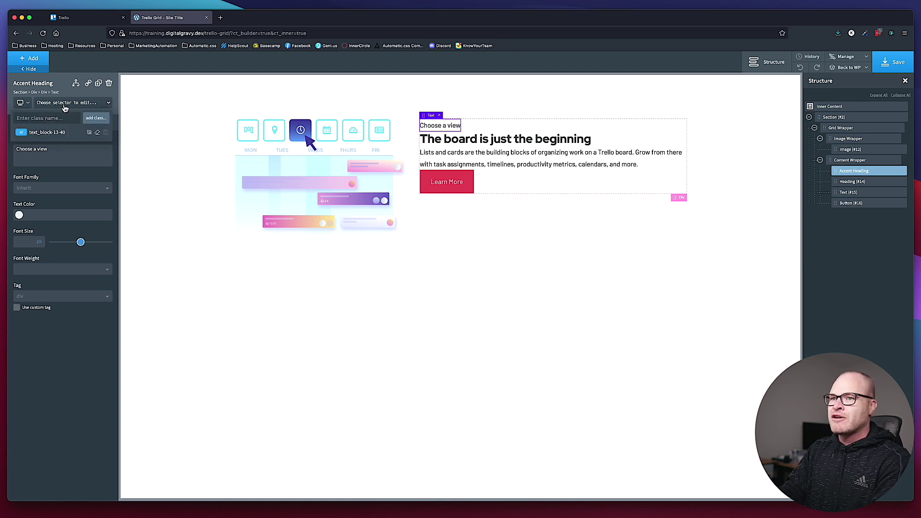
{"action": "type", "text": "feature-row__"}
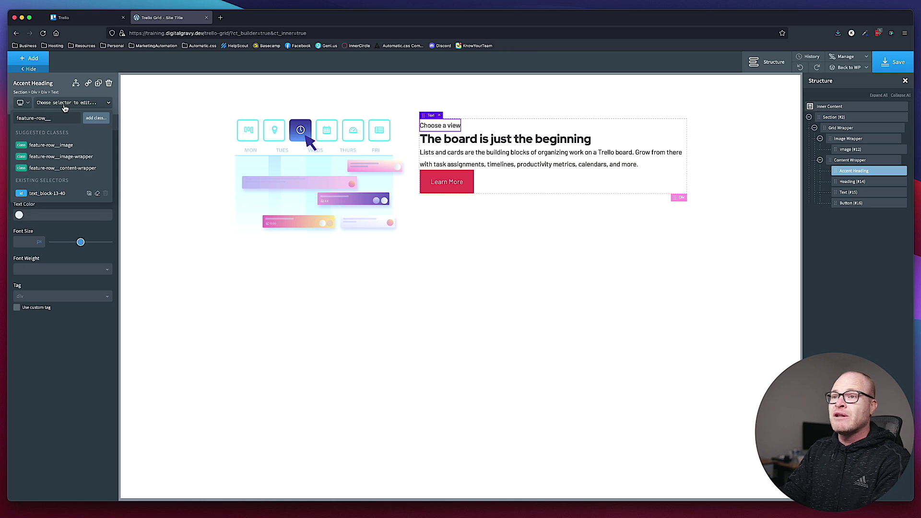
{"action": "type", "text": "accent-heading"}
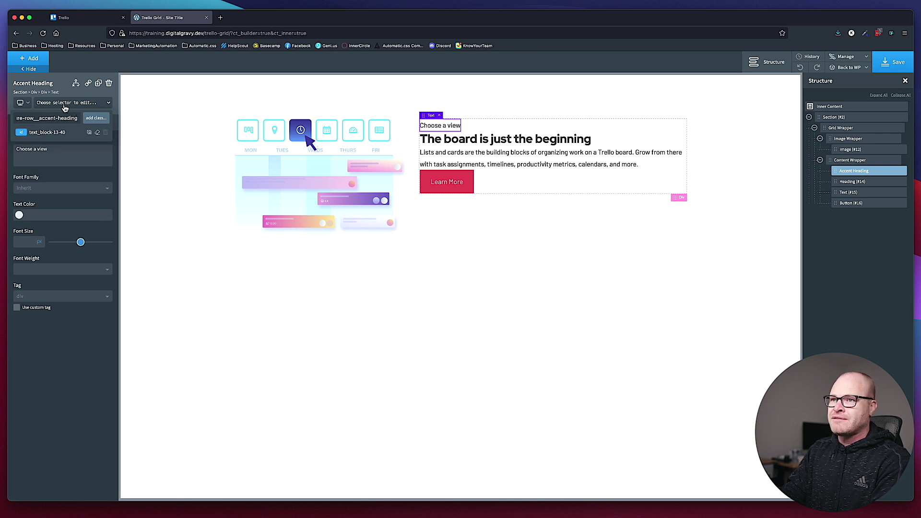
{"action": "key", "text": "Return"}
Add the class feature-row__heading to the heading "The board is just the beginning"
{"action": "left_click", "coordinate": [444, 141]}
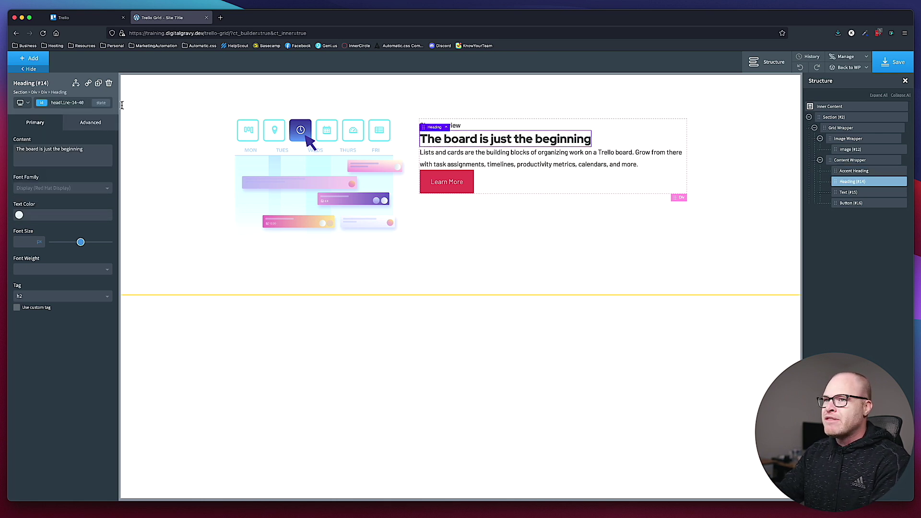
{"action": "left_click", "coordinate": [69, 103]}
{"action": "type", "text": "feature-row__heading"}
{"action": "key", "text": "Return"}
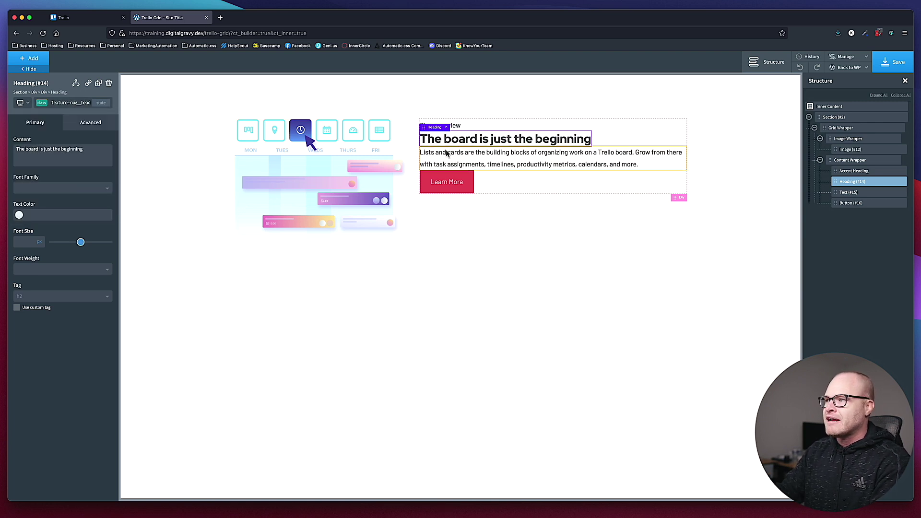
Add the class feature-row__text to the paragraph below the heading
{"action": "left_click", "coordinate": [554, 163]}
{"action": "left_click", "coordinate": [70, 103]}
{"action": "type", "text": "feature-row__"}
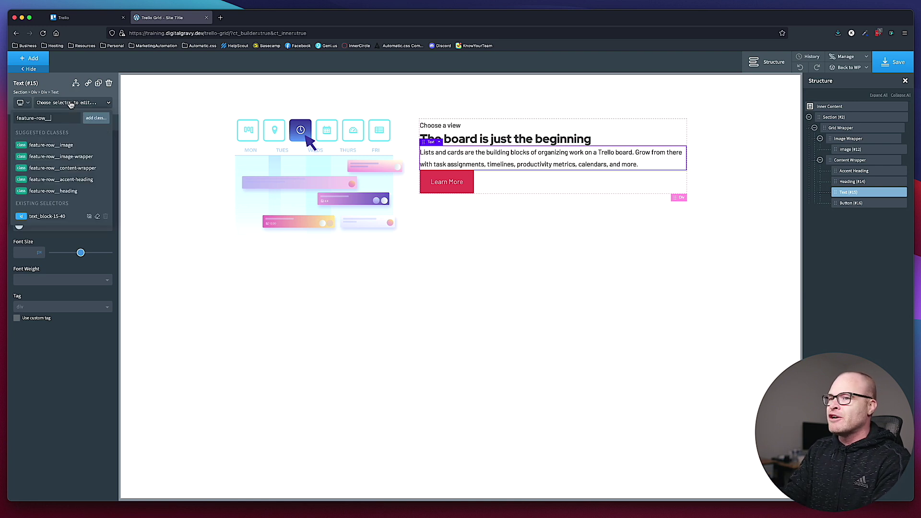
{"action": "type", "text": "tex"}
{"action": "key", "text": "BackSpace"}
{"action": "key", "text": "BackSpace"}
{"action": "key", "text": "BackSpace"}
{"action": "type", "text": "blu"}
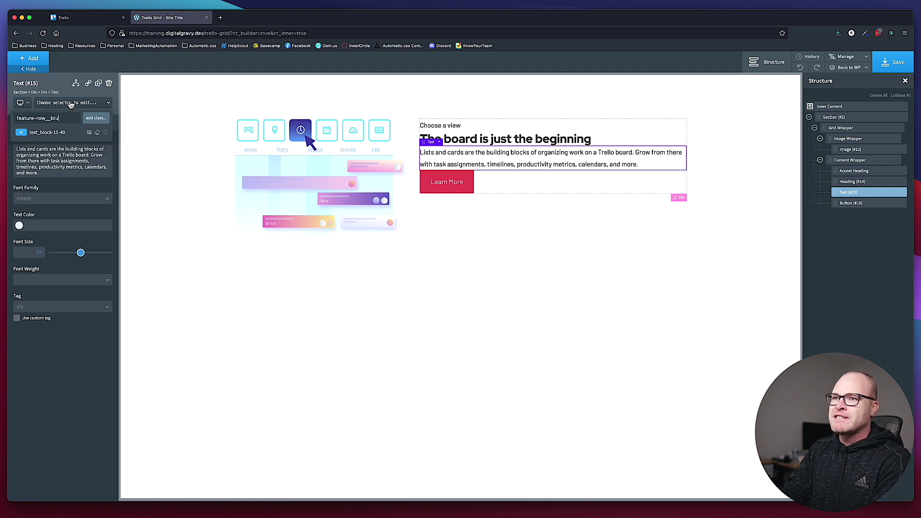
{"action": "key", "text": "BackSpace"}
{"action": "key", "text": "BackSpace"}
{"action": "key", "text": "BackSpace"}
{"action": "type", "text": "text"}
{"action": "key", "text": "Return"}
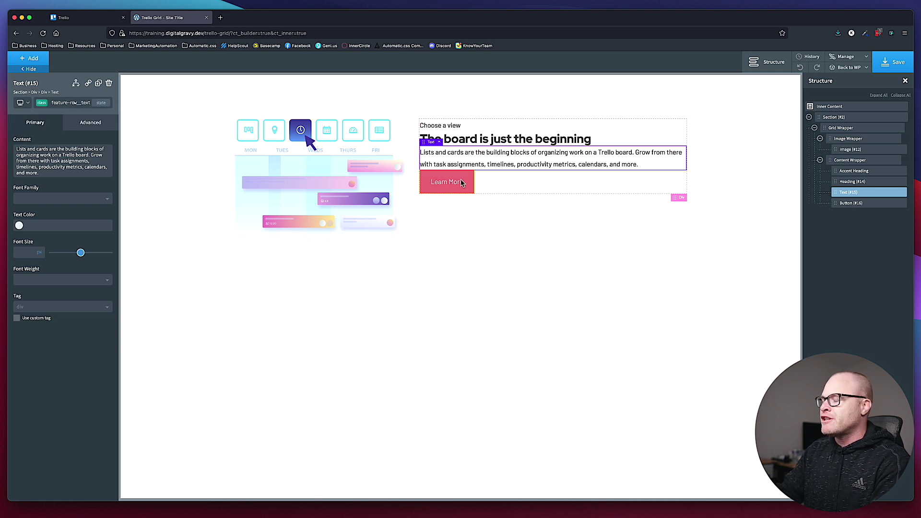
Remove the btn--primary class from the Learn More button and add the class feature-row__button
{"action": "left_click", "coordinate": [484, 188]}
{"action": "left_click", "coordinate": [458, 185]}
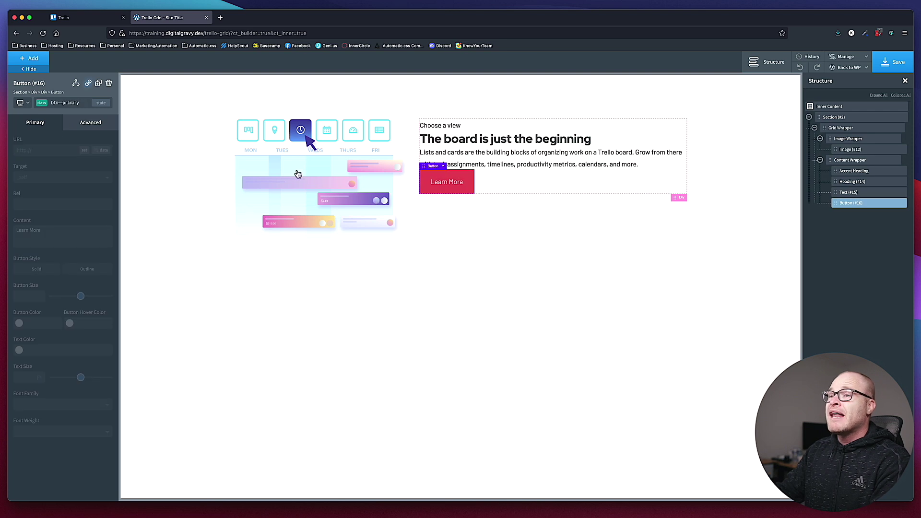
{"action": "left_click", "coordinate": [70, 102]}
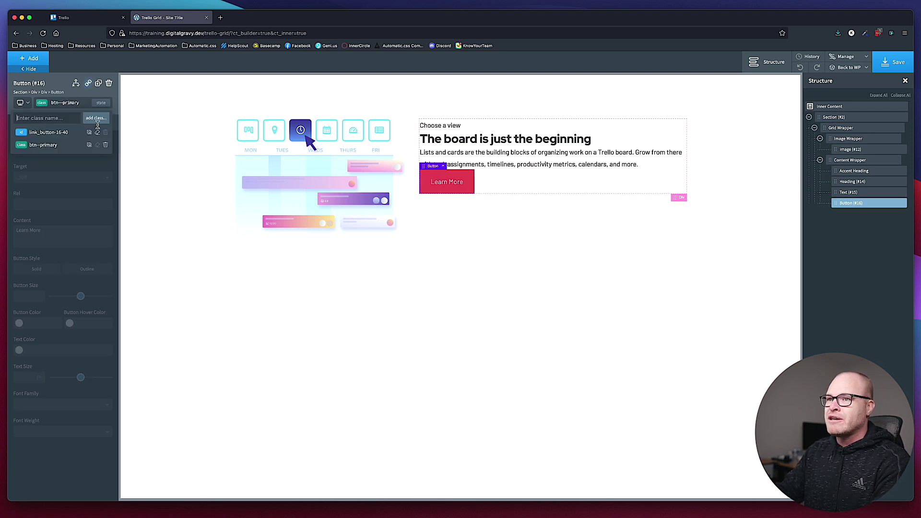
{"action": "left_click", "coordinate": [109, 149]}
{"action": "left_click", "coordinate": [80, 104]}
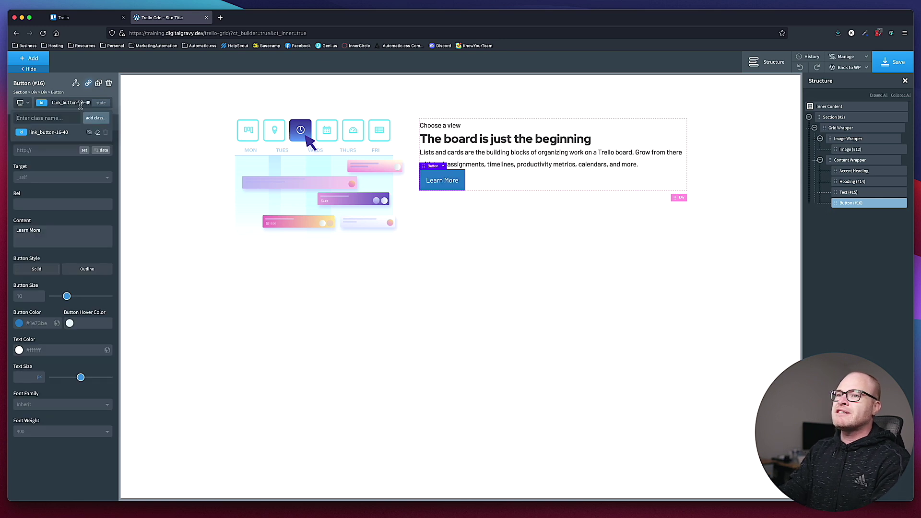
{"action": "type", "text": "feature-row__"}
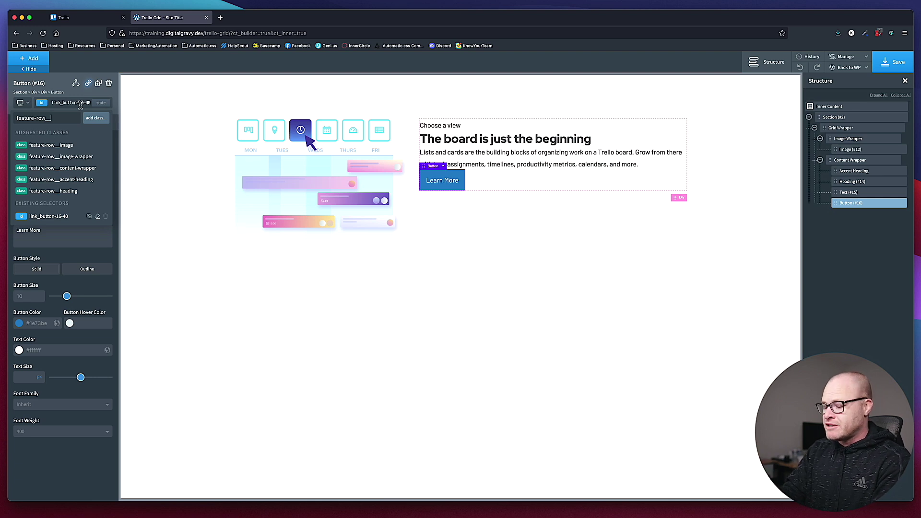
{"action": "type", "text": "button"}
{"action": "key", "text": "Return"}
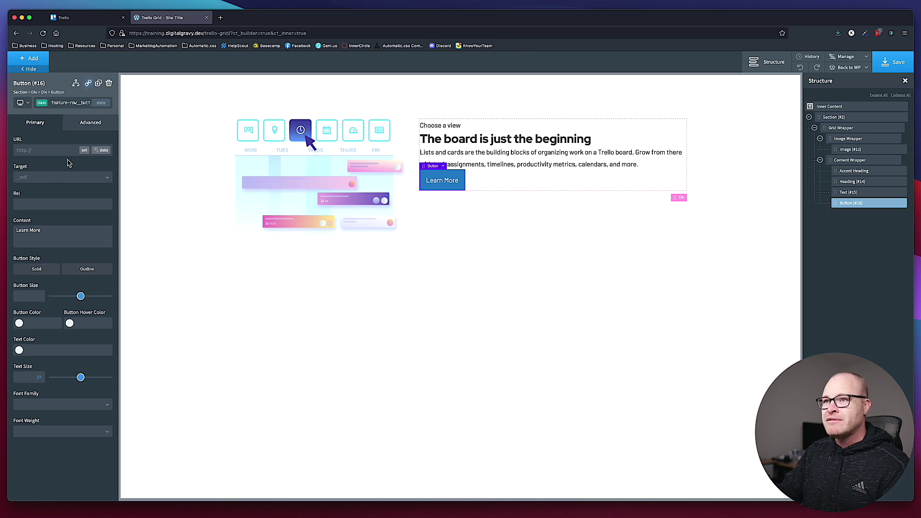
Add the existing btn--primary class to the Learn More button after its feature-row__button class
{"action": "left_click", "coordinate": [77, 102]}
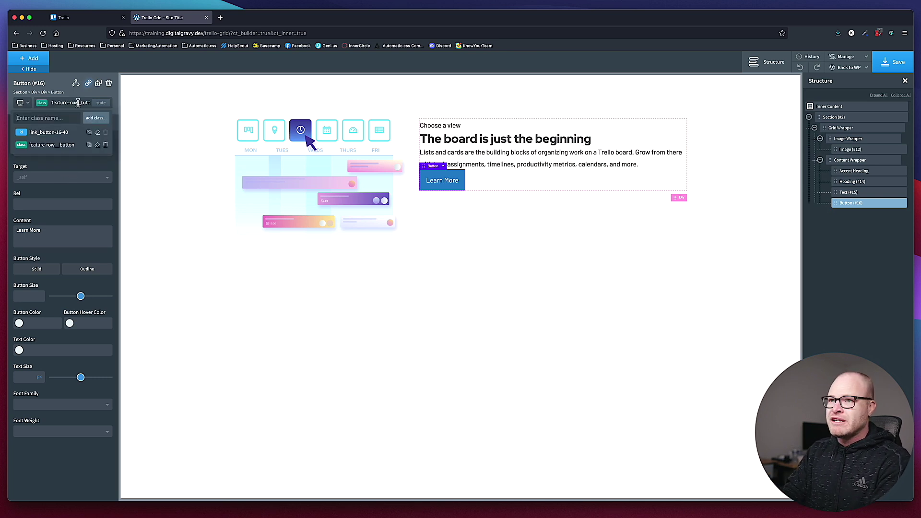
{"action": "type", "text": "btn--primary"}
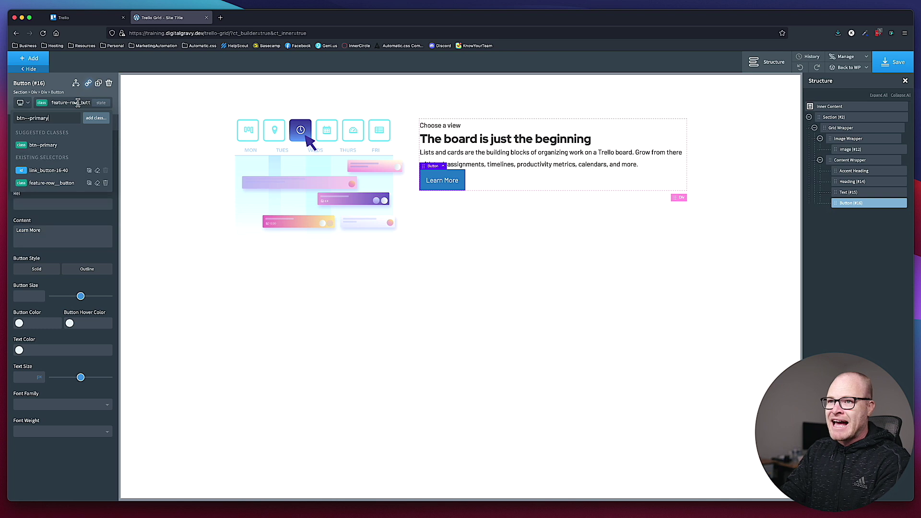
{"action": "left_click", "coordinate": [63, 145]}
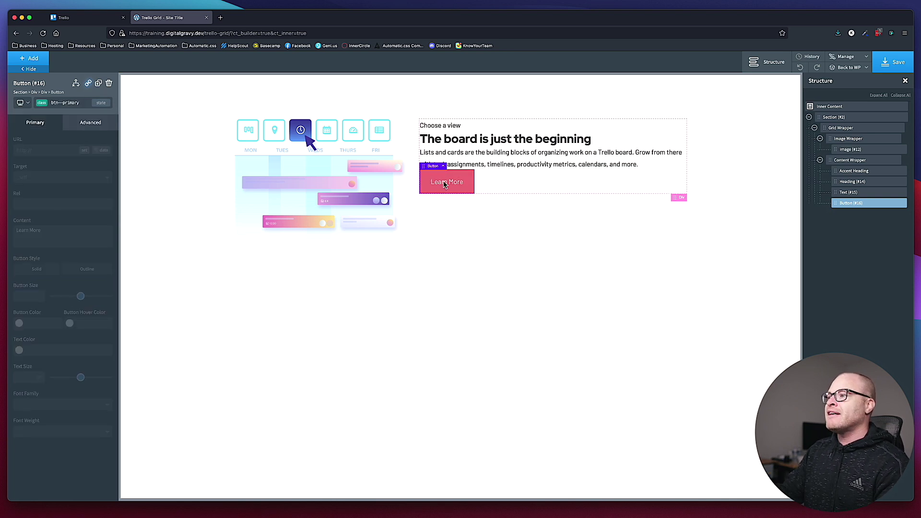
Review the classes assigned to the Learn More button and inspect the content wrapper and image around it
{"action": "left_click", "coordinate": [490, 183]}
{"action": "left_click", "coordinate": [459, 184]}
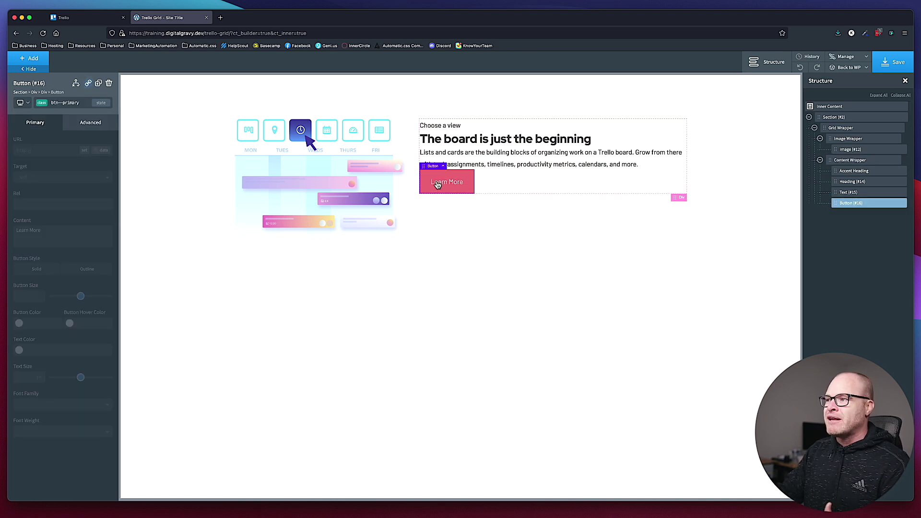
{"action": "left_click", "coordinate": [62, 103]}
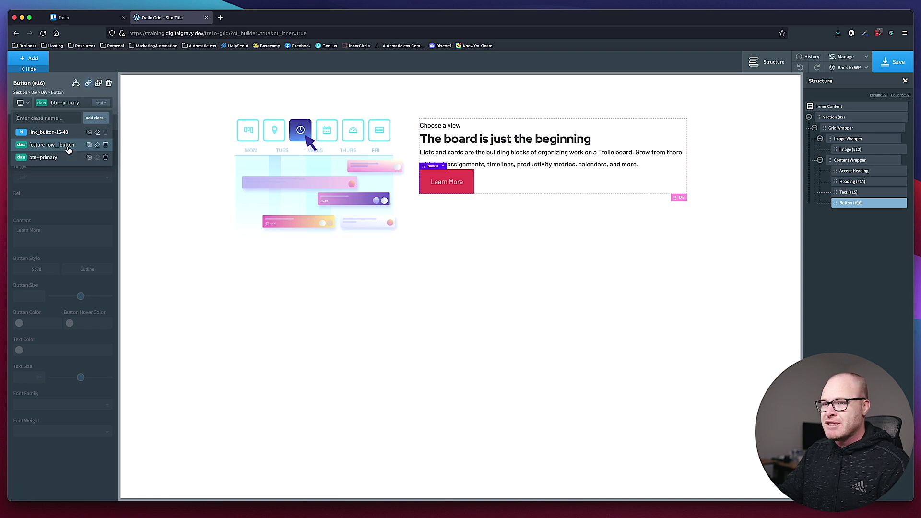
{"action": "left_click", "coordinate": [485, 177]}
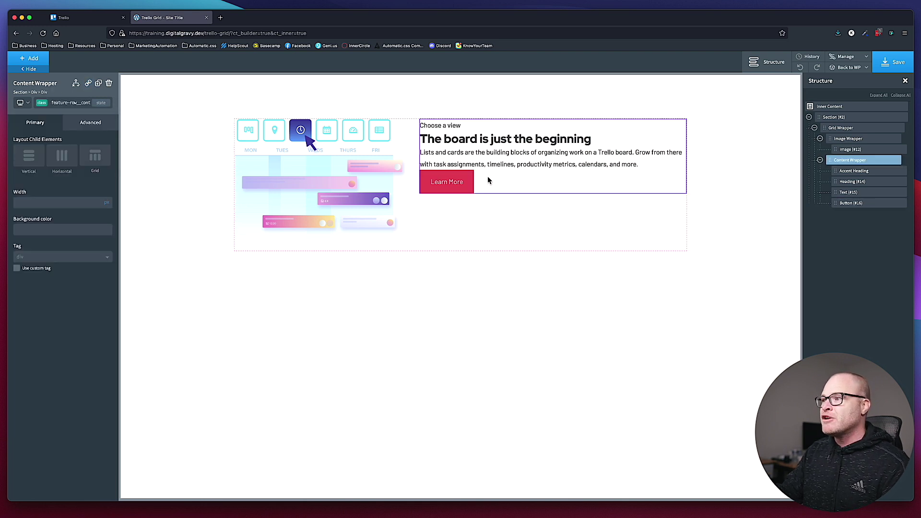
{"action": "left_click", "coordinate": [451, 187]}
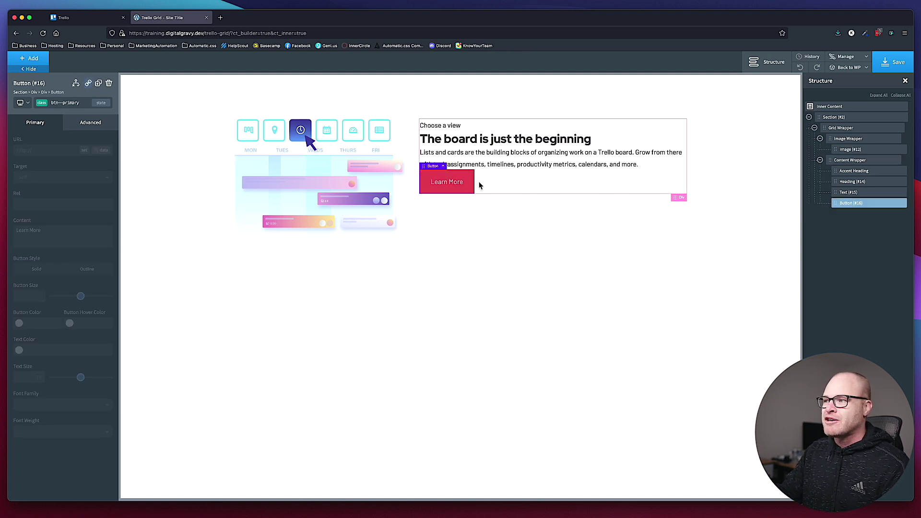
{"action": "left_click", "coordinate": [510, 187]}
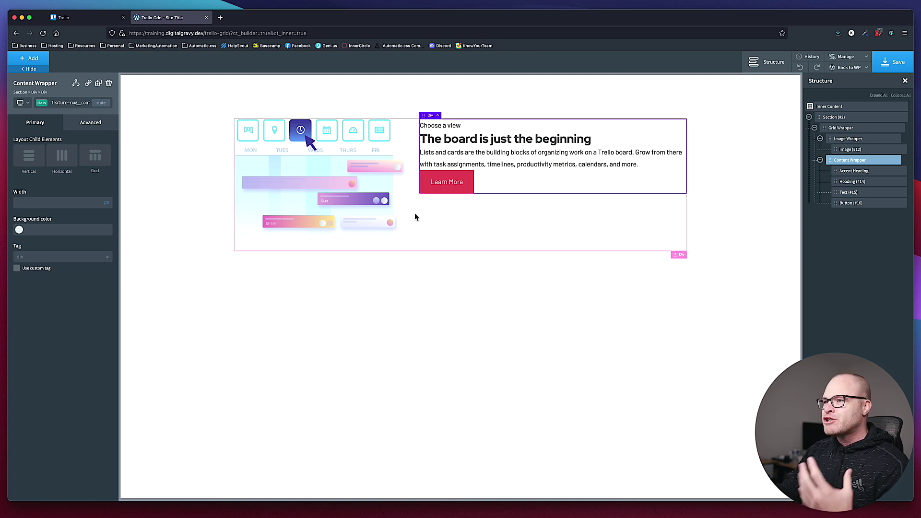
{"action": "left_click", "coordinate": [384, 188]}
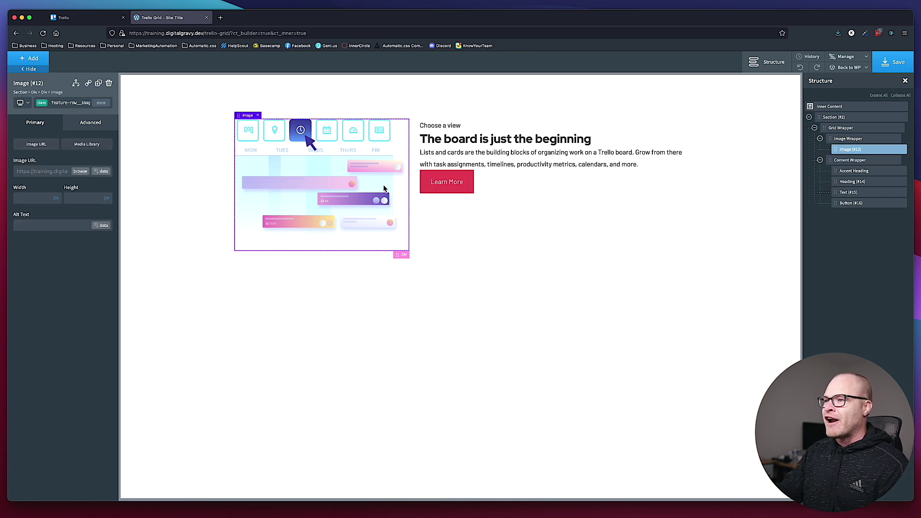
{"action": "left_click", "coordinate": [570, 125]}
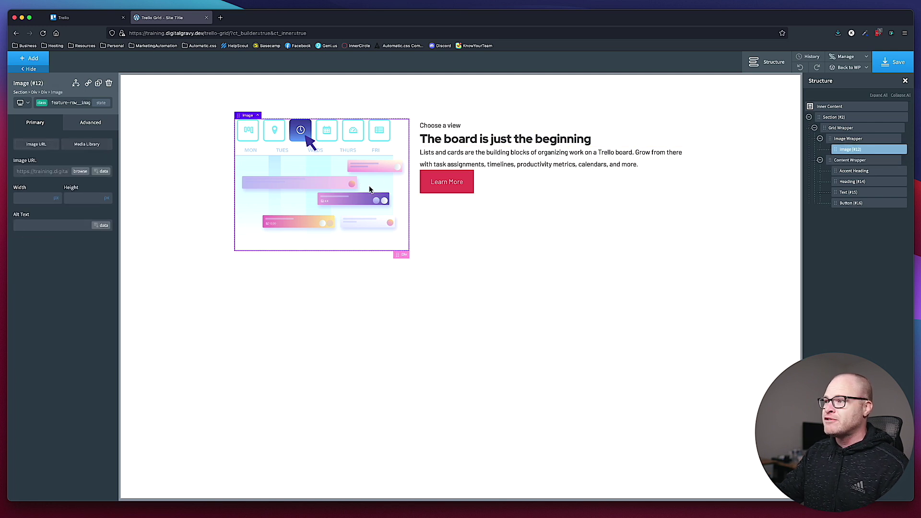
{"action": "left_click", "coordinate": [450, 207]}
{"action": "left_click", "coordinate": [497, 190]}
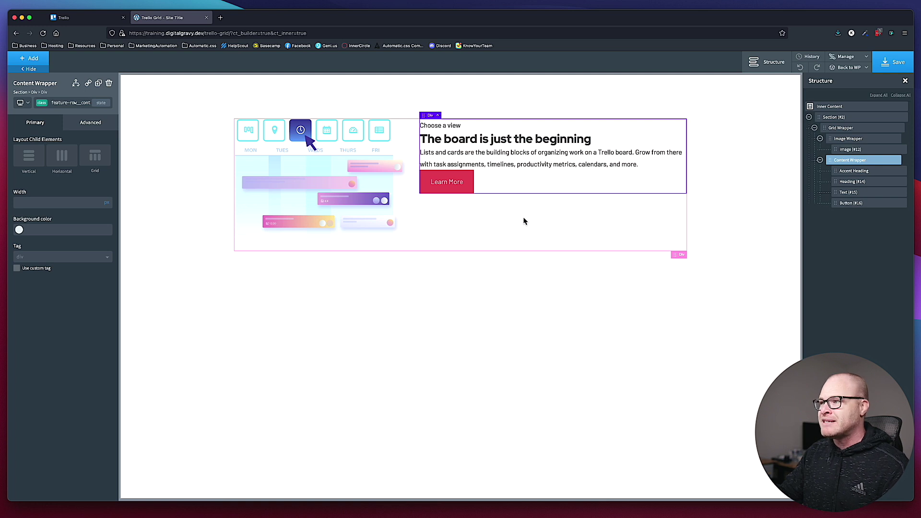
Set both the horizontal and vertical item alignment of the feature-row grid wrapper to Stretch
{"action": "left_click", "coordinate": [526, 232]}
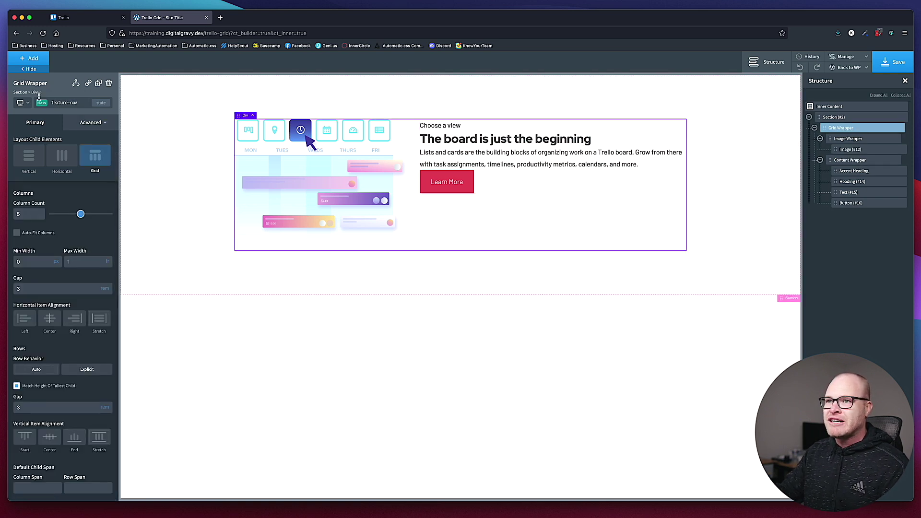
{"action": "scroll", "coordinate": [82, 219], "scroll_direction": "down", "scroll_amount": 3}
{"action": "scroll", "coordinate": [83, 218], "scroll_direction": "down", "scroll_amount": 1}
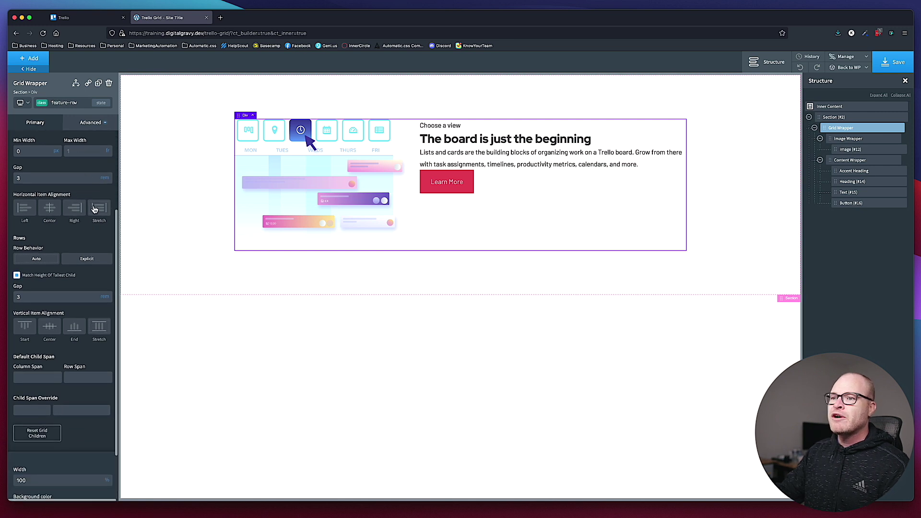
{"action": "left_click", "coordinate": [99, 209]}
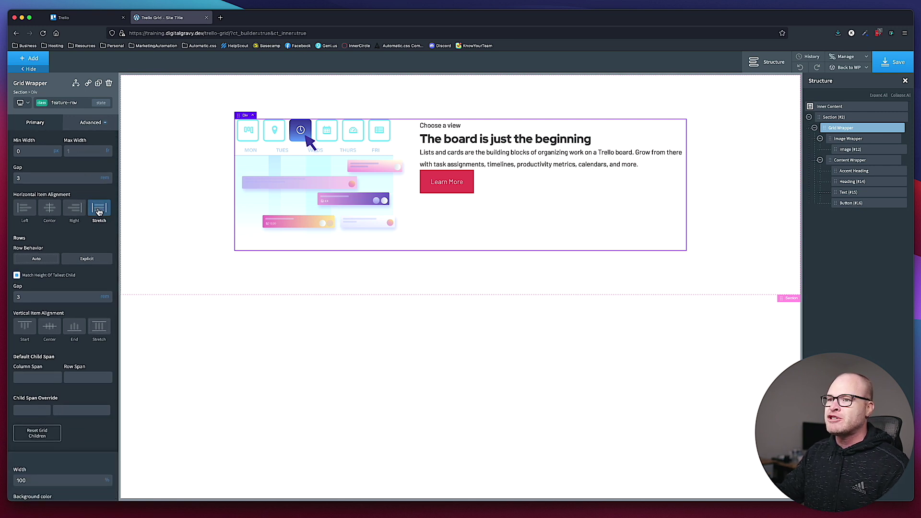
{"action": "left_click", "coordinate": [100, 330]}
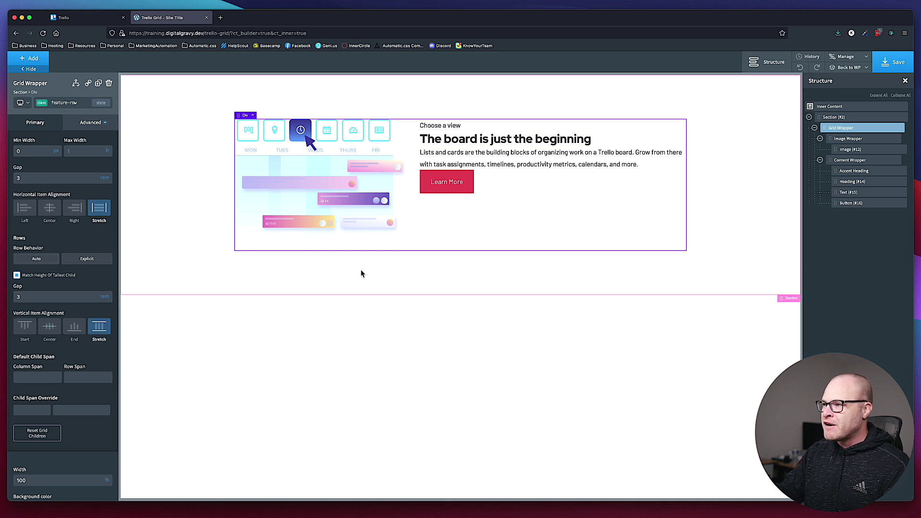
Lay out the content wrapper's children vertically and align them to the middle on its feature-row__content-wrapper class
{"action": "left_click", "coordinate": [480, 210]}
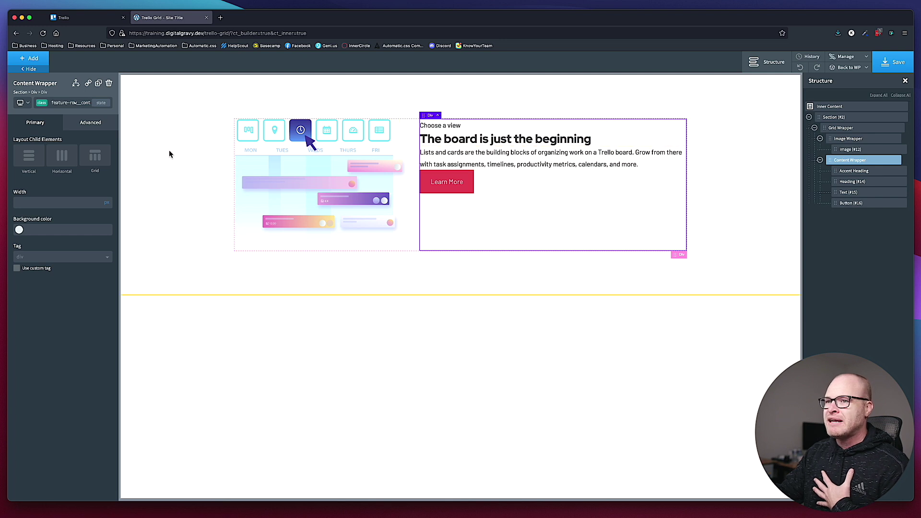
{"action": "left_click", "coordinate": [59, 103]}
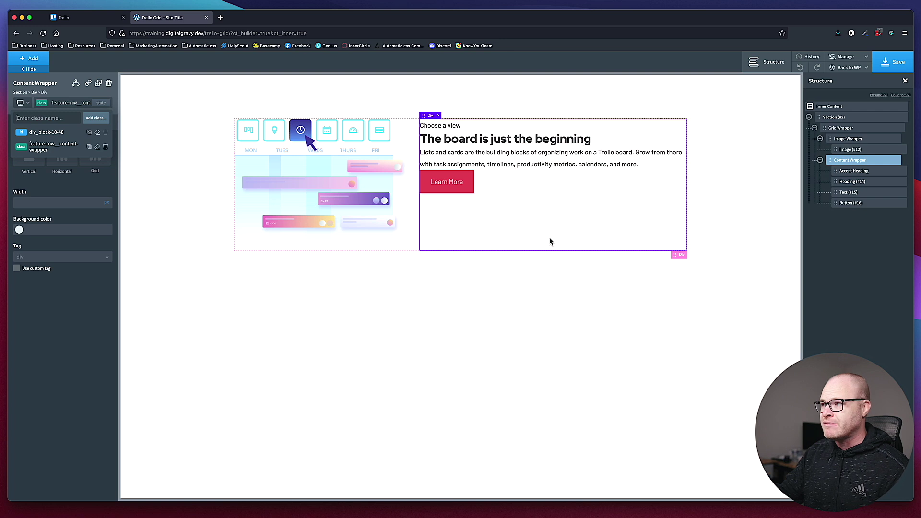
{"action": "left_click", "coordinate": [494, 225]}
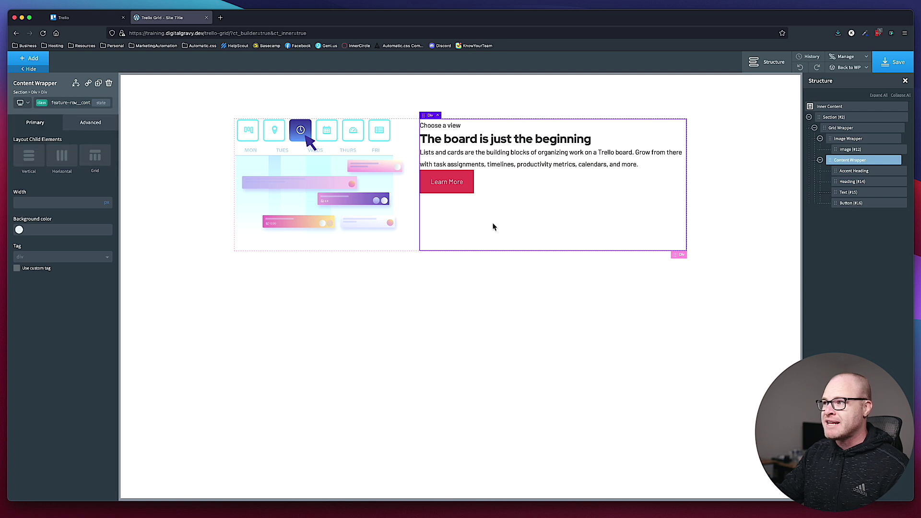
{"action": "left_click", "coordinate": [28, 161]}
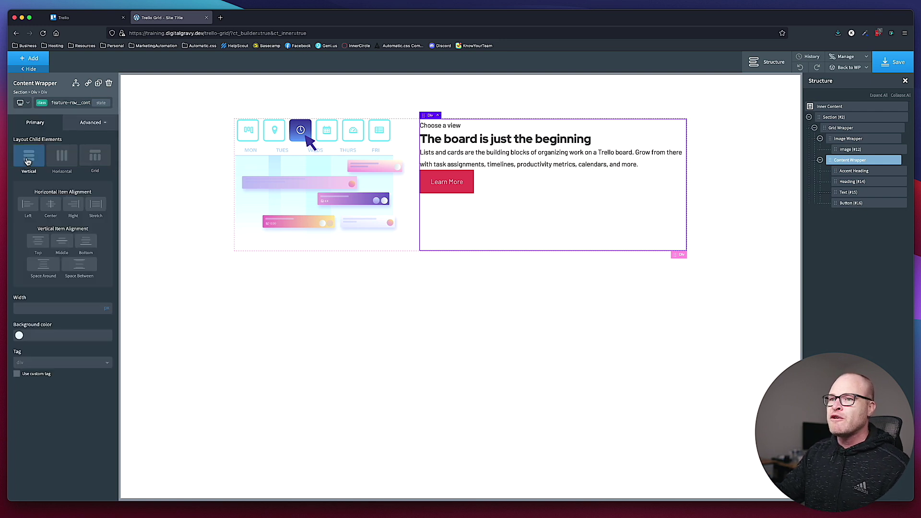
{"action": "left_click", "coordinate": [62, 244]}
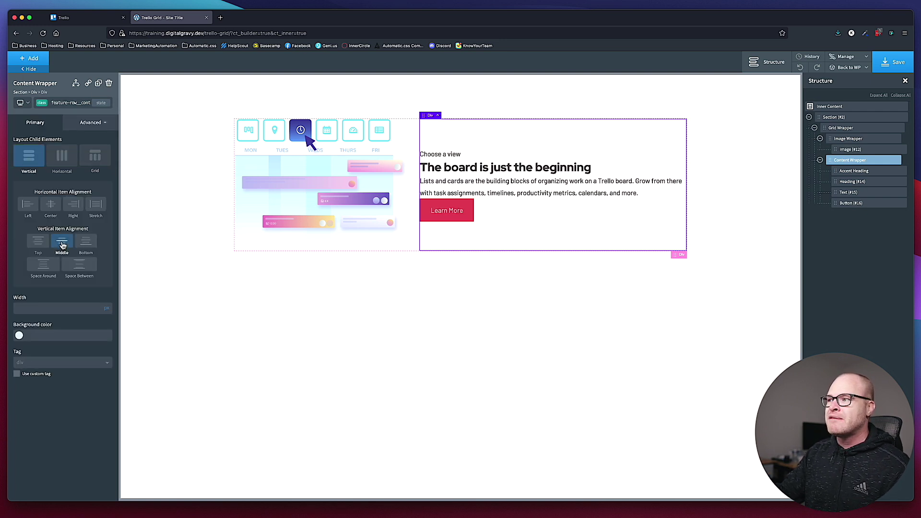
{"action": "left_click", "coordinate": [710, 215]}
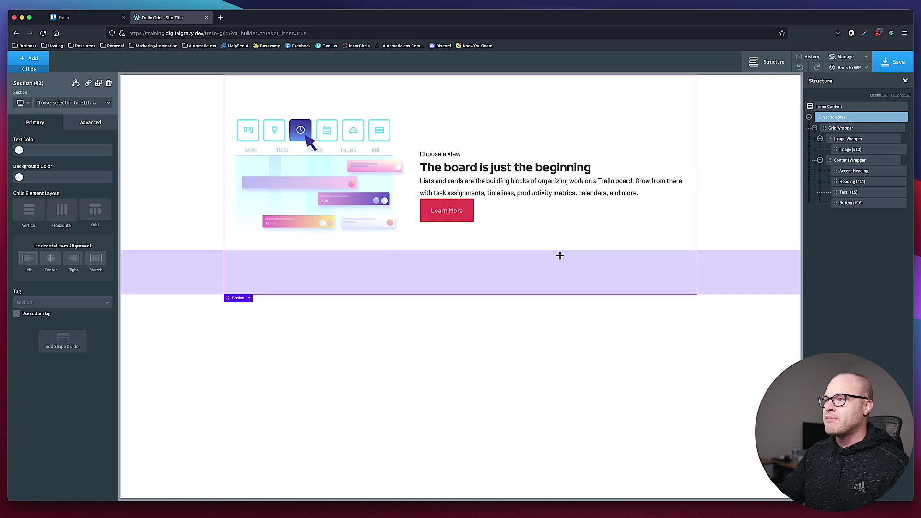
Set the feature-row grid's column gap and row gap to 5, comparing the spacing with the original Trello page
{"action": "left_click", "coordinate": [410, 145]}
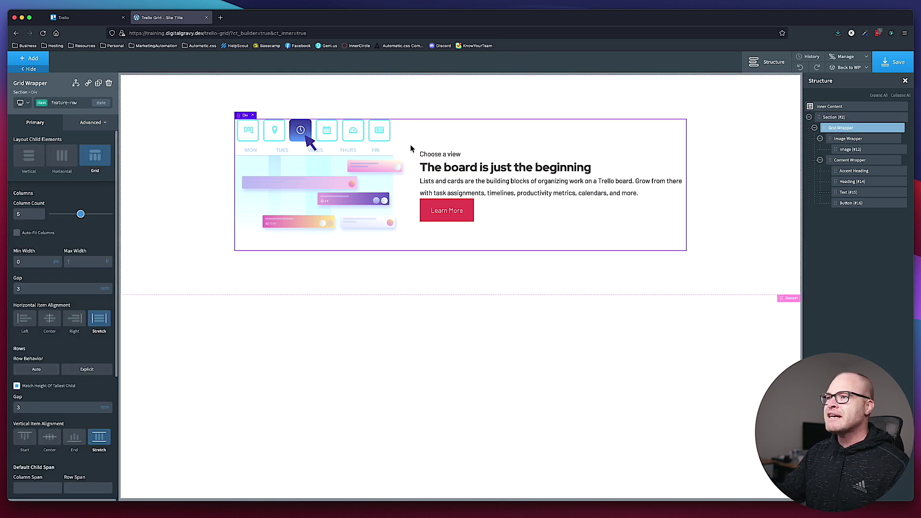
{"action": "scroll", "coordinate": [47, 274], "scroll_direction": "down", "scroll_amount": 1}
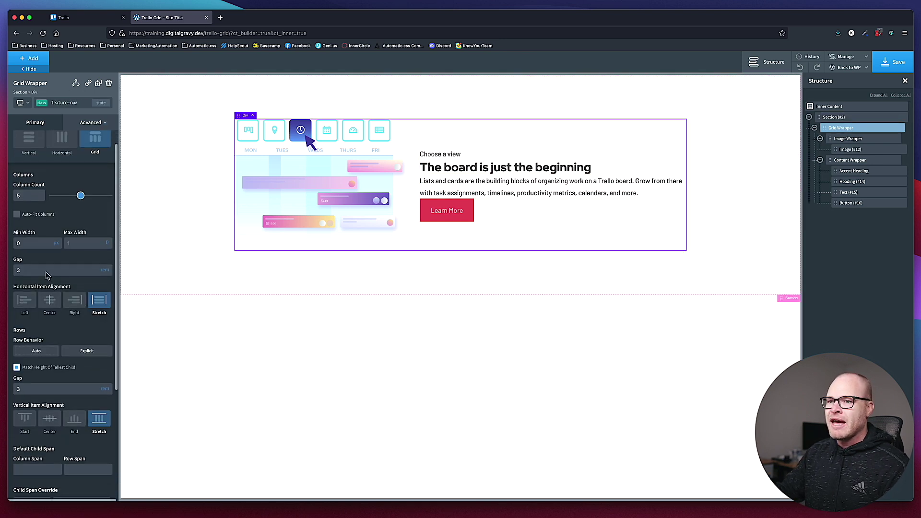
{"action": "double_click", "coordinate": [46, 271]}
{"action": "type", "text": "5"}
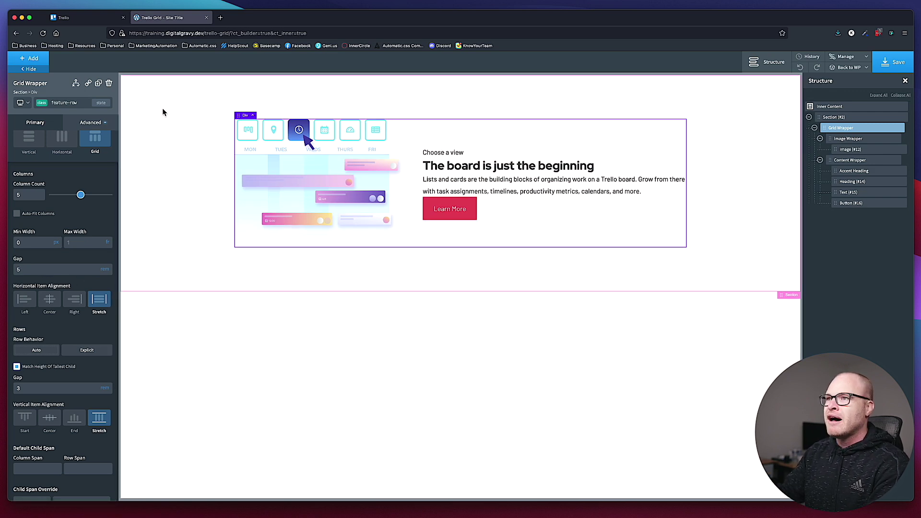
{"action": "left_click", "coordinate": [69, 19]}
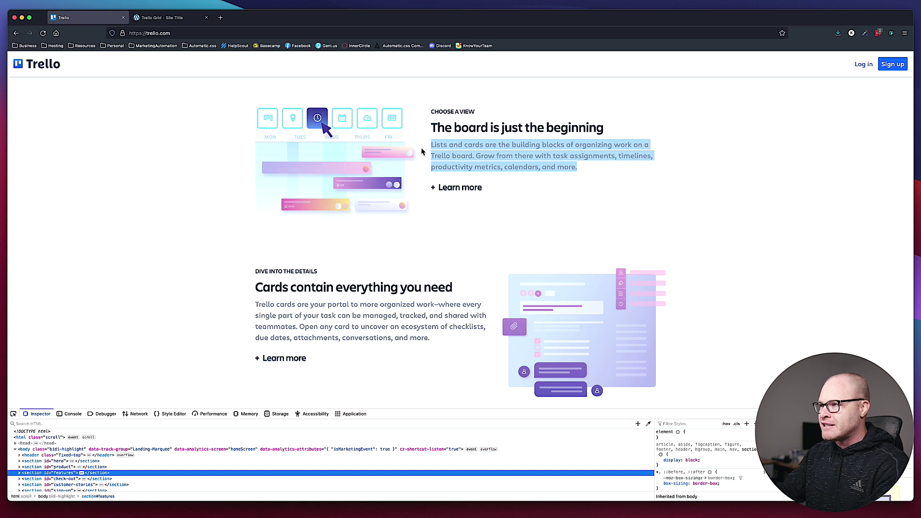
{"action": "left_click", "coordinate": [165, 18]}
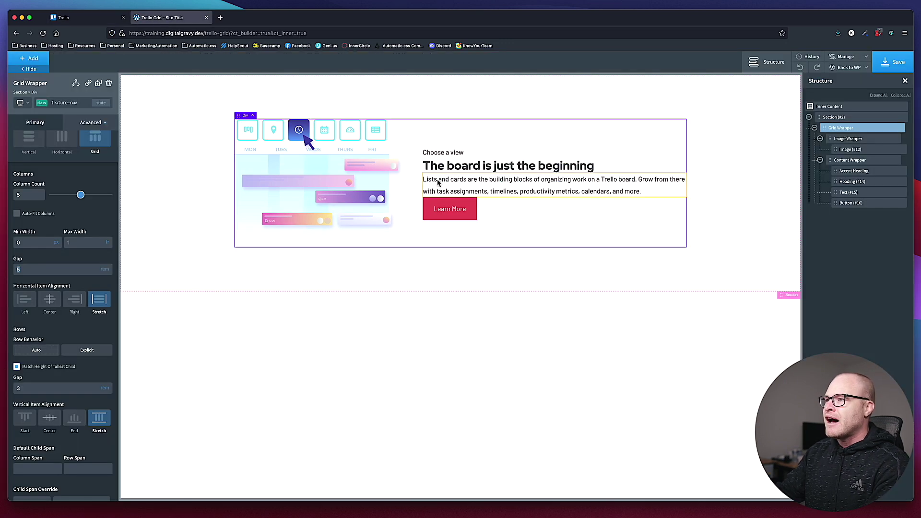
{"action": "left_click", "coordinate": [45, 387]}
{"action": "type", "text": "5"}
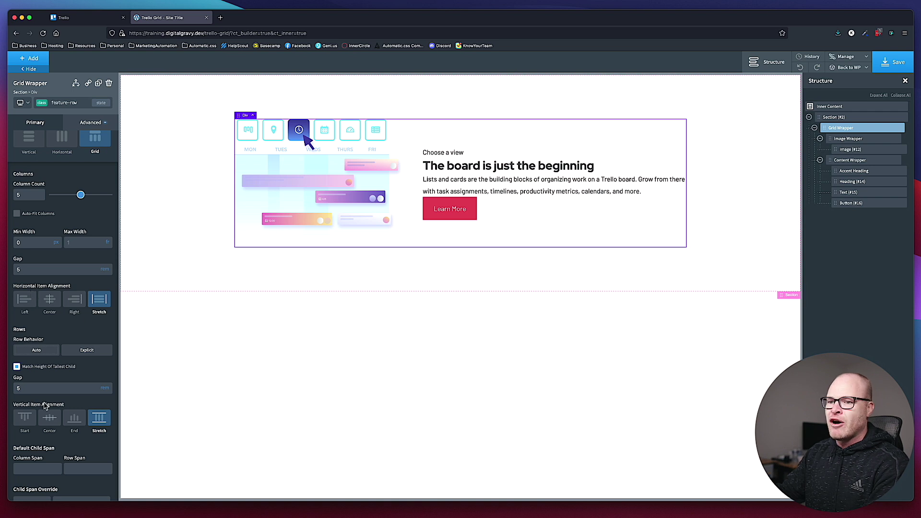
Give the heading "The board is just the beginning" a top margin of var(--space-s) on its feature-row__heading class
{"action": "scroll", "coordinate": [47, 387], "scroll_direction": "down", "scroll_amount": 5}
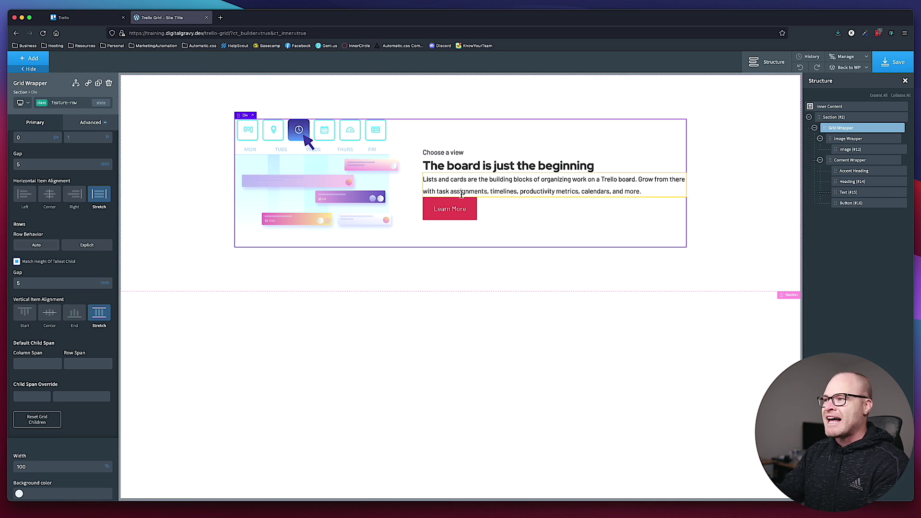
{"action": "left_click", "coordinate": [489, 166]}
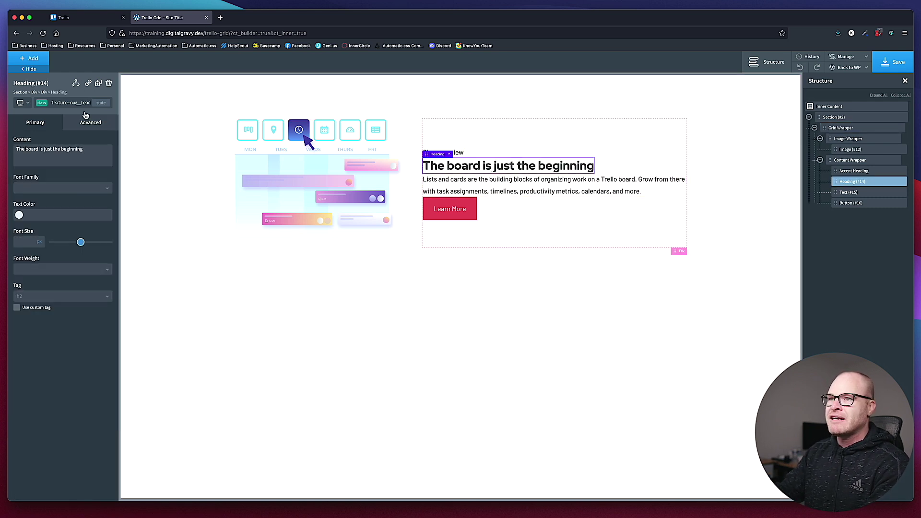
{"action": "left_click", "coordinate": [82, 123]}
{"action": "left_click", "coordinate": [75, 167]}
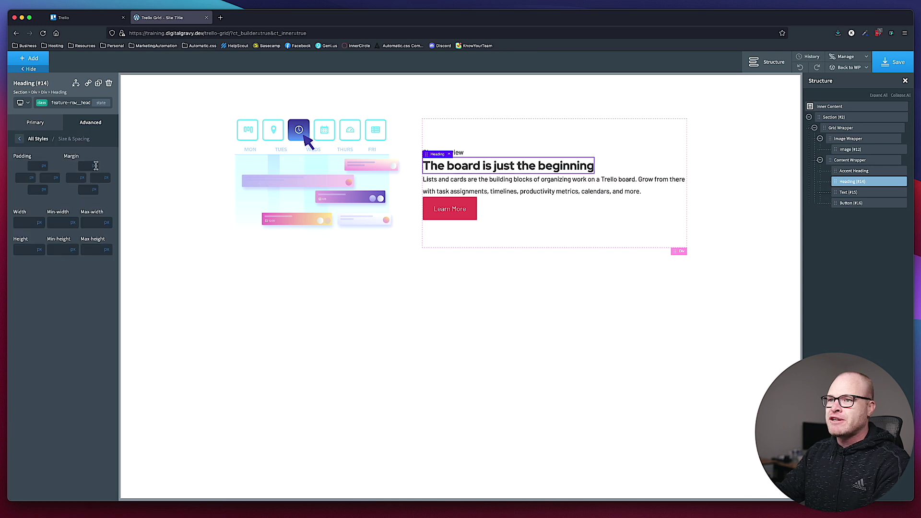
{"action": "left_click", "coordinate": [96, 166]}
{"action": "left_click", "coordinate": [93, 201]}
{"action": "type", "text": "var("}
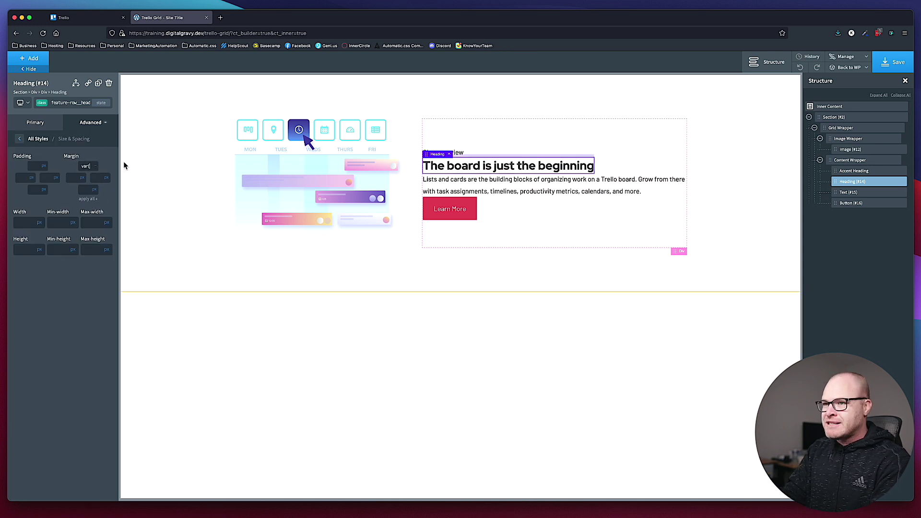
{"action": "type", "text": "--"}
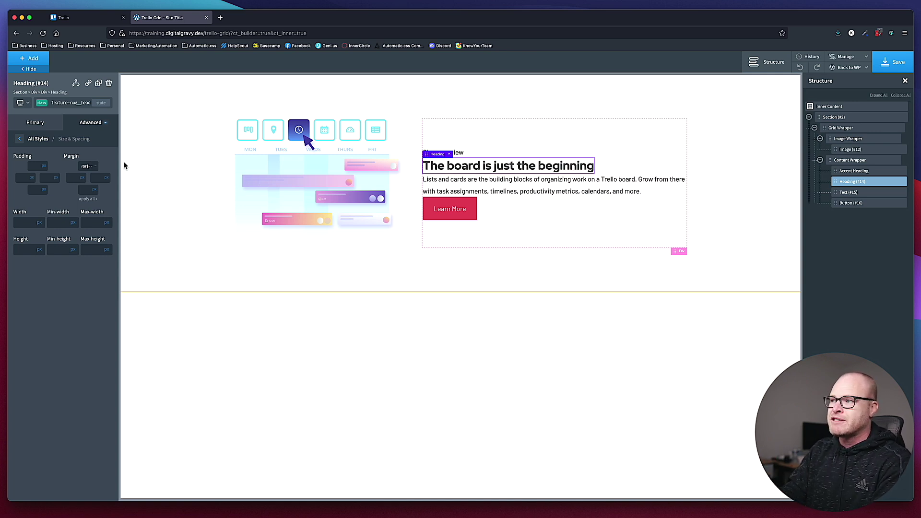
{"action": "type", "text": "space-s)"}
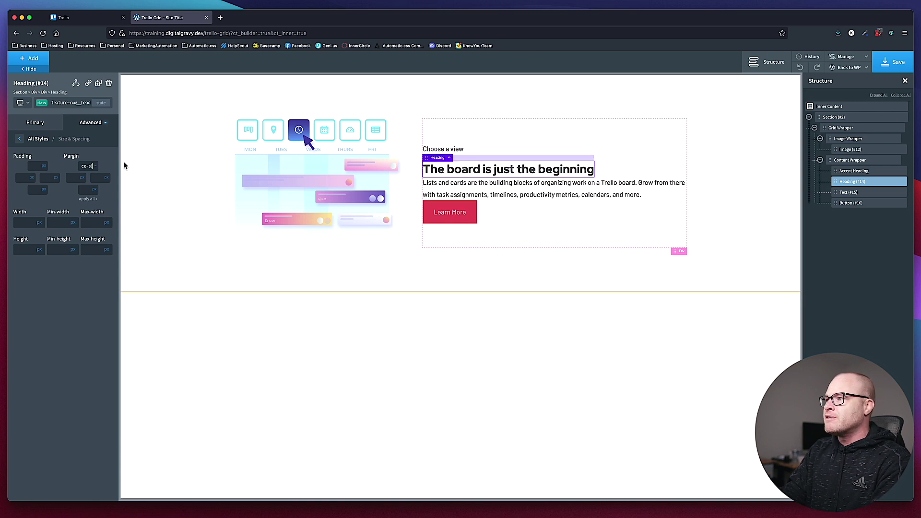
Apply the same var(--space-s) top margin to the paragraph below the heading on its feature-row__text class
{"action": "left_click", "coordinate": [549, 192]}
{"action": "left_click", "coordinate": [93, 124]}
{"action": "left_click", "coordinate": [89, 163]}
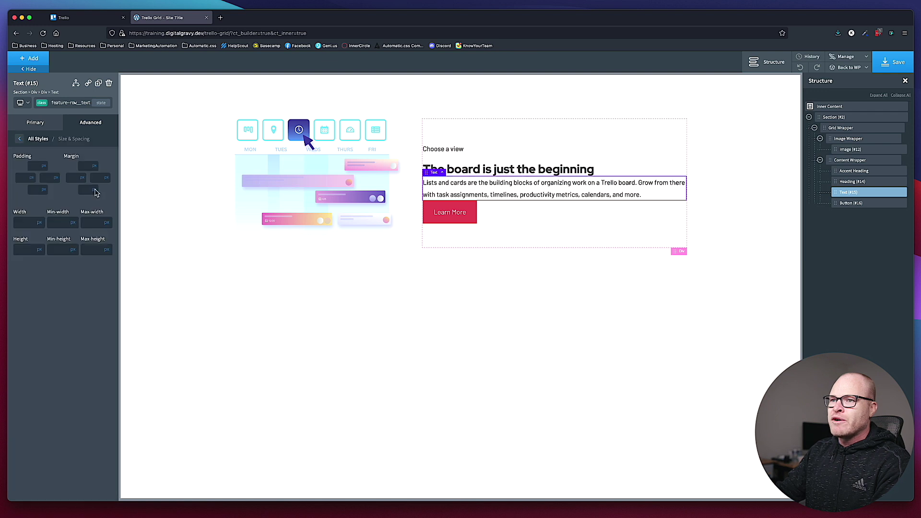
{"action": "left_click", "coordinate": [88, 166]}
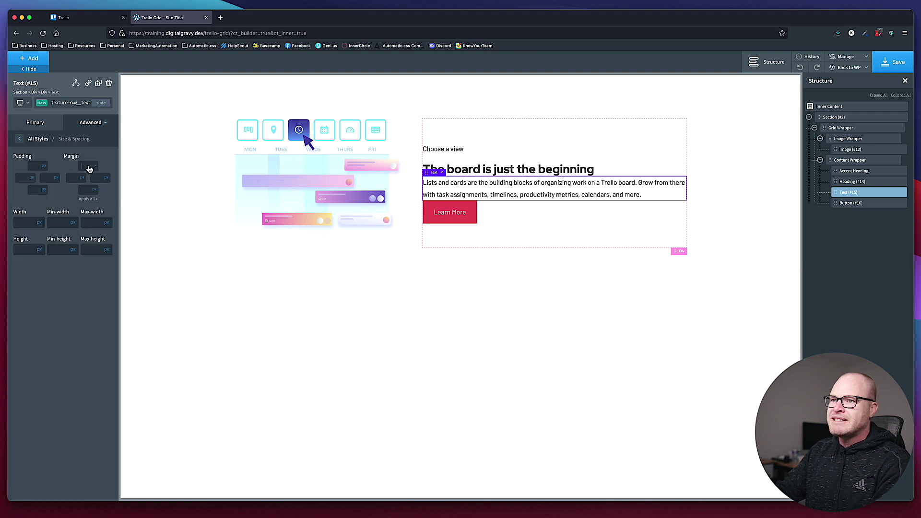
{"action": "key", "text": "super+v"}
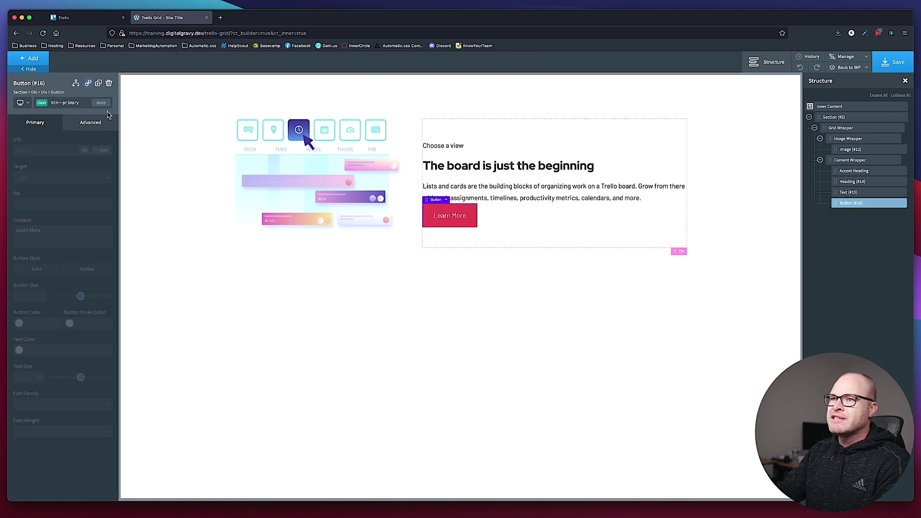
Give the Learn More button a top margin of var(--space-m) on its feature-row__button class instead of btn--primary
{"action": "left_click", "coordinate": [66, 102]}
{"action": "left_click", "coordinate": [54, 145]}
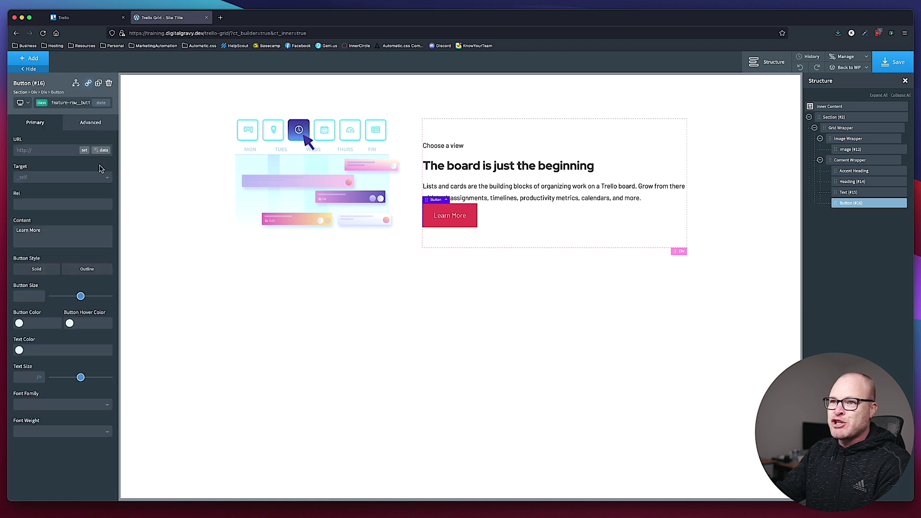
{"action": "left_click", "coordinate": [64, 102]}
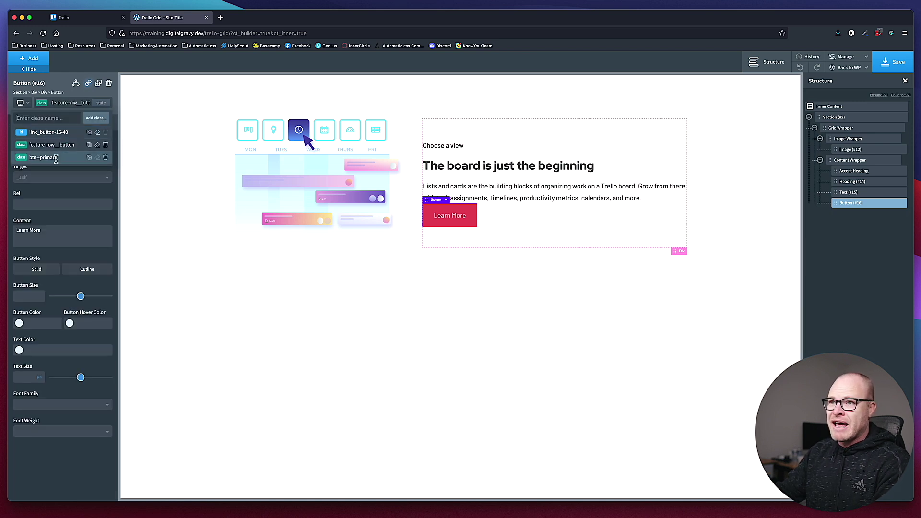
{"action": "left_click", "coordinate": [30, 112]}
{"action": "left_click", "coordinate": [63, 101]}
{"action": "left_click", "coordinate": [62, 101]}
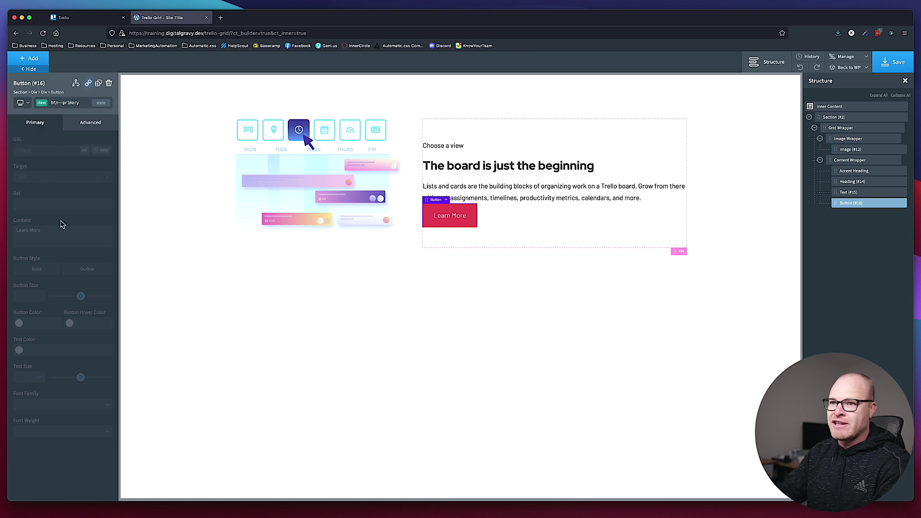
{"action": "left_click", "coordinate": [71, 102]}
{"action": "left_click", "coordinate": [65, 145]}
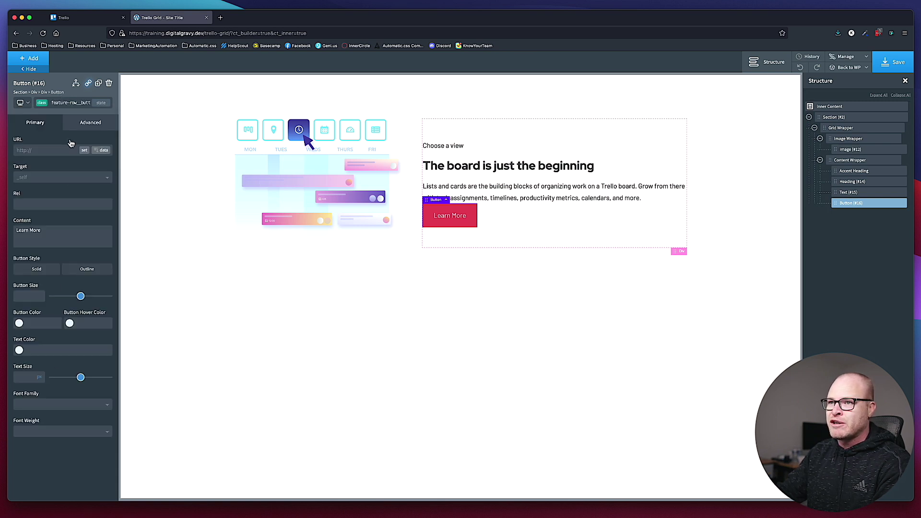
{"action": "left_click", "coordinate": [86, 121]}
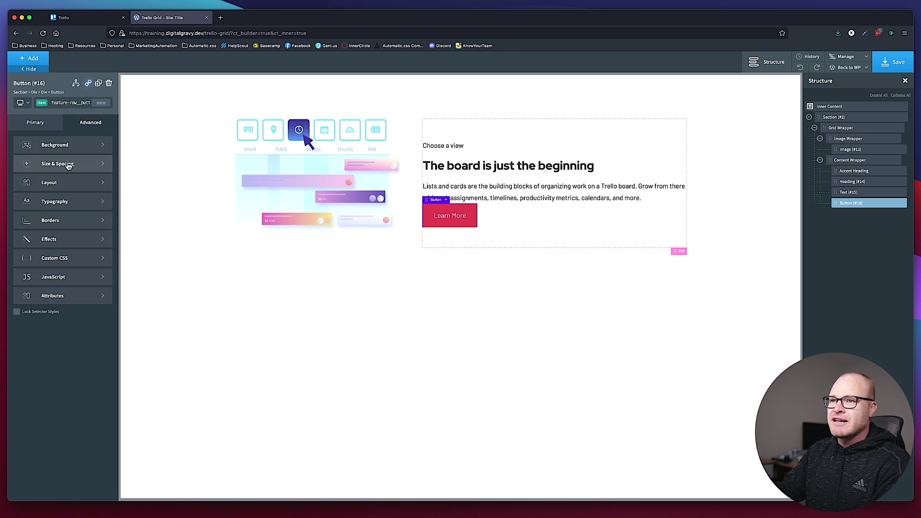
{"action": "left_click", "coordinate": [95, 163]}
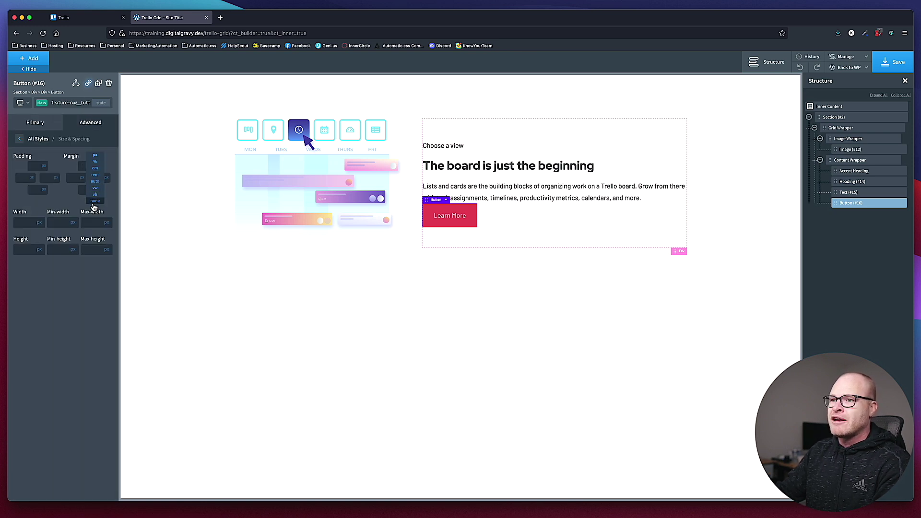
{"action": "left_click", "coordinate": [92, 166]}
{"action": "type", "text": "var(--space-xl)"}
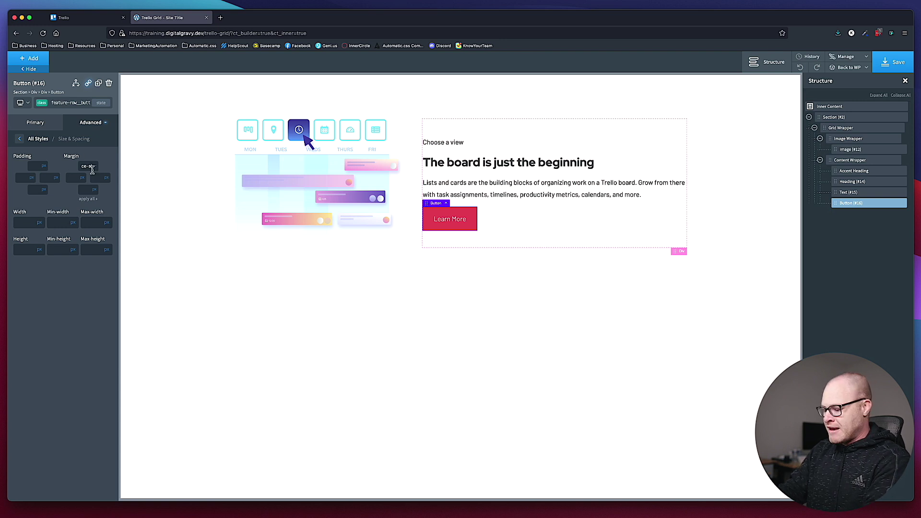
{"action": "left_click", "coordinate": [721, 162]}
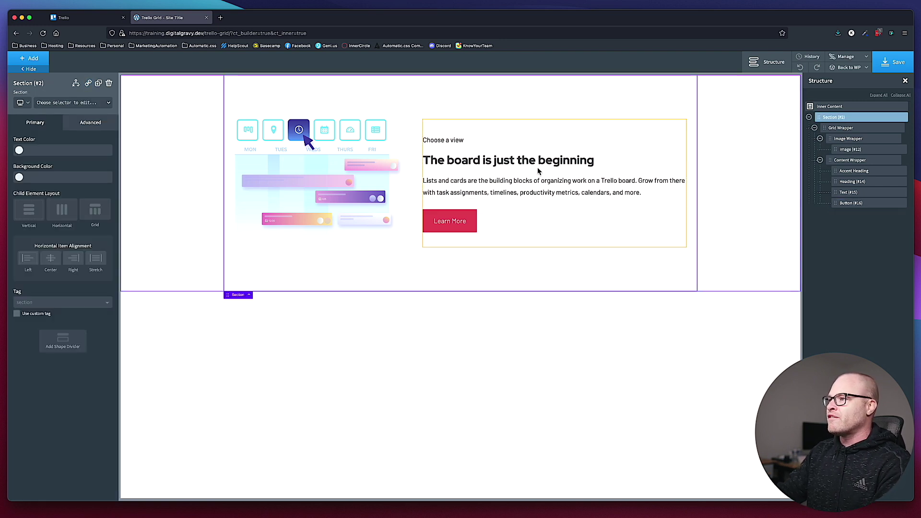
Reduce the top margin of the heading "The board is just the beginning" to var(--space-xs)
{"action": "left_click", "coordinate": [551, 162]}
{"action": "left_click", "coordinate": [91, 122]}
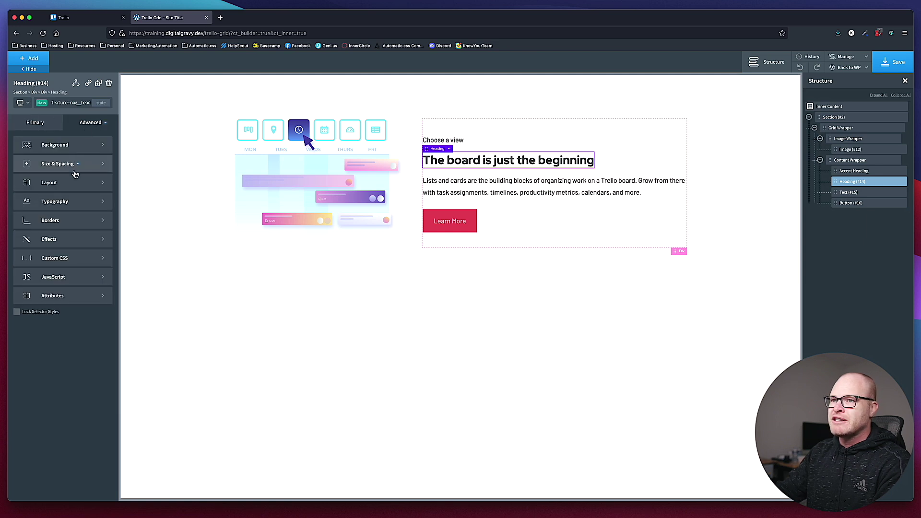
{"action": "left_click", "coordinate": [67, 164]}
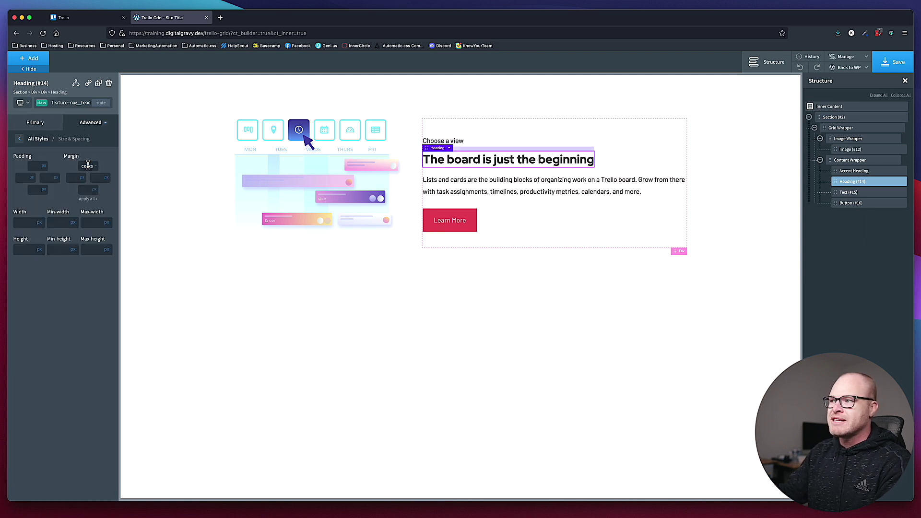
{"action": "left_click", "coordinate": [707, 156]}
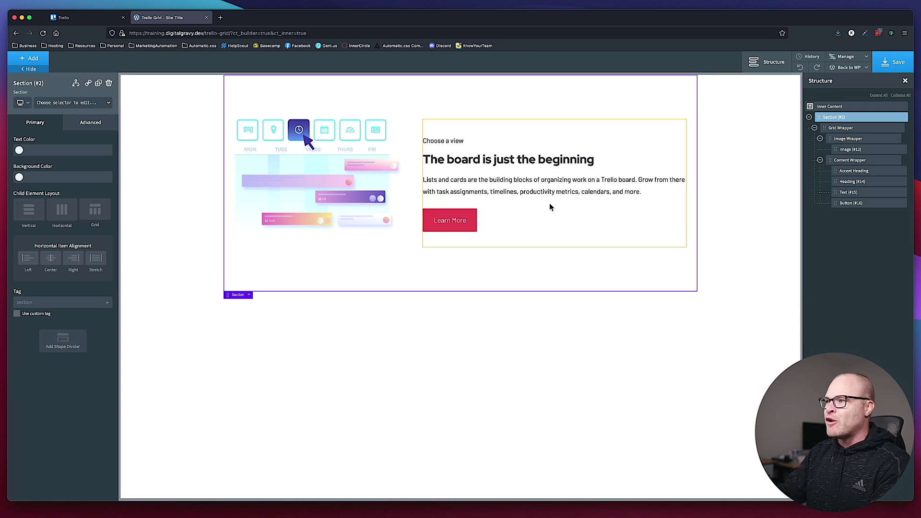
Set the text color of the paragraph below the heading to a CSS variable on its feature-row__text class
{"action": "left_click", "coordinate": [537, 188]}
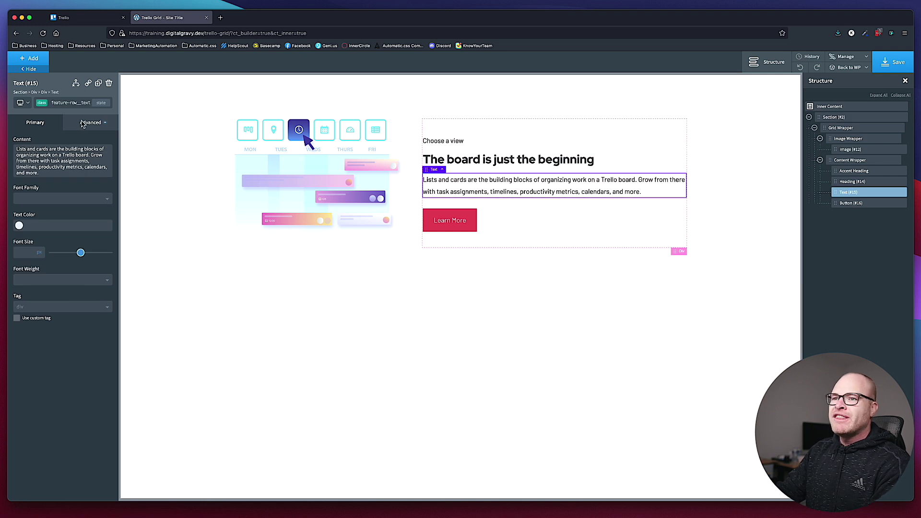
{"action": "left_click", "coordinate": [61, 225]}
{"action": "type", "text": "var(--"}
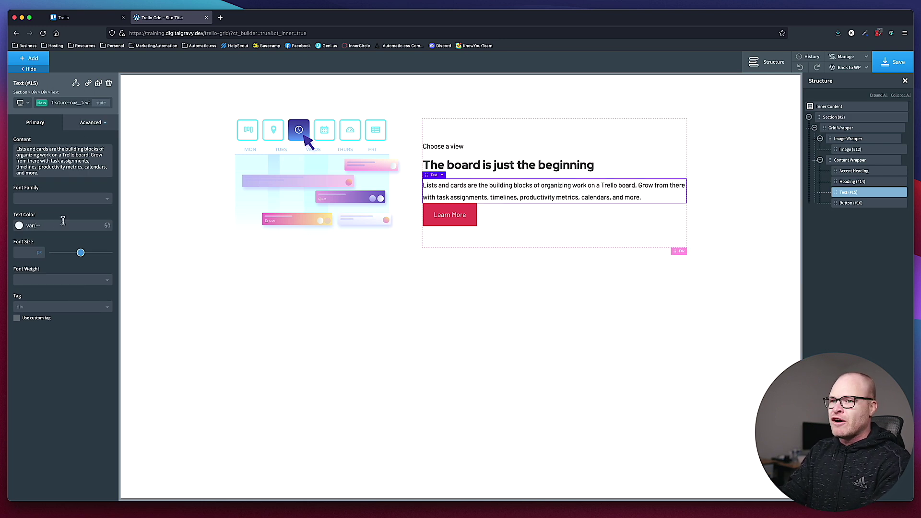
Set the description text's color to var(--shade-medium) and compare the layout with the Trello reference page
{"action": "type", "text": "shade-medium"}
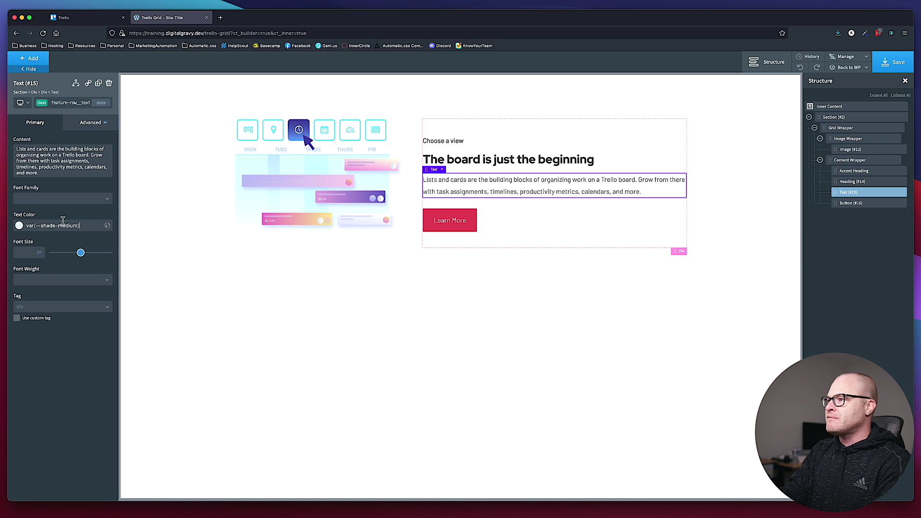
{"action": "left_click", "coordinate": [402, 115]}
{"action": "key", "text": "ctrl+shift+Tab"}
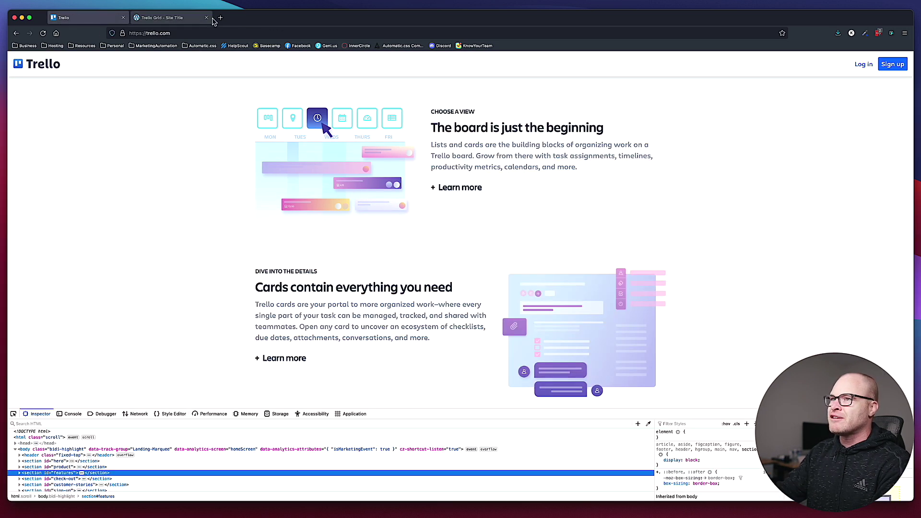
{"action": "left_click", "coordinate": [184, 18]}
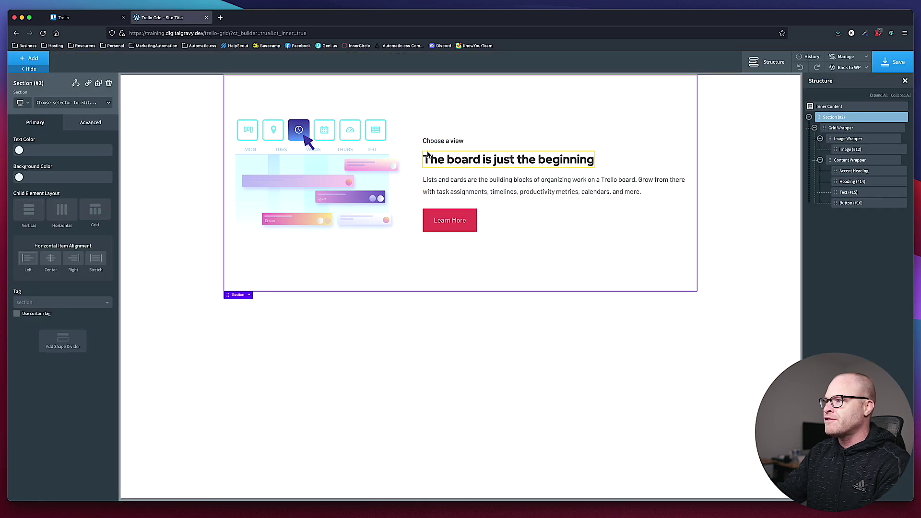
{"action": "left_click", "coordinate": [81, 20]}
{"action": "left_click", "coordinate": [163, 17]}
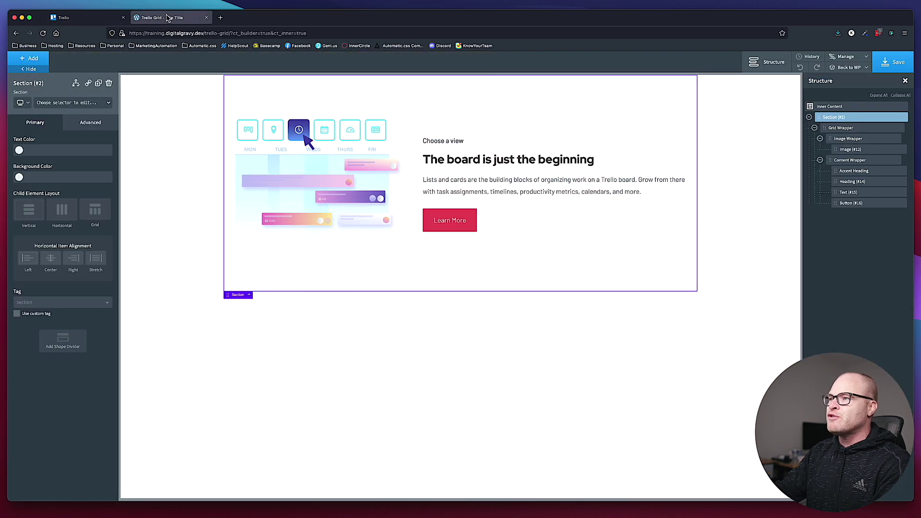
Make the "Choose a view" accent heading uppercase and compare it with the Trello reference page
{"action": "left_click", "coordinate": [443, 140]}
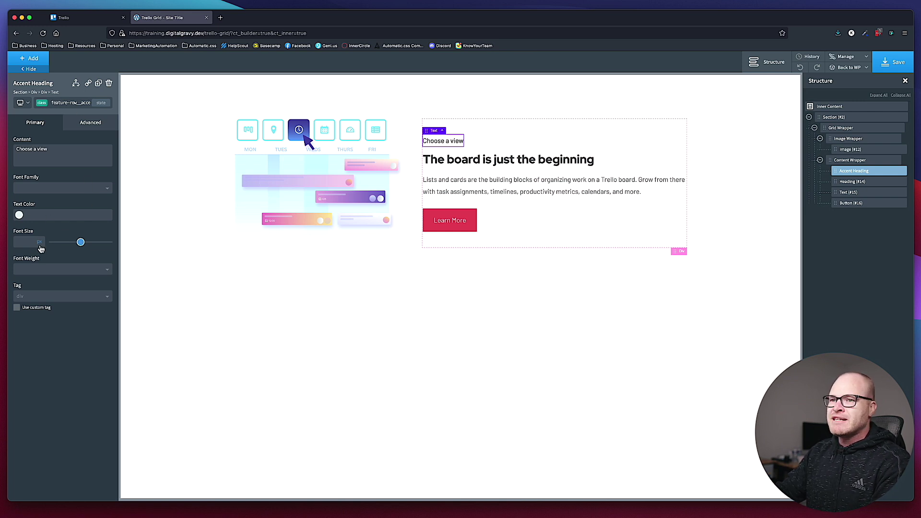
{"action": "left_click", "coordinate": [90, 122]}
{"action": "left_click", "coordinate": [65, 201]}
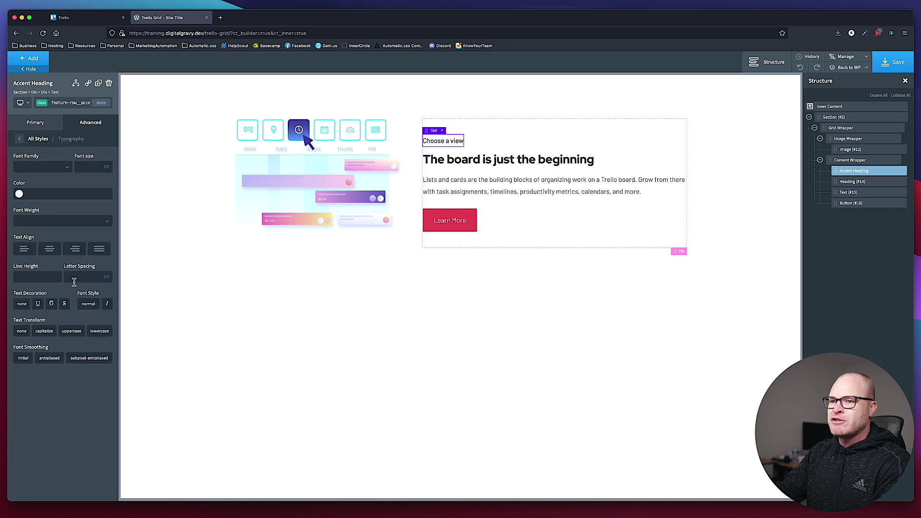
{"action": "left_click", "coordinate": [72, 331]}
{"action": "left_click", "coordinate": [62, 17]}
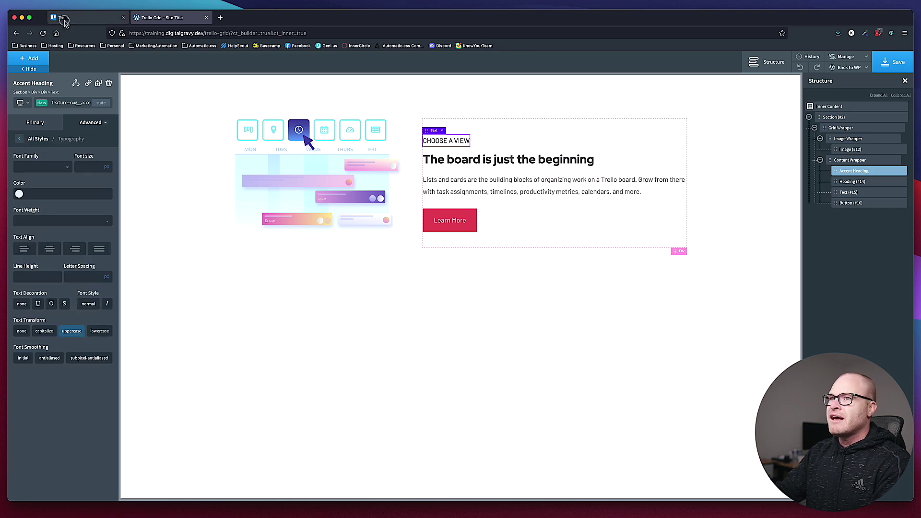
{"action": "left_click", "coordinate": [162, 18]}
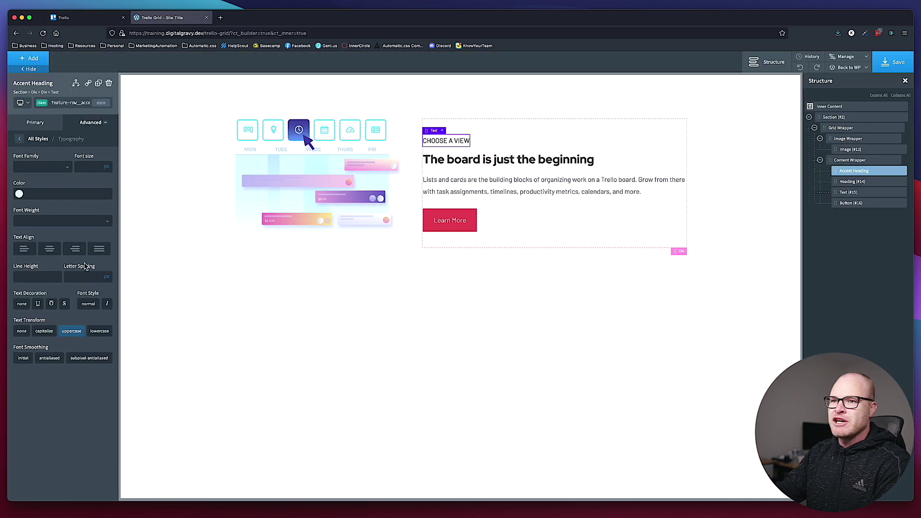
Set the accent heading's font size to var(--text-s) and its font weight to 600
{"action": "mouse_move", "coordinate": [106, 166]}
{"action": "left_click", "coordinate": [110, 186]}
{"action": "type", "text": "var(--text-s)"}
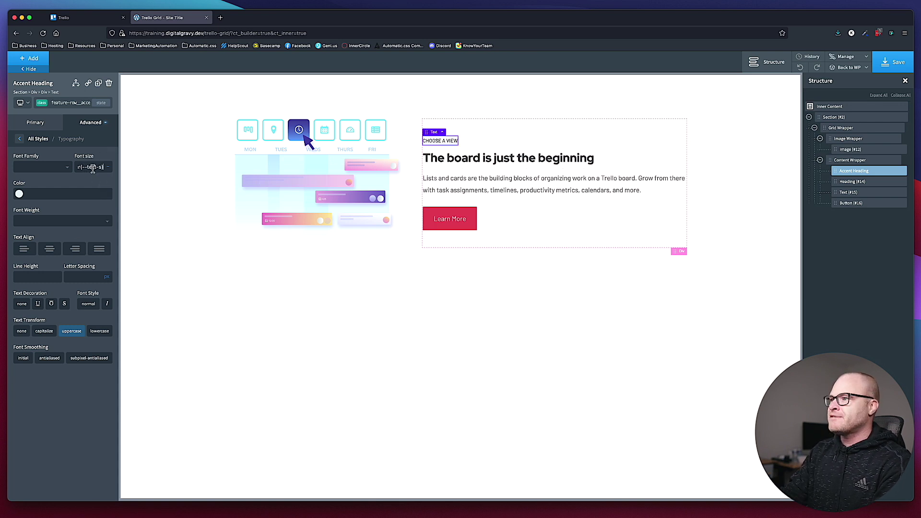
{"action": "left_click", "coordinate": [65, 221]}
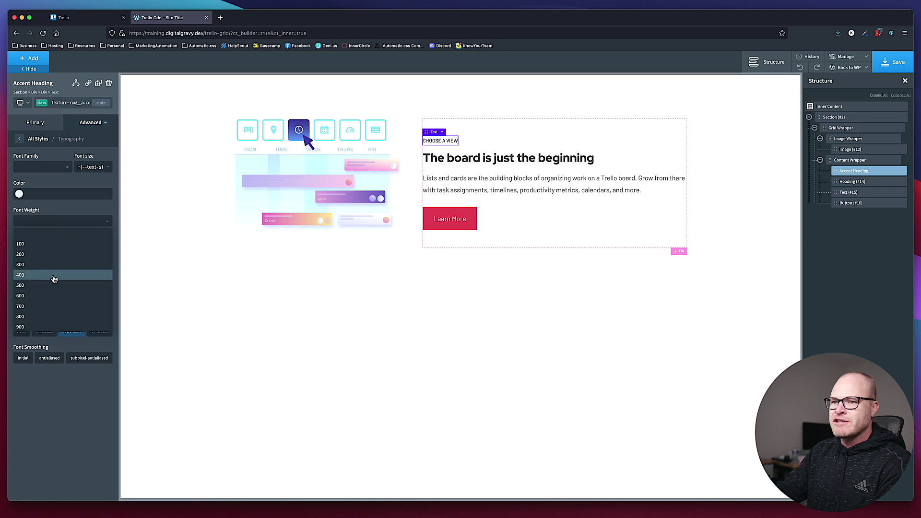
{"action": "left_click", "coordinate": [55, 294]}
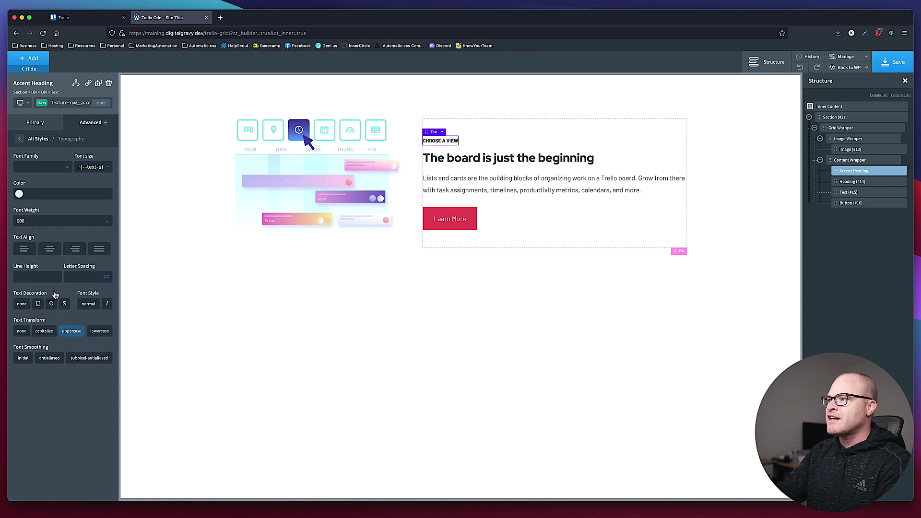
Set the accent heading's letter spacing to .05 em and compare the result with the Trello reference page
{"action": "left_click", "coordinate": [106, 276]}
{"action": "left_click", "coordinate": [108, 278]}
{"action": "left_click", "coordinate": [84, 274]}
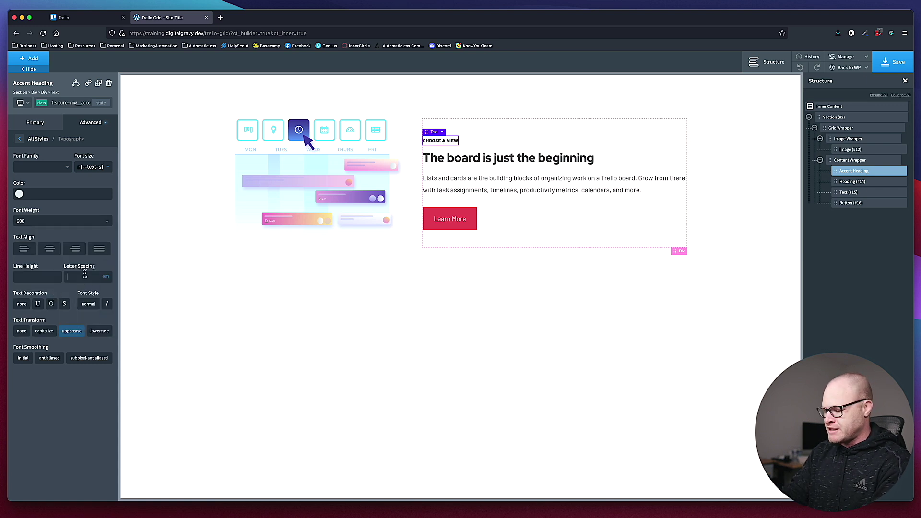
{"action": "type", "text": ".025"}
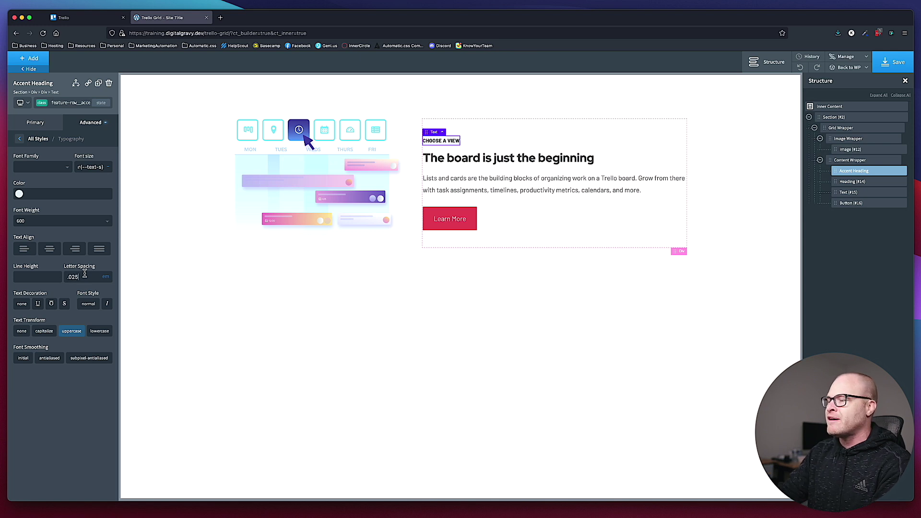
{"action": "key", "text": "BackSpace"}
{"action": "key", "text": "BackSpace"}
{"action": "type", "text": "5"}
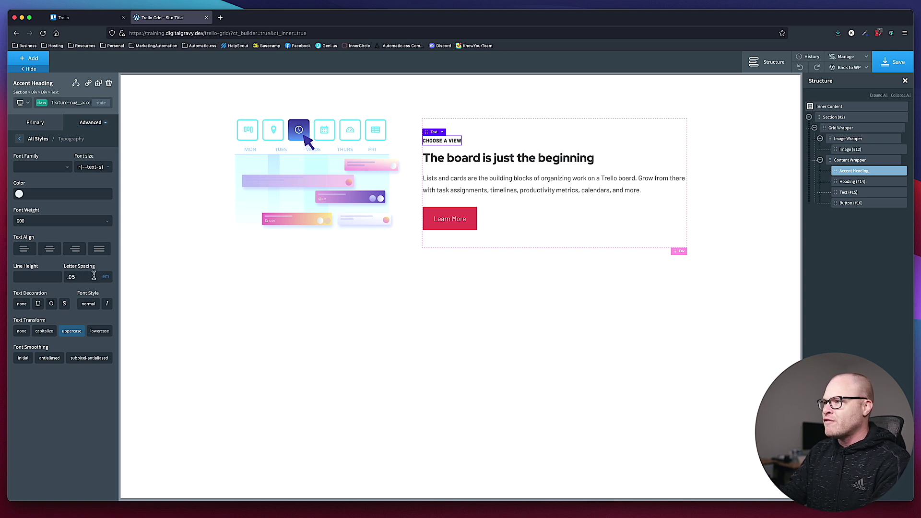
{"action": "left_click", "coordinate": [690, 164]}
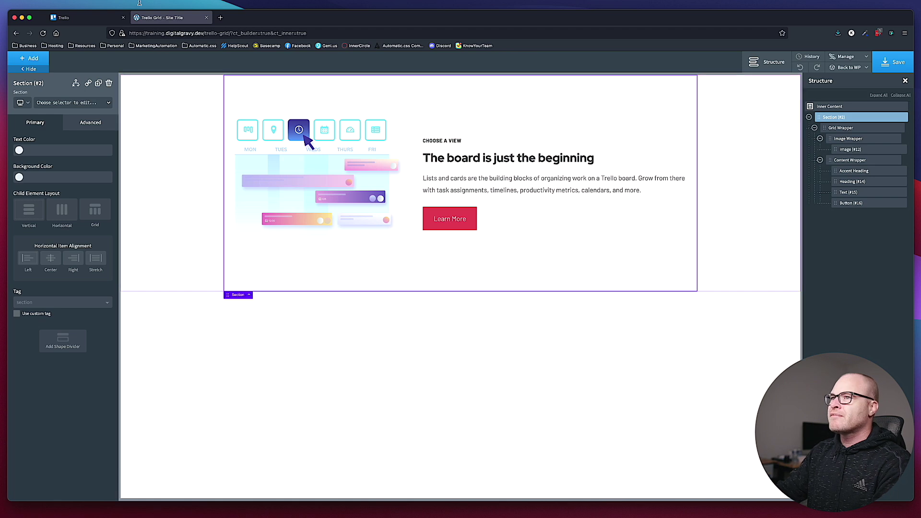
{"action": "left_click", "coordinate": [87, 17]}
{"action": "left_click", "coordinate": [153, 17]}
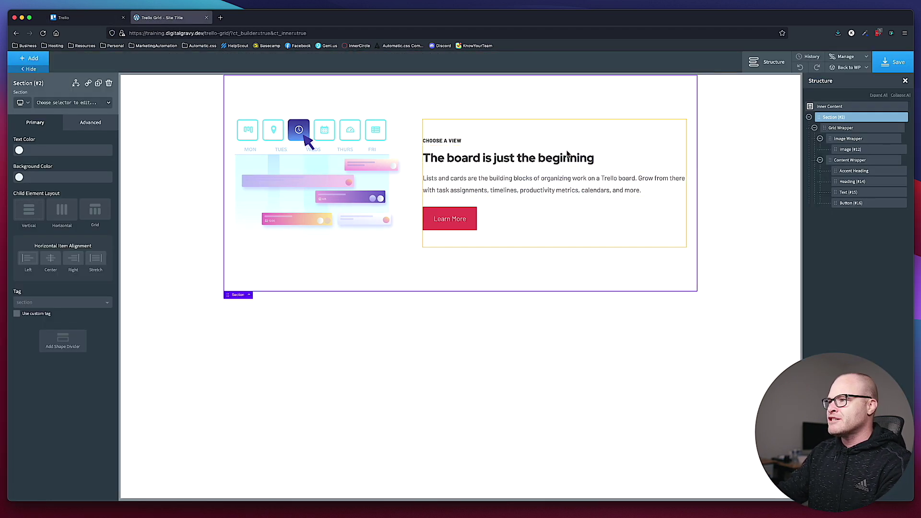
Set the accent heading's text color to var(--primary) and save the page
{"action": "left_click", "coordinate": [445, 142]}
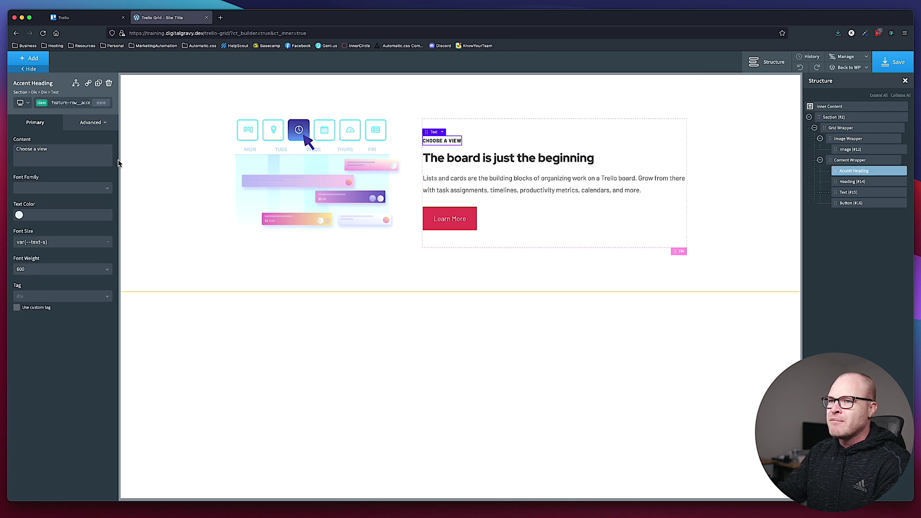
{"action": "left_click", "coordinate": [64, 215]}
{"action": "type", "text": "var(--prima"}
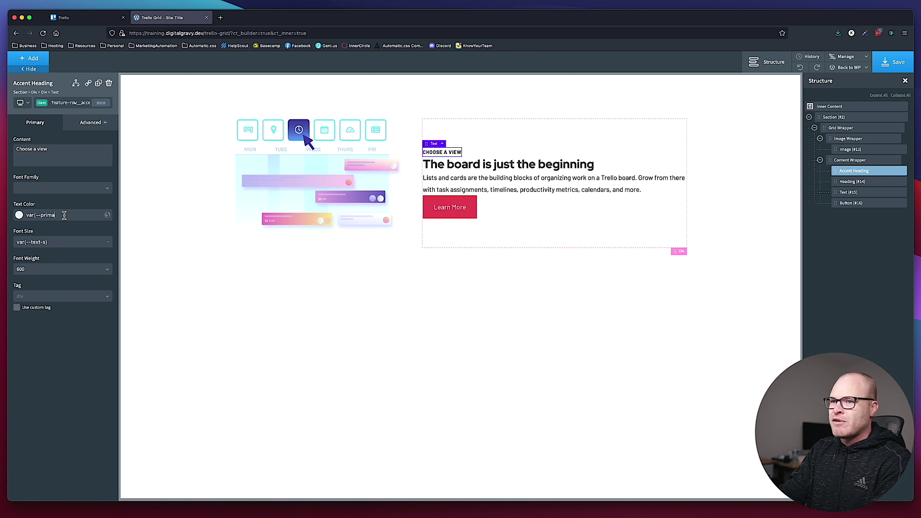
{"action": "type", "text": "ry)"}
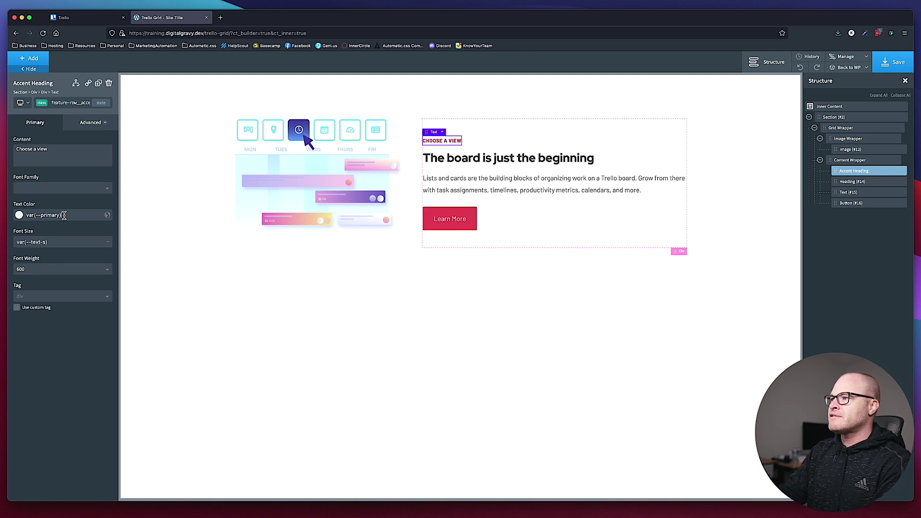
{"action": "left_click", "coordinate": [787, 201]}
{"action": "key", "text": "ctrl+s"}
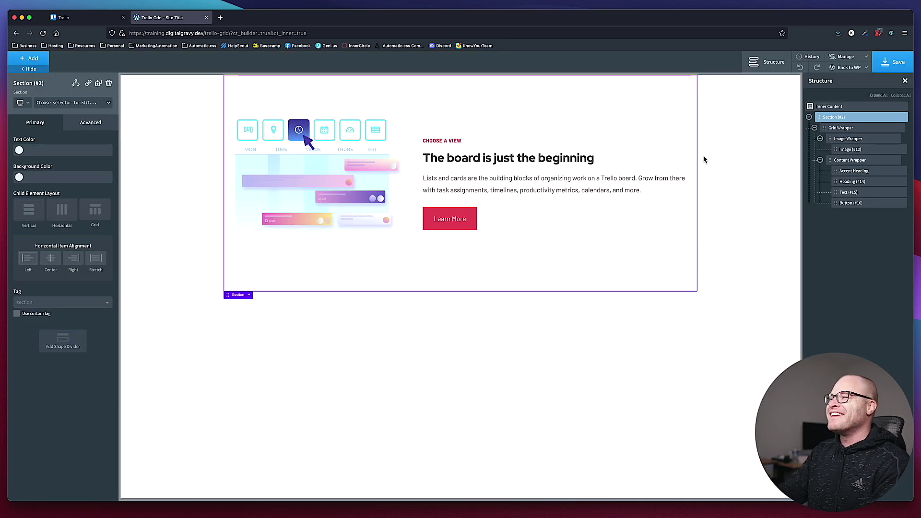
Preview the feature row at the page container (1280px) breakpoint and return to all devices
{"action": "left_click", "coordinate": [416, 154]}
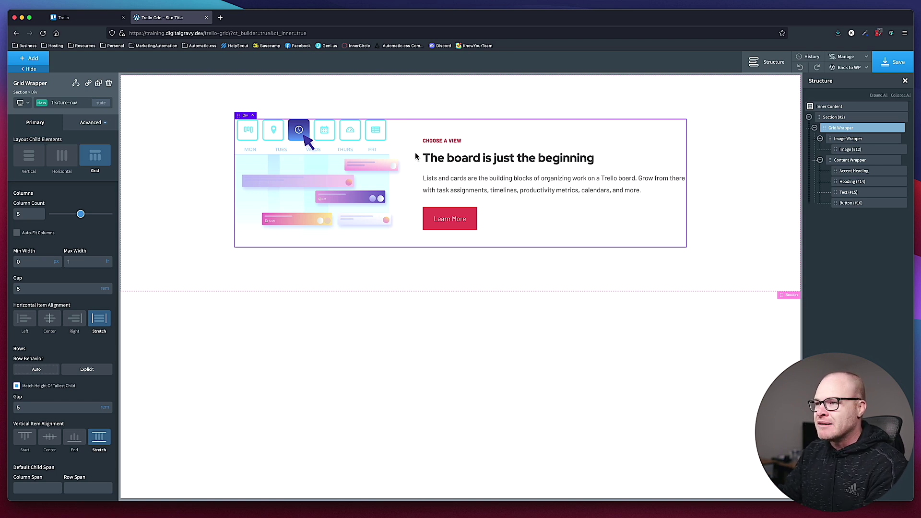
{"action": "left_click", "coordinate": [20, 103]}
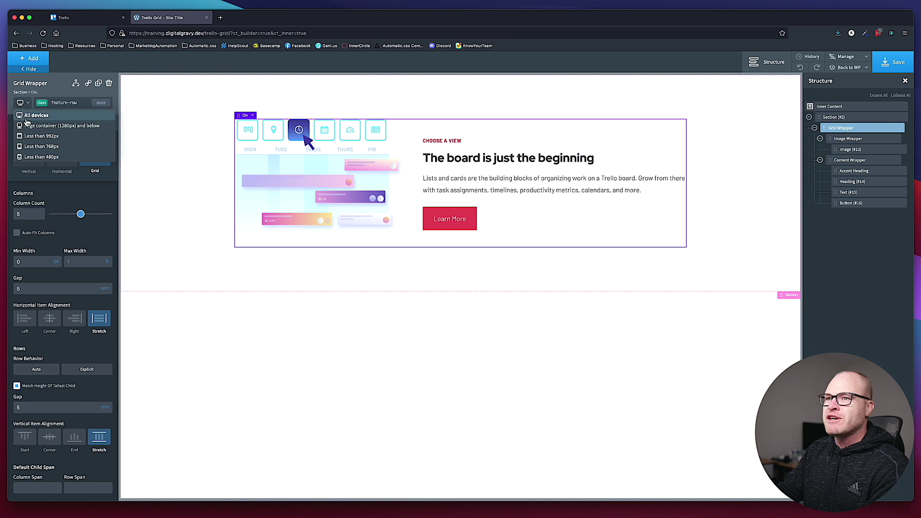
{"action": "left_click", "coordinate": [56, 126]}
{"action": "left_click", "coordinate": [405, 231]}
{"action": "left_click", "coordinate": [20, 103]}
{"action": "left_click", "coordinate": [48, 114]}
Set the feature row image's width to 100%
{"action": "left_click", "coordinate": [294, 166]}
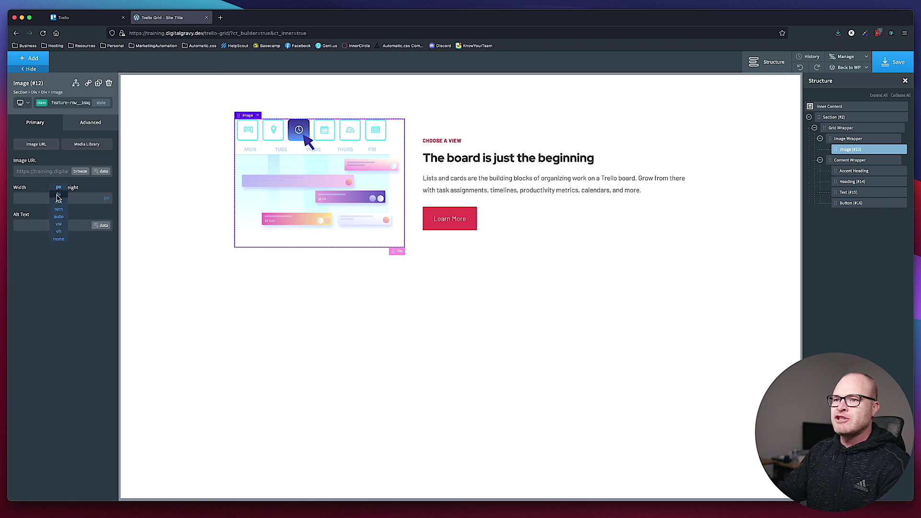
{"action": "type", "text": "100"}
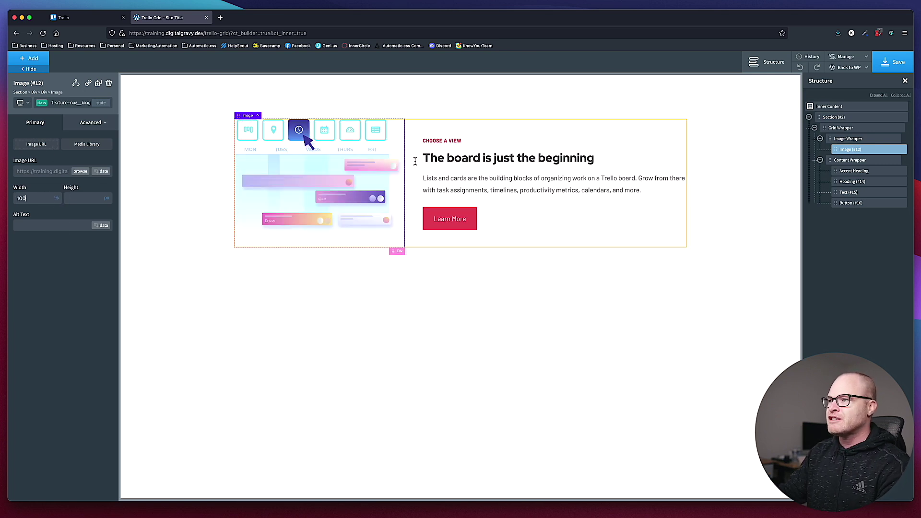
{"action": "left_click", "coordinate": [709, 184]}
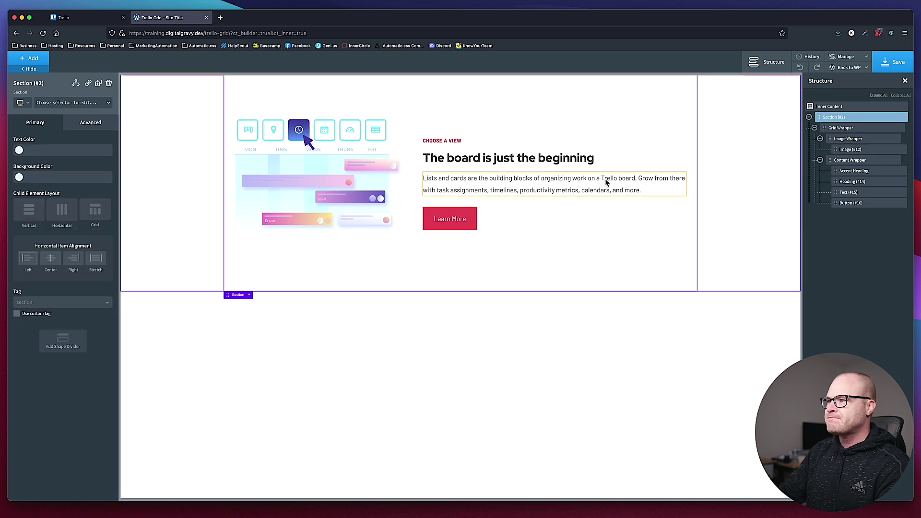
Preview the feature row layout at the less than 992px and less than 768px breakpoints
{"action": "left_click", "coordinate": [412, 192]}
{"action": "left_click", "coordinate": [20, 103]}
{"action": "left_click", "coordinate": [48, 127]}
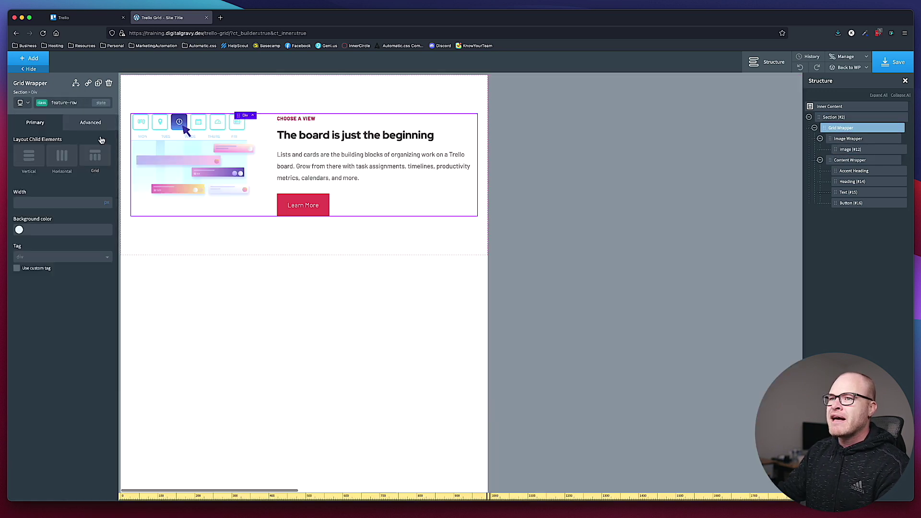
{"action": "left_click", "coordinate": [302, 230]}
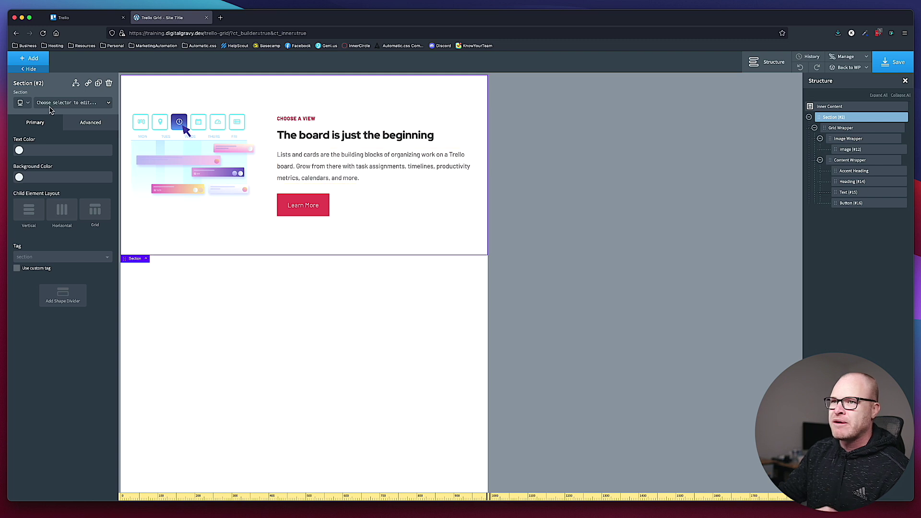
{"action": "left_click", "coordinate": [31, 107]}
{"action": "left_click", "coordinate": [39, 138]}
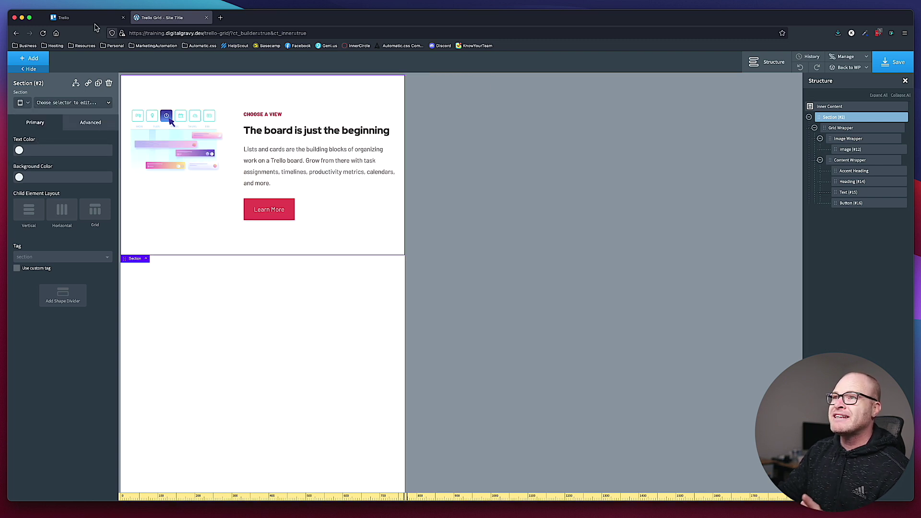
Switch to the Trello reference page and examine its feature rows in responsive design mode at about 922 px wide
{"action": "key", "text": "ctrl+shift+Tab"}
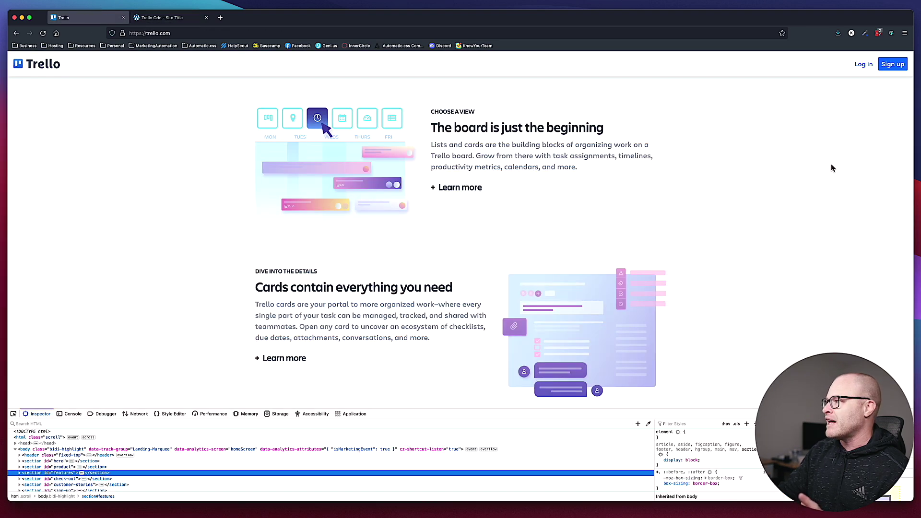
{"action": "right_click", "coordinate": [832, 168]}
{"action": "left_click", "coordinate": [771, 280]}
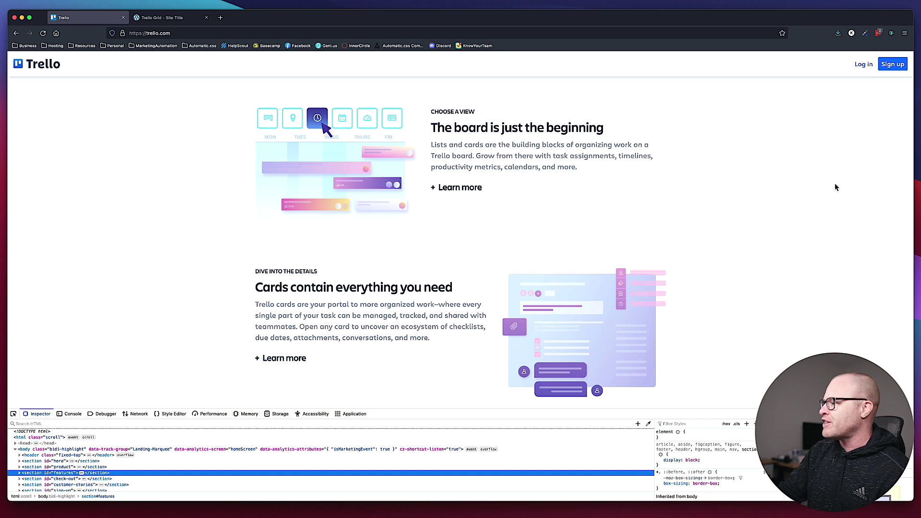
{"action": "key", "text": "super+alt+m"}
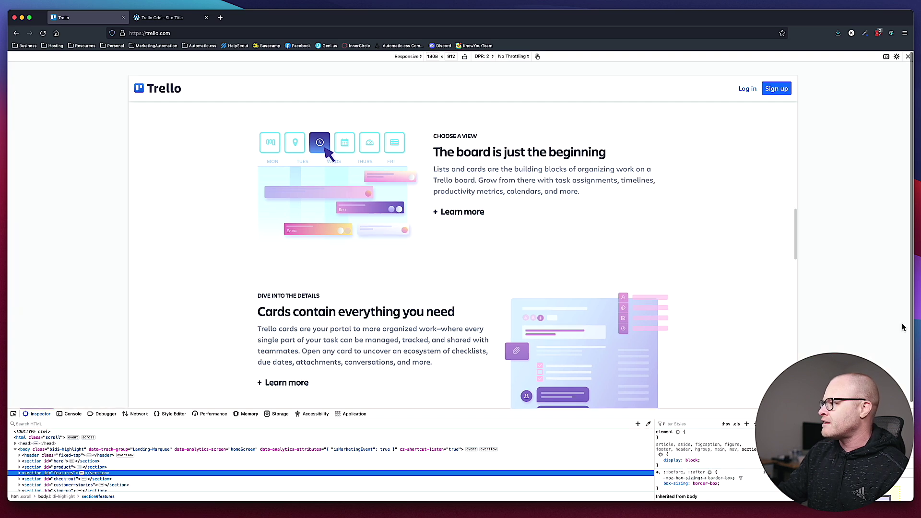
{"action": "left_click_drag", "start_coordinate": [796, 254], "coordinate": [633, 260]}
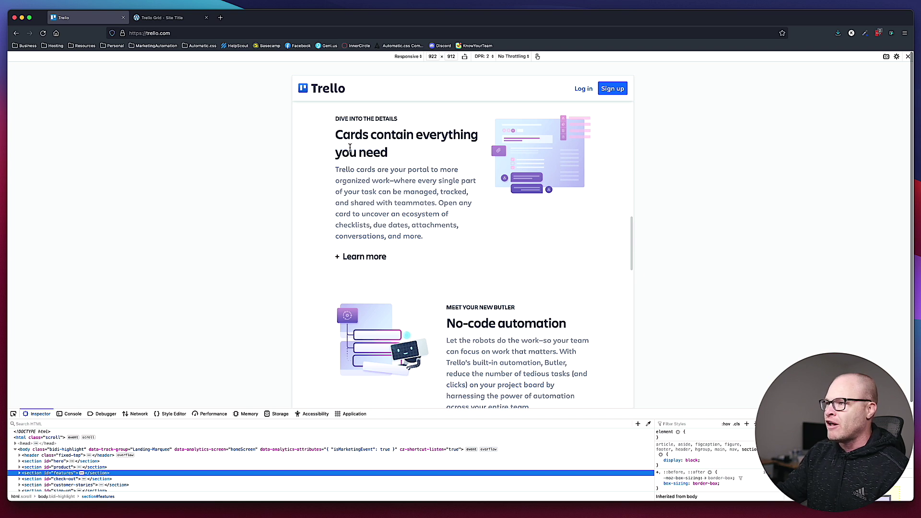
Return to the page builder, preview the section at less than 480px, and switch back to less than 768px
{"action": "left_click", "coordinate": [172, 17]}
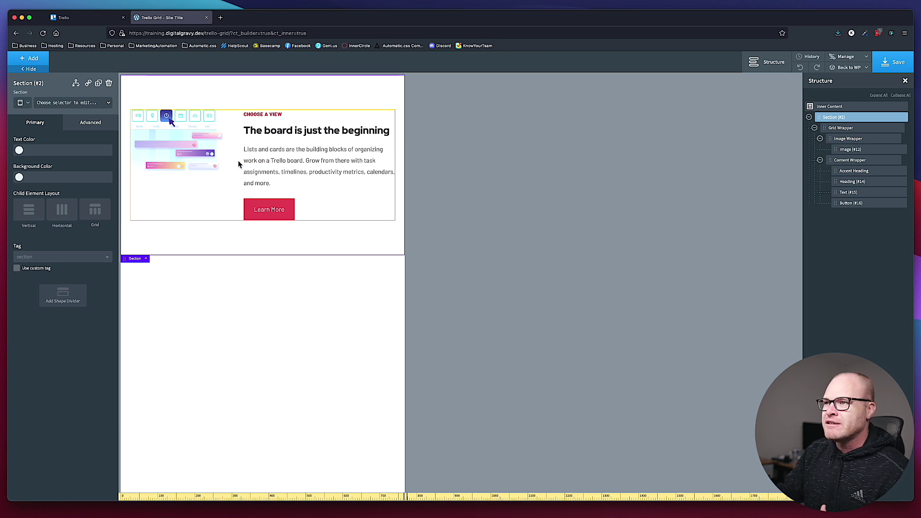
{"action": "left_click", "coordinate": [22, 103]}
{"action": "left_click", "coordinate": [41, 157]}
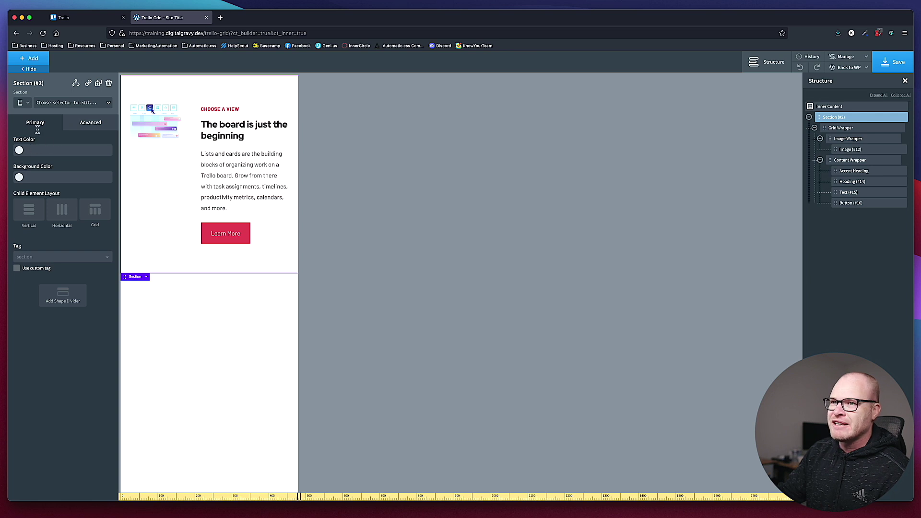
{"action": "left_click", "coordinate": [20, 103]}
{"action": "left_click", "coordinate": [35, 136]}
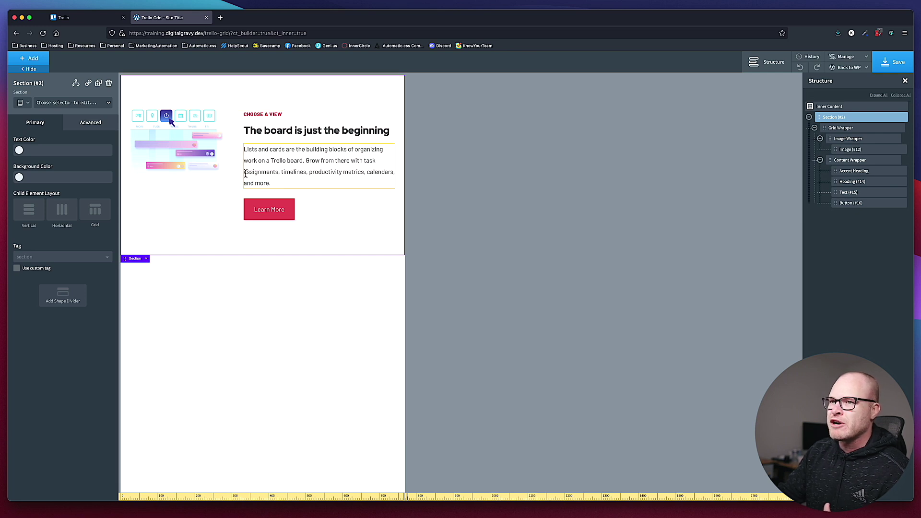
Preview the section at the less than 768px breakpoint and return to less than 992px
{"action": "left_click", "coordinate": [28, 105]}
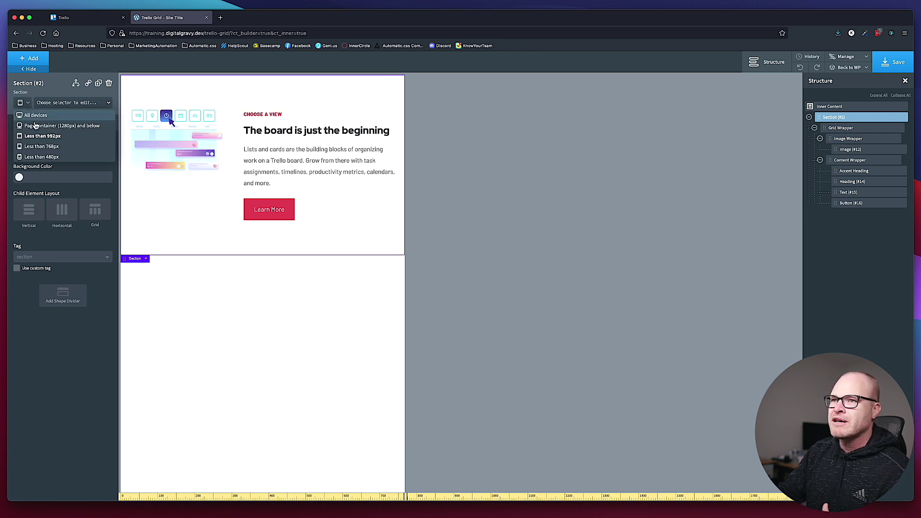
{"action": "left_click", "coordinate": [39, 150]}
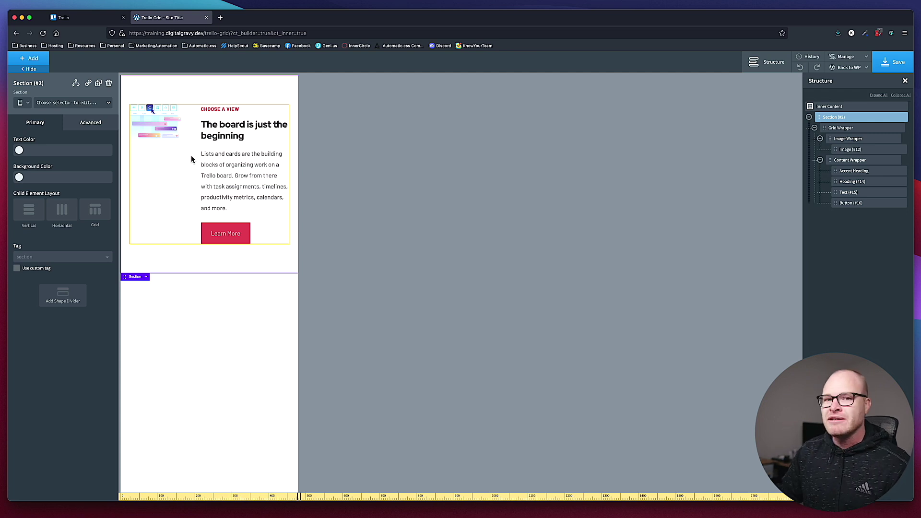
{"action": "left_click", "coordinate": [22, 102]}
{"action": "left_click", "coordinate": [40, 136]}
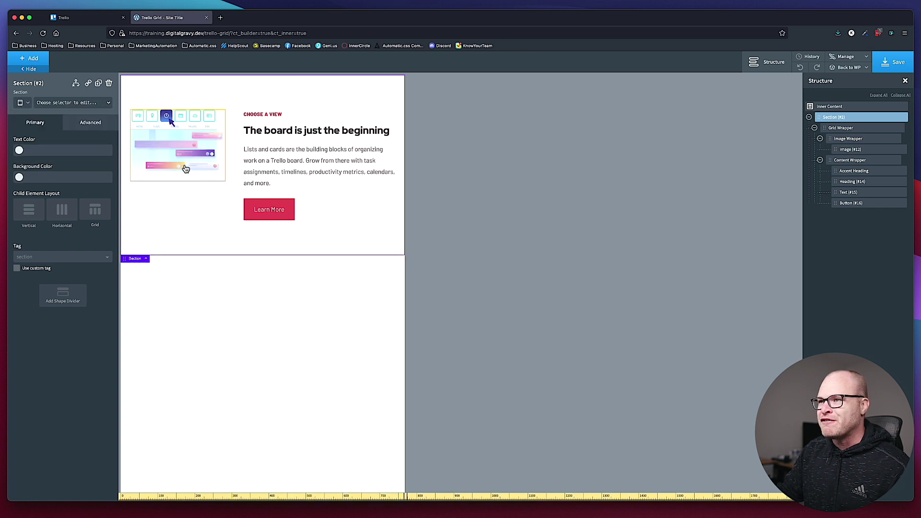
Give the feature-row grid wrapper a two-column grid with a minimum column width of 0 at the less than 992px breakpoint
{"action": "left_click", "coordinate": [236, 155]}
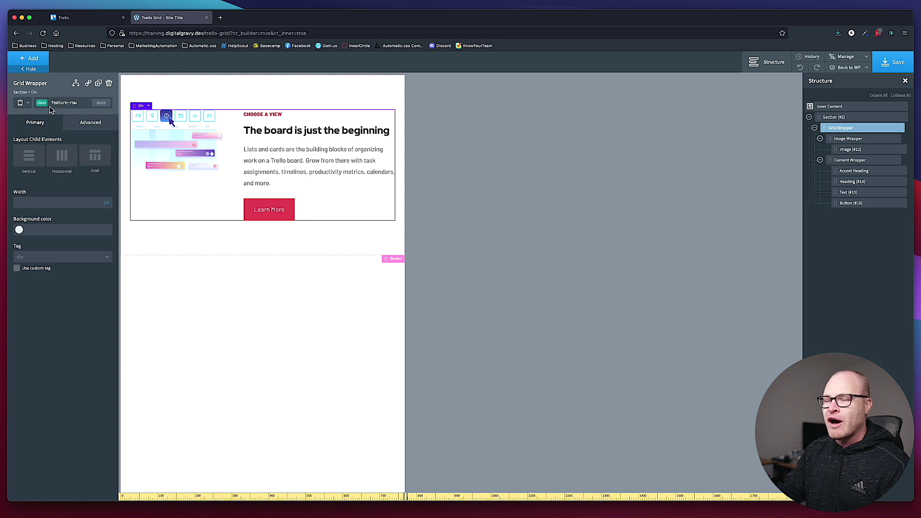
{"action": "left_click", "coordinate": [28, 103]}
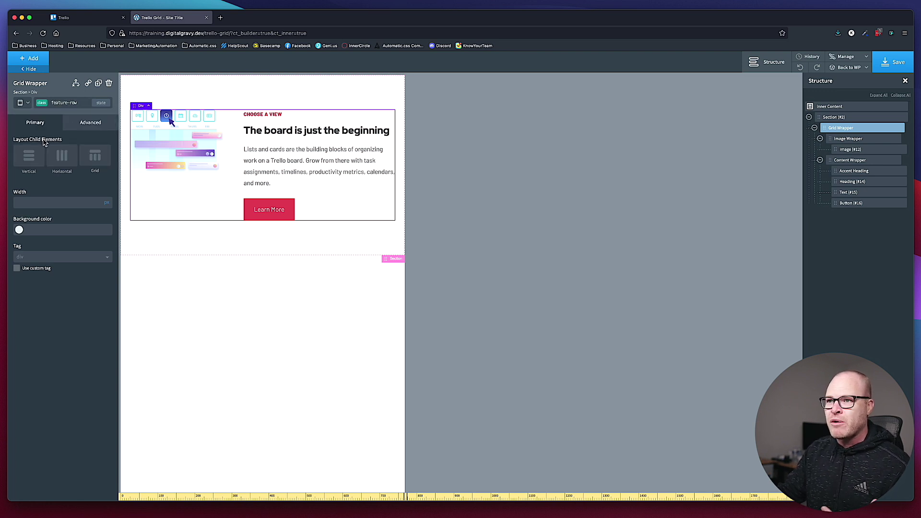
{"action": "left_click", "coordinate": [96, 158]}
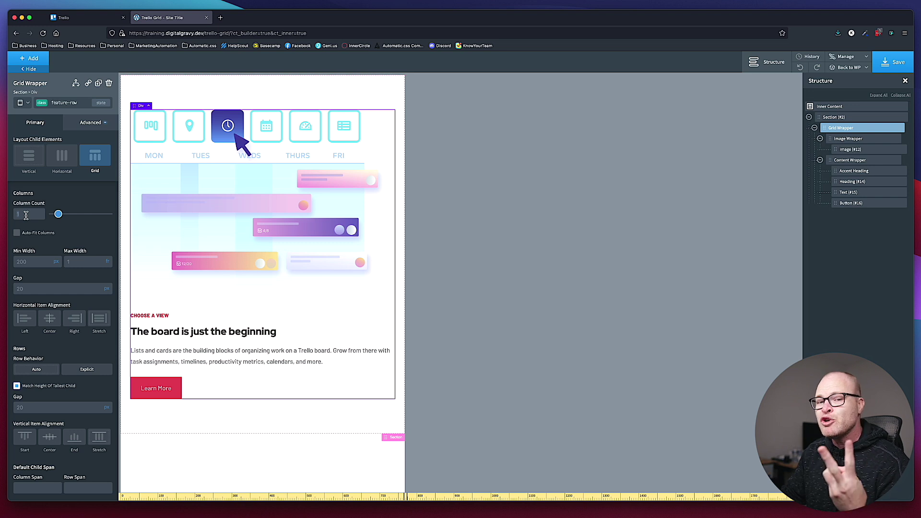
{"action": "left_click", "coordinate": [26, 214]}
{"action": "type", "text": "2"}
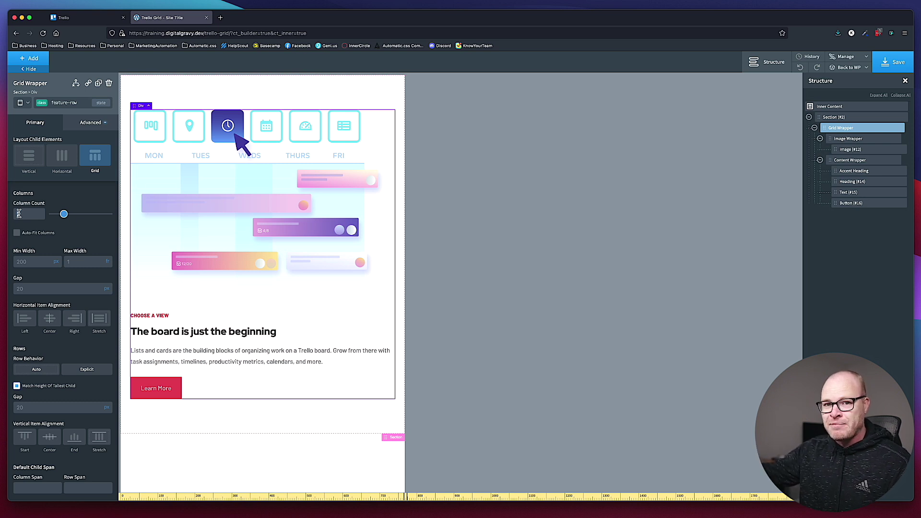
{"action": "scroll", "coordinate": [44, 326], "scroll_direction": "down", "scroll_amount": 5}
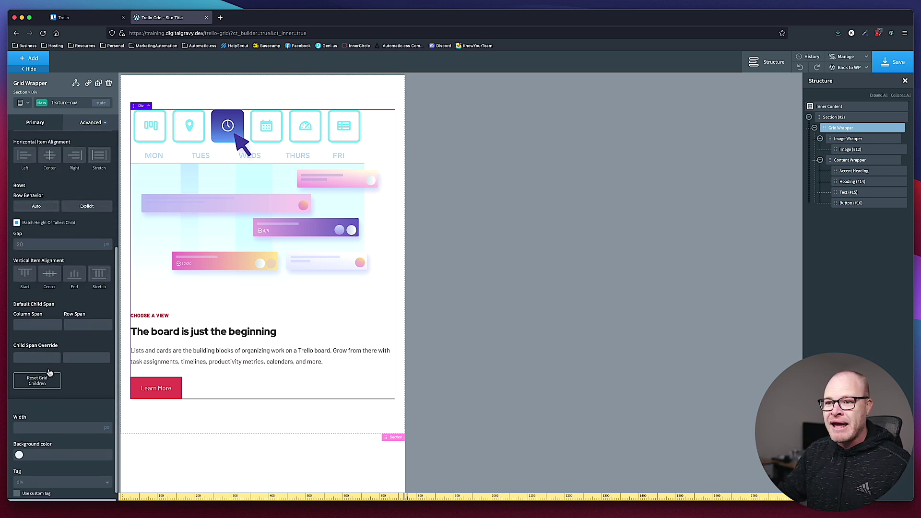
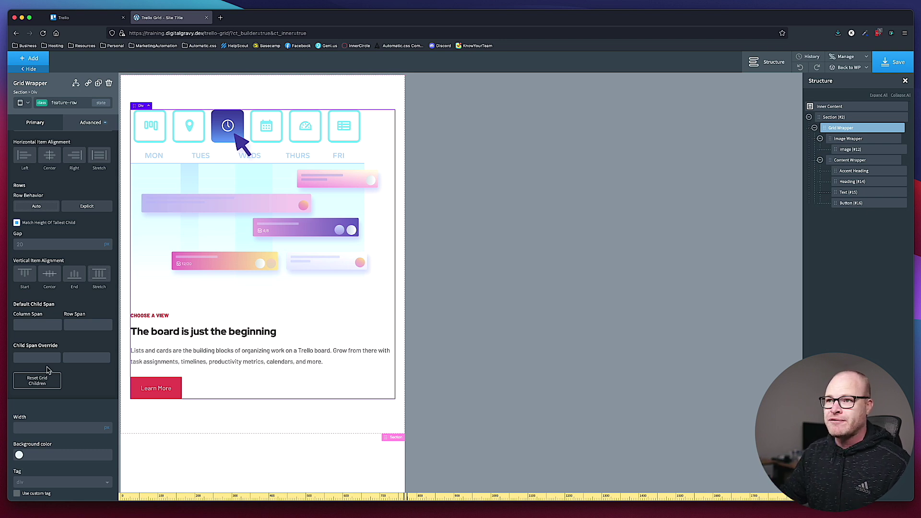
{"action": "scroll", "coordinate": [53, 288], "scroll_direction": "up", "scroll_amount": 5}
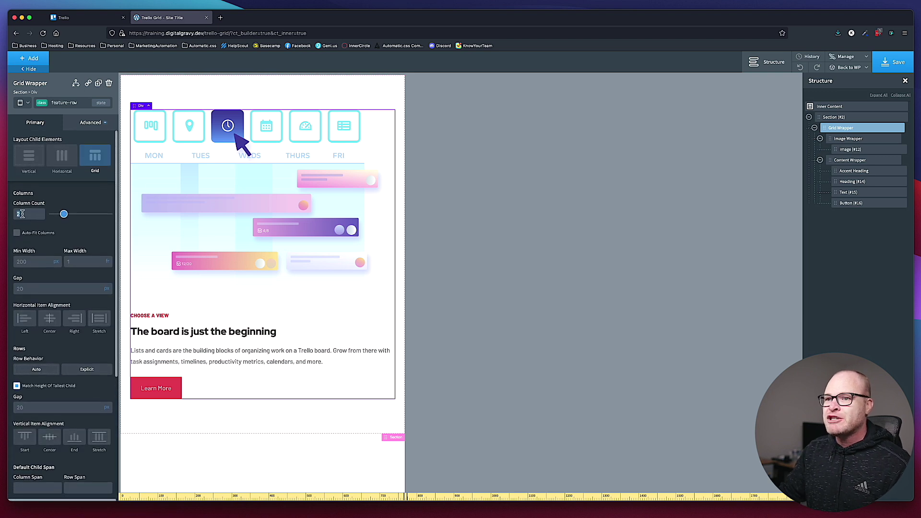
{"action": "left_click", "coordinate": [38, 261]}
{"action": "type", "text": "0"}
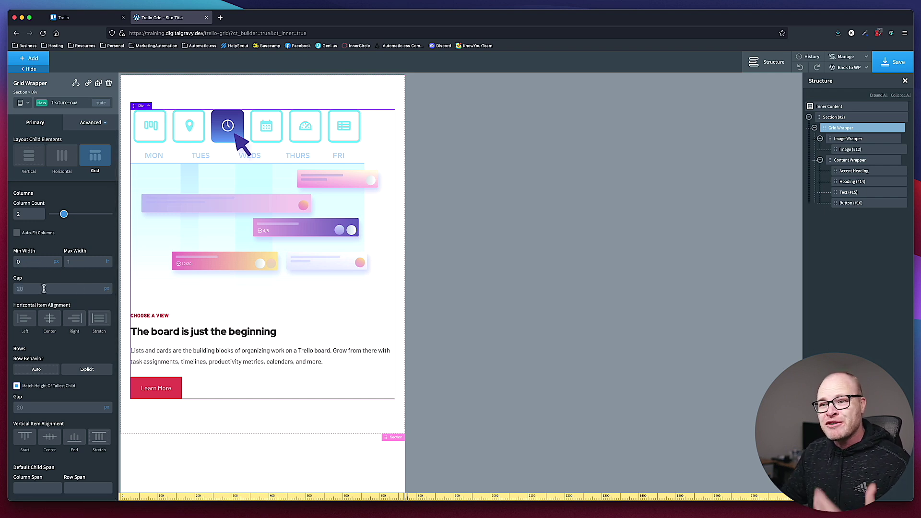
Set both the column gap and the row gap of the feature-row grid to 3rem
{"action": "mouse_move", "coordinate": [107, 288]}
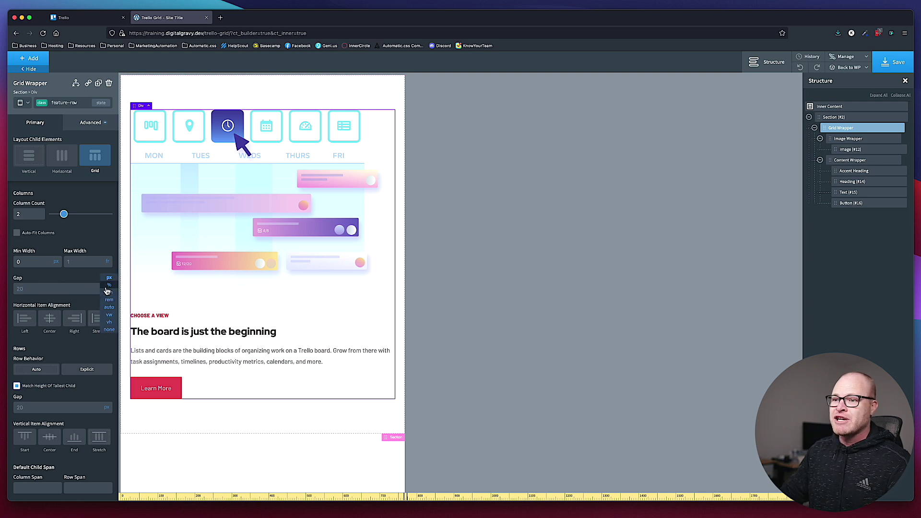
{"action": "left_click", "coordinate": [107, 331]}
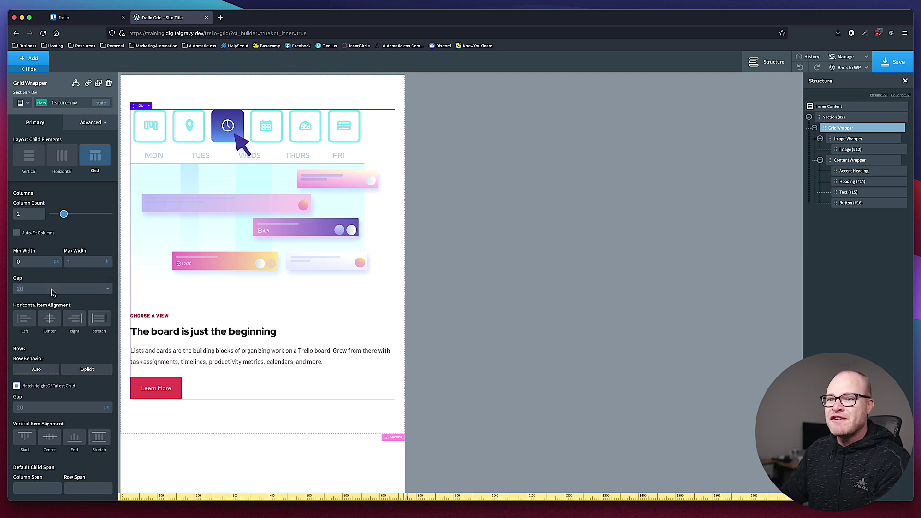
{"action": "left_click", "coordinate": [52, 289]}
{"action": "type", "text": "var(--space-"}
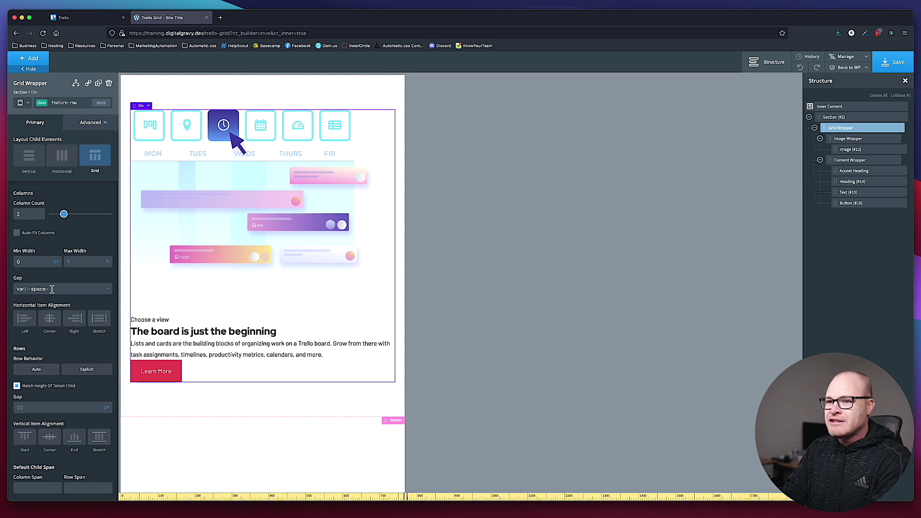
{"action": "key", "text": "super+a"}
{"action": "type", "text": "65"}
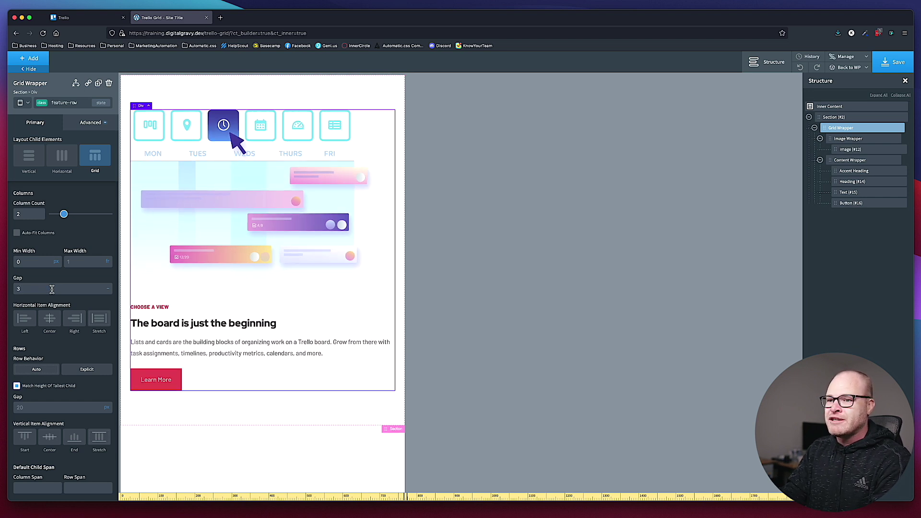
{"action": "key", "text": "BackSpace"}
{"action": "key", "text": "BackSpace"}
{"action": "type", "text": "3rem"}
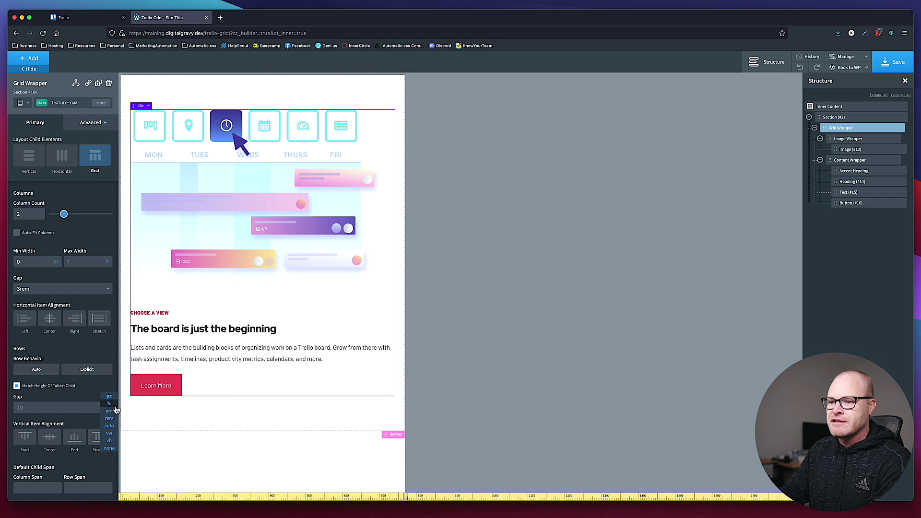
{"action": "left_click", "coordinate": [109, 418]}
{"action": "left_click", "coordinate": [77, 407]}
{"action": "type", "text": "3"}
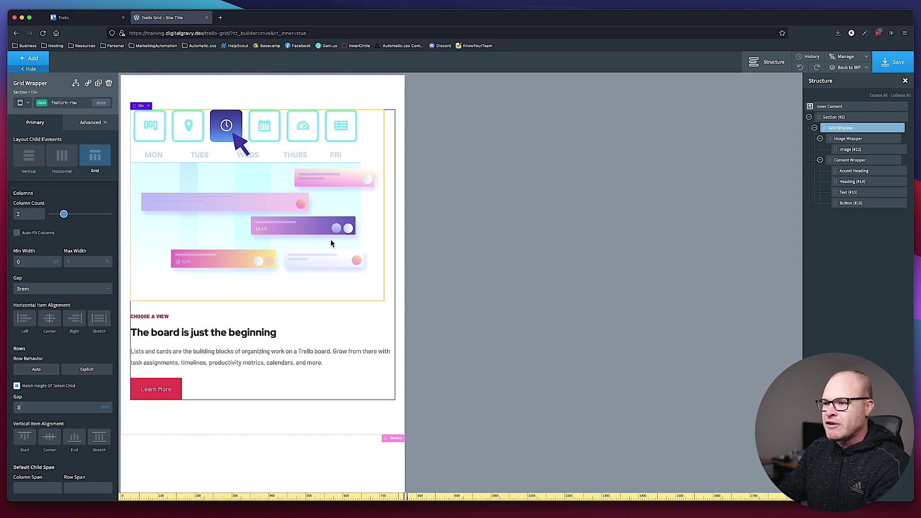
Override the column span of both grid children to 1 at the less than 992px breakpoint
{"action": "scroll", "coordinate": [48, 312], "scroll_direction": "down", "scroll_amount": 7}
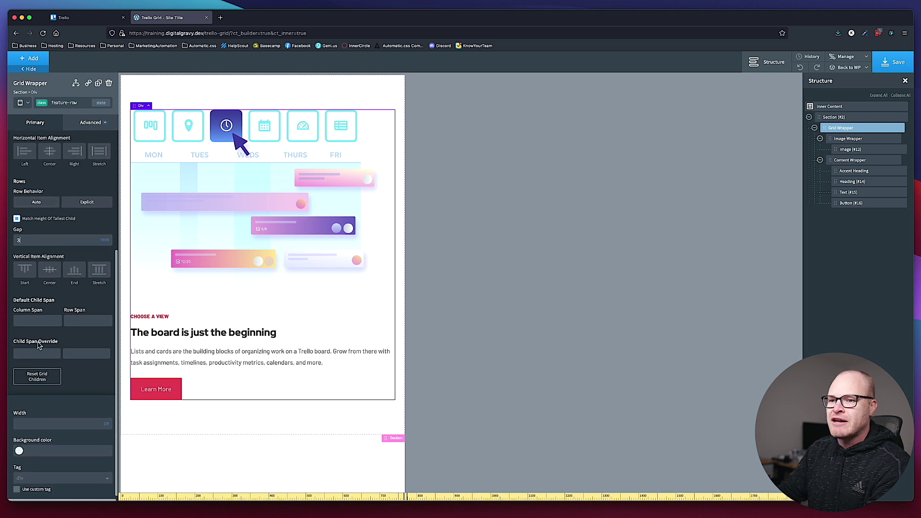
{"action": "left_click", "coordinate": [31, 362]}
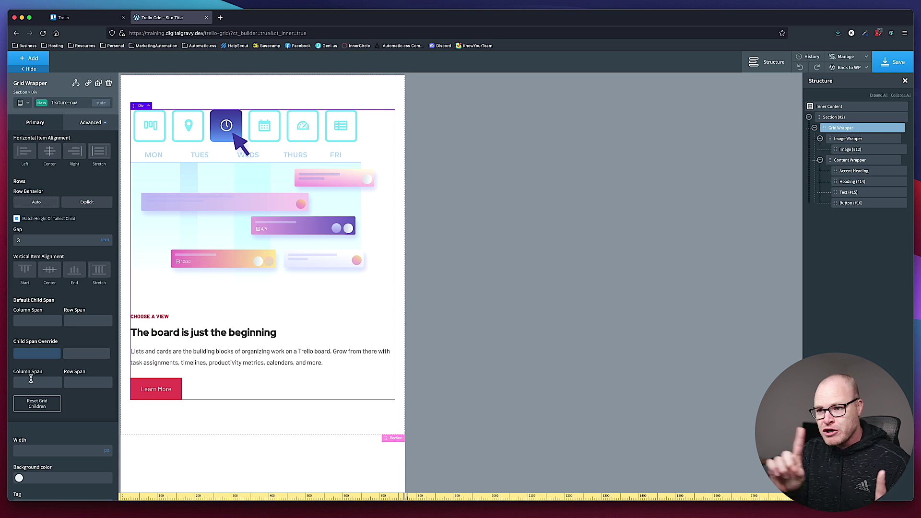
{"action": "type", "text": "1"}
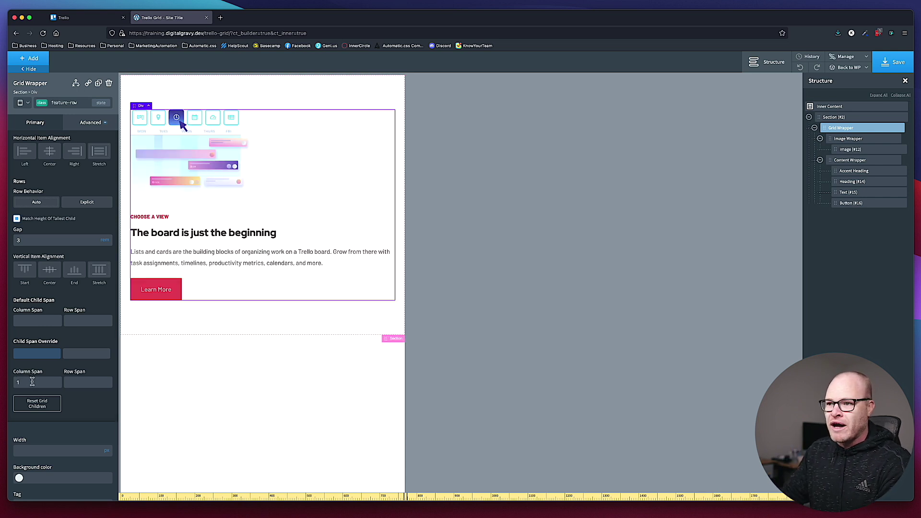
{"action": "left_click", "coordinate": [79, 355]}
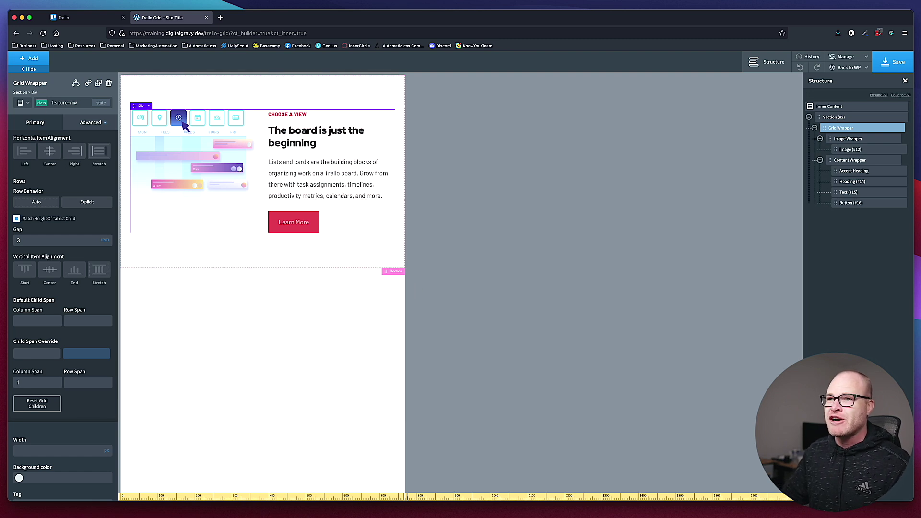
Compare the feature row's all-devices layout with its less than 992px layout
{"action": "left_click", "coordinate": [23, 104]}
{"action": "left_click", "coordinate": [27, 115]}
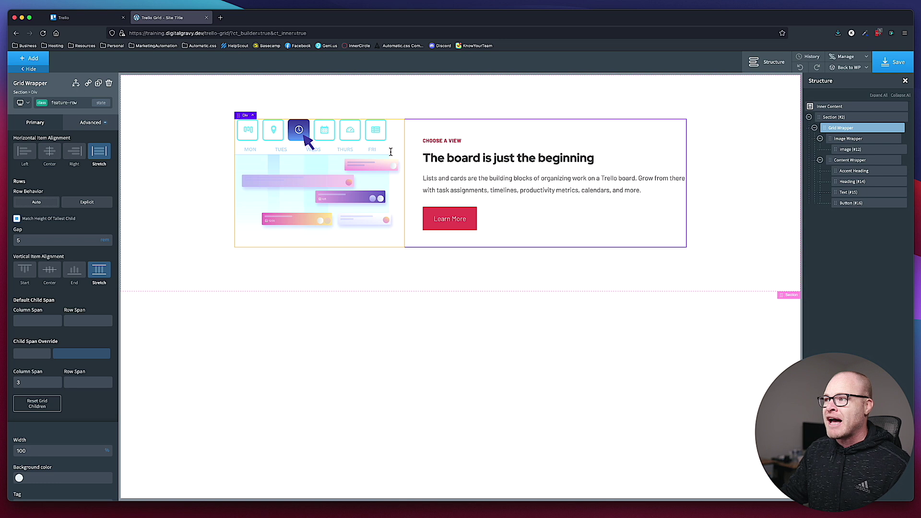
{"action": "left_click", "coordinate": [21, 102]}
{"action": "left_click", "coordinate": [29, 138]}
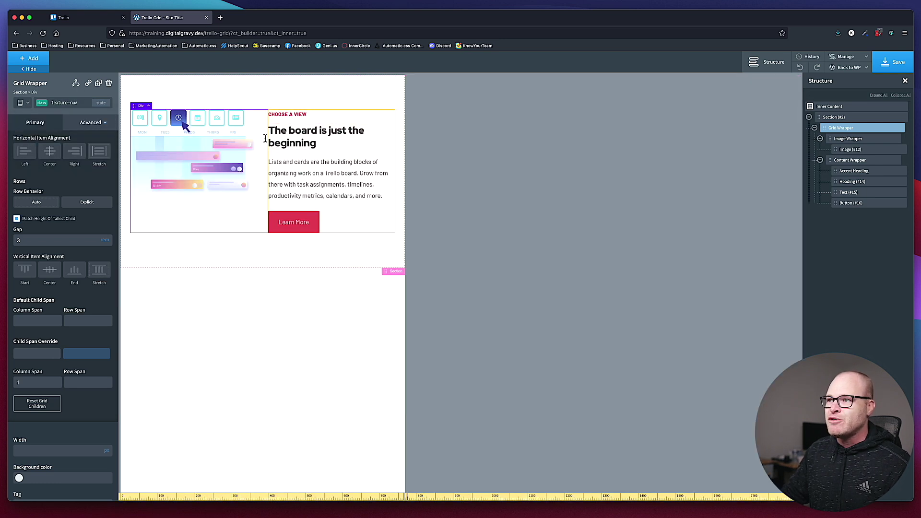
Apply a grid layout to the feature-row class at less than 768px with a minimum column width of 0
{"action": "left_click", "coordinate": [20, 102]}
{"action": "left_click", "coordinate": [32, 158]}
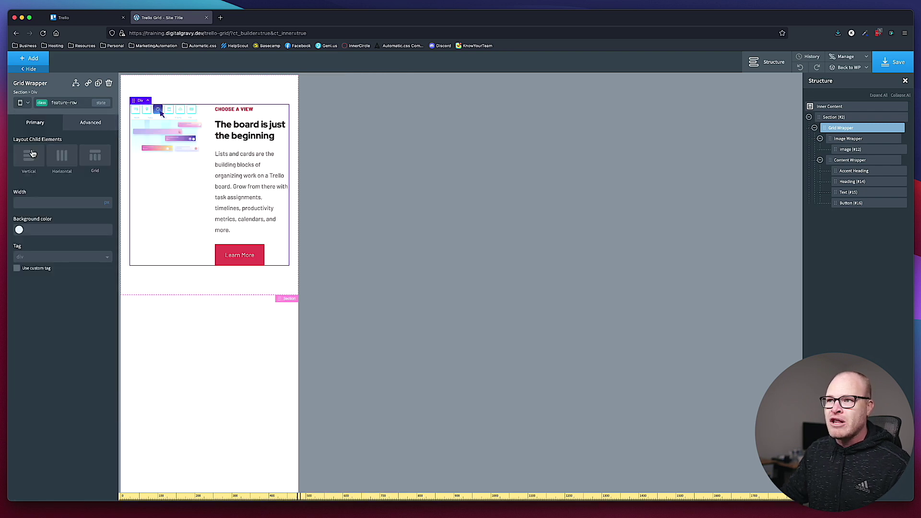
{"action": "left_click", "coordinate": [98, 160]}
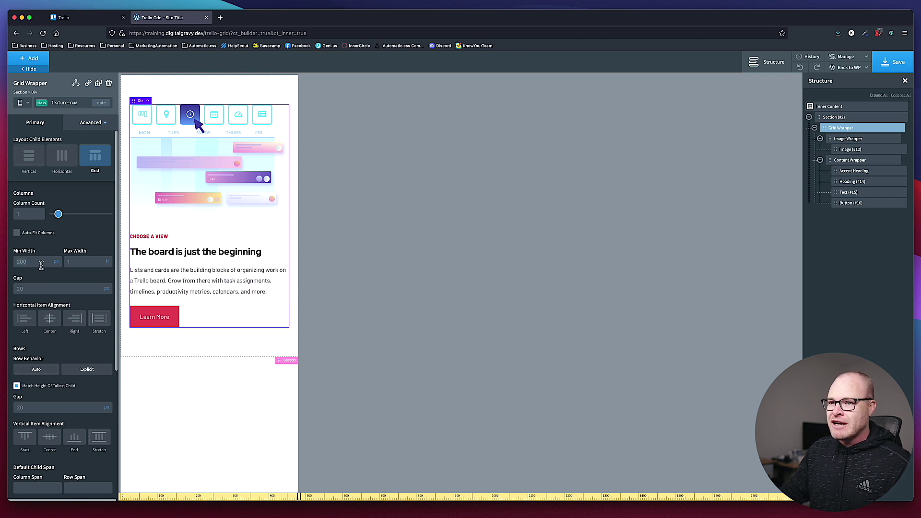
{"action": "left_click", "coordinate": [41, 263]}
{"action": "type", "text": "0"}
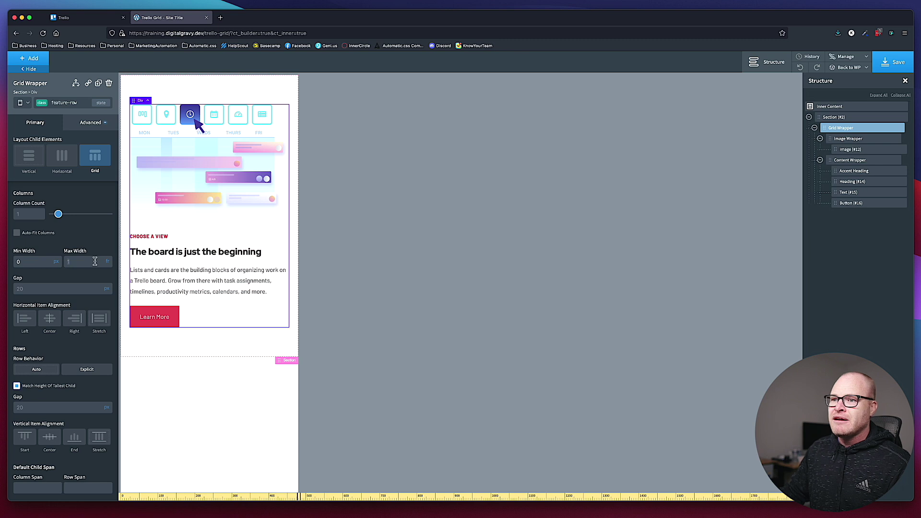
Set the feature-row grid's column gap and row gap to 3rem at the less than 768px breakpoint
{"action": "left_click", "coordinate": [107, 288]}
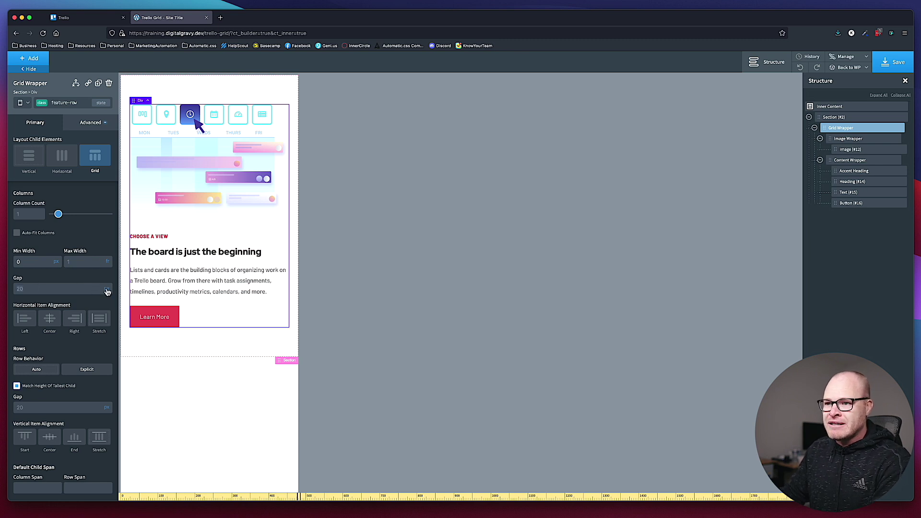
{"action": "left_click", "coordinate": [109, 306]}
{"action": "left_click", "coordinate": [62, 291]}
{"action": "type", "text": "3"}
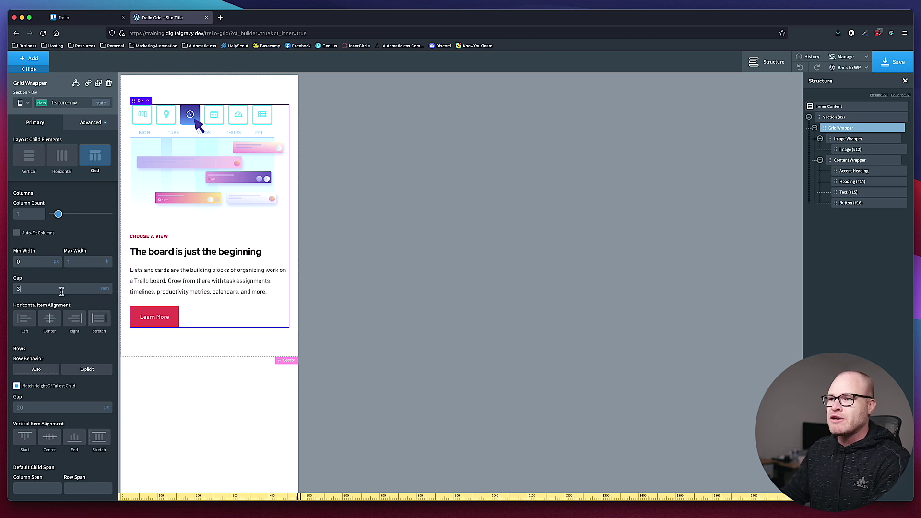
{"action": "scroll", "coordinate": [62, 292], "scroll_direction": "down", "scroll_amount": 2}
{"action": "left_click", "coordinate": [108, 363]}
{"action": "left_click", "coordinate": [109, 373]}
{"action": "left_click", "coordinate": [41, 362]}
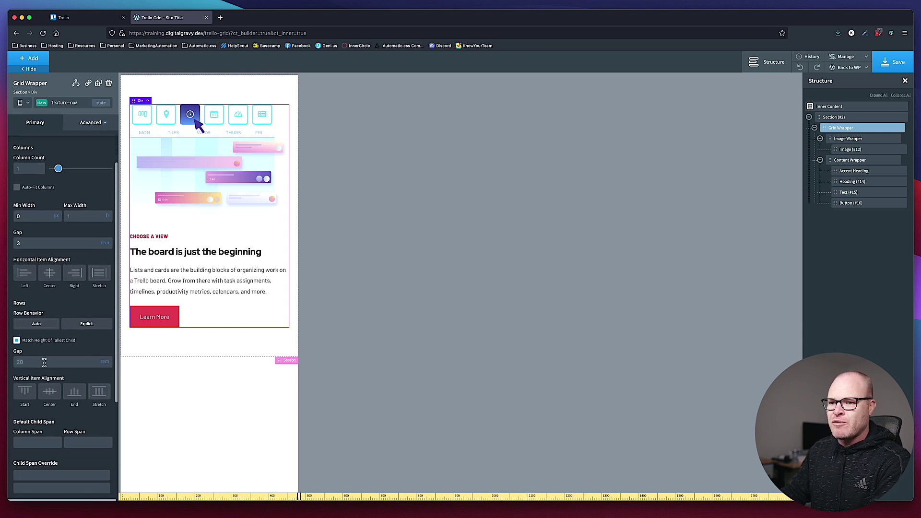
{"action": "type", "text": "3"}
{"action": "left_click", "coordinate": [237, 185]}
{"action": "left_click", "coordinate": [243, 175]}
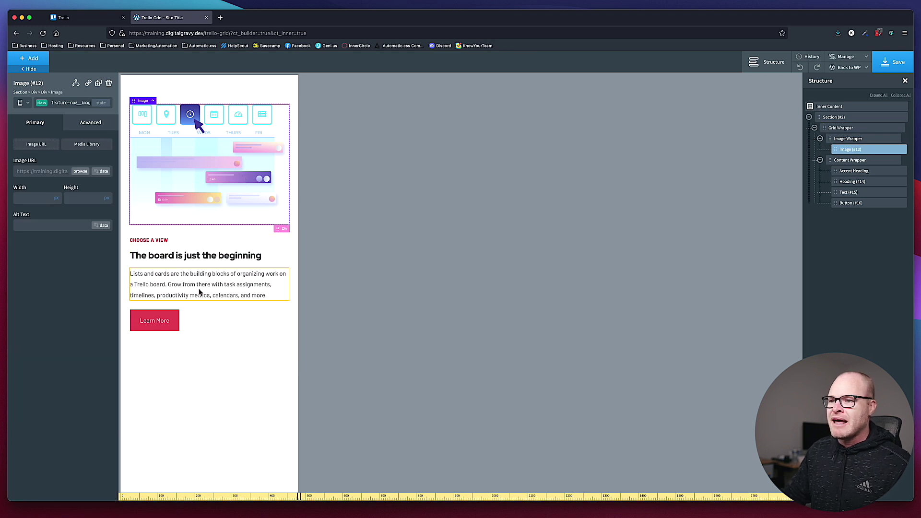
Return the section to the all-devices view, then save the page and open its front end
{"action": "left_click", "coordinate": [208, 344]}
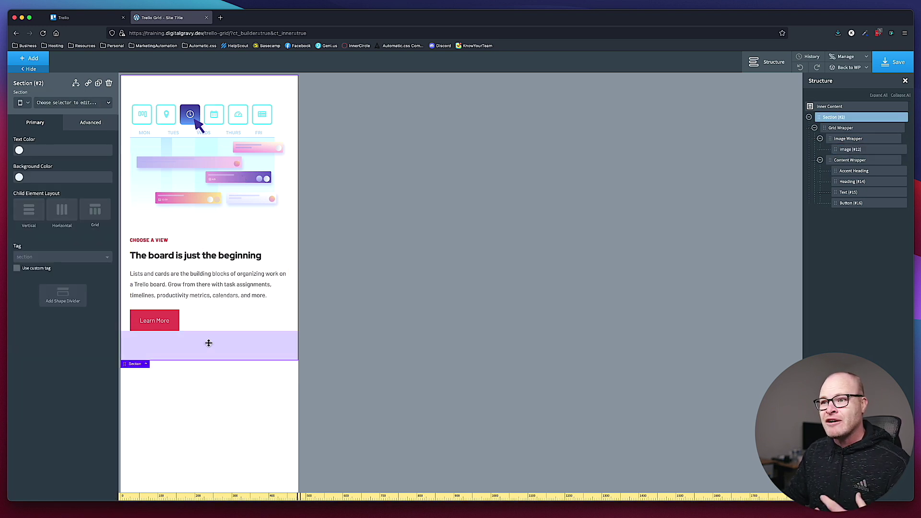
{"action": "left_click", "coordinate": [22, 102]}
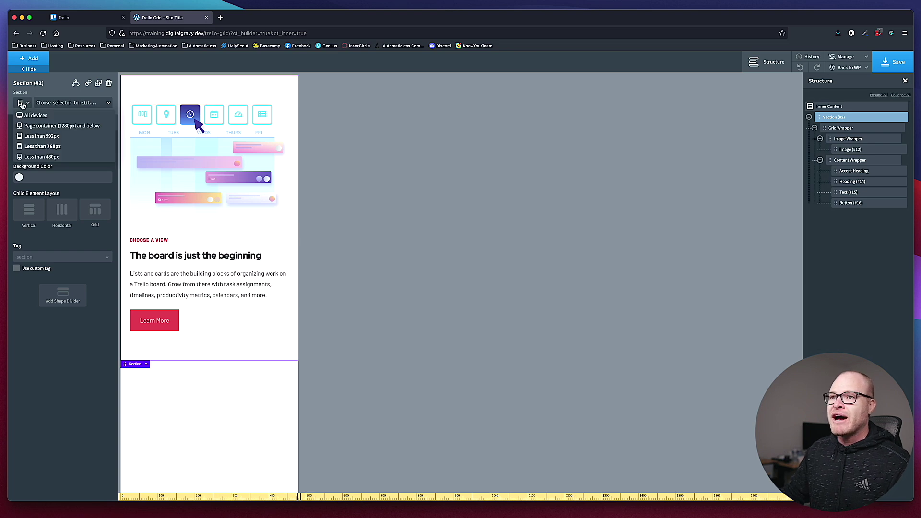
{"action": "left_click", "coordinate": [26, 115]}
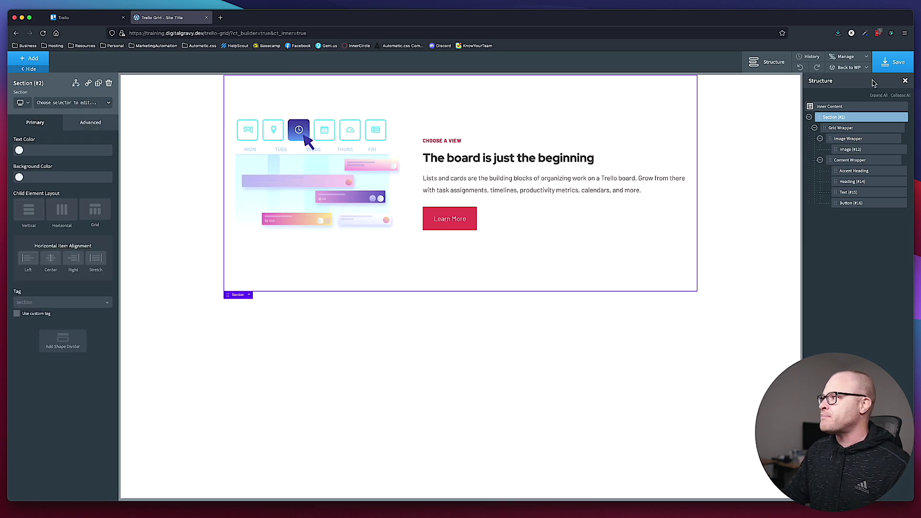
{"action": "left_click", "coordinate": [893, 62]}
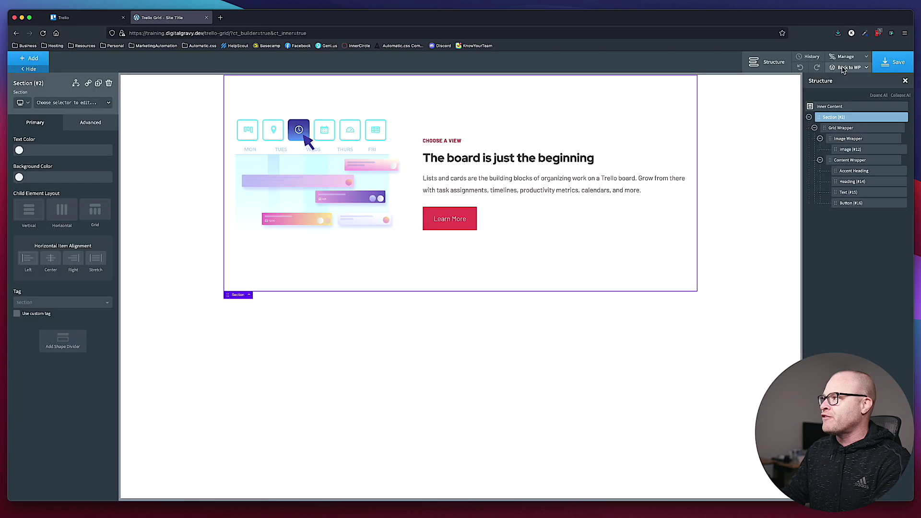
{"action": "mouse_move", "coordinate": [845, 68]}
{"action": "left_click", "coordinate": [830, 92]}
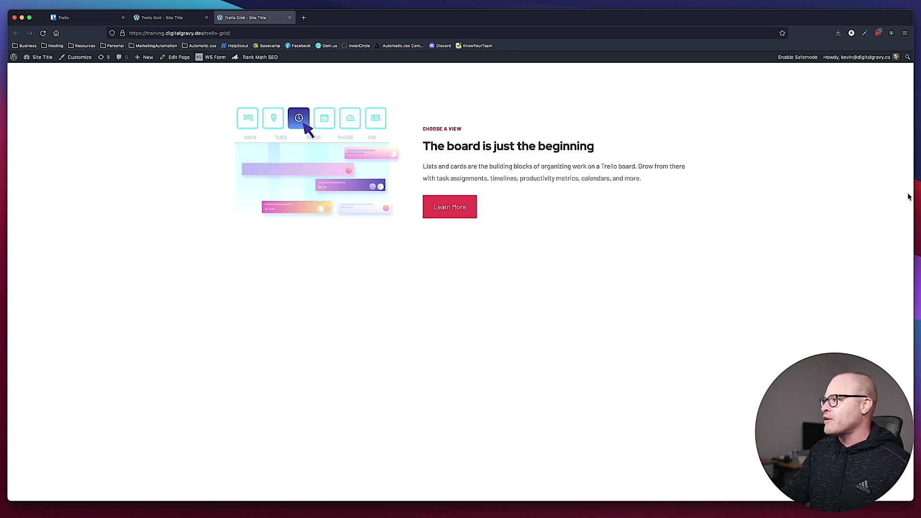
Inspect the front-end page in responsive design mode, widen the viewport to about 1878 pixels, and close the developer tools
{"action": "right_click", "coordinate": [779, 195]}
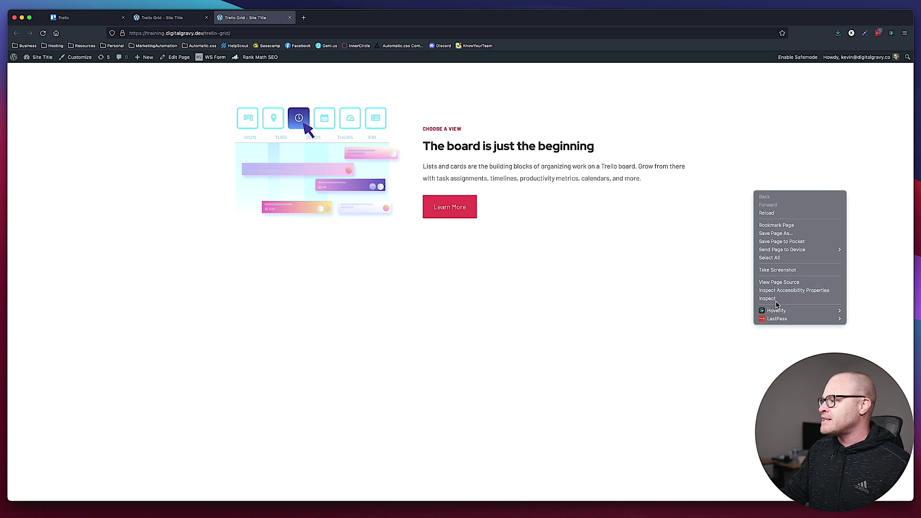
{"action": "left_click", "coordinate": [785, 297]}
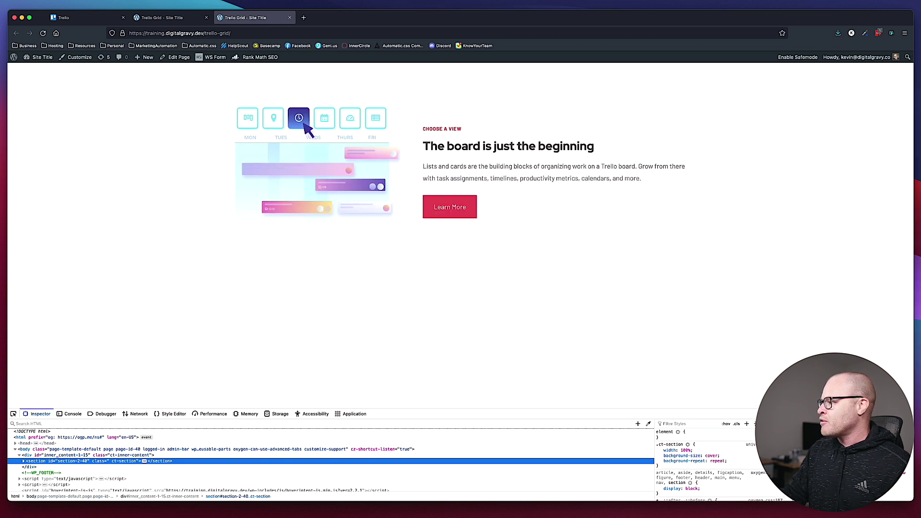
{"action": "key", "text": "super+alt+m"}
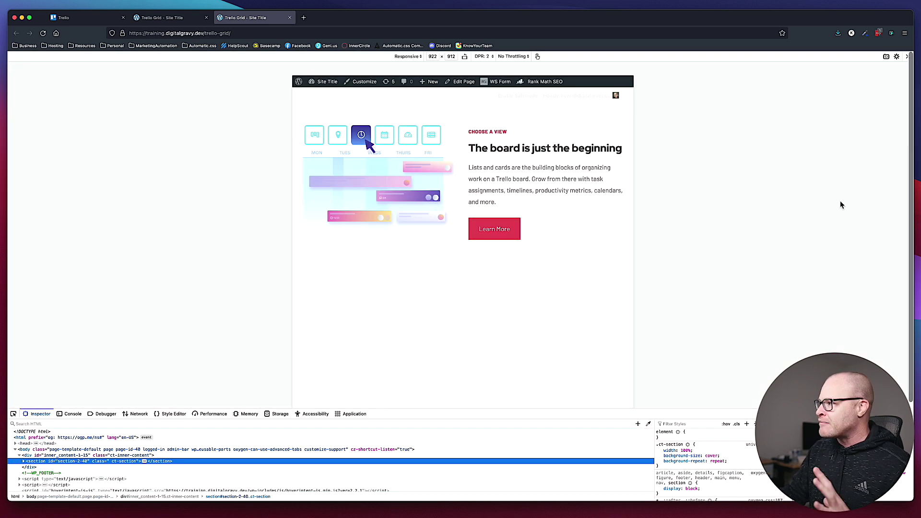
{"action": "left_click_drag", "start_coordinate": [635, 194], "coordinate": [810, 198]}
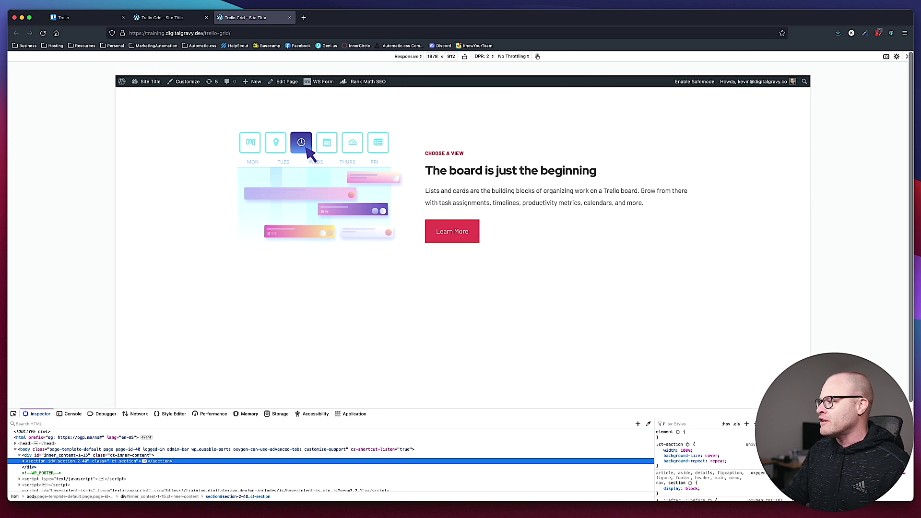
{"action": "key", "text": "super+alt+i"}
Return to the page builder and duplicate the feature row's Grid Wrapper
{"action": "left_click", "coordinate": [162, 18]}
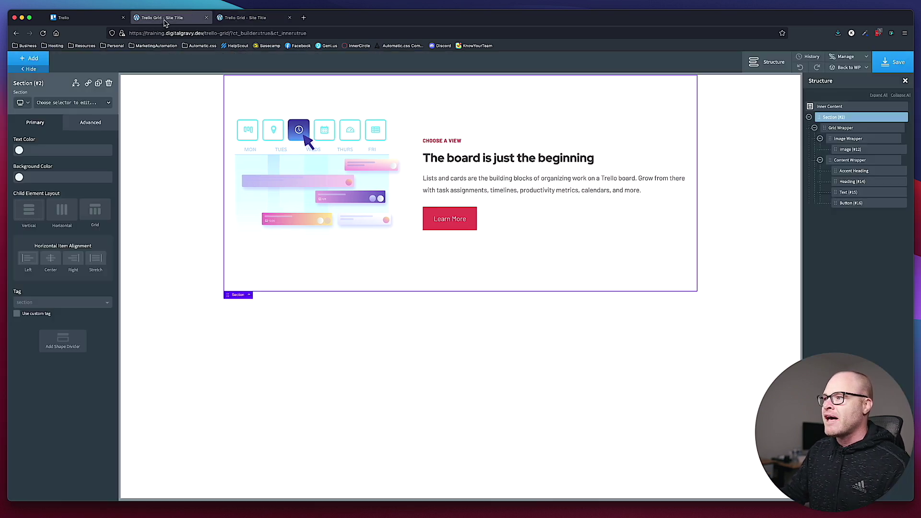
{"action": "left_click", "coordinate": [412, 218]}
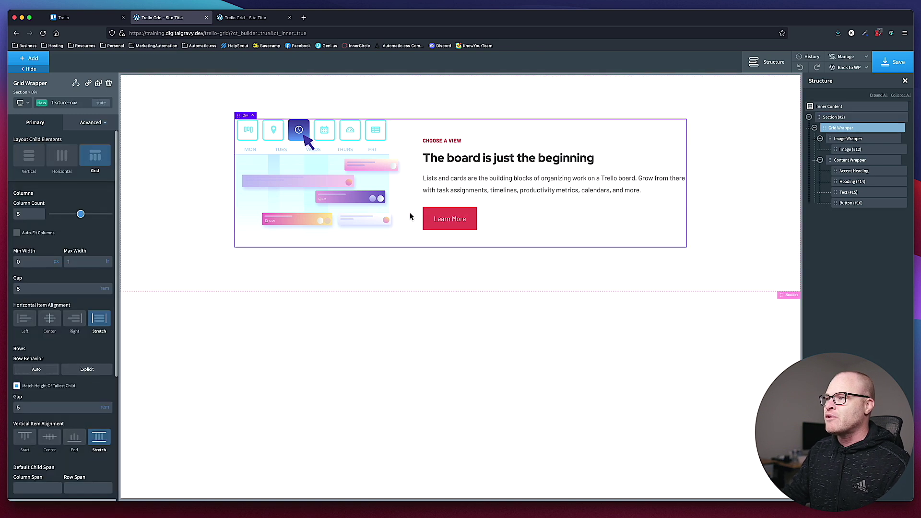
{"action": "left_click", "coordinate": [98, 84]}
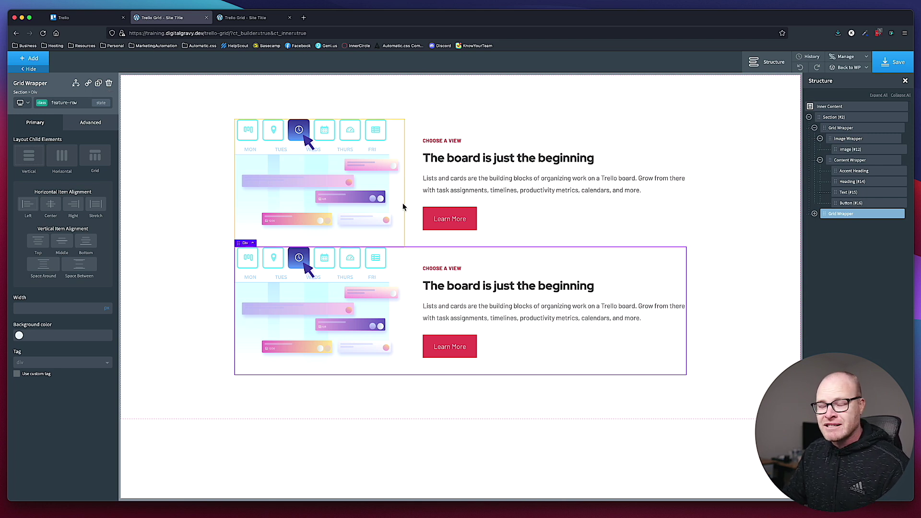
Give the feature-row class a bottom margin that uses a var(--space-…) spacing variable, and check the second row's gap
{"action": "left_click", "coordinate": [421, 170]}
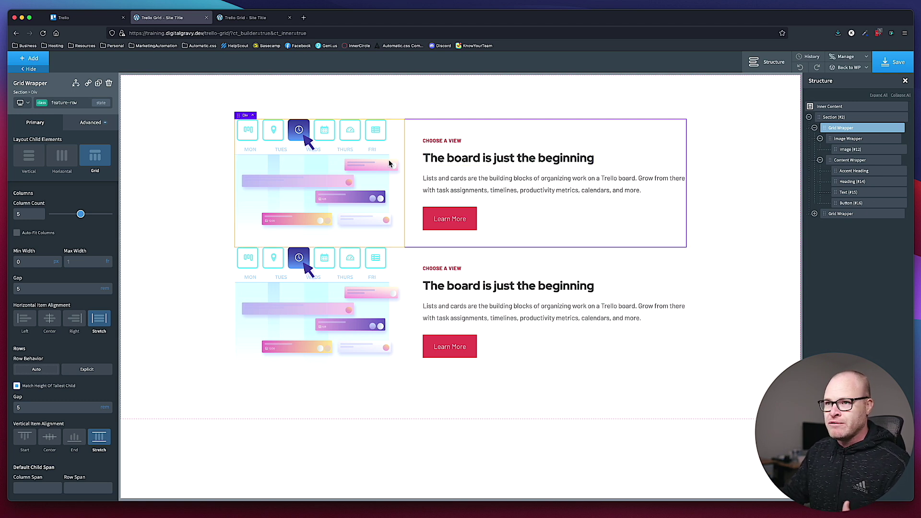
{"action": "left_click", "coordinate": [79, 123]}
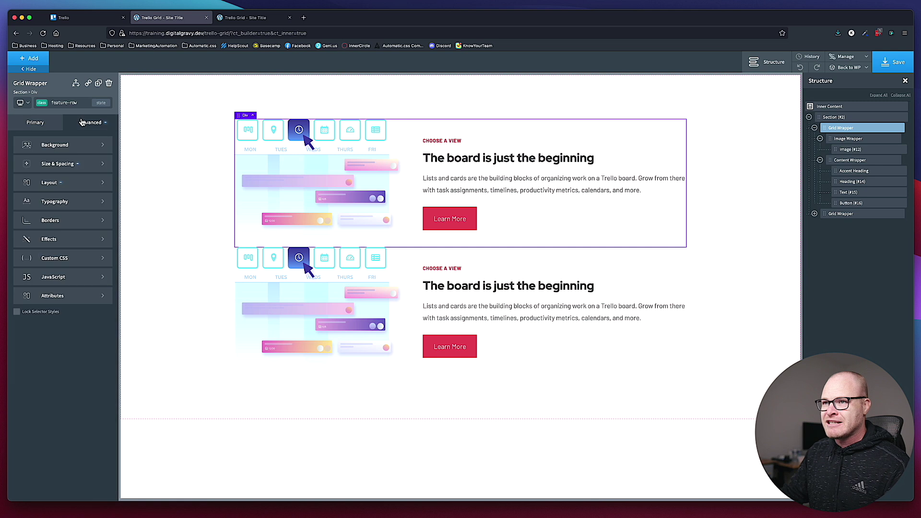
{"action": "left_click", "coordinate": [57, 168]}
{"action": "left_click", "coordinate": [92, 188]}
{"action": "left_click", "coordinate": [95, 223]}
{"action": "left_click", "coordinate": [85, 190]}
{"action": "type", "text": "var(--s"}
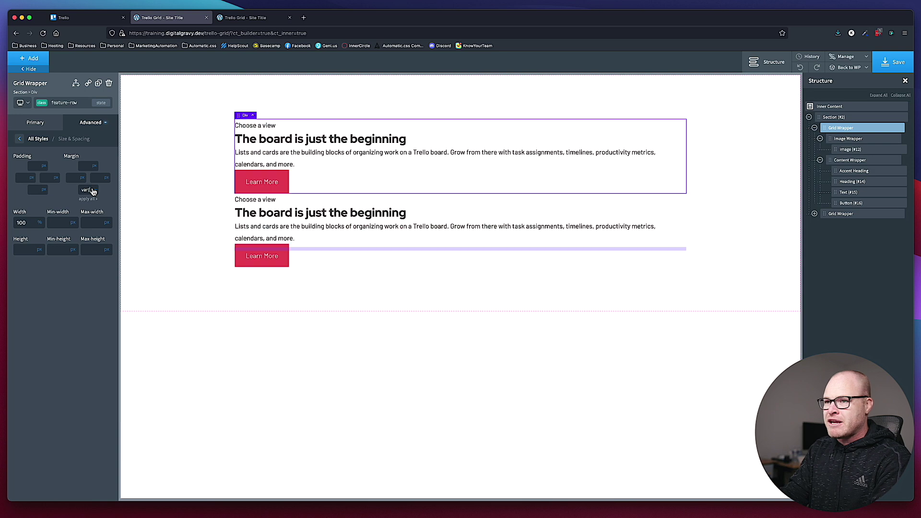
{"action": "type", "text": "pace-"}
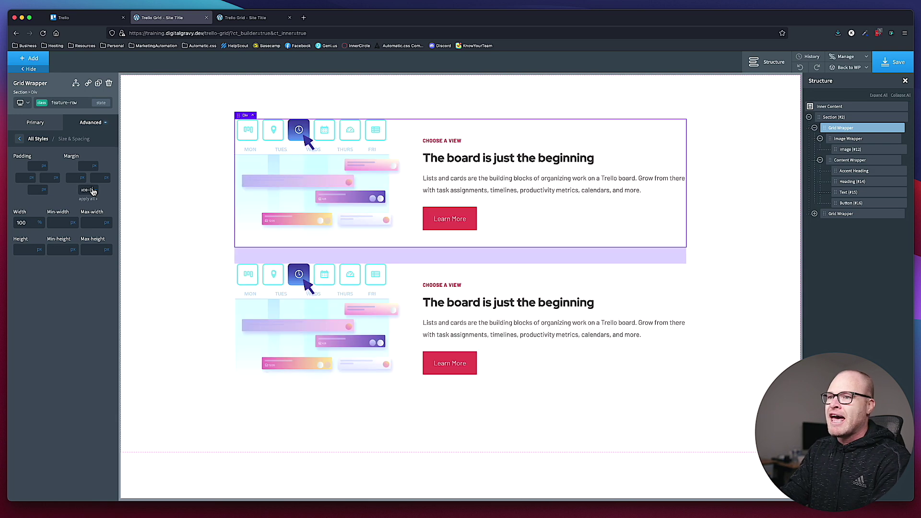
{"action": "type", "text": "ll"}
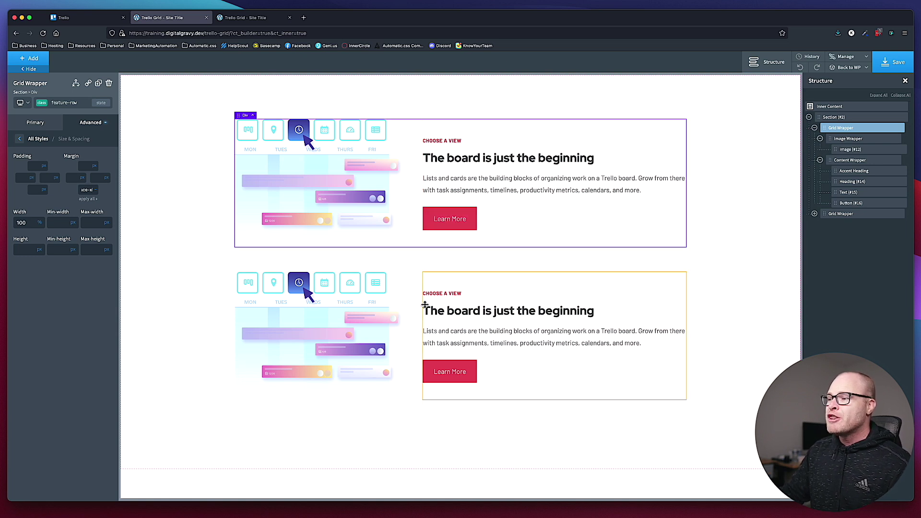
{"action": "left_click", "coordinate": [418, 329]}
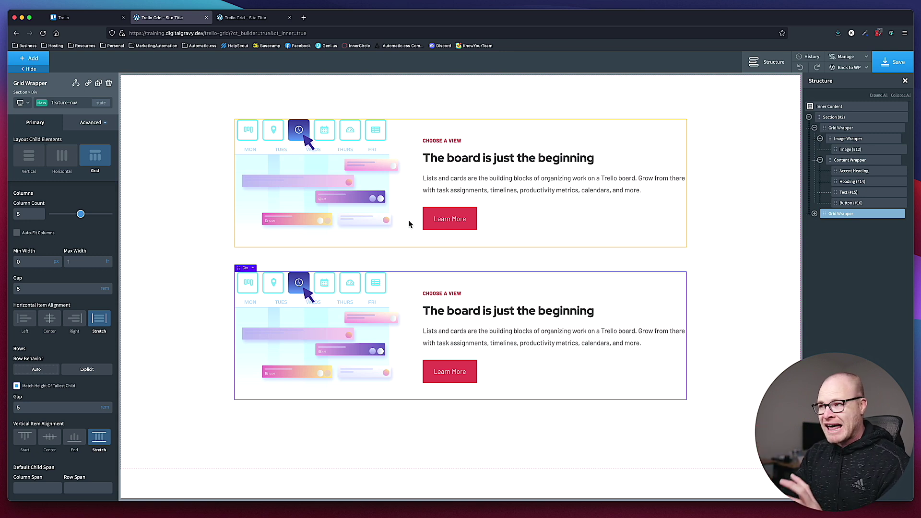
Add a last-of-type pseudo-class state to the first row's feature-row class
{"action": "left_click", "coordinate": [419, 163]}
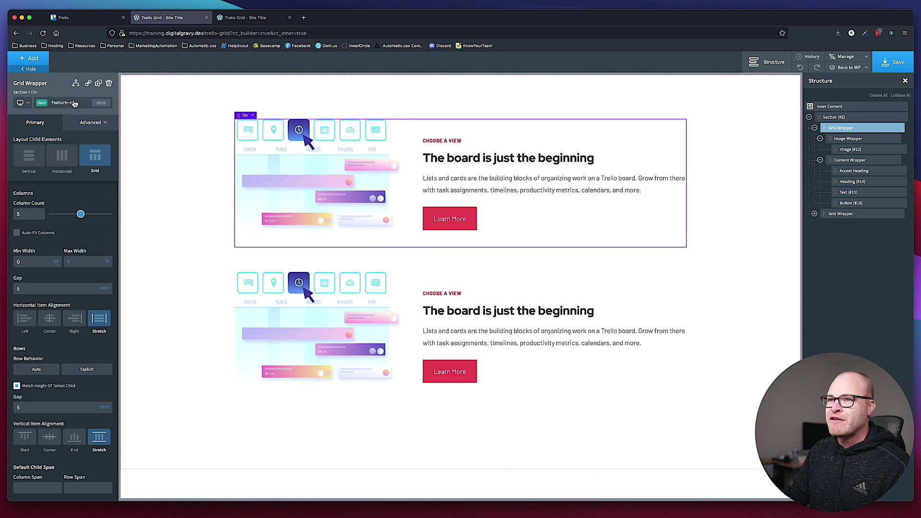
{"action": "left_click", "coordinate": [102, 104]}
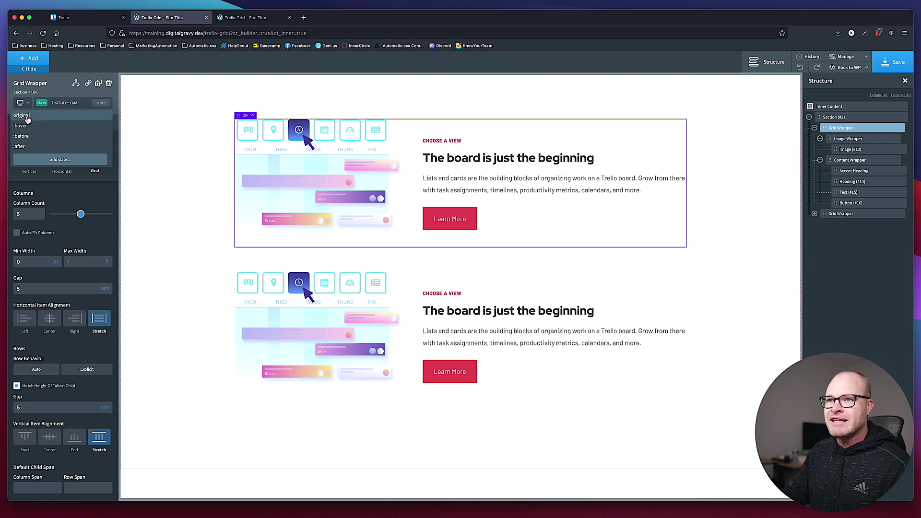
{"action": "left_click", "coordinate": [64, 162]}
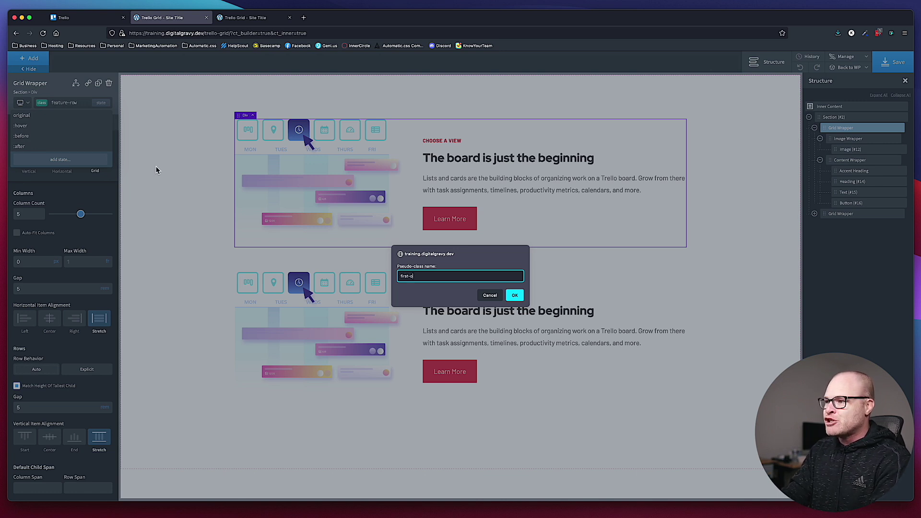
{"action": "key", "text": "super+a"}
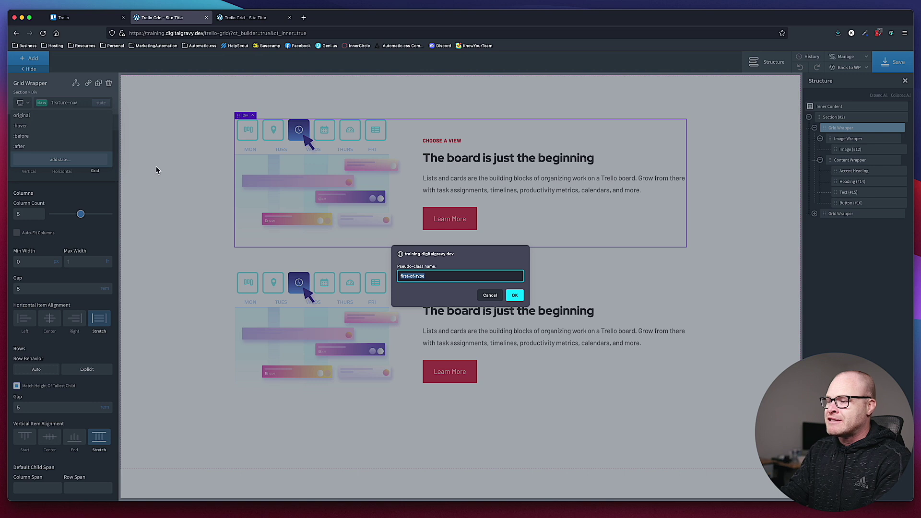
{"action": "type", "text": "last-of-typ"}
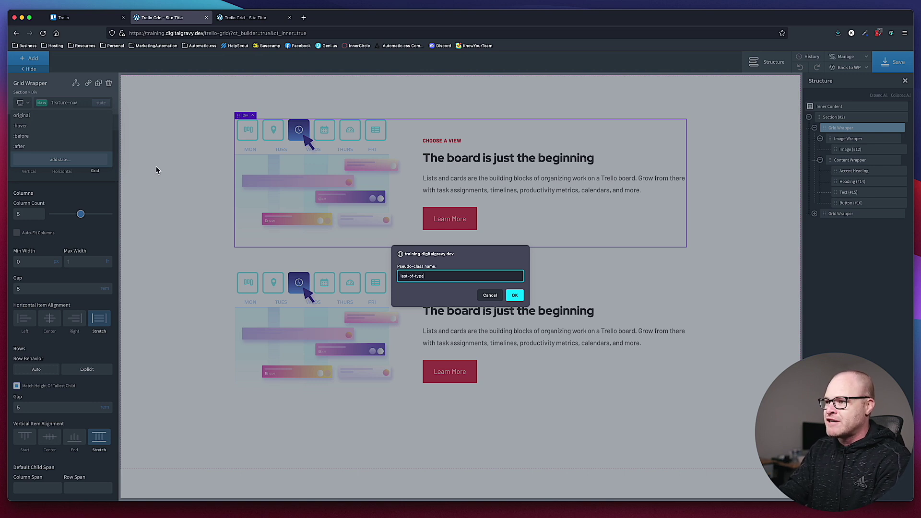
{"action": "type", "text": "e"}
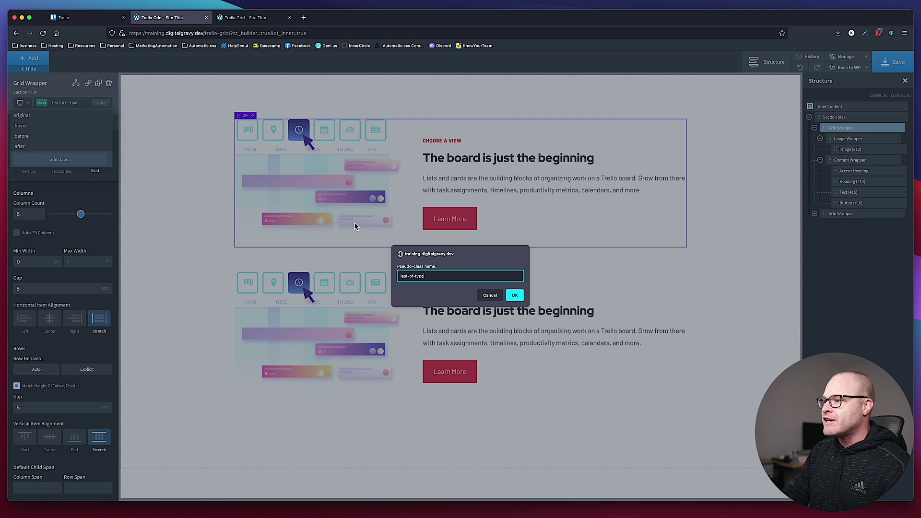
{"action": "left_click", "coordinate": [513, 296]}
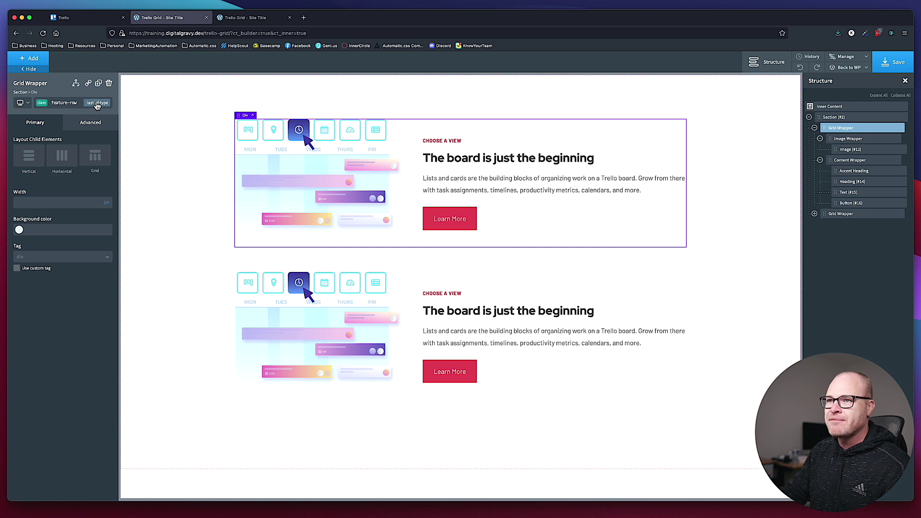
Set the bottom margin of the feature-row class's last-of-type state to 0
{"action": "left_click", "coordinate": [87, 127]}
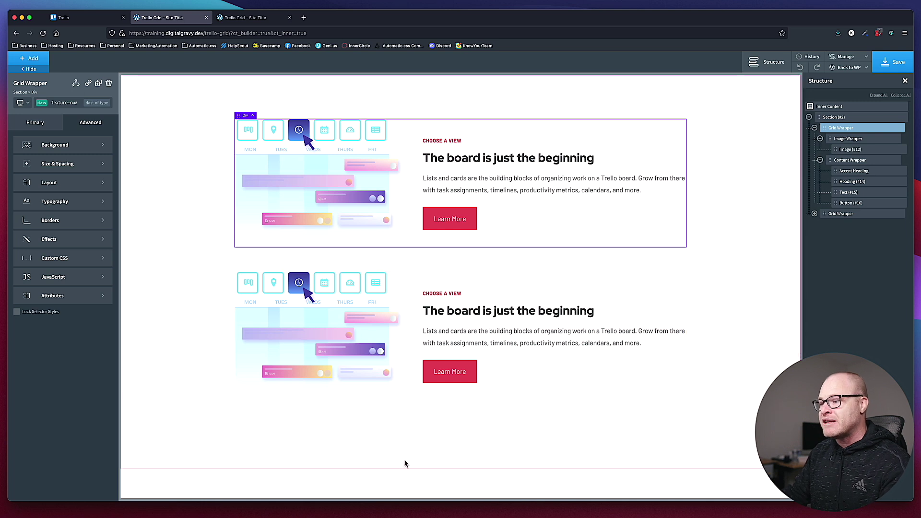
{"action": "left_click", "coordinate": [79, 165]}
{"action": "left_click", "coordinate": [87, 190]}
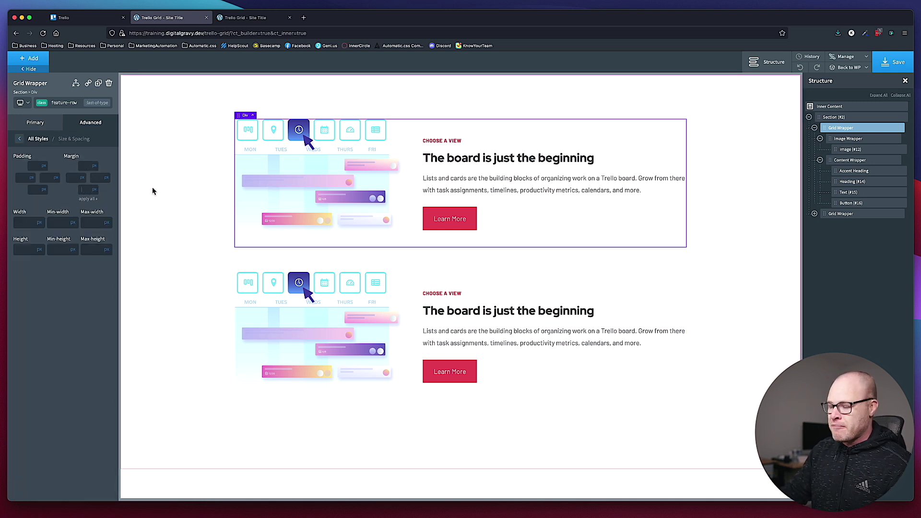
{"action": "type", "text": "0"}
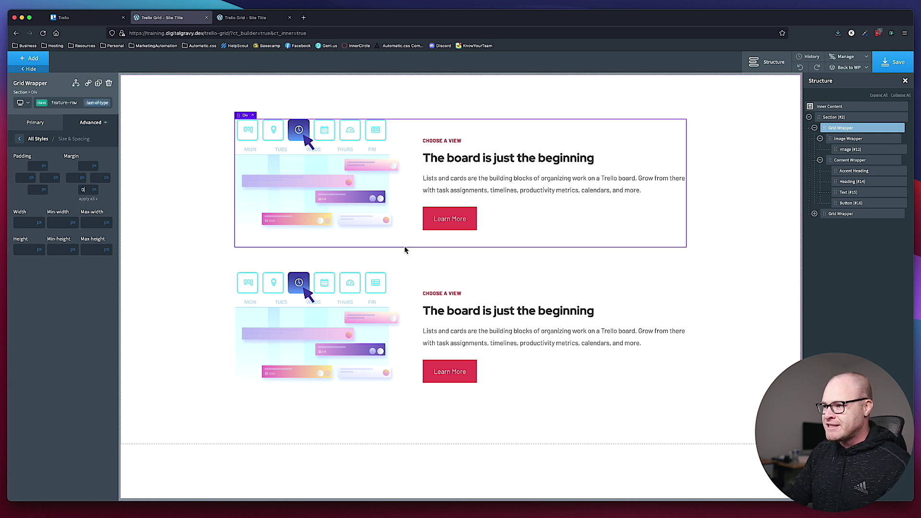
Add a button to the section, try it between the two feature rows, and move it back below them
{"action": "left_click", "coordinate": [399, 402]}
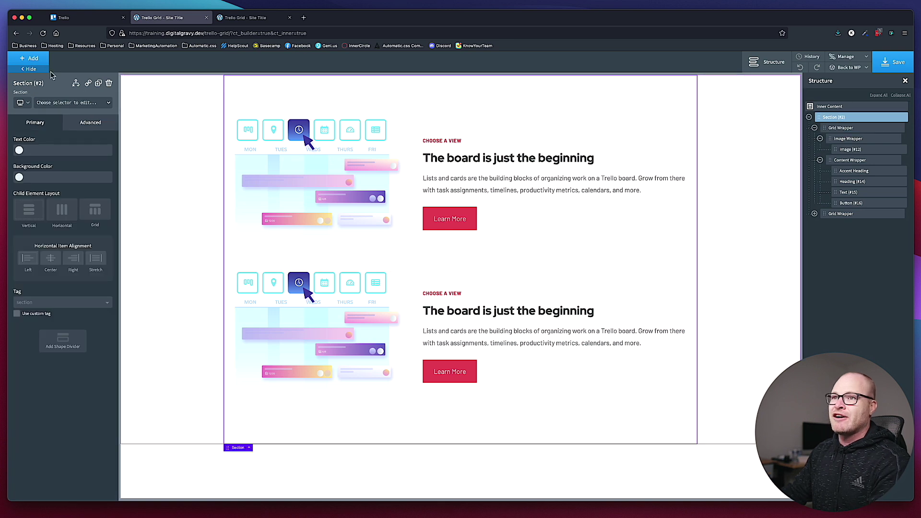
{"action": "left_click", "coordinate": [38, 59]}
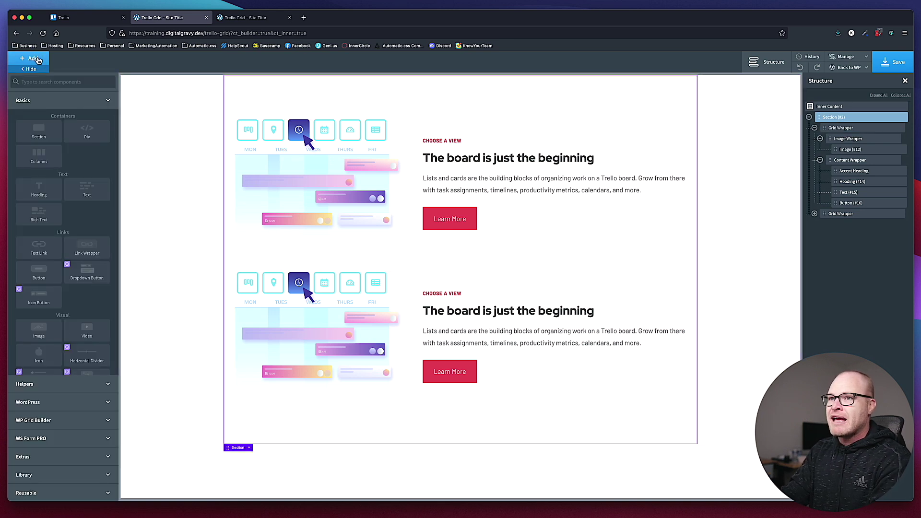
{"action": "left_click", "coordinate": [54, 80]}
{"action": "type", "text": "butt"}
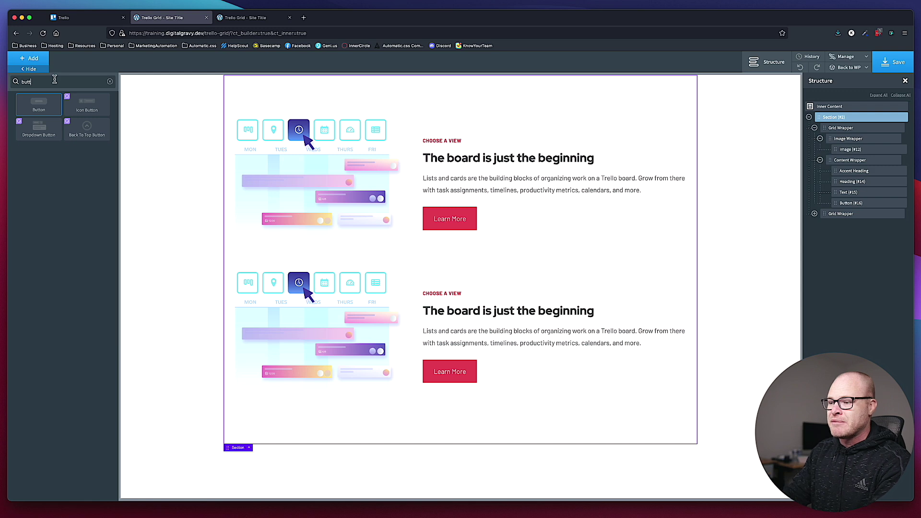
{"action": "left_click", "coordinate": [39, 104]}
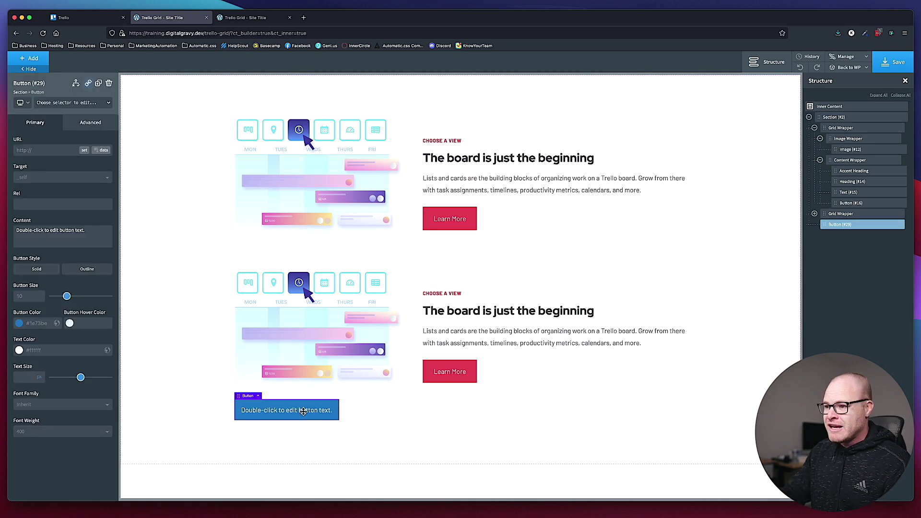
{"action": "left_click_drag", "start_coordinate": [303, 411], "coordinate": [303, 243]}
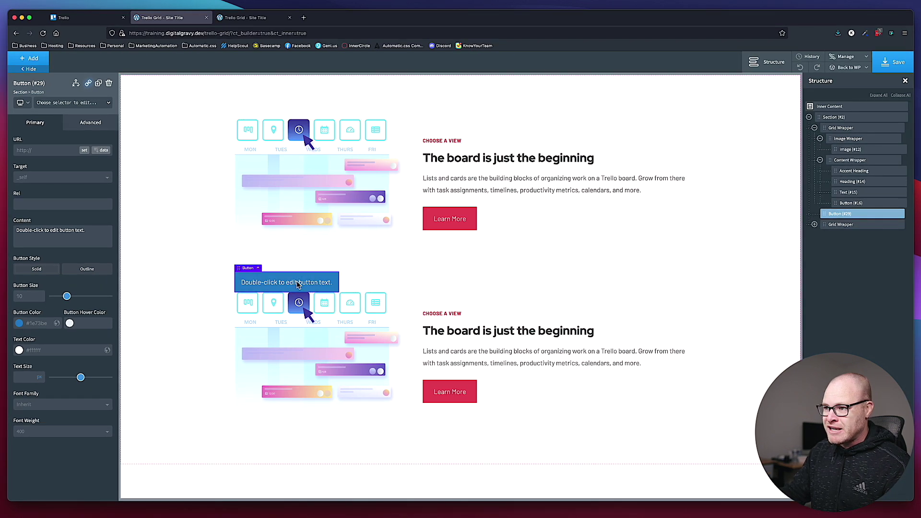
{"action": "left_click_drag", "start_coordinate": [298, 282], "coordinate": [296, 433]}
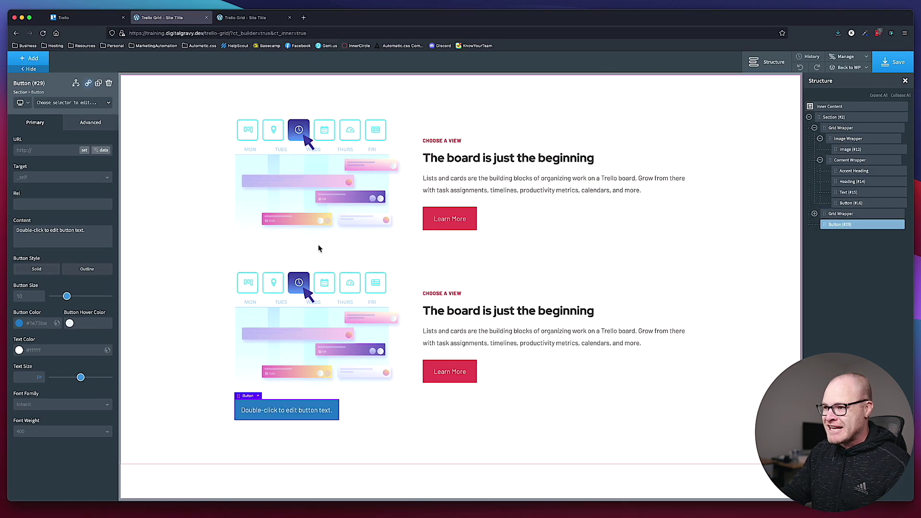
Duplicate the second feature row's Grid Wrapper to add a third row above the button
{"action": "left_click", "coordinate": [414, 198]}
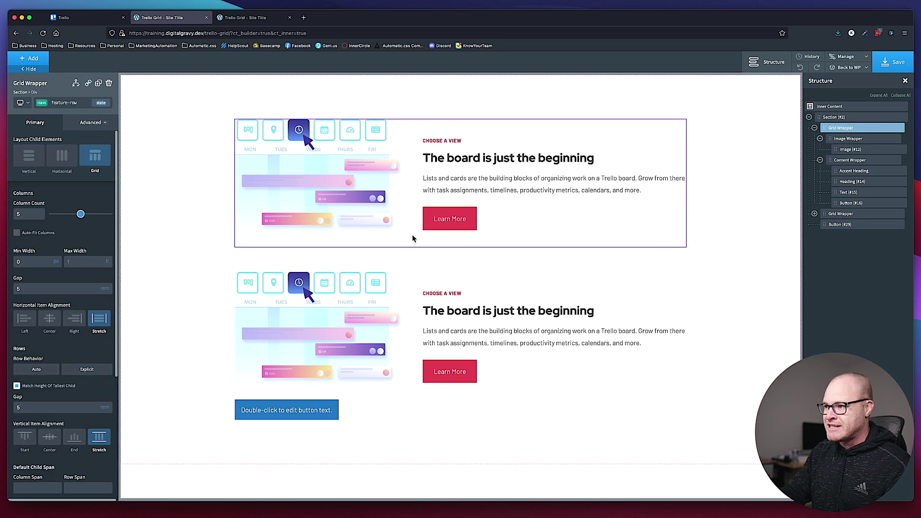
{"action": "left_click", "coordinate": [325, 414]}
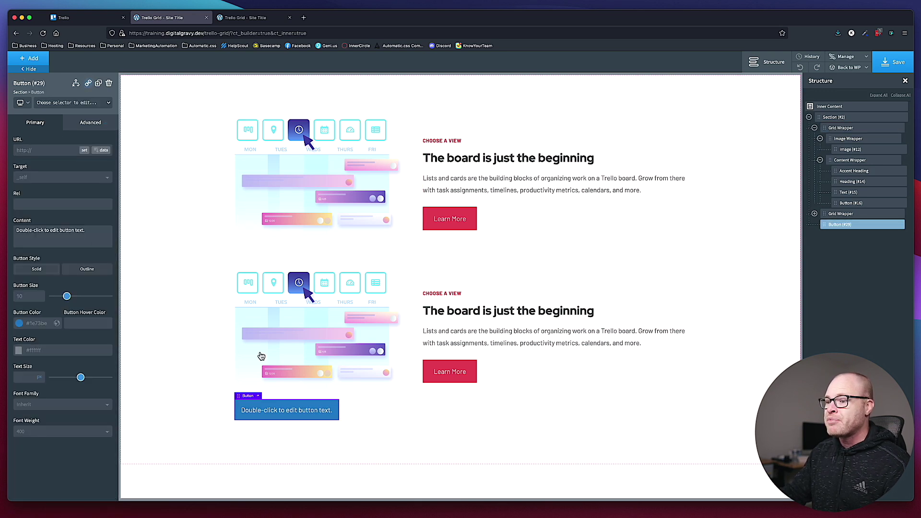
{"action": "left_click", "coordinate": [411, 326]}
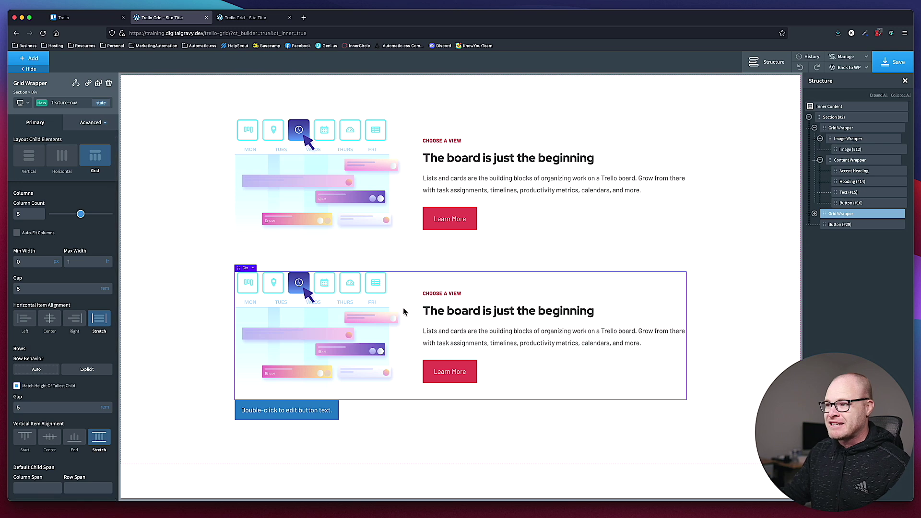
{"action": "left_click", "coordinate": [98, 83]}
Delete the blue placeholder button below the third feature row
{"action": "scroll", "coordinate": [342, 281], "scroll_direction": "down", "scroll_amount": 3}
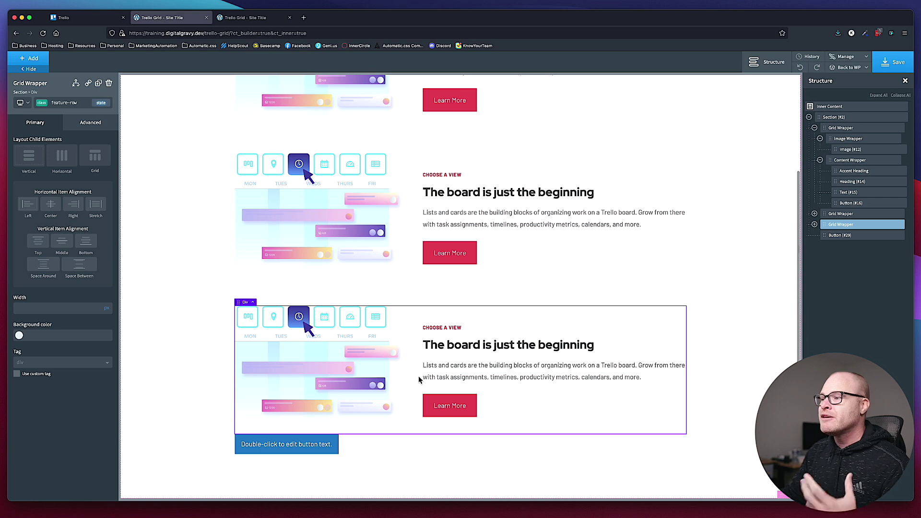
{"action": "scroll", "coordinate": [427, 346], "scroll_direction": "up", "scroll_amount": 1}
{"action": "scroll", "coordinate": [431, 335], "scroll_direction": "down", "scroll_amount": 1}
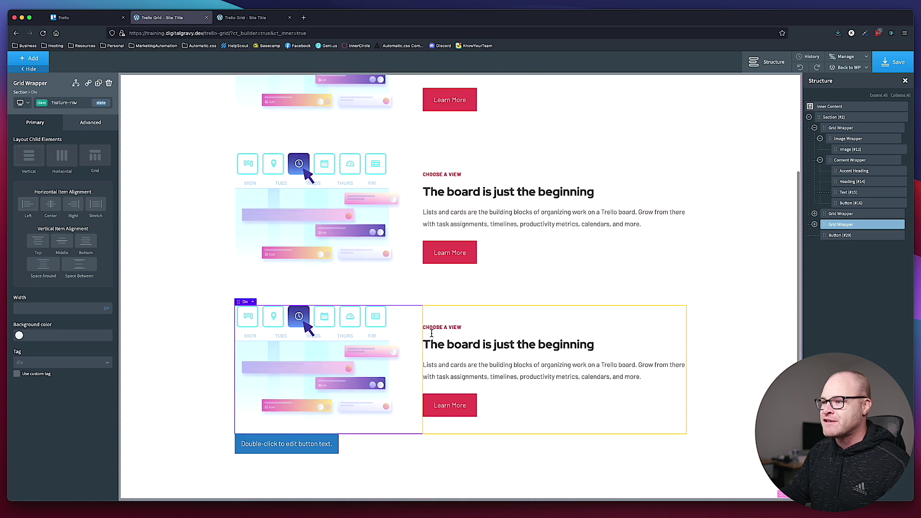
{"action": "left_click", "coordinate": [316, 450]}
{"action": "left_click", "coordinate": [109, 83]}
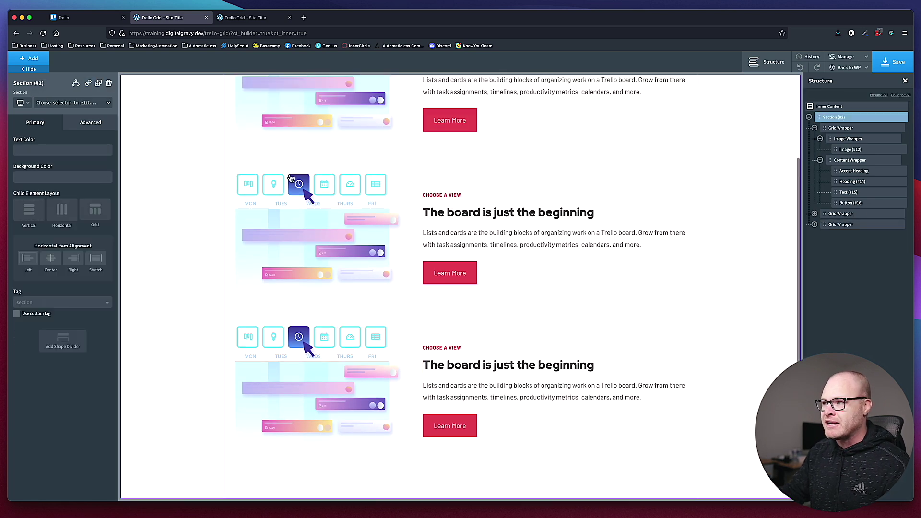
{"action": "left_click", "coordinate": [407, 351]}
{"action": "scroll", "coordinate": [393, 300], "scroll_direction": "up", "scroll_amount": 2}
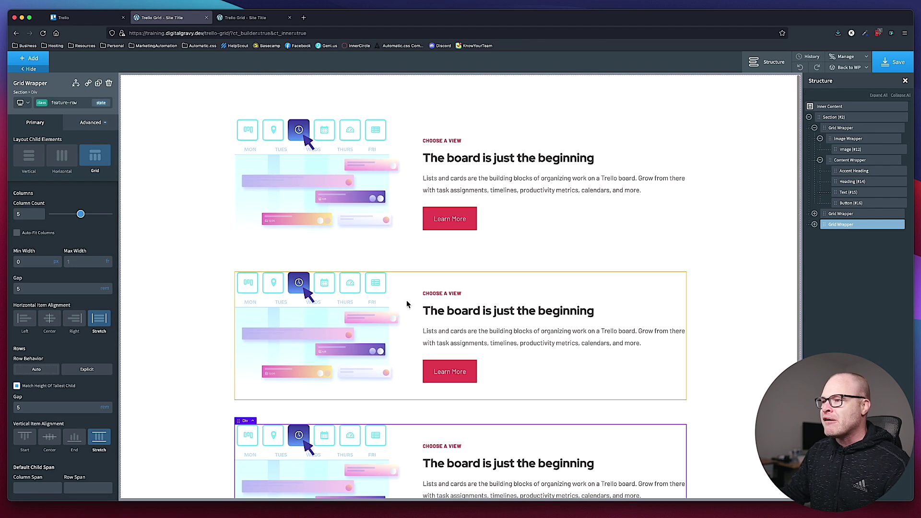
{"action": "scroll", "coordinate": [405, 303], "scroll_direction": "down", "scroll_amount": 2}
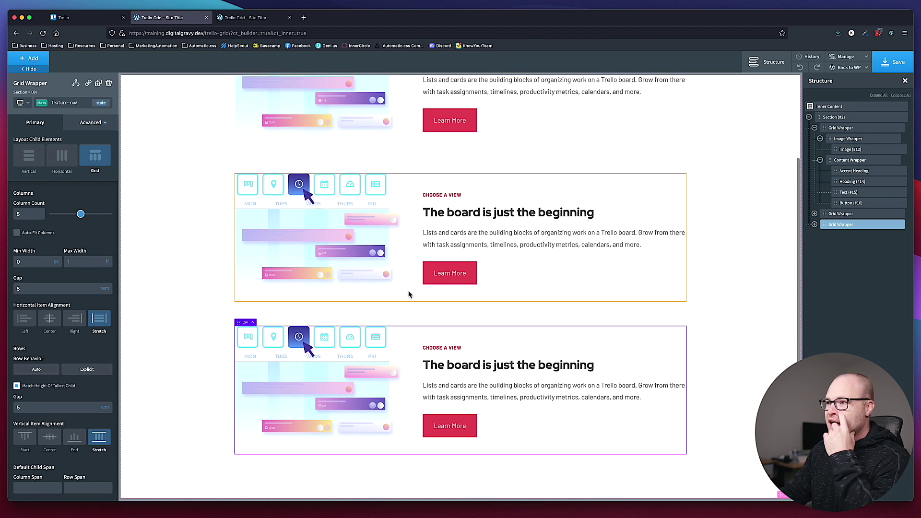
{"action": "scroll", "coordinate": [418, 233], "scroll_direction": "up", "scroll_amount": 2}
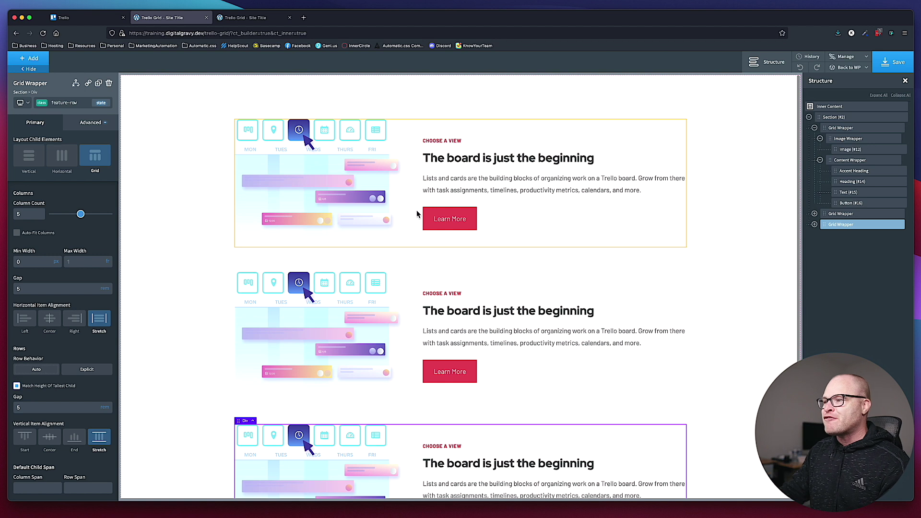
{"action": "left_click", "coordinate": [409, 321]}
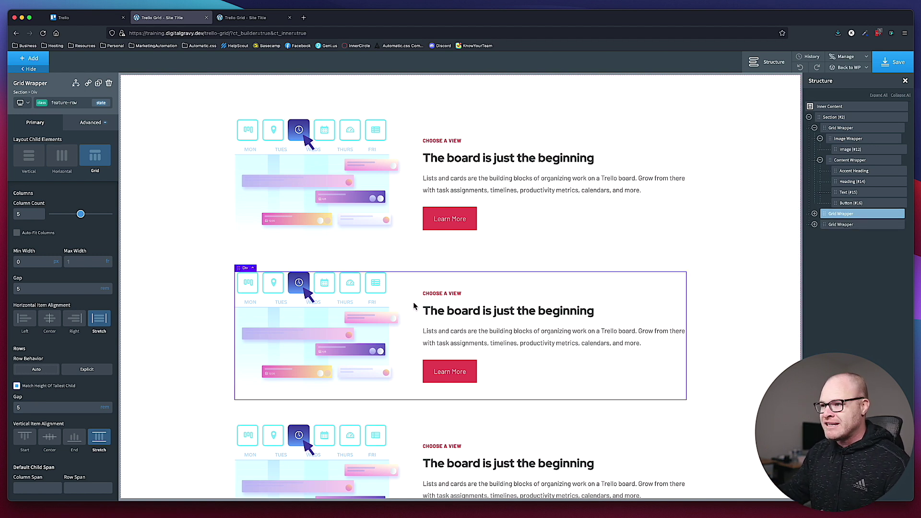
{"action": "left_click", "coordinate": [502, 294]}
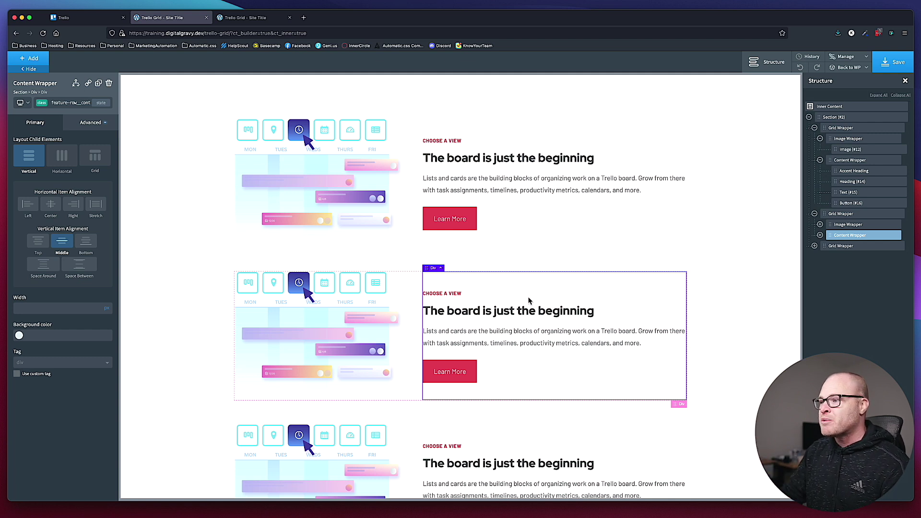
{"action": "left_click", "coordinate": [417, 300]}
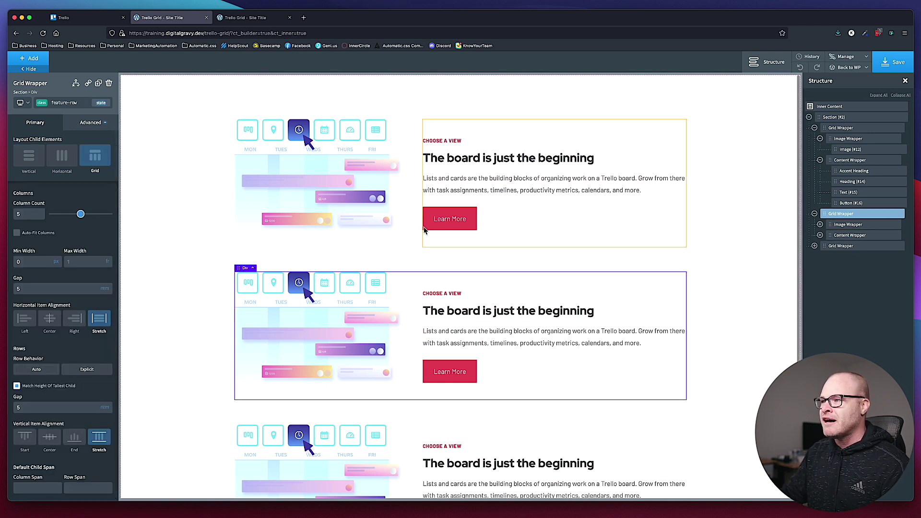
Add an nth-of-type(2n) state to the feature-row class on the first row's Grid Wrapper
{"action": "left_click", "coordinate": [418, 185]}
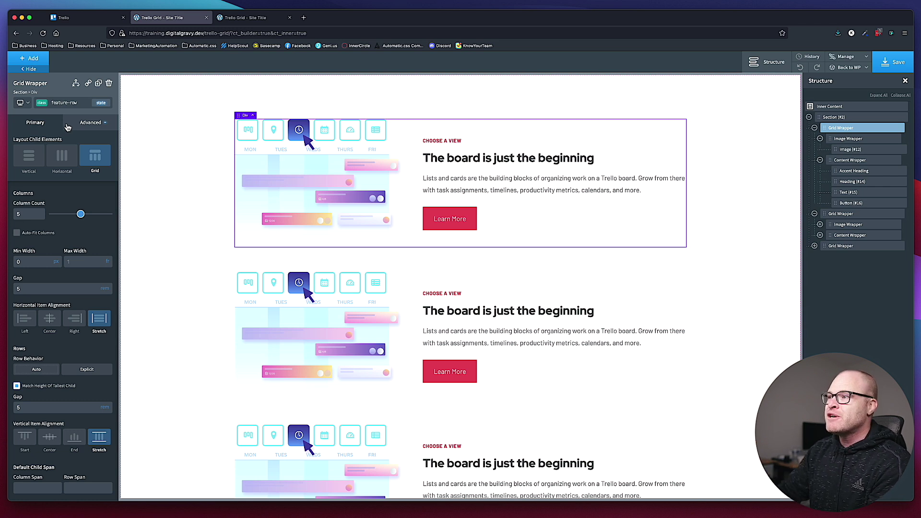
{"action": "left_click", "coordinate": [101, 103]}
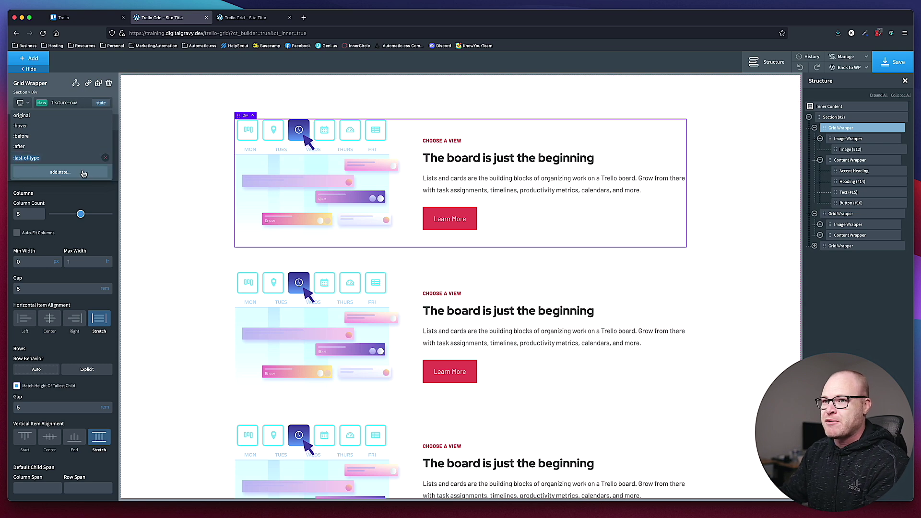
{"action": "left_click", "coordinate": [70, 174]}
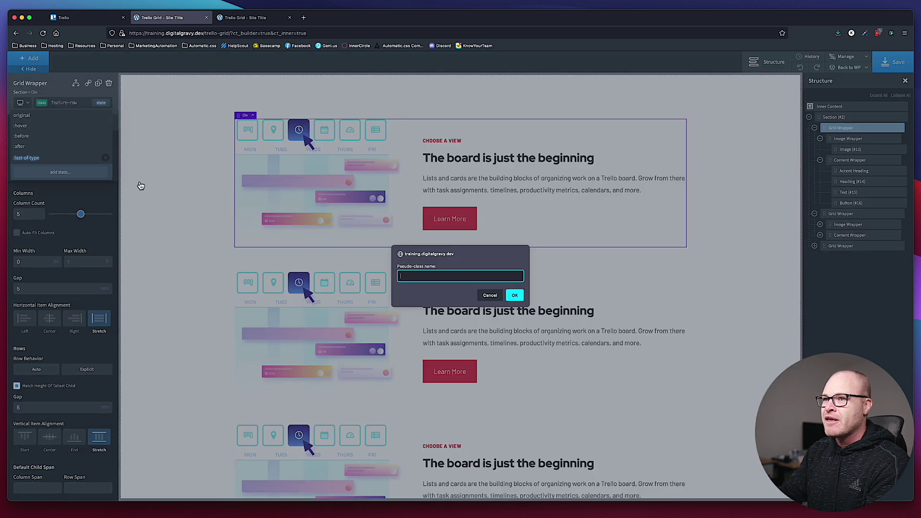
{"action": "type", "text": "nth-of-type(2n"}
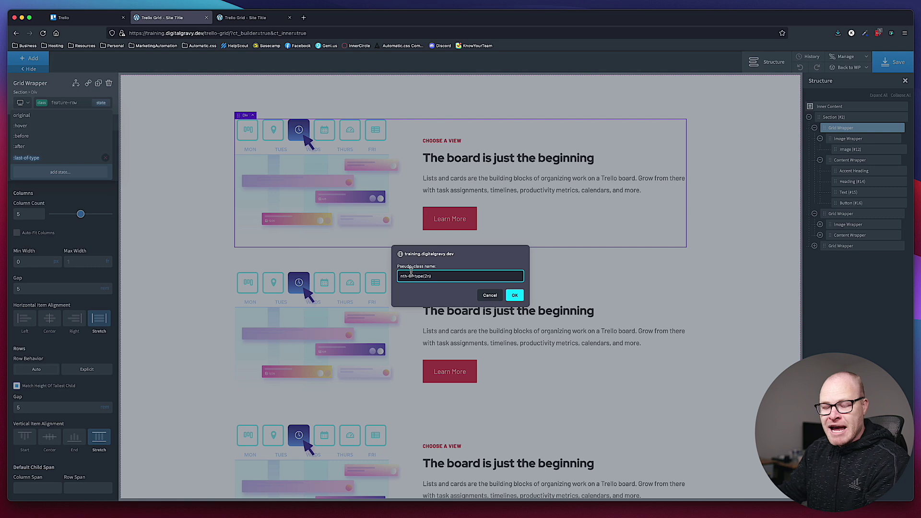
{"action": "left_click", "coordinate": [514, 296]}
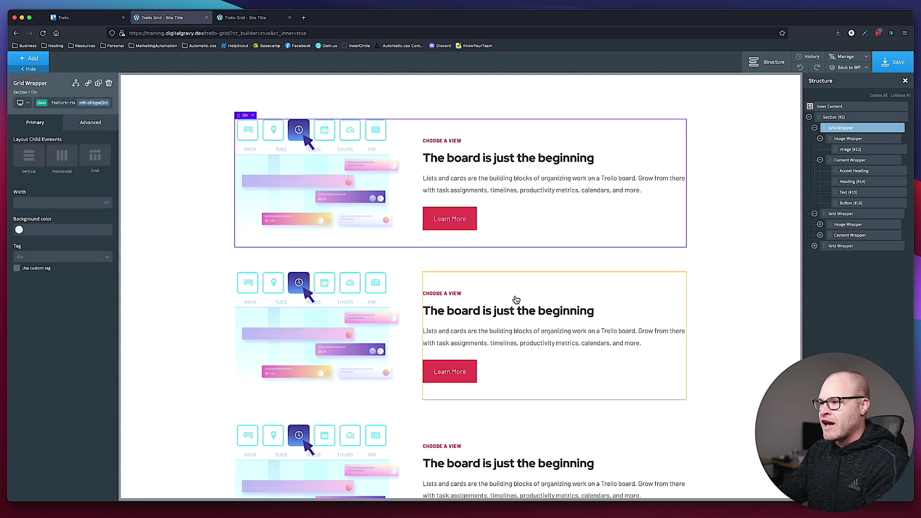
Give the feature-row class's nth-of-type(2n) state a 2 px solid border and review which rows it targets
{"action": "left_click", "coordinate": [91, 123]}
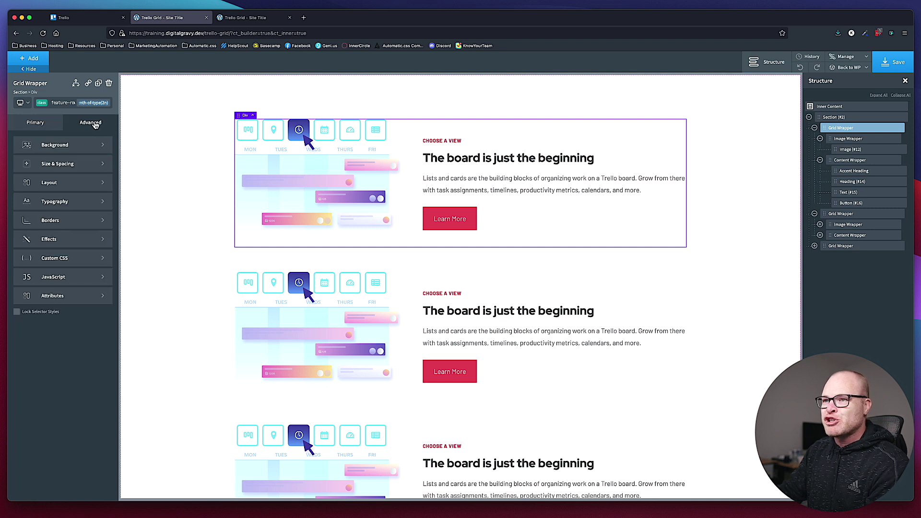
{"action": "left_click", "coordinate": [79, 220]}
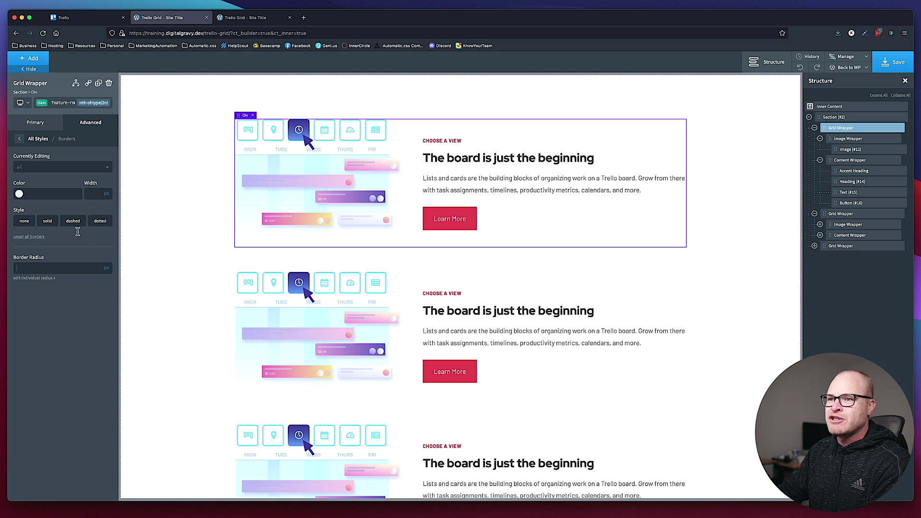
{"action": "left_click", "coordinate": [52, 223]}
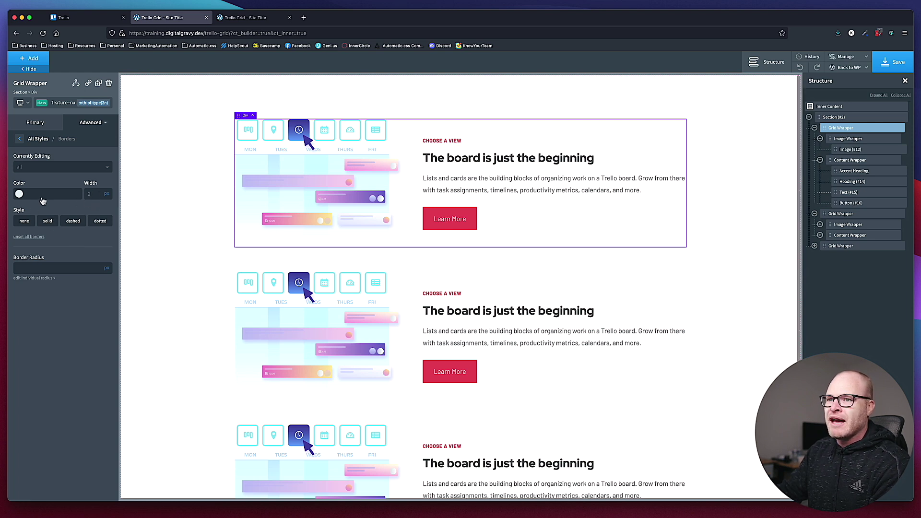
{"action": "left_click", "coordinate": [46, 222]}
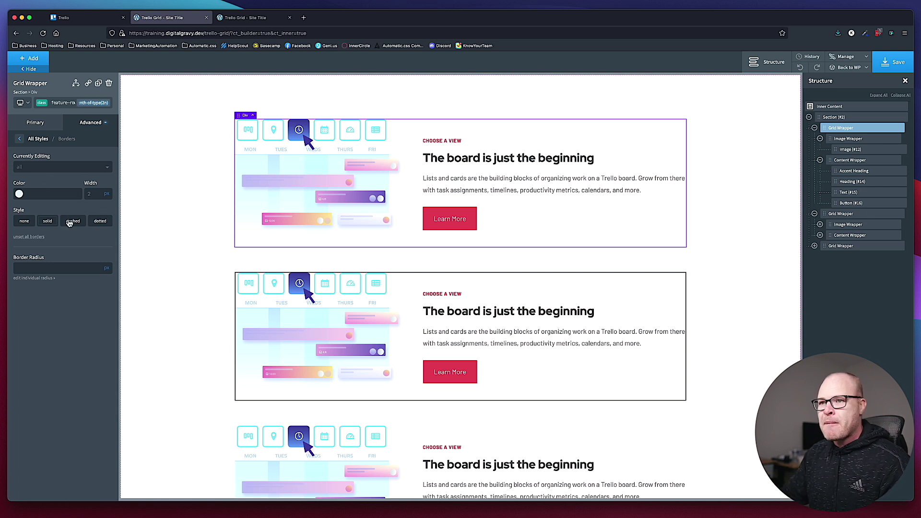
{"action": "scroll", "coordinate": [195, 249], "scroll_direction": "down", "scroll_amount": 1}
{"action": "scroll", "coordinate": [195, 249], "scroll_direction": "down", "scroll_amount": 2}
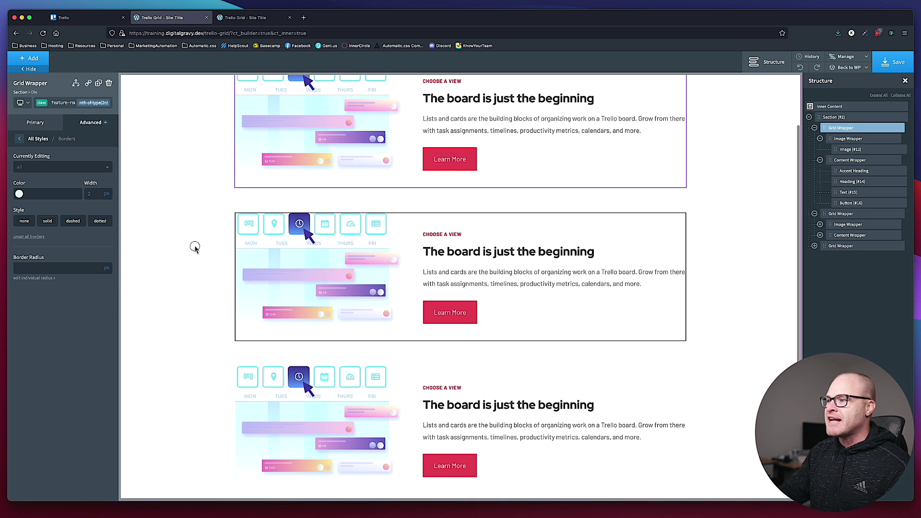
{"action": "left_click", "coordinate": [357, 190]}
{"action": "scroll", "coordinate": [573, 278], "scroll_direction": "down", "scroll_amount": 2}
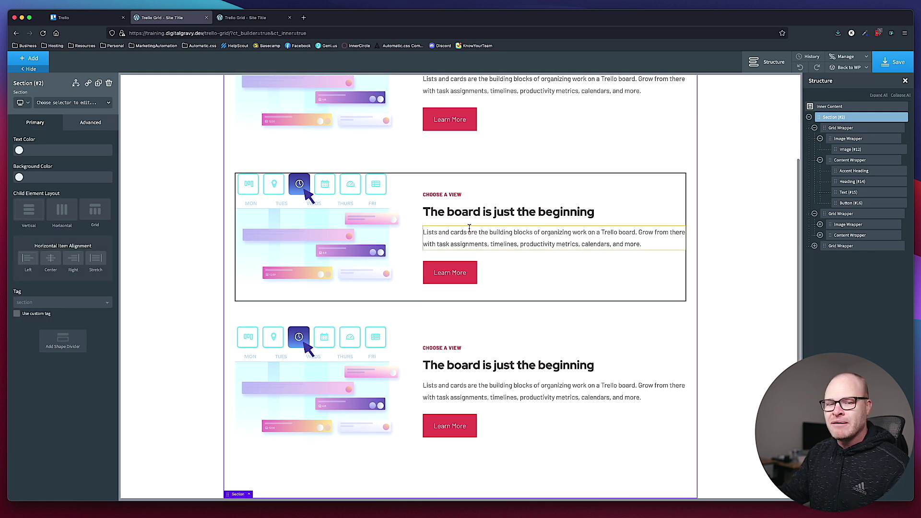
Duplicate the third feature row's Grid Wrapper to add a fourth row at the end of the section
{"action": "left_click", "coordinate": [419, 347]}
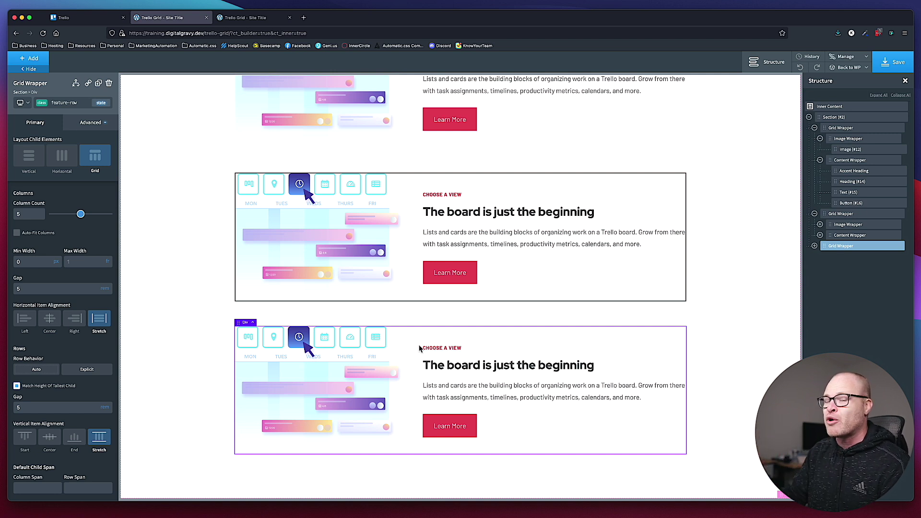
{"action": "scroll", "coordinate": [351, 317], "scroll_direction": "up", "scroll_amount": 1}
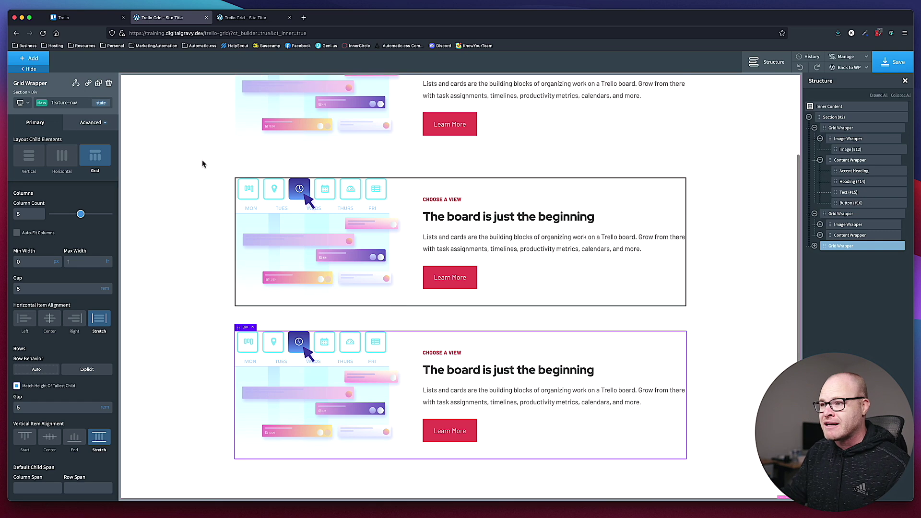
{"action": "left_click", "coordinate": [98, 84]}
{"action": "scroll", "coordinate": [336, 288], "scroll_direction": "down", "scroll_amount": 3}
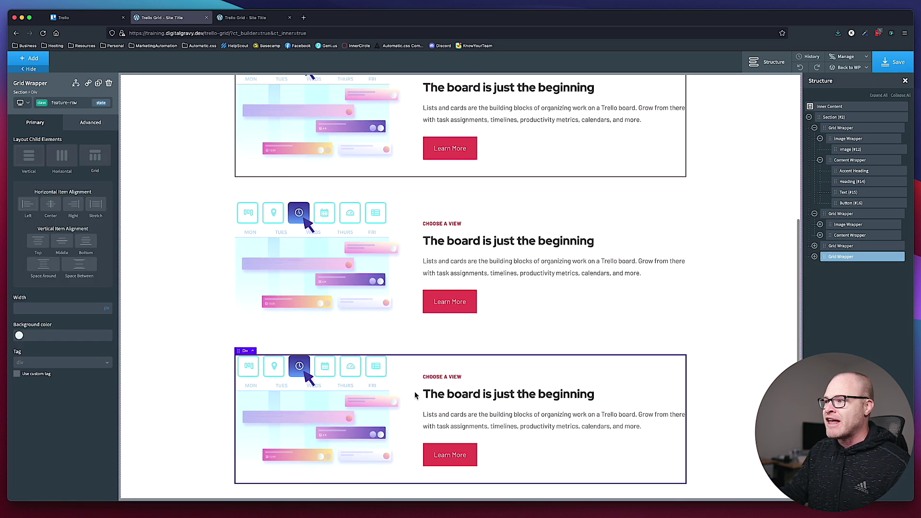
Save the page, check the alternating row borders on the front end, and return to the builder
{"action": "key", "text": "super+s"}
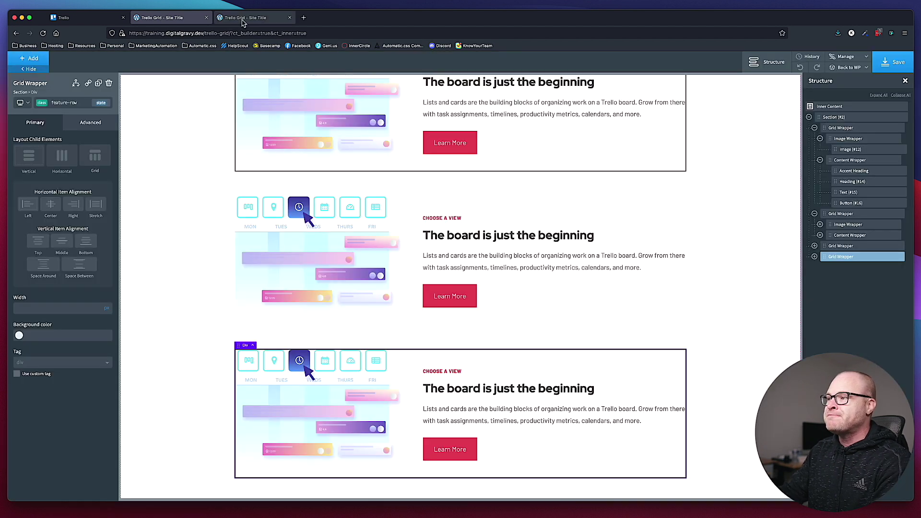
{"action": "left_click", "coordinate": [249, 18]}
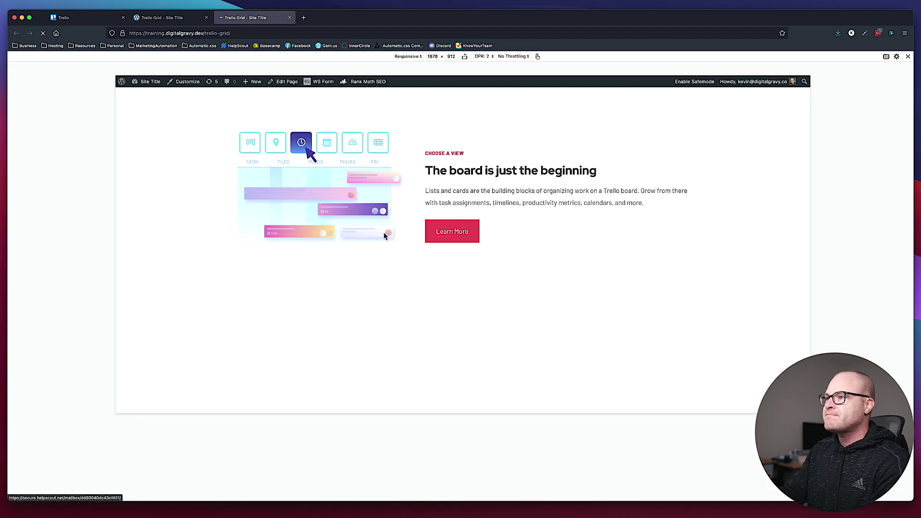
{"action": "scroll", "coordinate": [397, 262], "scroll_direction": "down", "scroll_amount": 3}
{"action": "scroll", "coordinate": [397, 267], "scroll_direction": "up", "scroll_amount": 2}
{"action": "scroll", "coordinate": [398, 264], "scroll_direction": "up", "scroll_amount": 2}
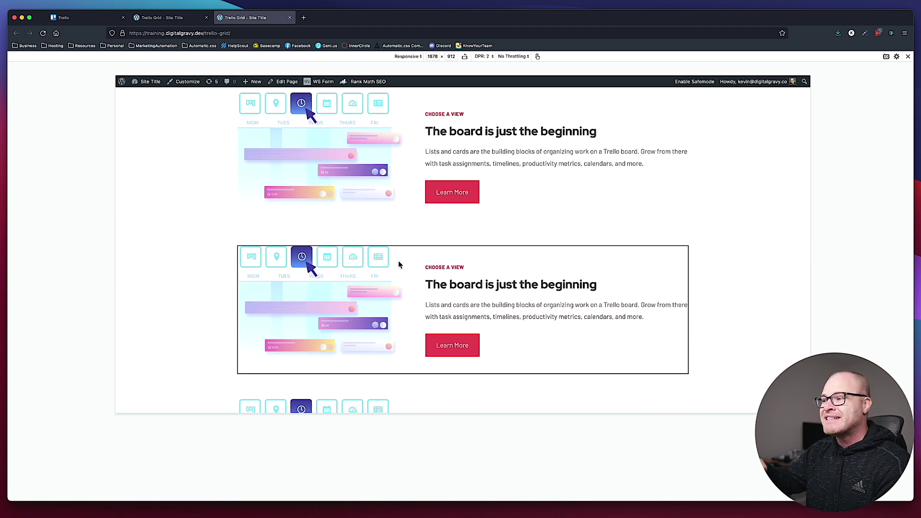
{"action": "left_click", "coordinate": [177, 18]}
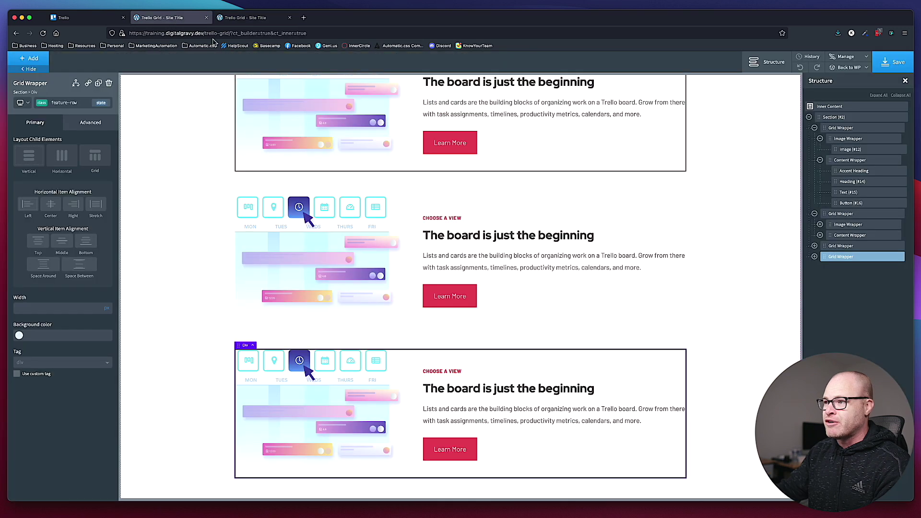
Remove the test border from the feature-row class's nth-of-type(2n) state
{"action": "left_click", "coordinate": [369, 161]}
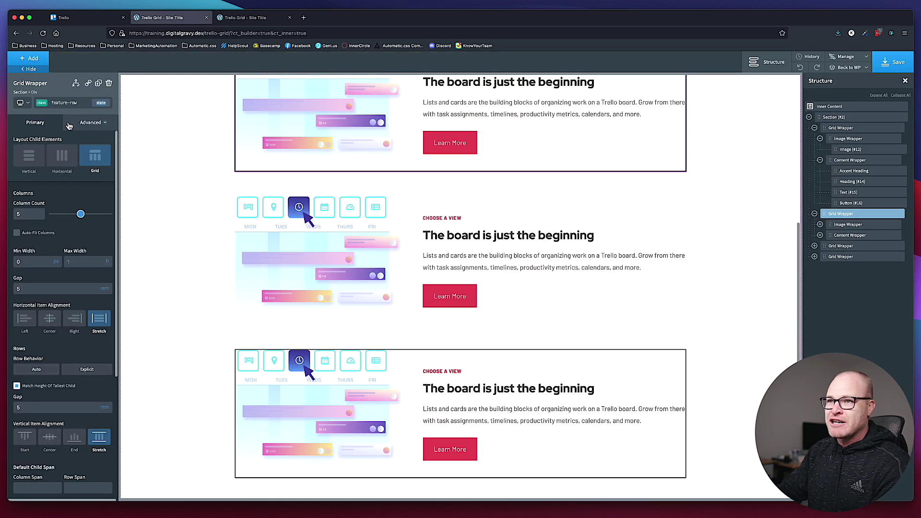
{"action": "left_click", "coordinate": [101, 103]}
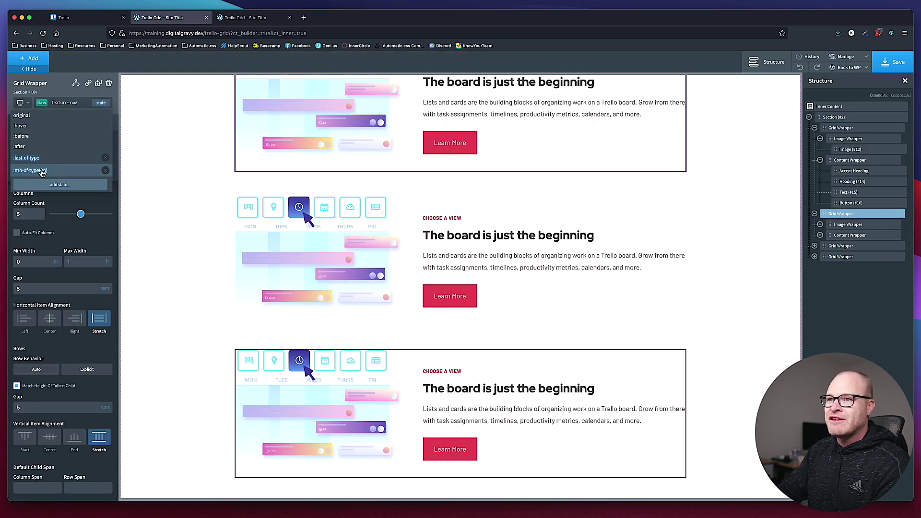
{"action": "left_click", "coordinate": [28, 170]}
{"action": "left_click", "coordinate": [90, 122]}
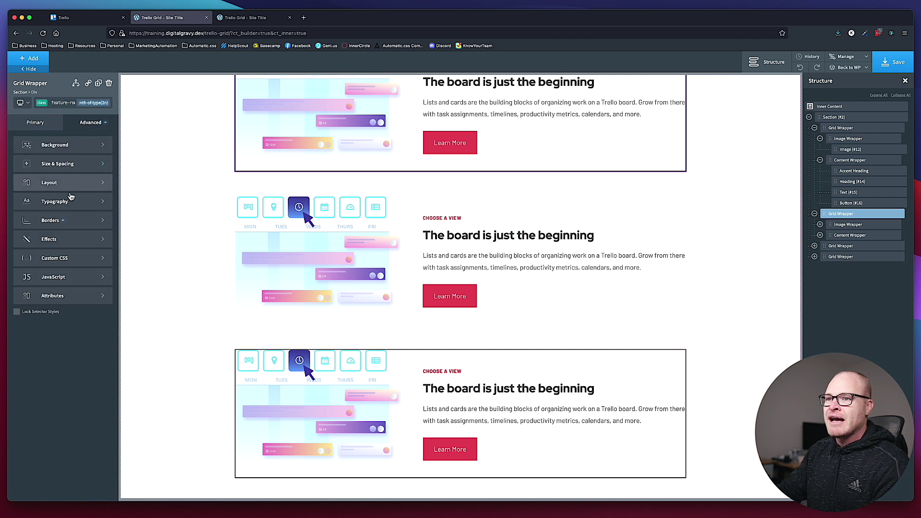
{"action": "left_click", "coordinate": [67, 219]}
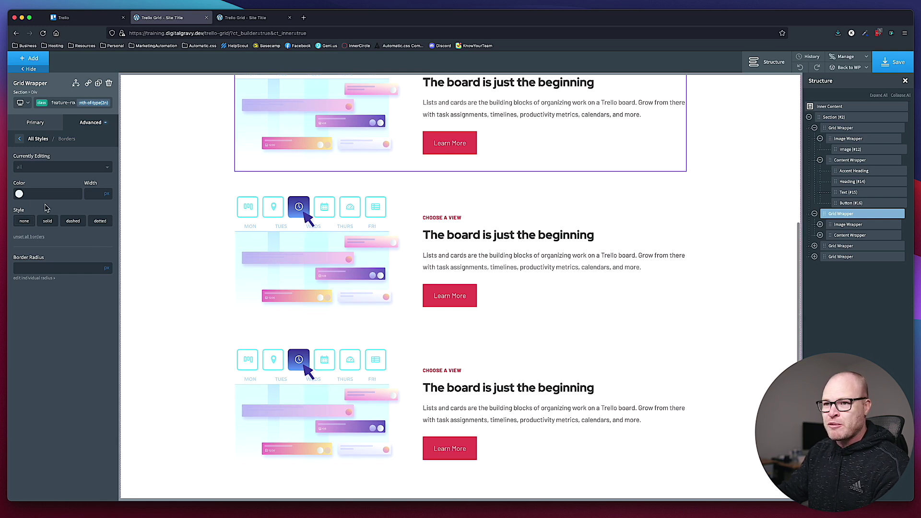
{"action": "scroll", "coordinate": [192, 216], "scroll_direction": "down", "scroll_amount": 2}
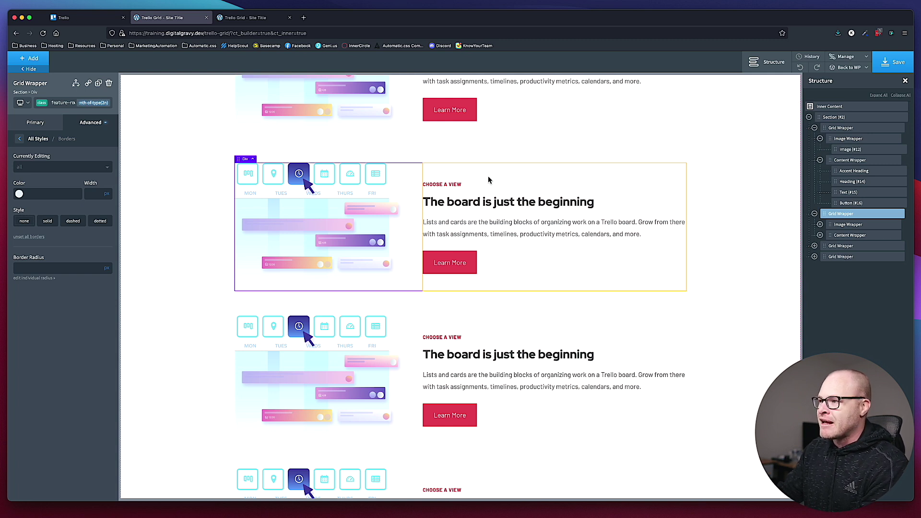
{"action": "left_click", "coordinate": [565, 183]}
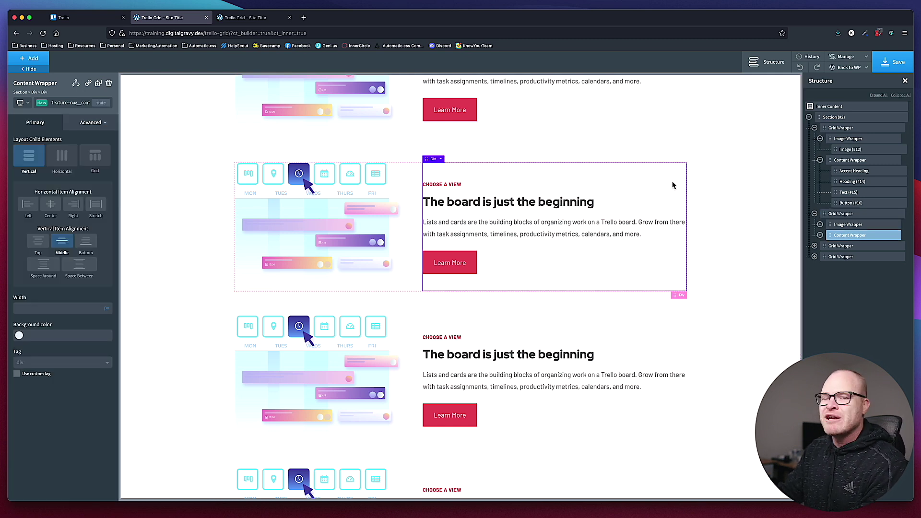
{"action": "left_click", "coordinate": [689, 178]}
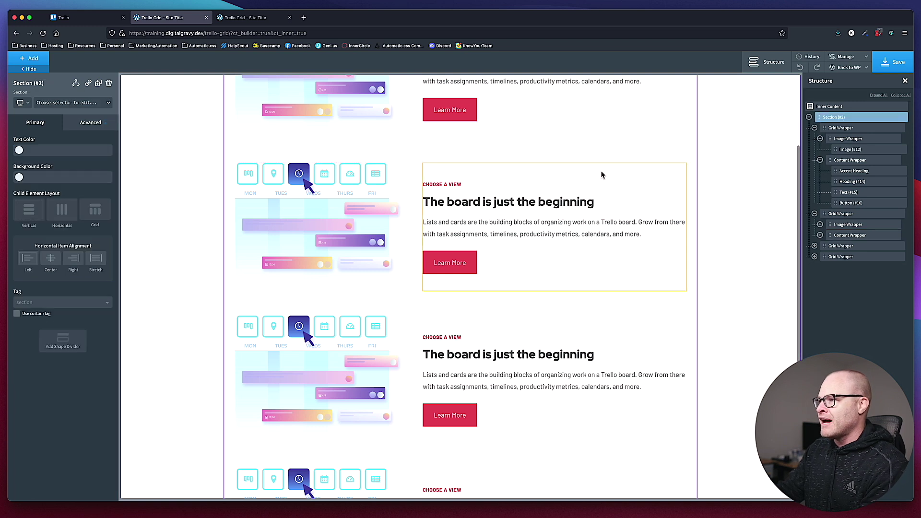
{"action": "left_click", "coordinate": [686, 185]}
{"action": "left_click", "coordinate": [795, 85]}
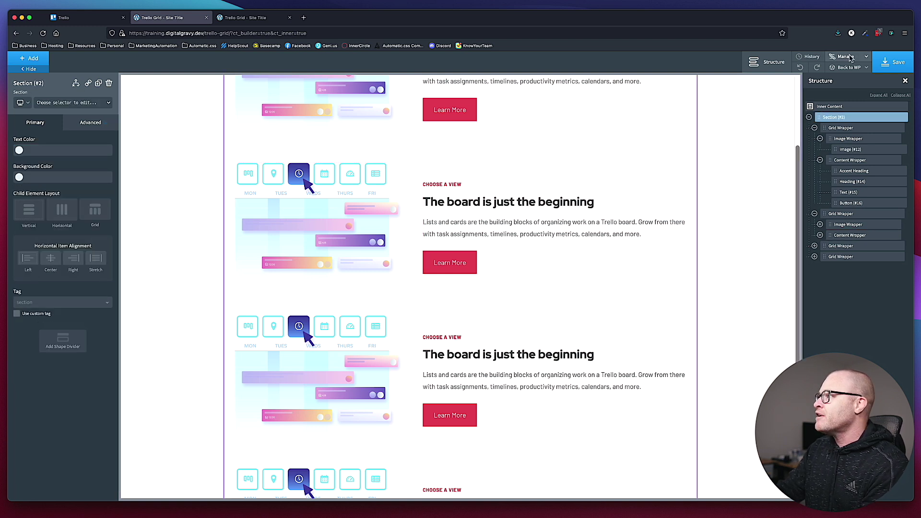
Create a new stylesheet named Grids in the enabled Uncategorized folder
{"action": "mouse_move", "coordinate": [848, 59]}
{"action": "left_click", "coordinate": [846, 81]}
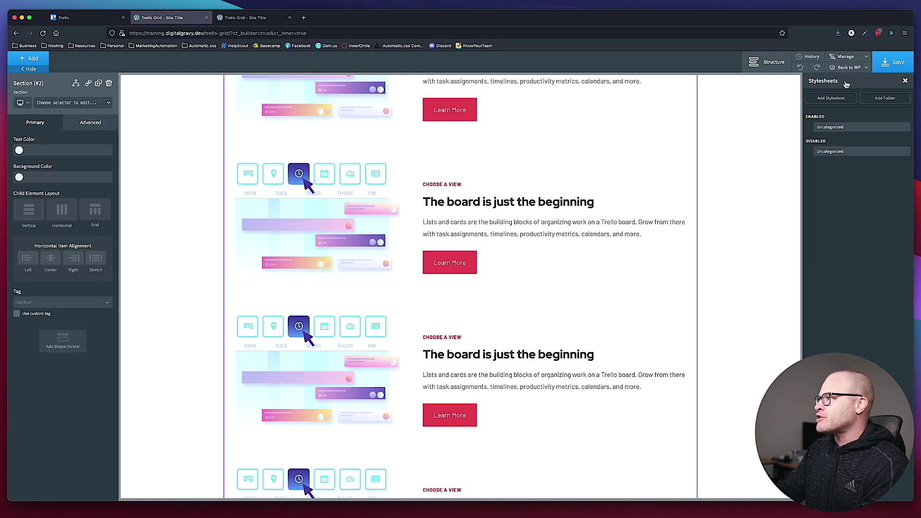
{"action": "left_click", "coordinate": [821, 127]}
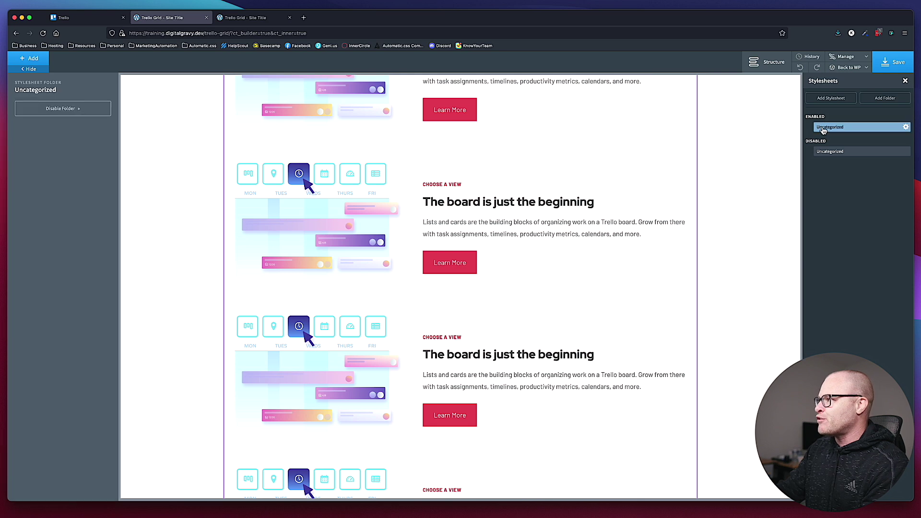
{"action": "left_click", "coordinate": [823, 99]}
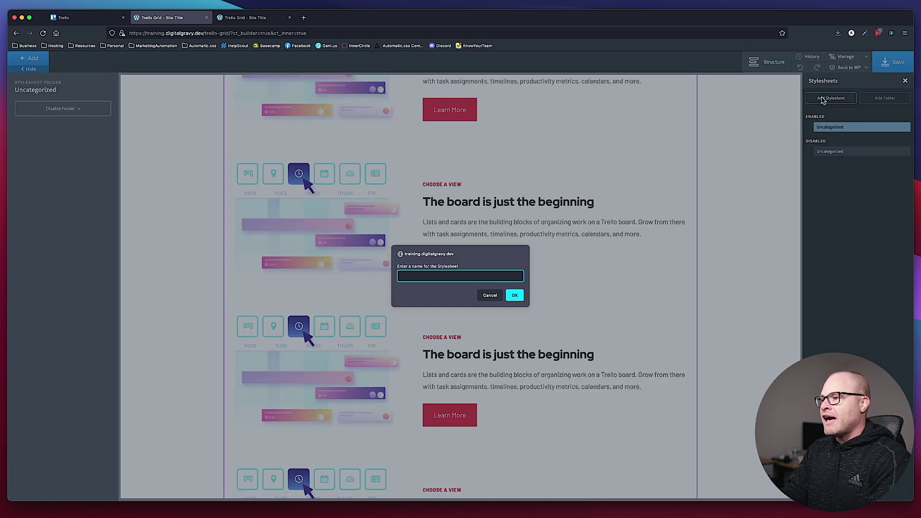
{"action": "type", "text": "Grids"}
{"action": "key", "text": "Return"}
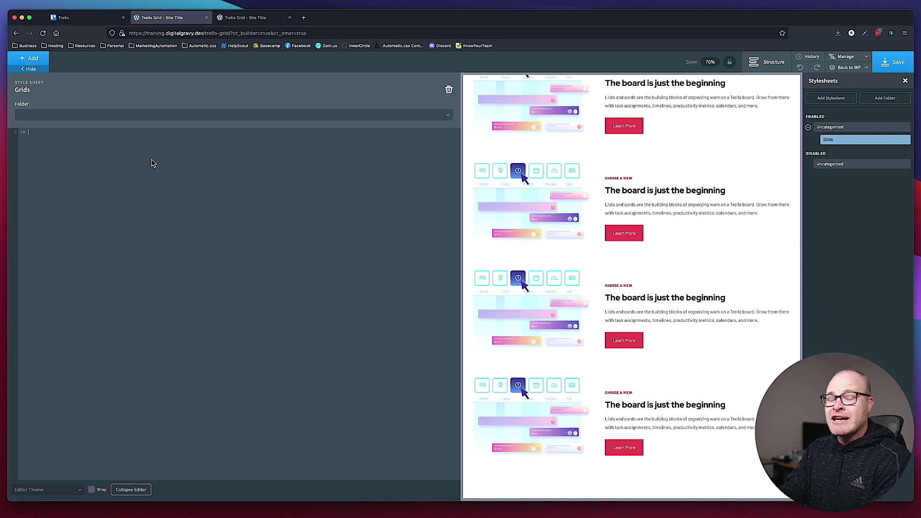
Enlarge the builder interface to 150% and add the comment /* FEATURE ROWS */ at the start of the Grids stylesheet
{"action": "key", "text": "super+plus"}
{"action": "key", "text": "super+plus"}
{"action": "key", "text": "super+plus"}
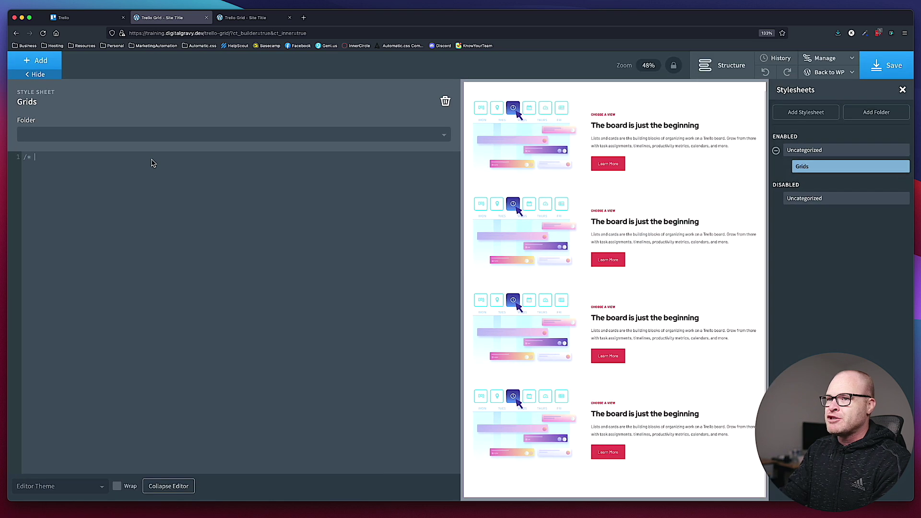
{"action": "key", "text": "super+plus"}
{"action": "type", "text": "/* FEATURE R"}
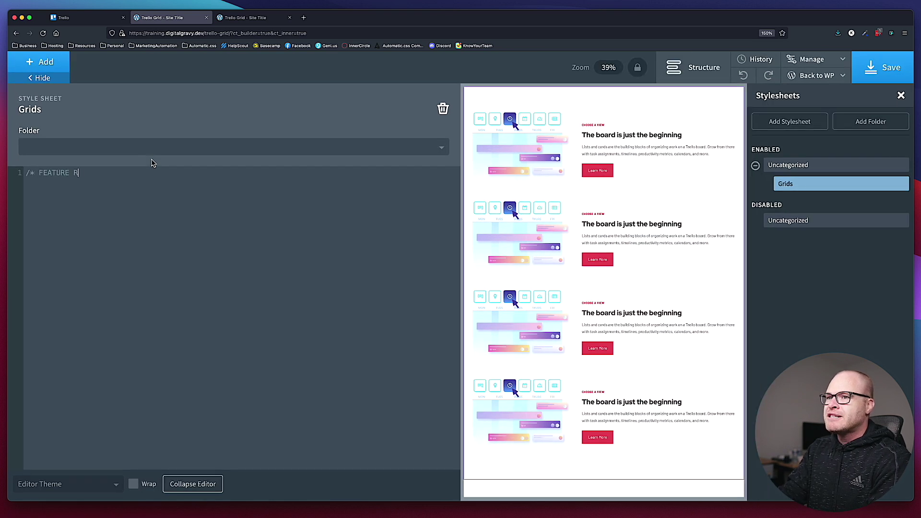
{"action": "type", "text": "OWS */"}
{"action": "key", "text": "Return"}
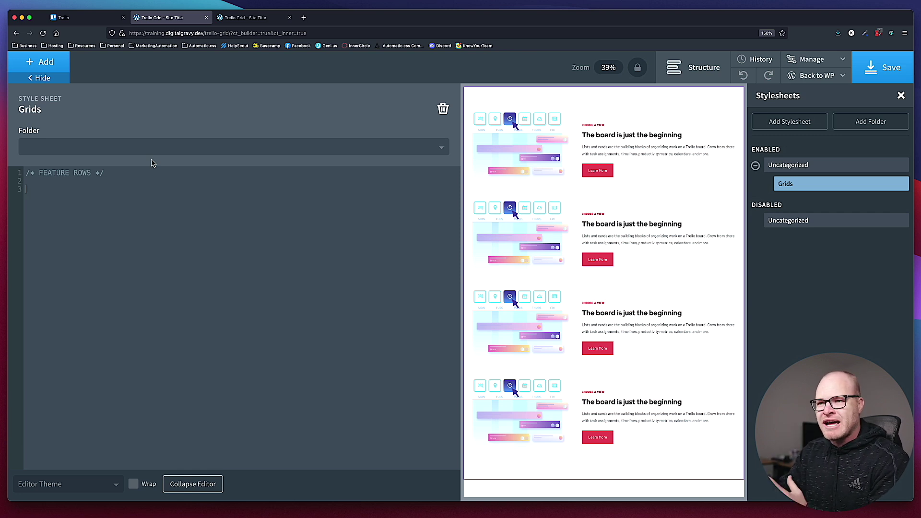
{"action": "left_click_drag", "start_coordinate": [127, 173], "coordinate": [7, 172]}
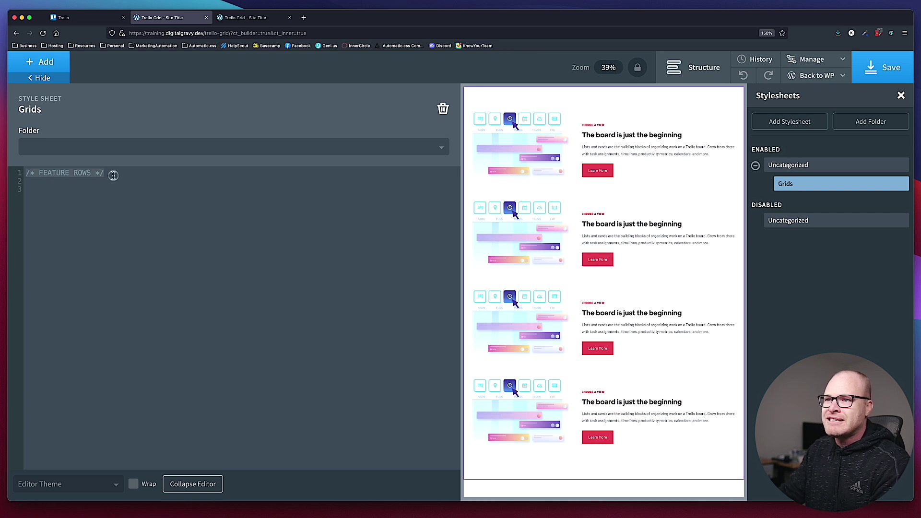
{"action": "left_click", "coordinate": [67, 195]}
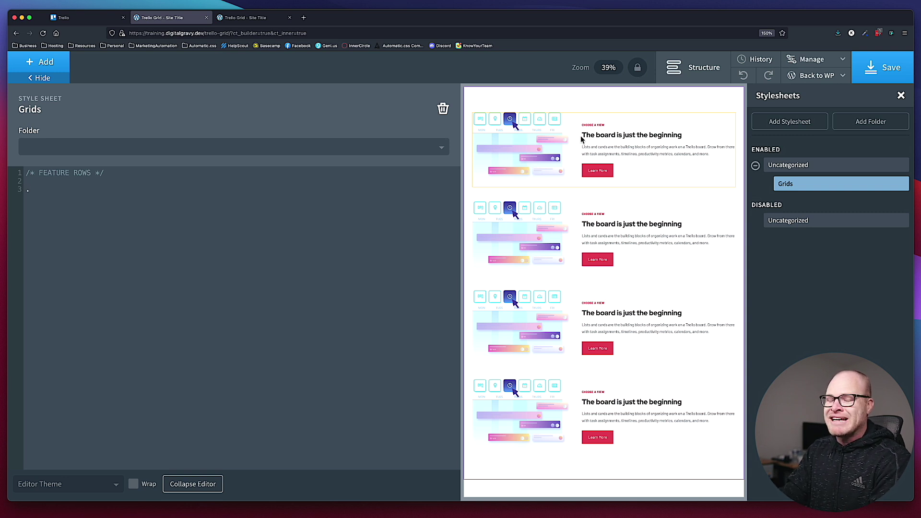
Write a .feature-row:nth-of-type(2n) rule with a 1px solid red border below the comment
{"action": "type", "text": "feature-row"}
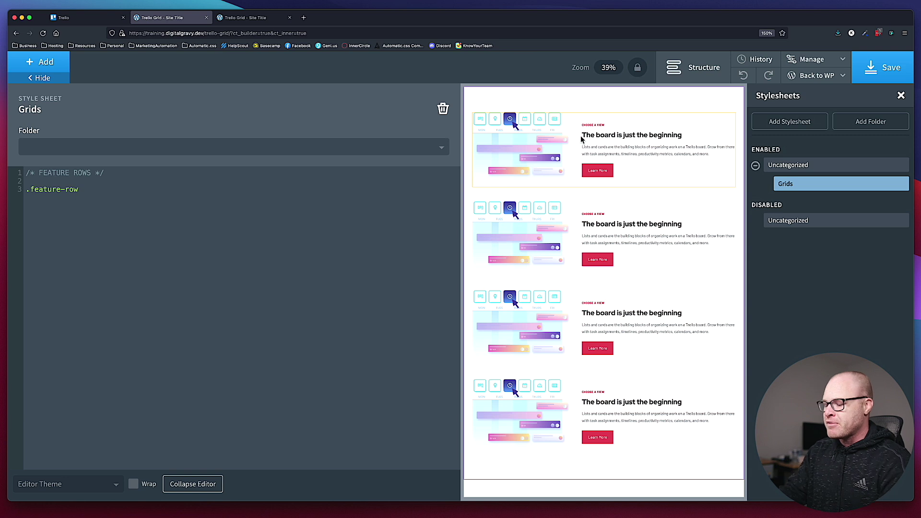
{"action": "type", "text": "{"}
{"action": "key", "text": "Return"}
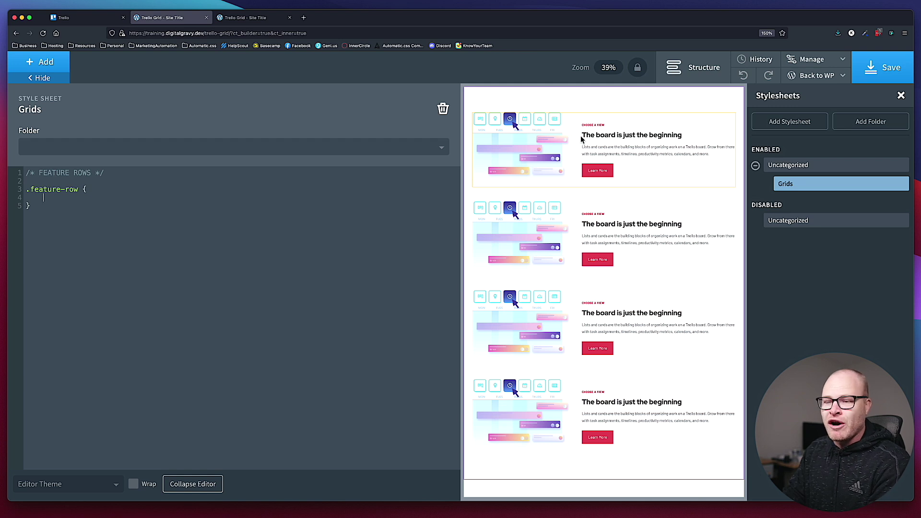
{"action": "key", "text": "Up"}
{"action": "key", "text": "End"}
{"action": "key", "text": "Left"}
{"action": "key", "text": "Left"}
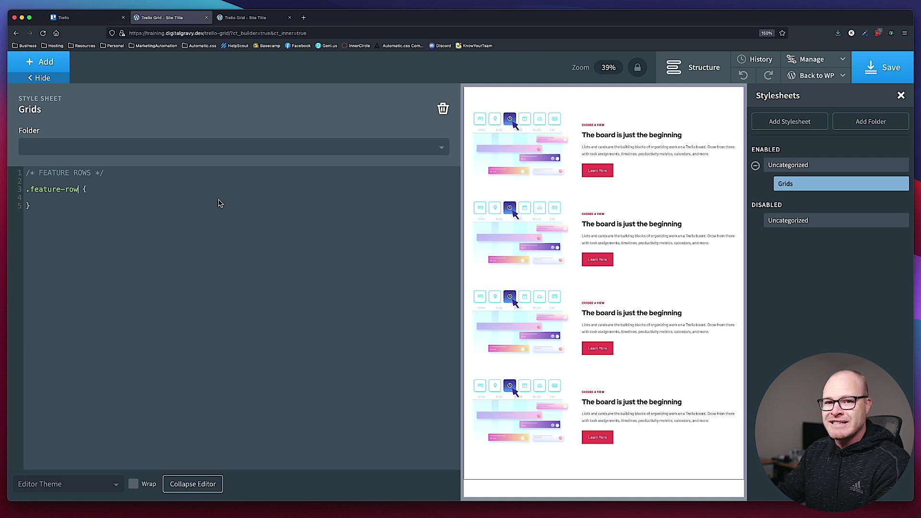
{"action": "type", "text": ":"}
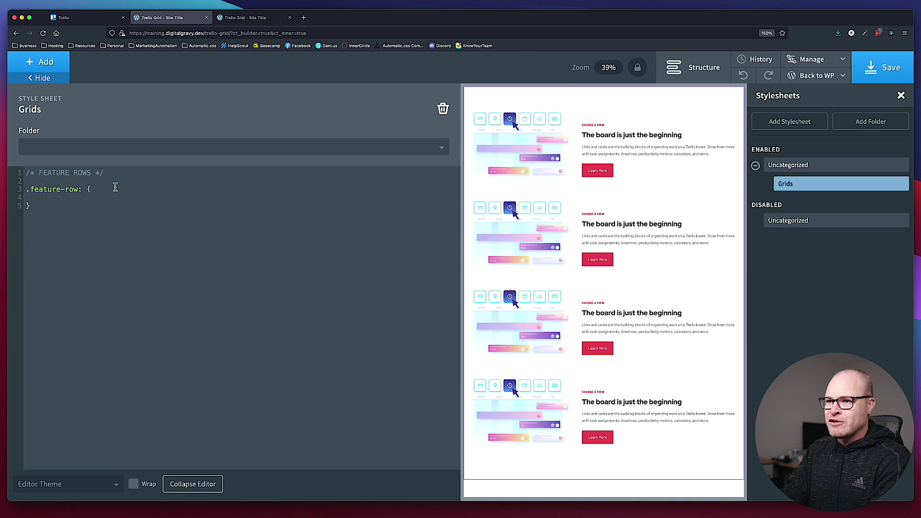
{"action": "type", "text": "nth-of-type"}
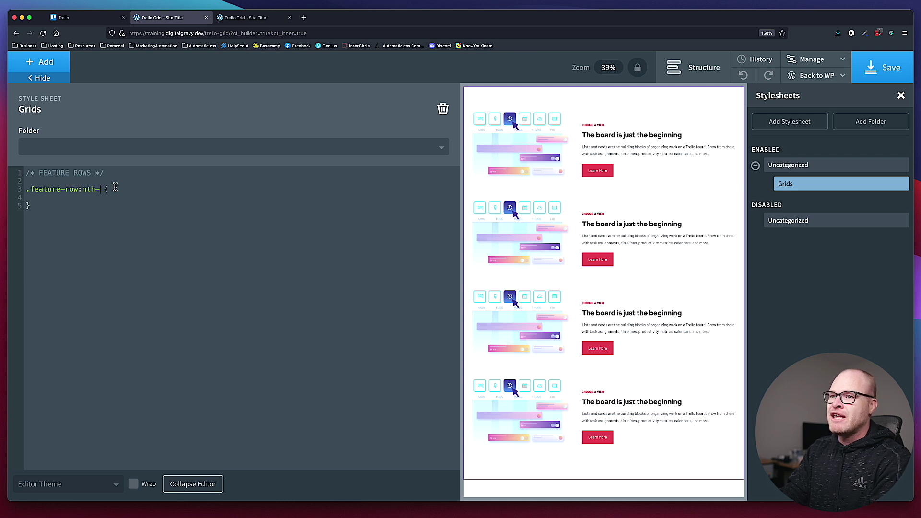
{"action": "type", "text": "(2n) {     border: 1"}
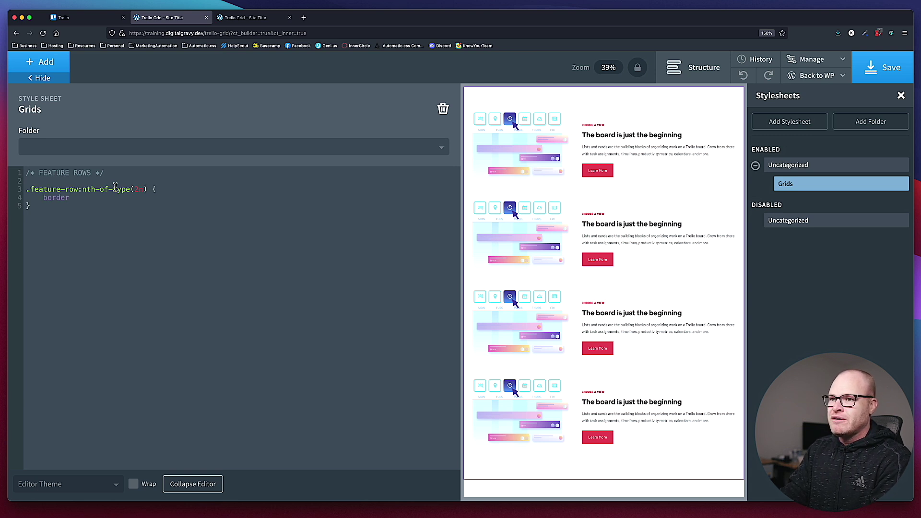
{"action": "type", "text": "px solid red;"}
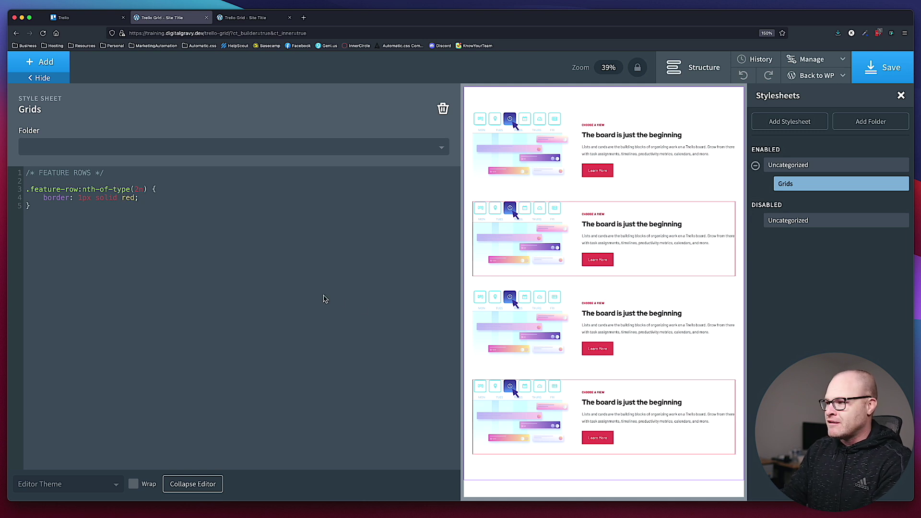
Increase the red border width in the feature-row rule to 5px
{"action": "left_click", "coordinate": [83, 197]}
{"action": "key", "text": "BackSpace"}
{"action": "type", "text": "5"}
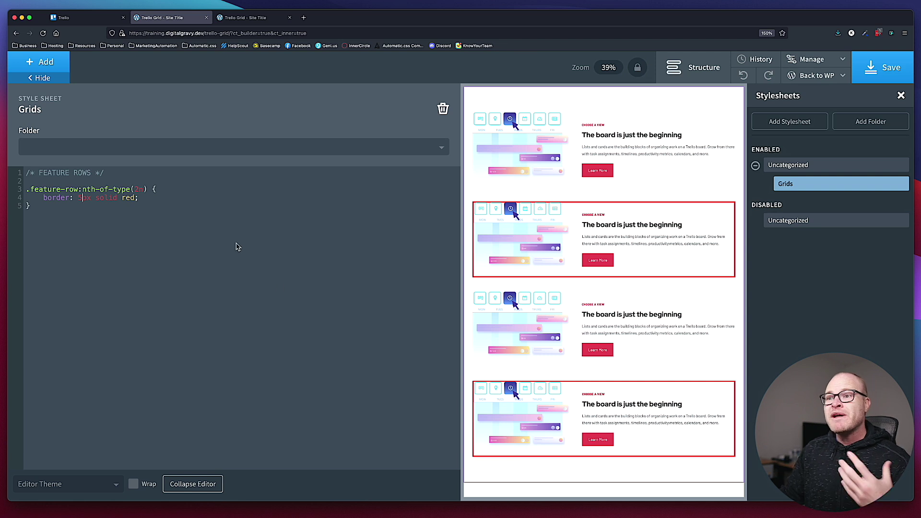
Examine the nth-of-type(2n) part of the selector against the rows it outlines in the preview
{"action": "mouse_move", "coordinate": [147, 189]}
{"action": "left_mouse_down"}
{"action": "mouse_move", "coordinate": [80, 189]}
{"action": "mouse_move", "coordinate": [147, 190]}
{"action": "left_mouse_up"}
{"action": "left_click", "coordinate": [82, 190]}
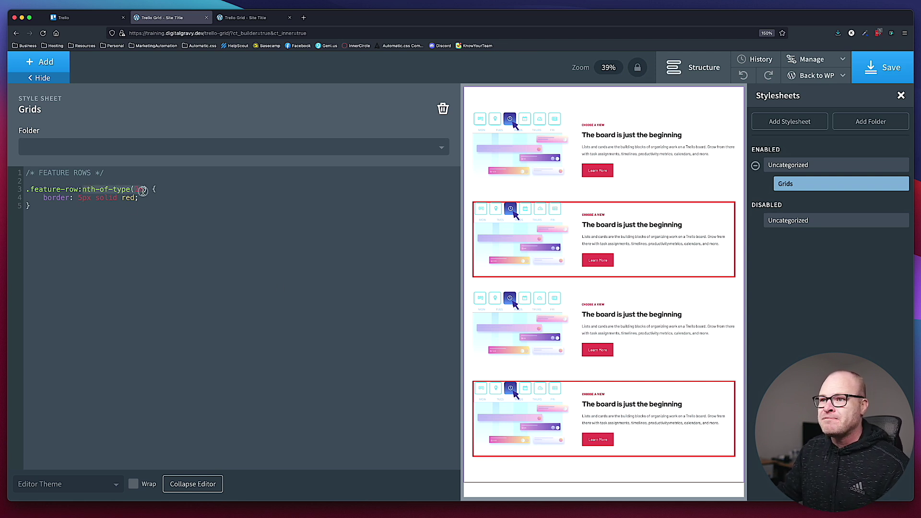
{"action": "left_click", "coordinate": [147, 190]}
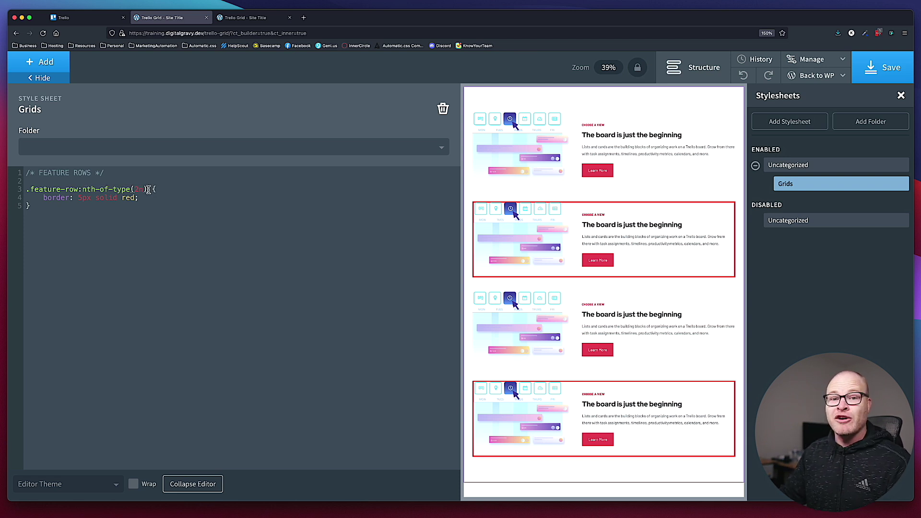
{"action": "left_click_drag", "start_coordinate": [147, 189], "coordinate": [83, 189]}
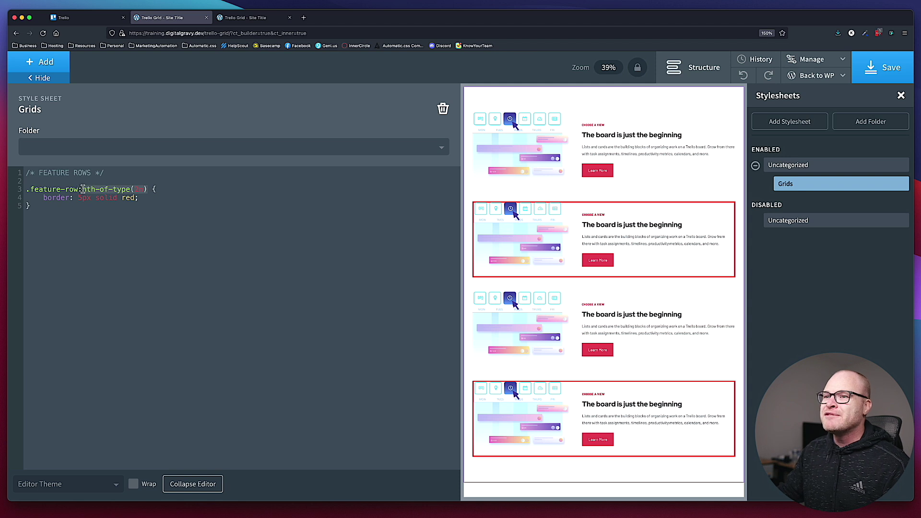
{"action": "left_click", "coordinate": [85, 189]}
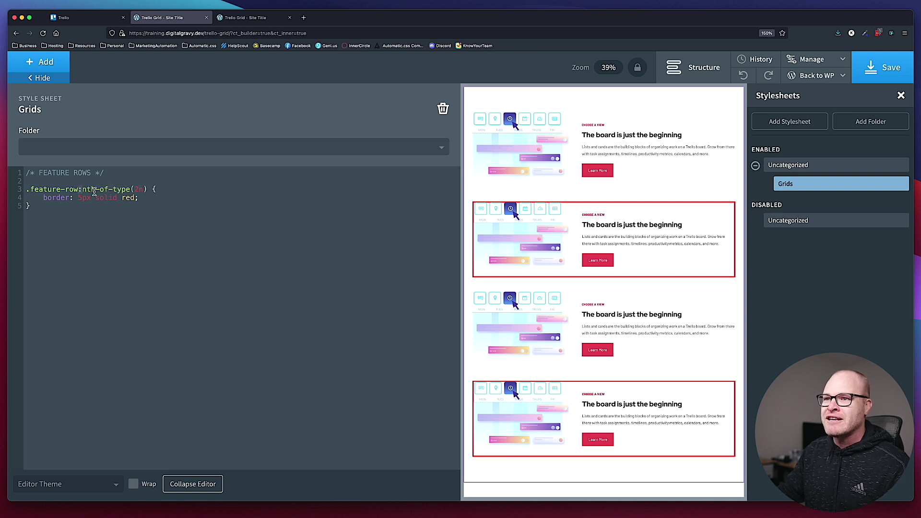
{"action": "left_click_drag", "start_coordinate": [83, 189], "coordinate": [147, 189]}
{"action": "left_click", "coordinate": [135, 189]}
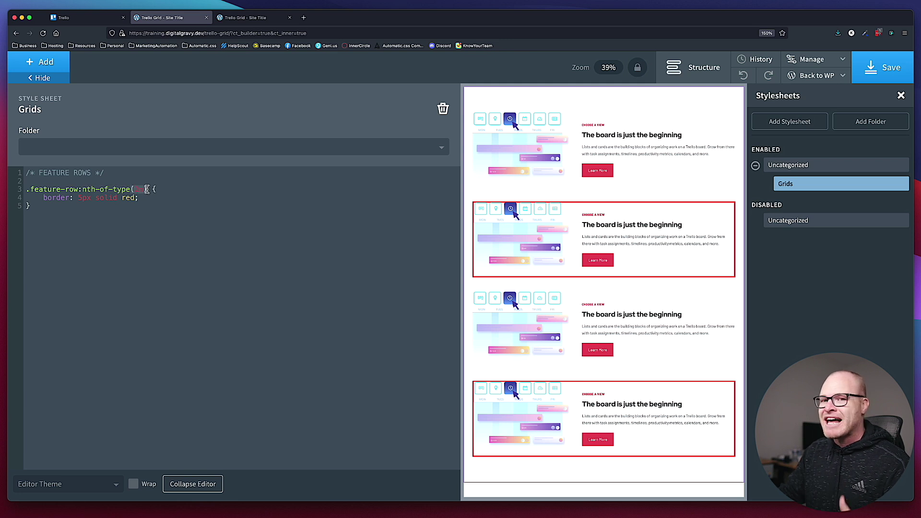
{"action": "left_click", "coordinate": [148, 189]}
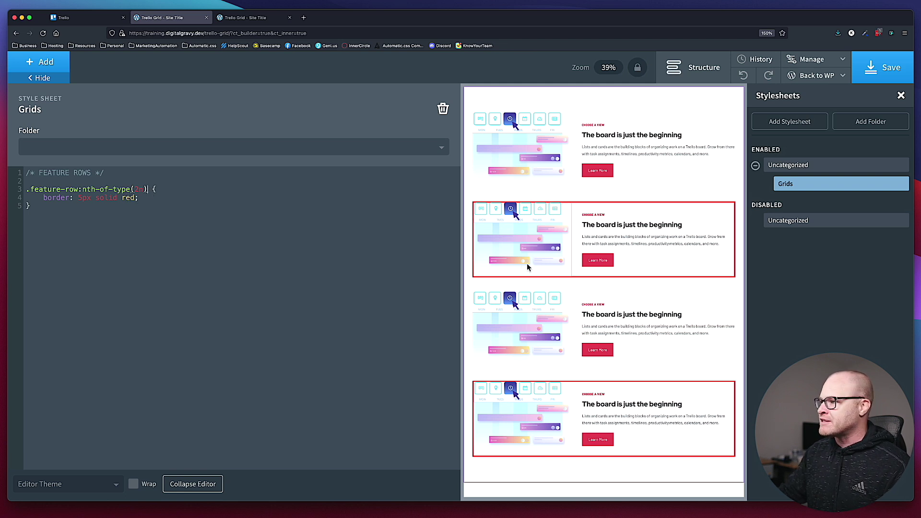
Delete the border declaration and extend the selector with the descendant class .feature-row__content-wrapper
{"action": "left_click_drag", "start_coordinate": [139, 197], "coordinate": [44, 198]}
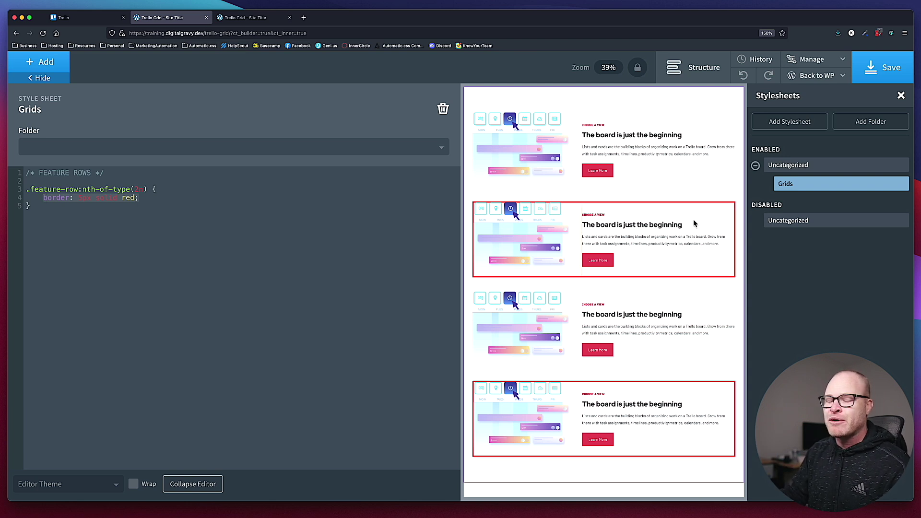
{"action": "left_click_drag", "start_coordinate": [139, 198], "coordinate": [44, 199]}
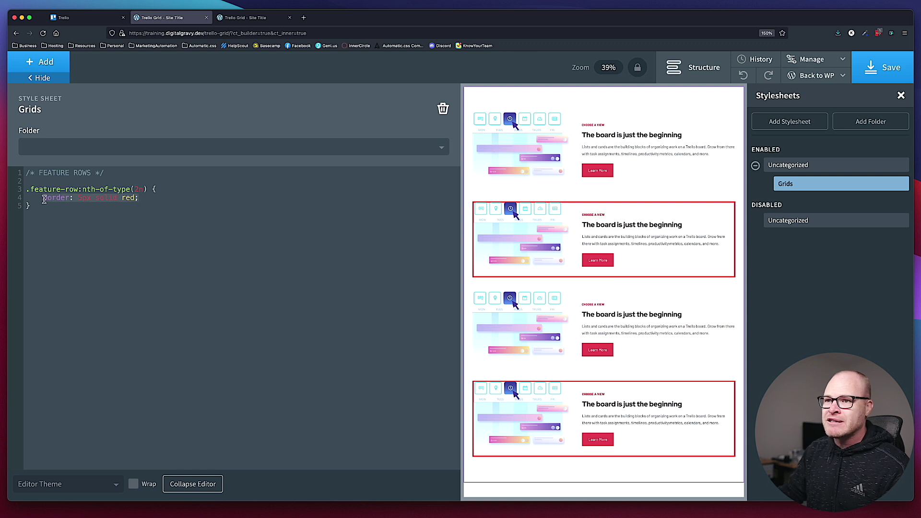
{"action": "key", "text": "BackSpace"}
{"action": "left_click", "coordinate": [146, 189]}
{"action": "type", "text": ".feature-row_"}
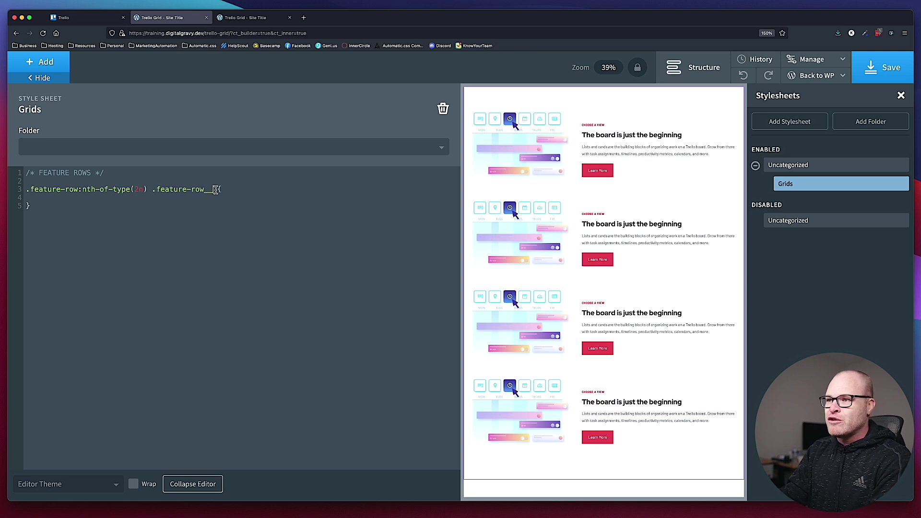
{"action": "type", "text": "_content-wrapper"}
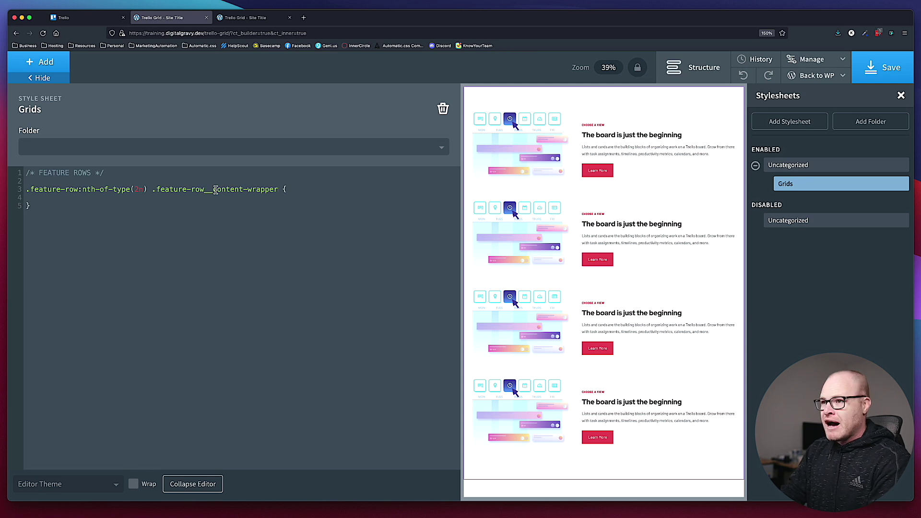
Check the class name on the first row's Content Wrapper and return to the Grids stylesheet
{"action": "left_click", "coordinate": [660, 172]}
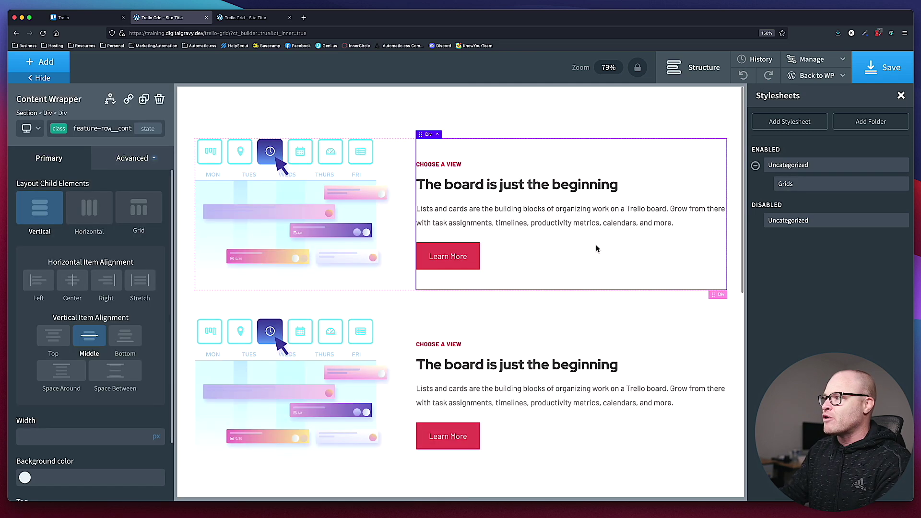
{"action": "left_click", "coordinate": [165, 130]}
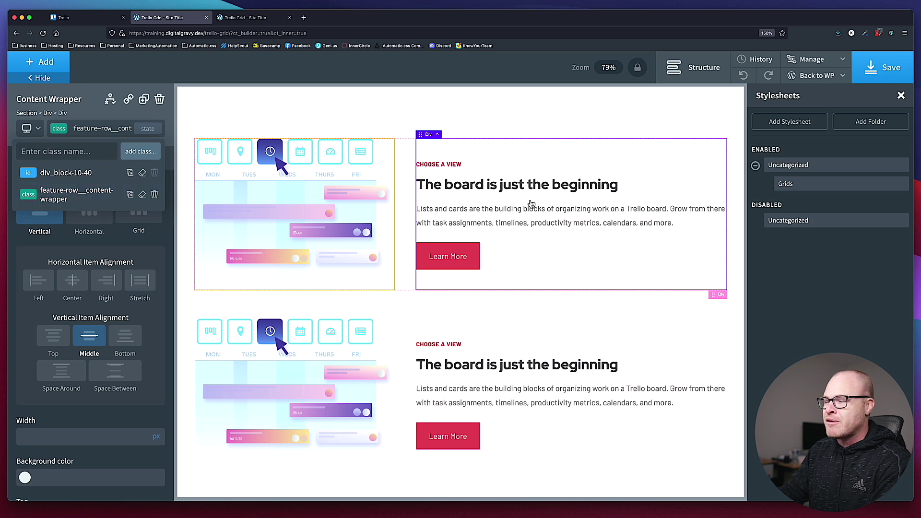
{"action": "left_click", "coordinate": [806, 187]}
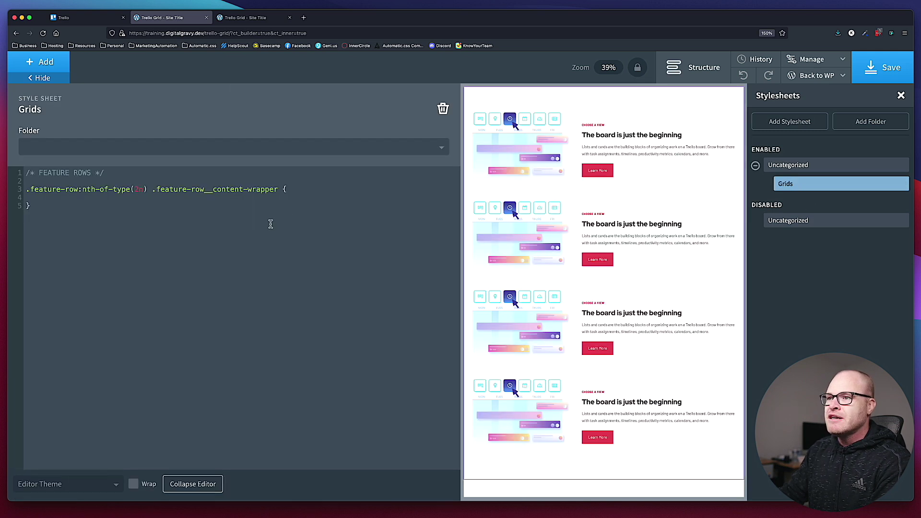
Test the content-wrapper rule with a 5px solid red border and remove that border again
{"action": "left_click", "coordinate": [244, 201]}
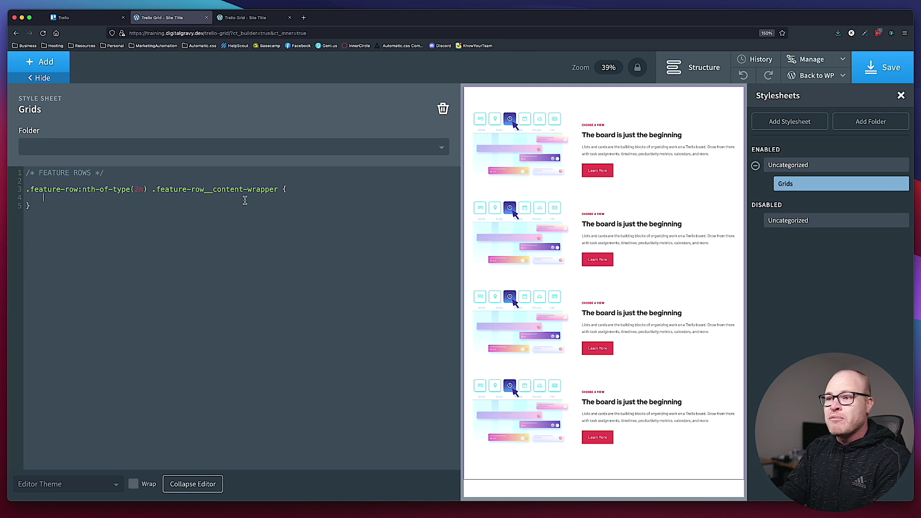
{"action": "type", "text": "border: 5px solid red;"}
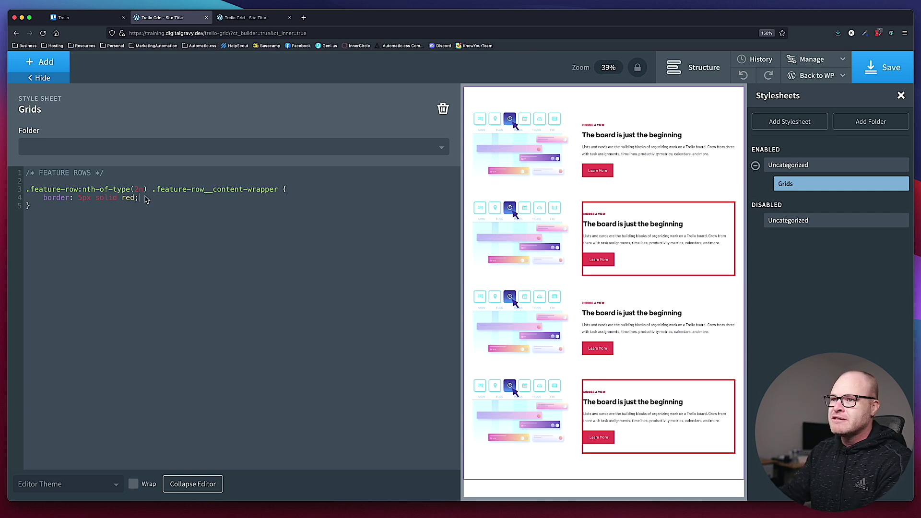
{"action": "left_click_drag", "start_coordinate": [139, 197], "coordinate": [45, 197]}
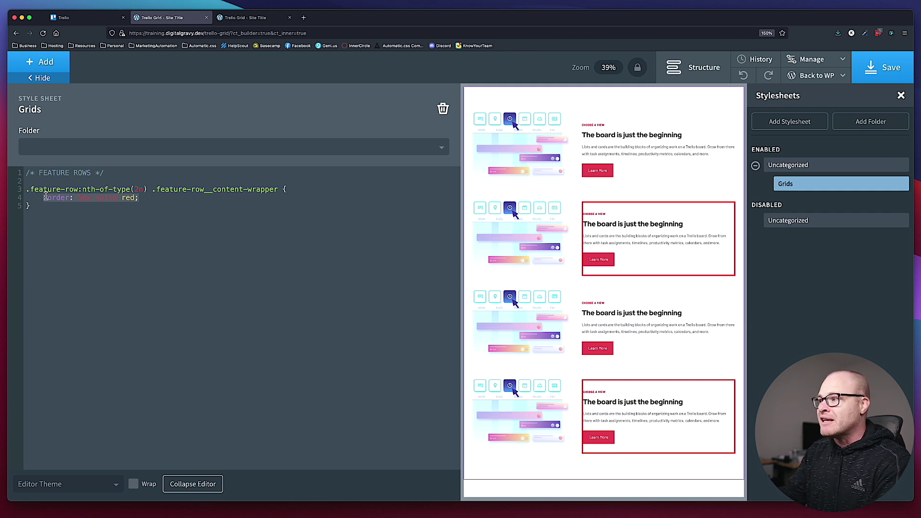
{"action": "key", "text": "BackSpace"}
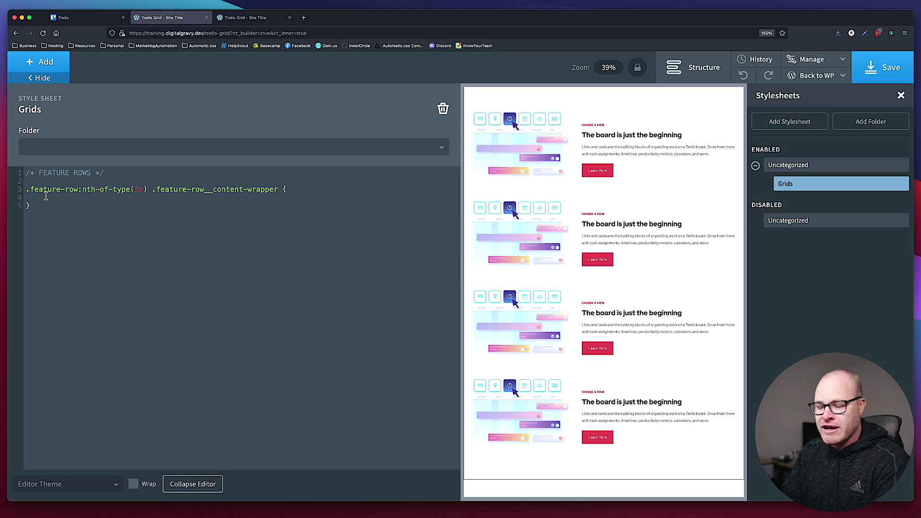
Add the declaration order: -1; to the .feature-row:nth-of-type(2n) .feature-row__content-wrapper rule
{"action": "type", "text": "bord"}
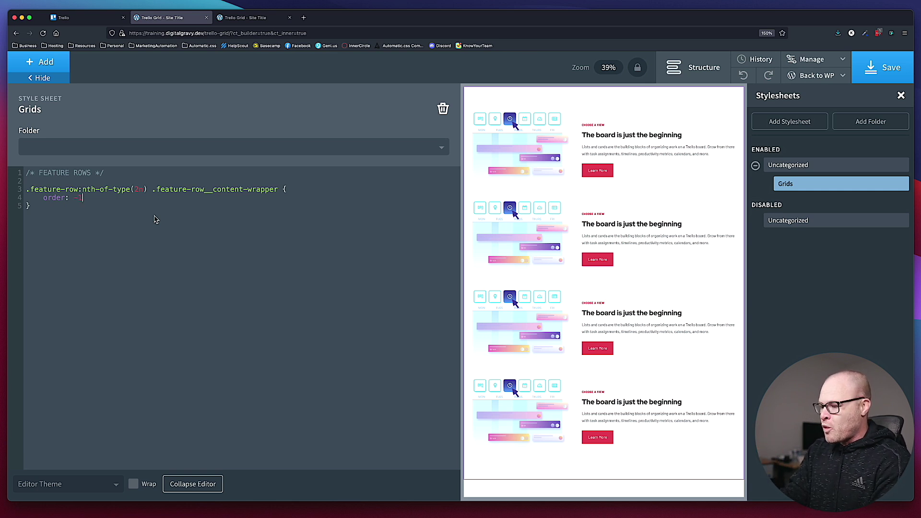
{"action": "type", "text": ";"}
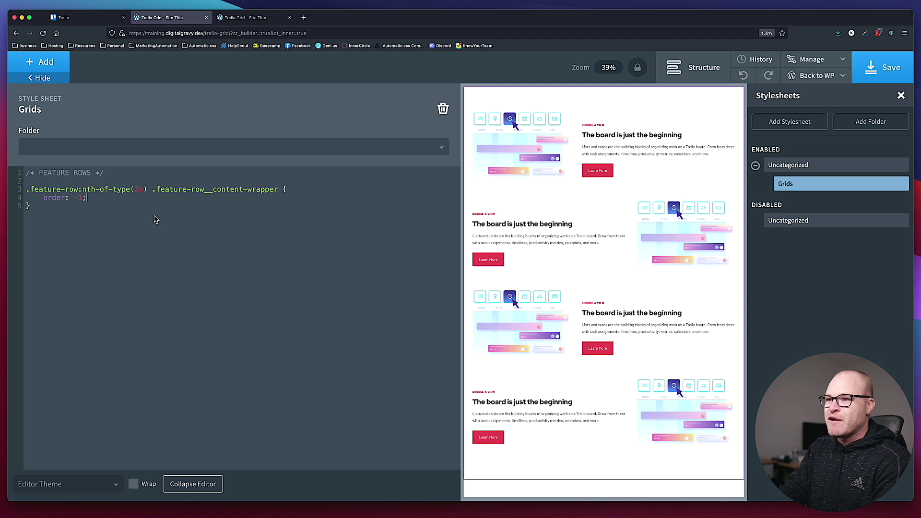
Try order: 1; in the content-wrapper rule and restore the value to -1
{"action": "key", "text": "BackSpace"}
{"action": "key", "text": "BackSpace"}
{"action": "key", "text": "BackSpace"}
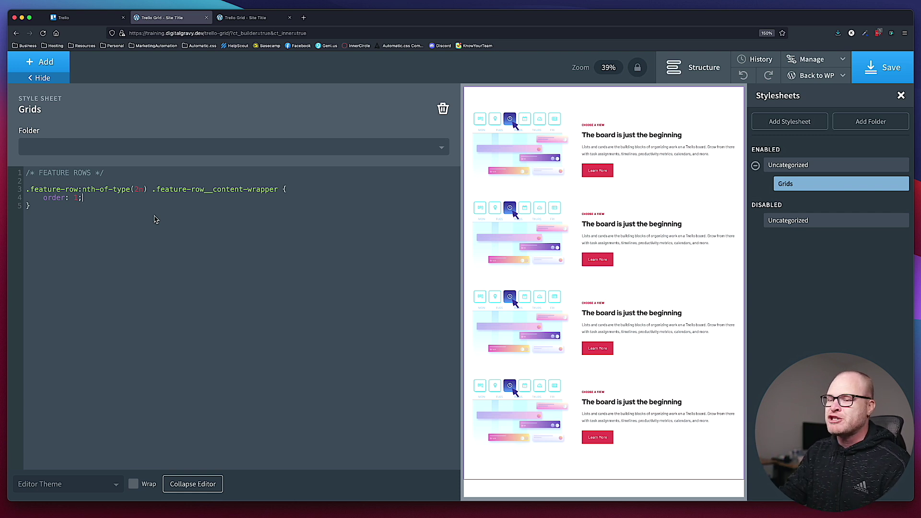
{"action": "key", "text": "Left"}
{"action": "key", "text": "Left"}
{"action": "type", "text": "-"}
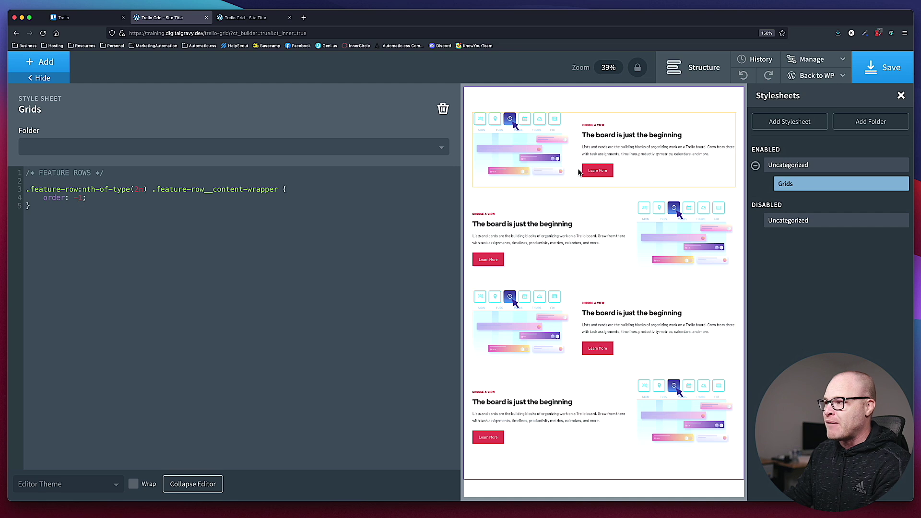
Save the page, reset the browser zoom and view the front-end page outside responsive design mode
{"action": "left_click", "coordinate": [871, 72]}
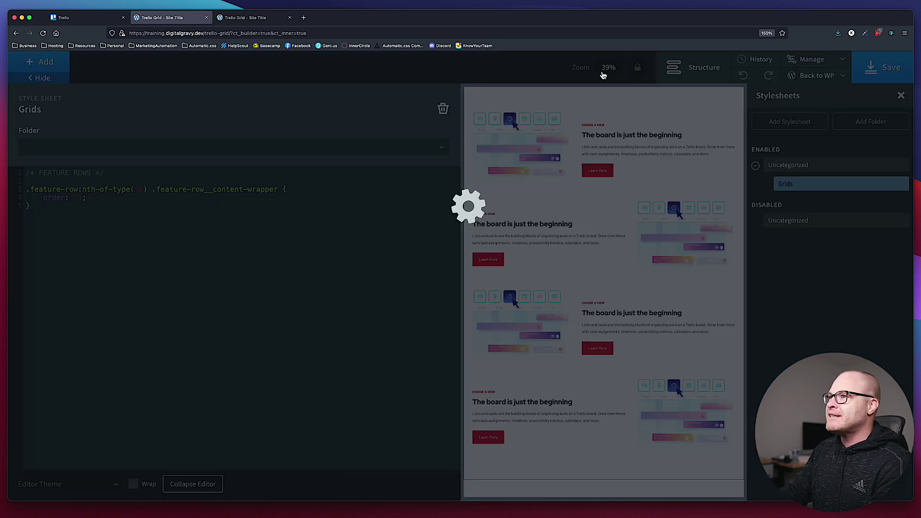
{"action": "key", "text": "super+0"}
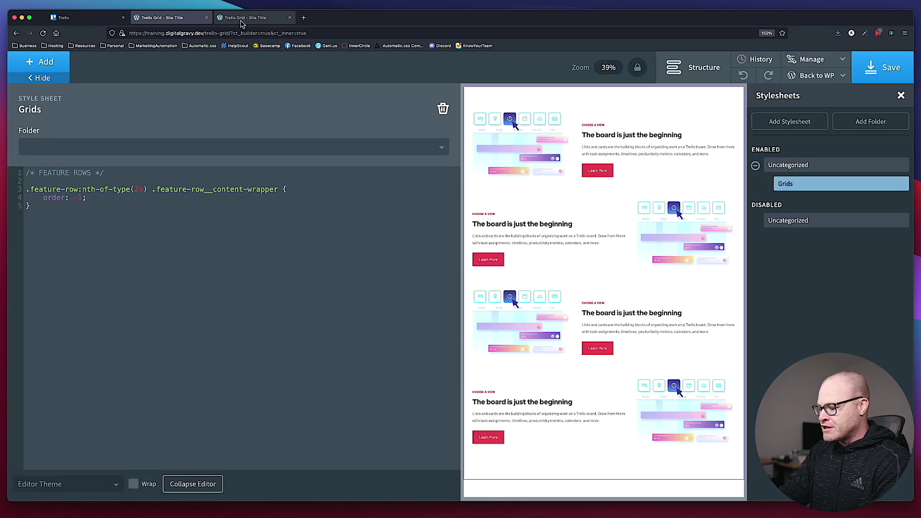
{"action": "left_click", "coordinate": [240, 19]}
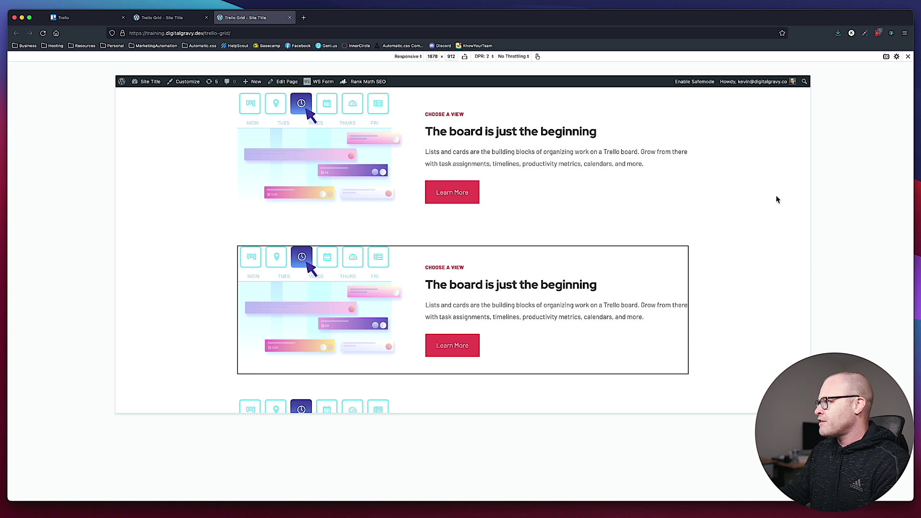
{"action": "left_click", "coordinate": [907, 57]}
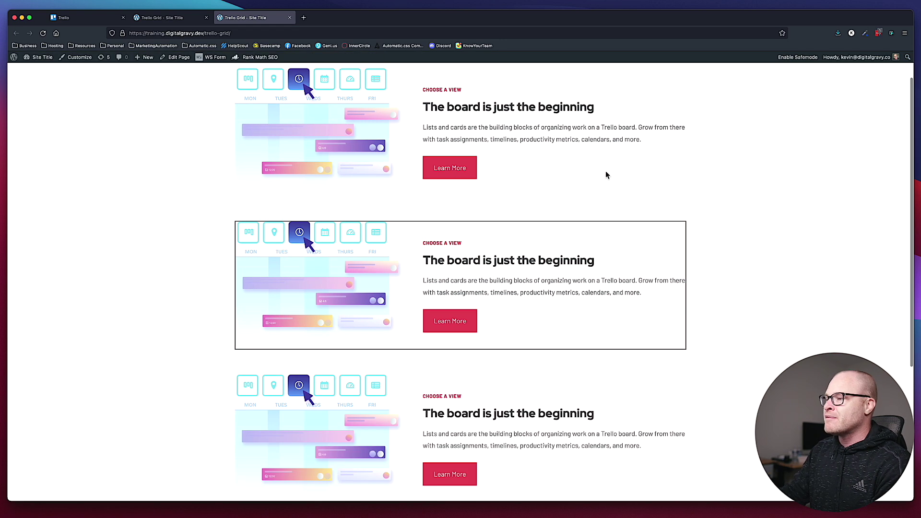
{"action": "scroll", "coordinate": [607, 220], "scroll_direction": "up", "scroll_amount": 2}
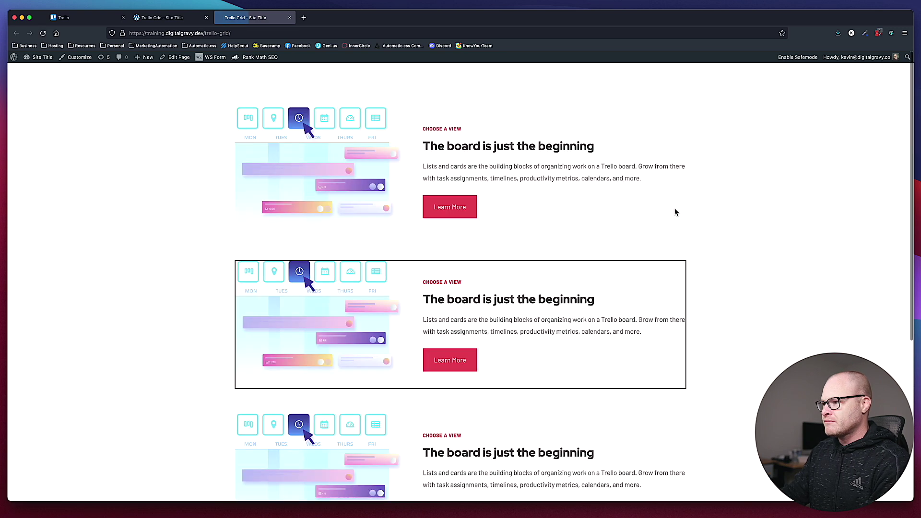
Recheck the second feature row's order and outline on the front-end page and return to the builder
{"action": "left_click", "coordinate": [173, 19]}
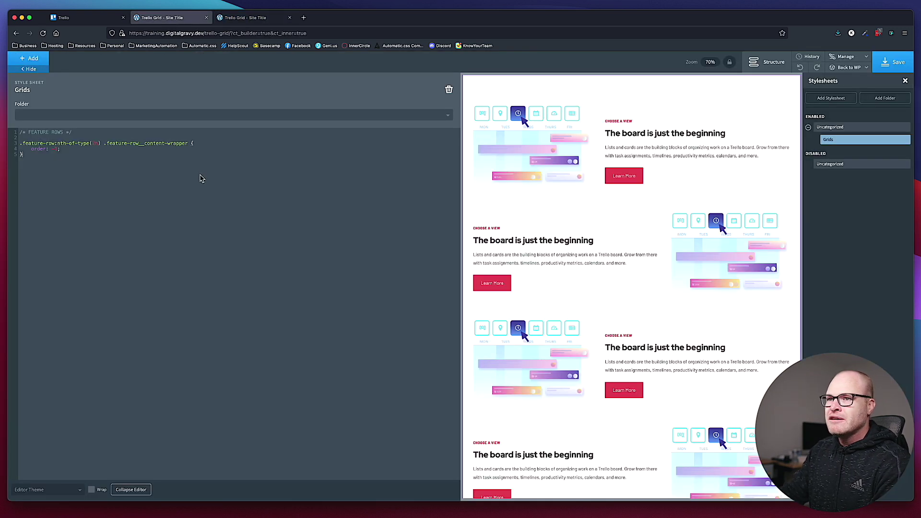
{"action": "left_click", "coordinate": [888, 71]}
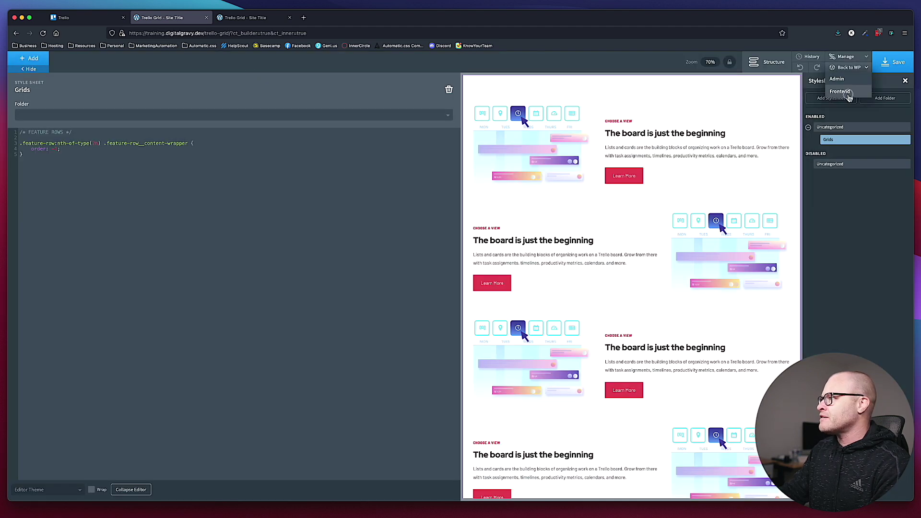
{"action": "left_click", "coordinate": [846, 82]}
{"action": "left_click", "coordinate": [374, 18]}
{"action": "left_click", "coordinate": [254, 18]}
{"action": "scroll", "coordinate": [345, 185], "scroll_direction": "down", "scroll_amount": 5}
{"action": "scroll", "coordinate": [253, 86], "scroll_direction": "up", "scroll_amount": 2}
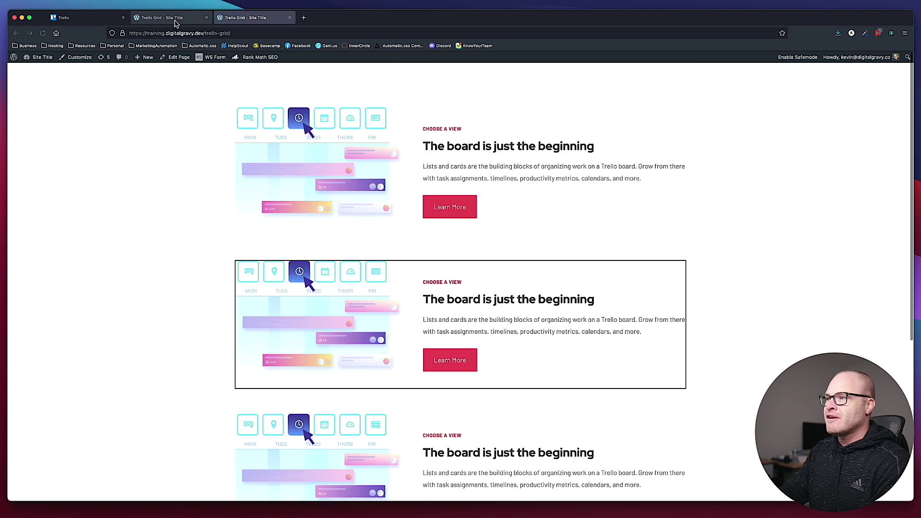
{"action": "left_click", "coordinate": [174, 21]}
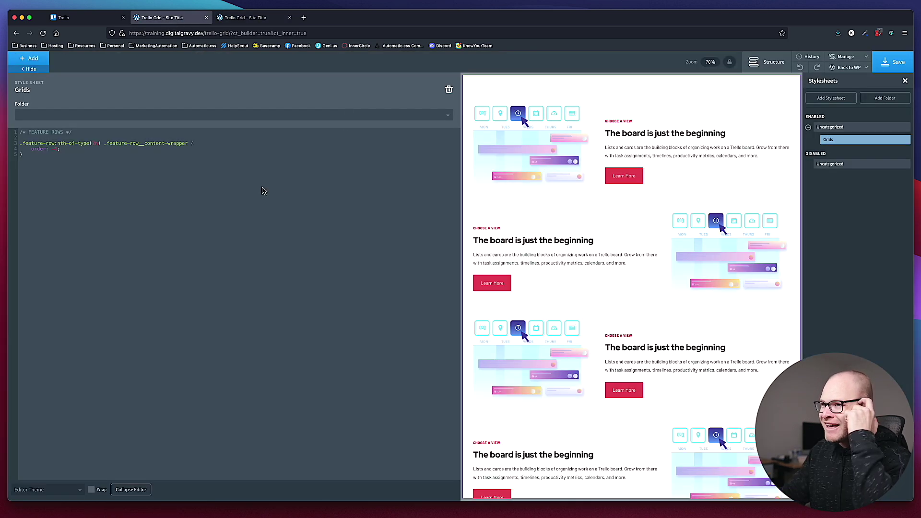
Remove the nth-of-type(2n) state styles from the feature-row class on the first row's Grid Wrapper and save the page
{"action": "left_click", "coordinate": [574, 205]}
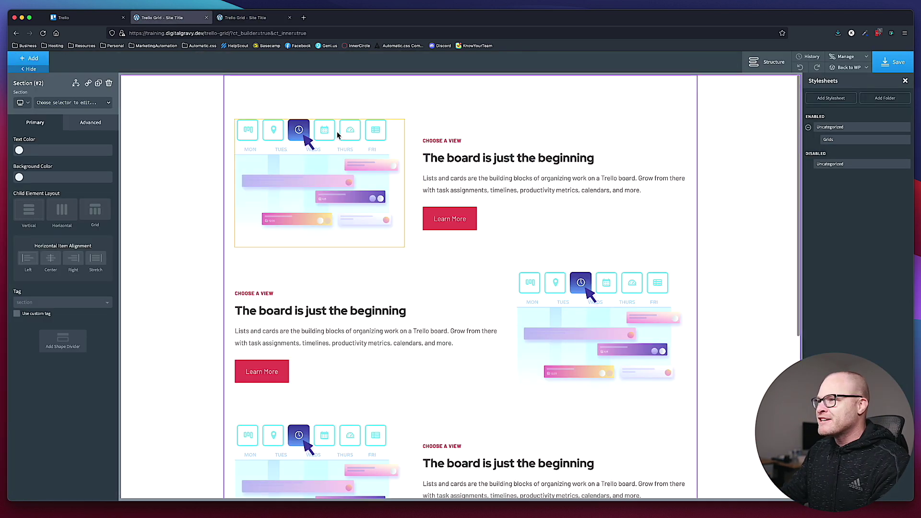
{"action": "left_click", "coordinate": [244, 18]}
{"action": "left_click", "coordinate": [205, 19]}
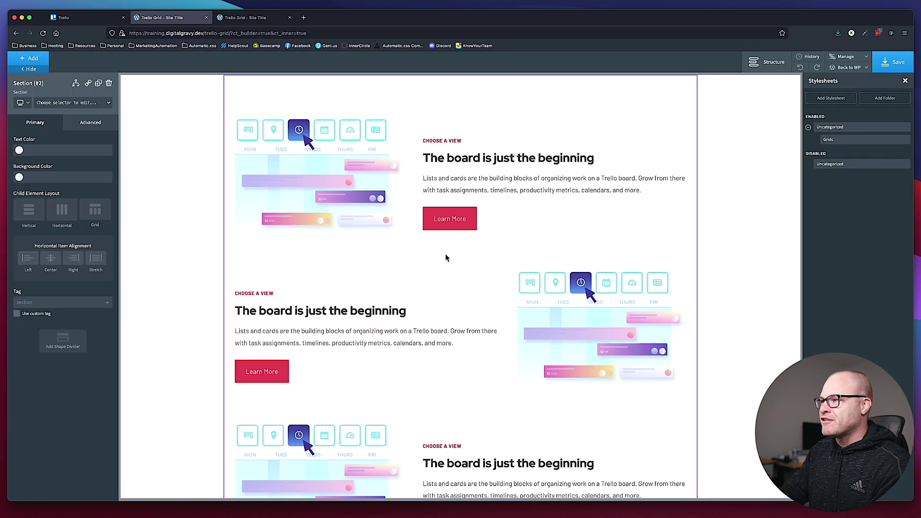
{"action": "left_click", "coordinate": [100, 103]}
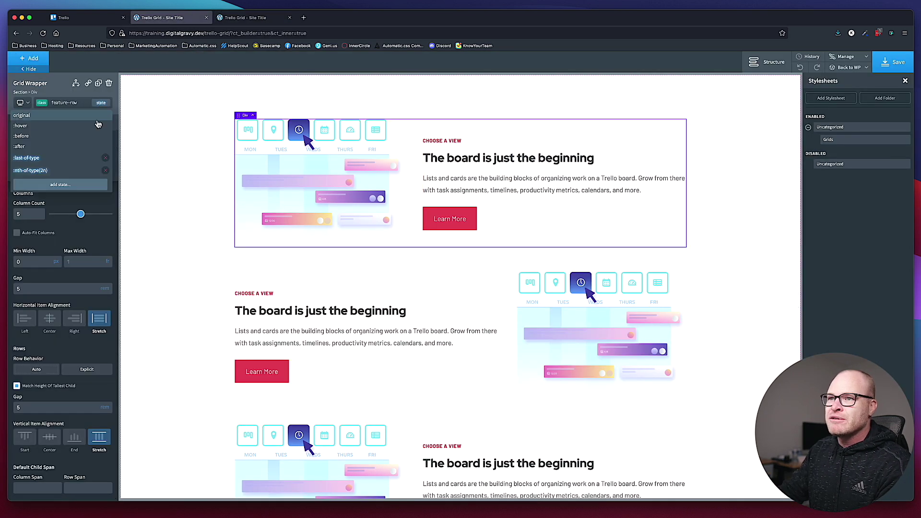
{"action": "left_click", "coordinate": [106, 172]}
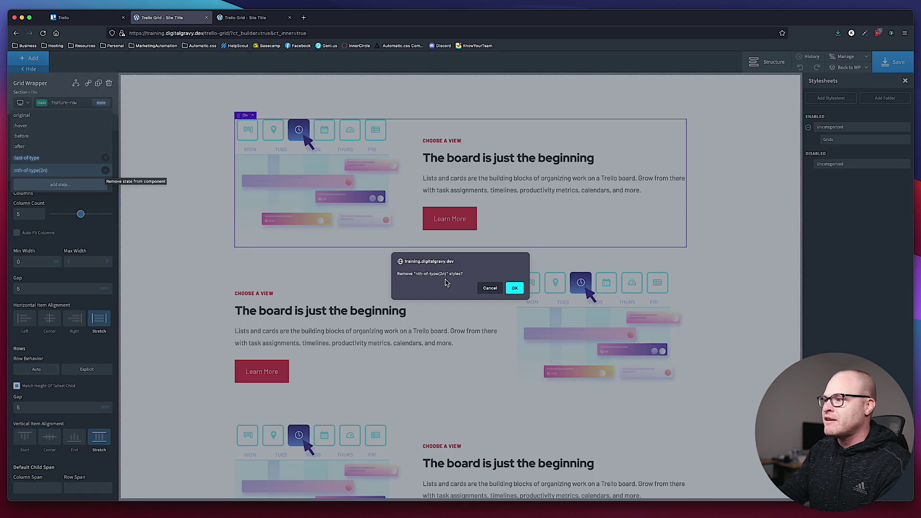
{"action": "left_click", "coordinate": [515, 289]}
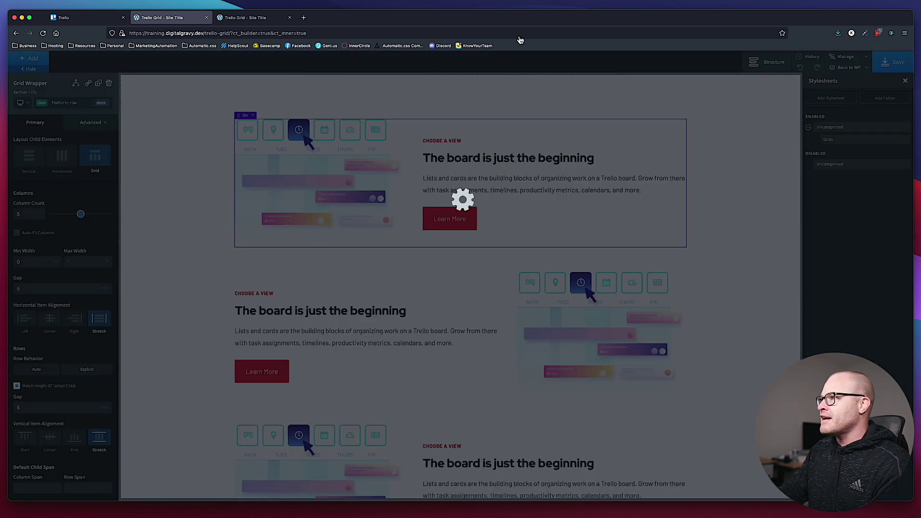
Review the alternating feature rows on the front-end page and return to the builder
{"action": "left_click", "coordinate": [231, 20]}
{"action": "scroll", "coordinate": [419, 289], "scroll_direction": "down", "scroll_amount": 5}
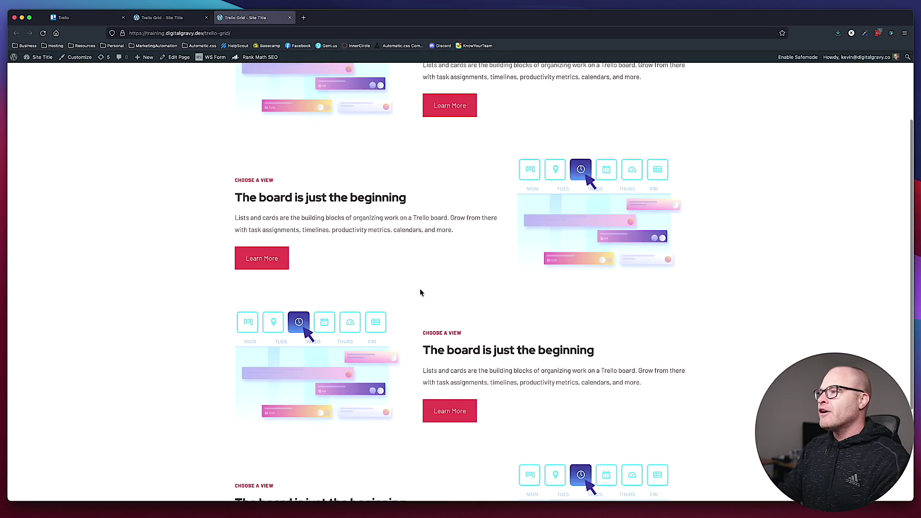
{"action": "scroll", "coordinate": [419, 291], "scroll_direction": "down", "scroll_amount": 10}
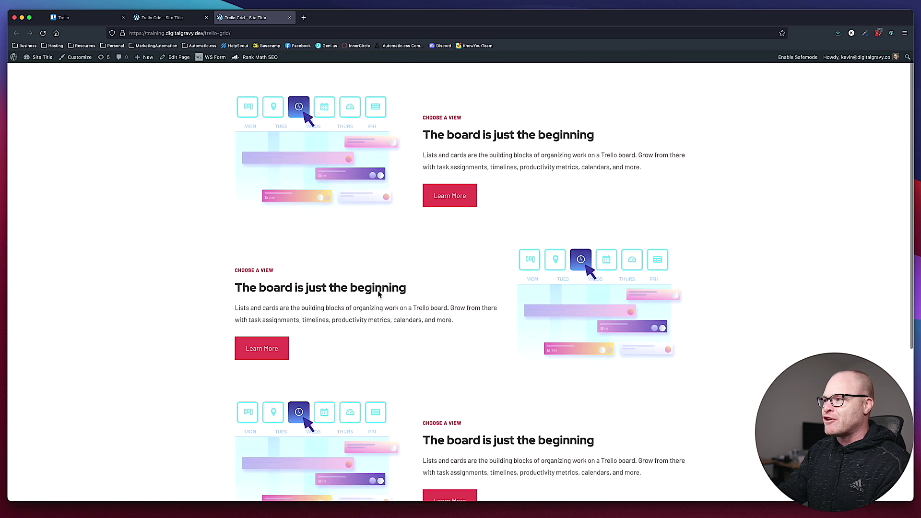
{"action": "scroll", "coordinate": [372, 288], "scroll_direction": "down", "scroll_amount": 3}
{"action": "left_click", "coordinate": [180, 18]}
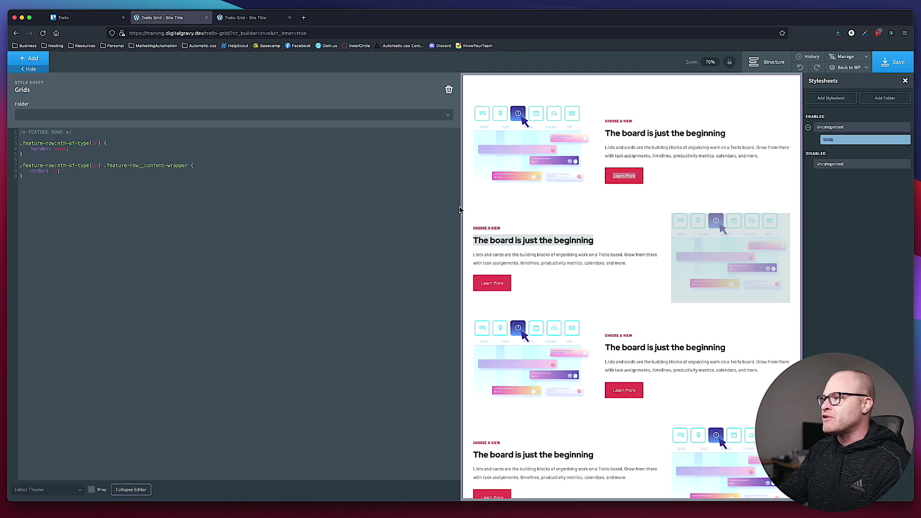
Select the second row's Content Wrapper and compare the layout with the alternating feature rows on Trello's site
{"action": "left_click", "coordinate": [651, 205]}
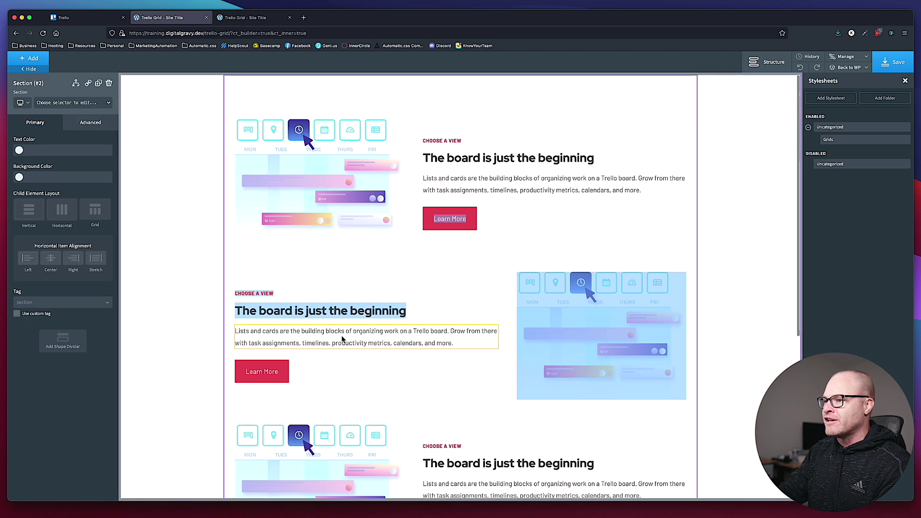
{"action": "left_click", "coordinate": [468, 306]}
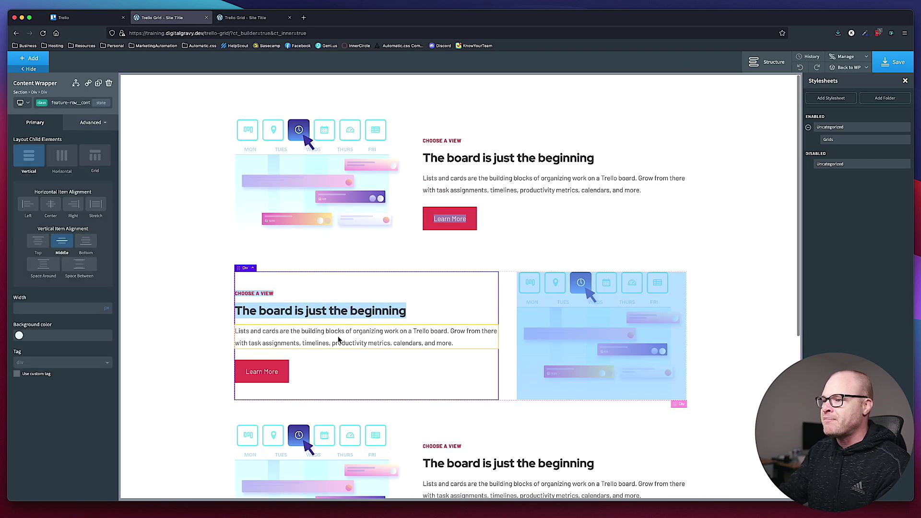
{"action": "left_click", "coordinate": [86, 18]}
{"action": "scroll", "coordinate": [470, 216], "scroll_direction": "down", "scroll_amount": 3}
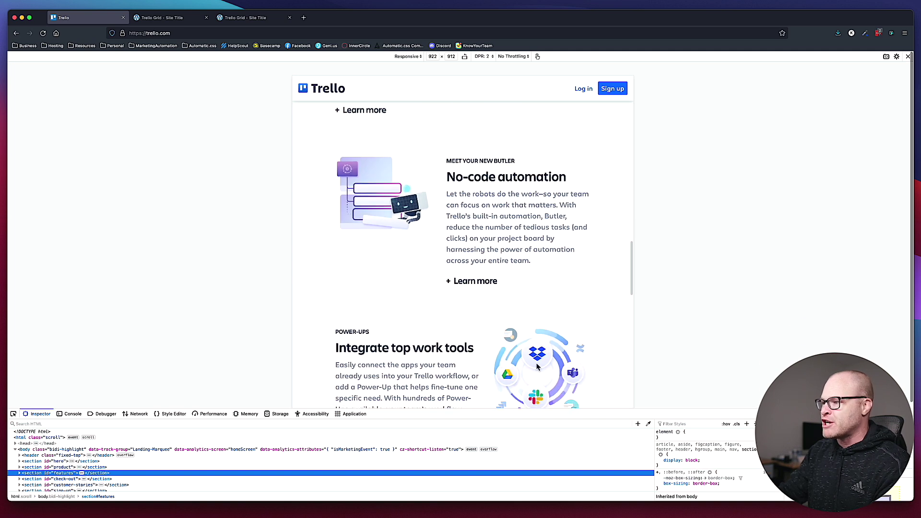
{"action": "left_click", "coordinate": [139, 18]}
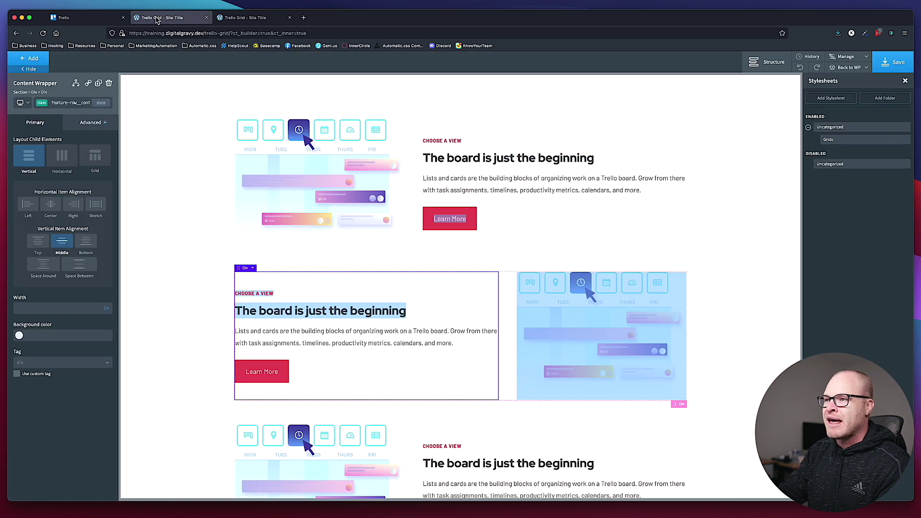
Inspect the second feature row's heading and its Content Wrapper in the builder
{"action": "scroll", "coordinate": [340, 264], "scroll_direction": "down", "scroll_amount": 2}
{"action": "left_click", "coordinate": [200, 267]}
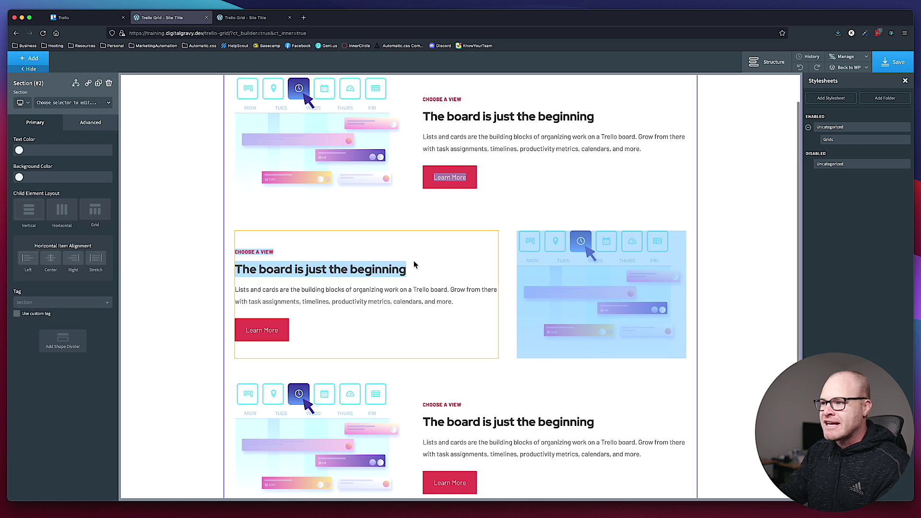
{"action": "left_click", "coordinate": [463, 265]}
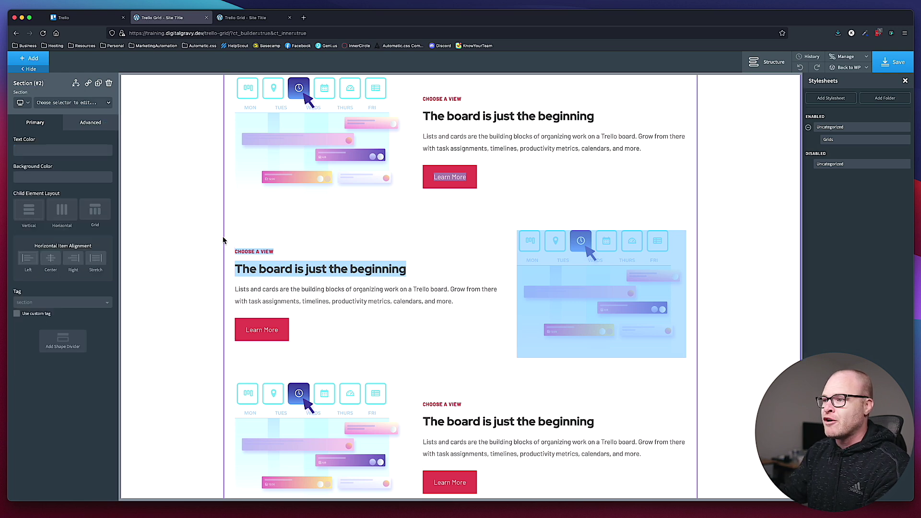
{"action": "left_click", "coordinate": [298, 264]}
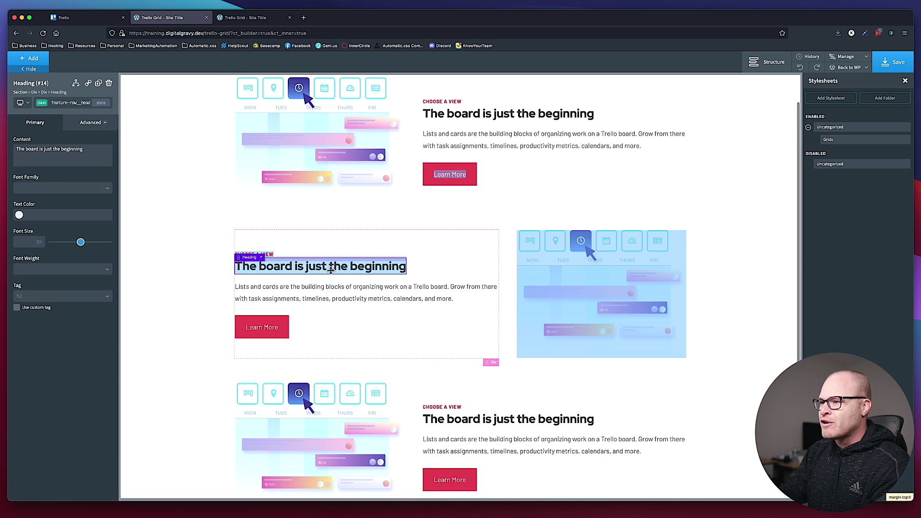
{"action": "left_click", "coordinate": [374, 233]}
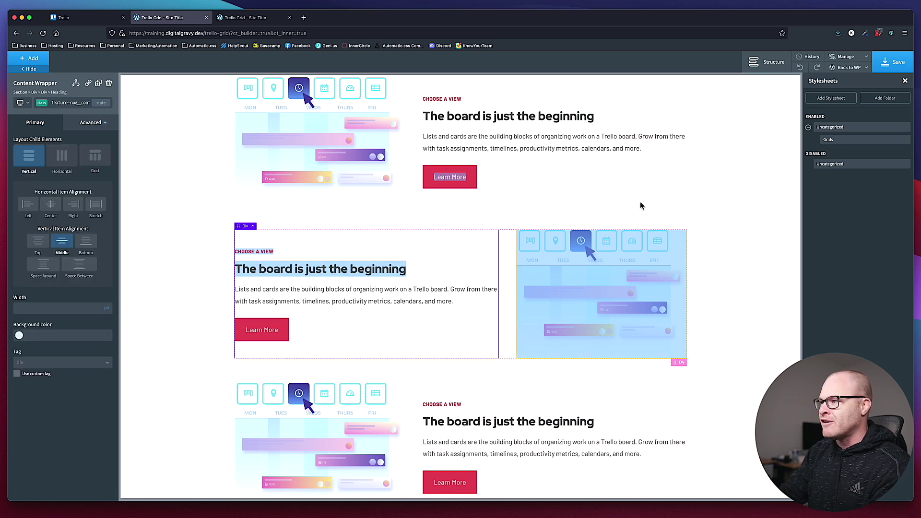
Save the page and review the alternating rows down to the last one in the builder
{"action": "left_click", "coordinate": [892, 61]}
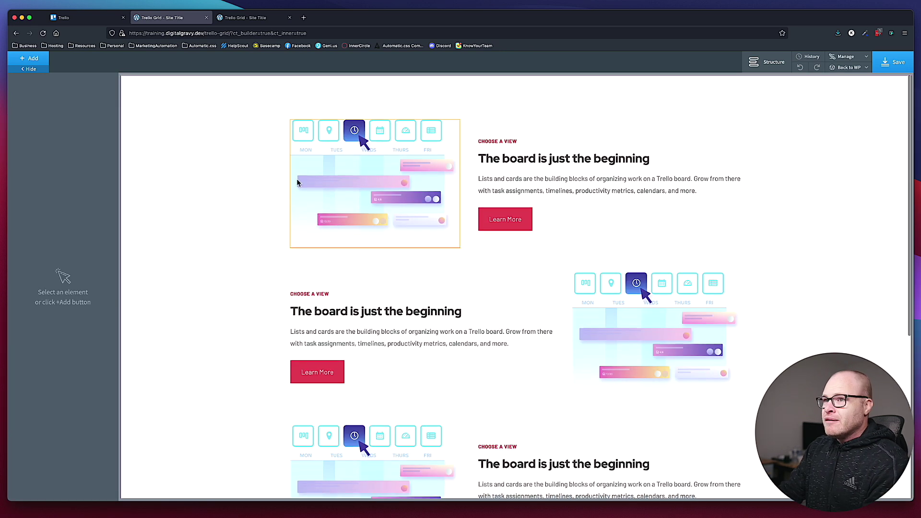
{"action": "left_click", "coordinate": [241, 178]}
{"action": "scroll", "coordinate": [473, 284], "scroll_direction": "down", "scroll_amount": 1}
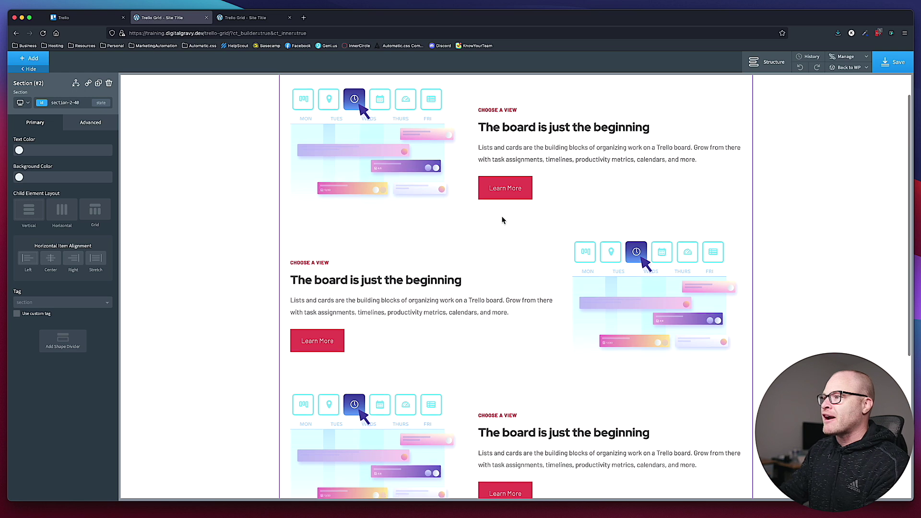
{"action": "scroll", "coordinate": [589, 196], "scroll_direction": "down", "scroll_amount": 5}
{"action": "scroll", "coordinate": [575, 201], "scroll_direction": "up", "scroll_amount": 1}
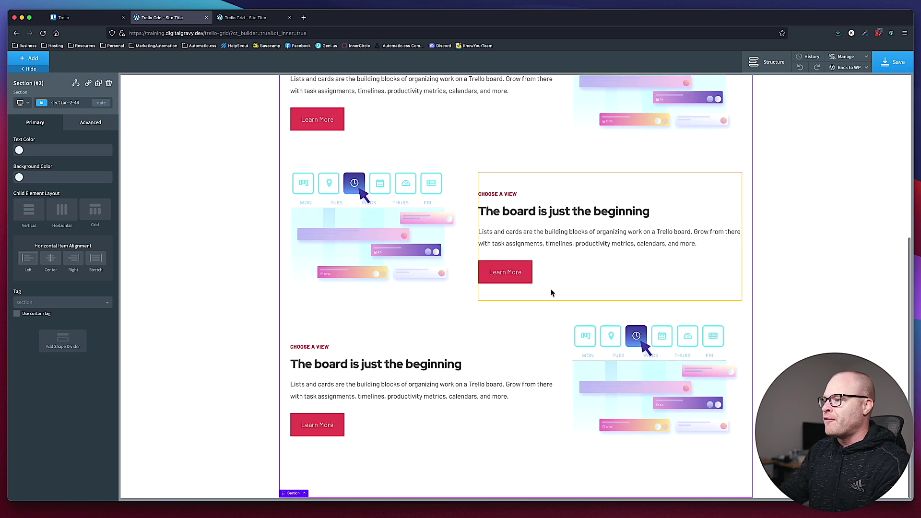
Duplicate the last feature row's Grid Wrapper to test the alternating order on additional rows
{"action": "left_click", "coordinate": [560, 363]}
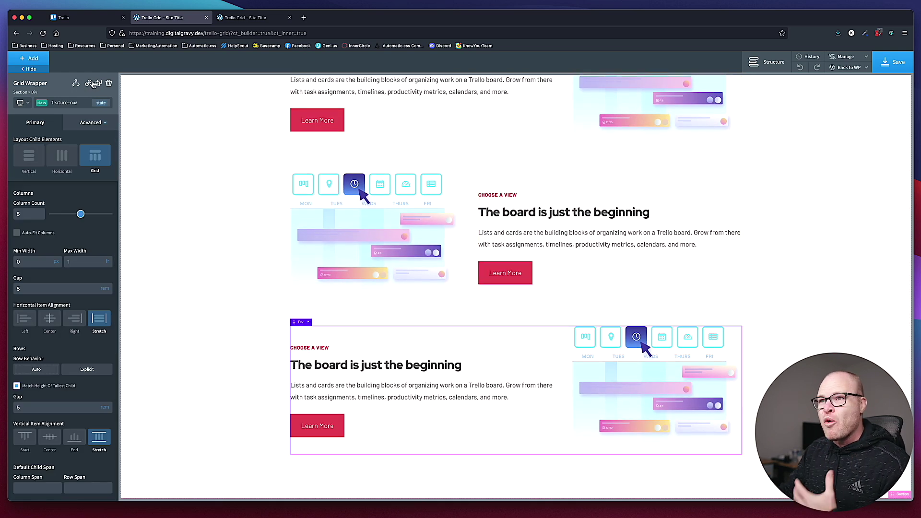
{"action": "key", "text": "super+z"}
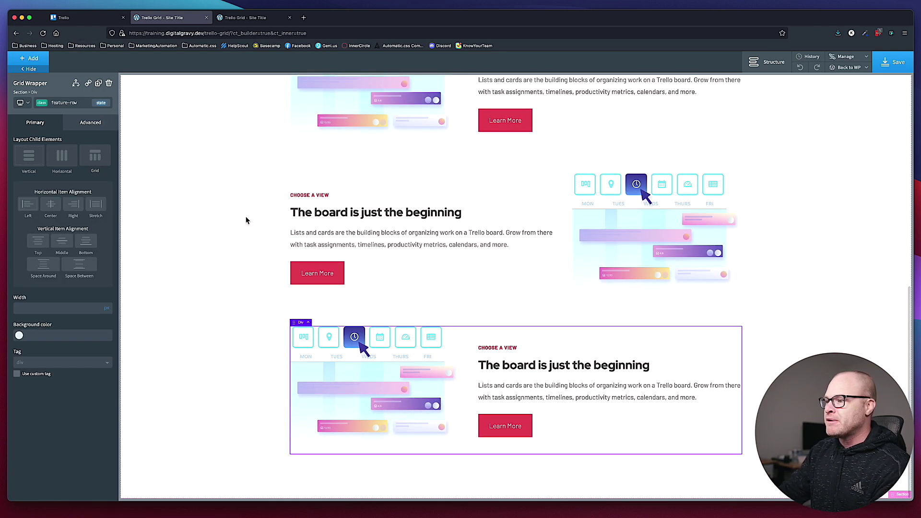
{"action": "key", "text": "super+z"}
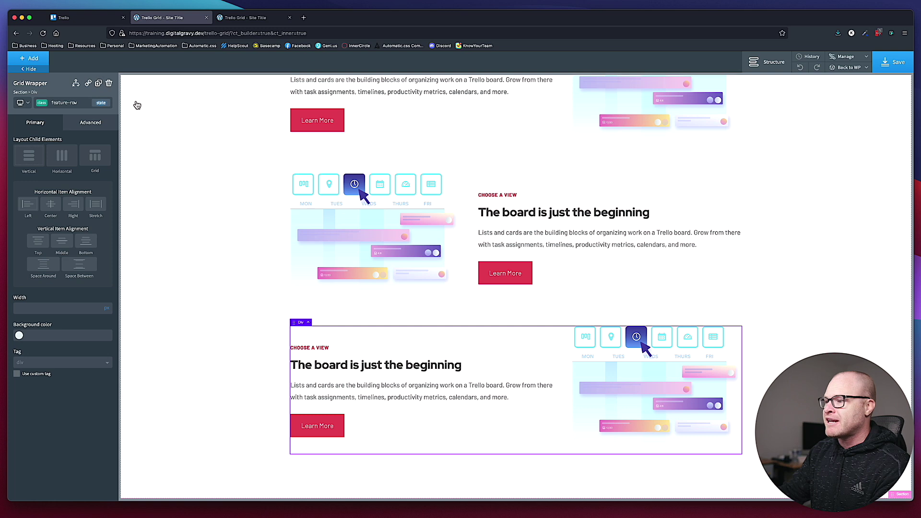
Undo the last row duplication and preview the alternating feature rows at the less than 992px breakpoint
{"action": "key", "text": "super+z"}
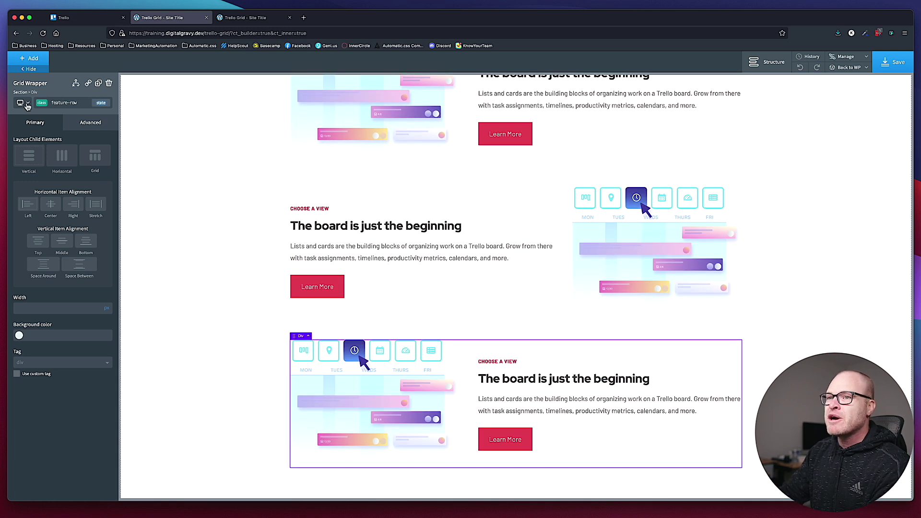
{"action": "left_click", "coordinate": [25, 107]}
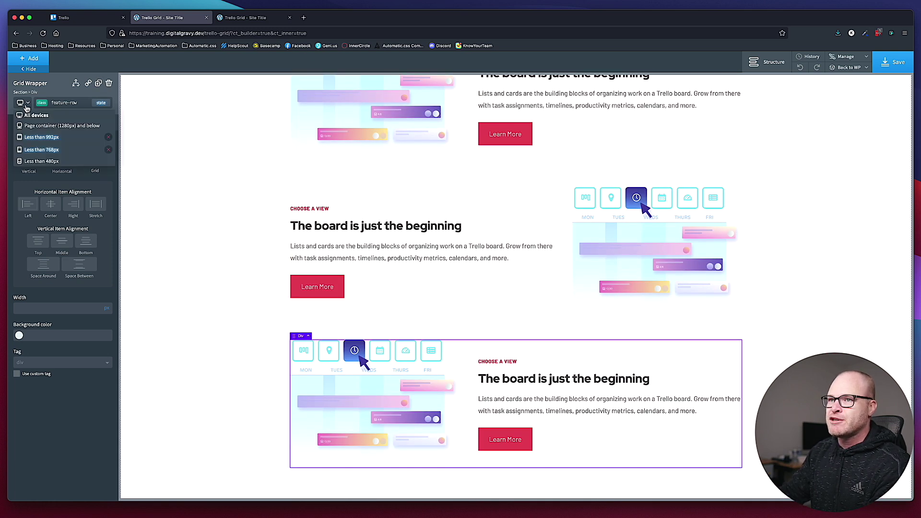
{"action": "left_click", "coordinate": [36, 138]}
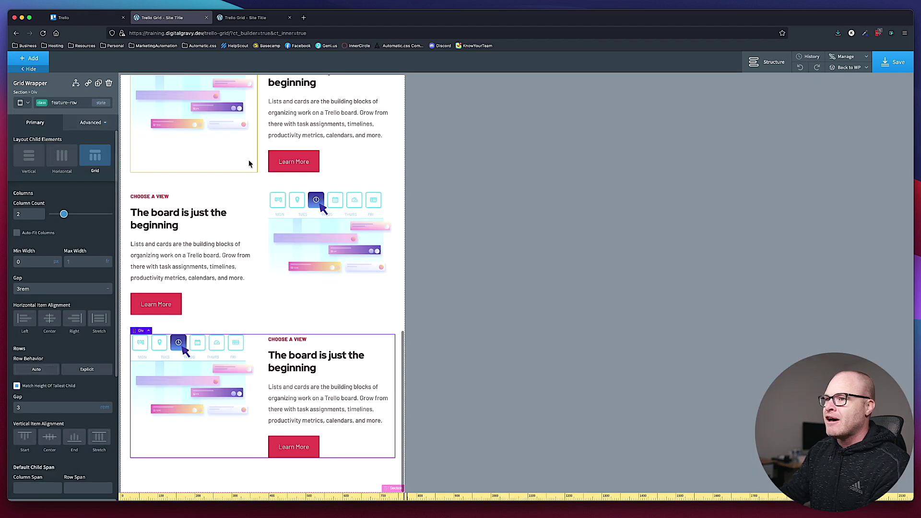
{"action": "scroll", "coordinate": [250, 163], "scroll_direction": "down", "scroll_amount": 2}
{"action": "scroll", "coordinate": [247, 160], "scroll_direction": "up", "scroll_amount": 3}
{"action": "scroll", "coordinate": [248, 163], "scroll_direction": "up", "scroll_amount": 1}
{"action": "scroll", "coordinate": [247, 163], "scroll_direction": "down", "scroll_amount": 5}
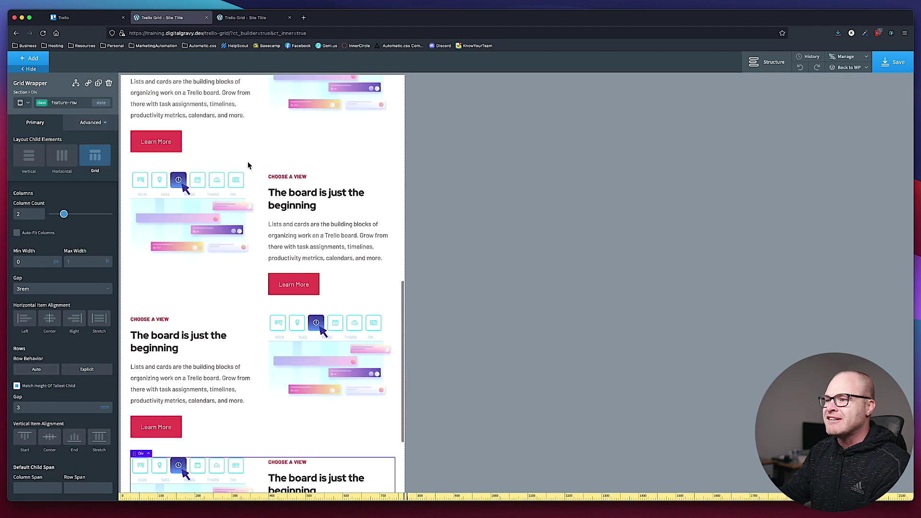
{"action": "scroll", "coordinate": [247, 163], "scroll_direction": "up", "scroll_amount": 4}
Preview the feature rows at the less than 768px breakpoint and examine the stacking order of images and text
{"action": "left_click", "coordinate": [20, 102]}
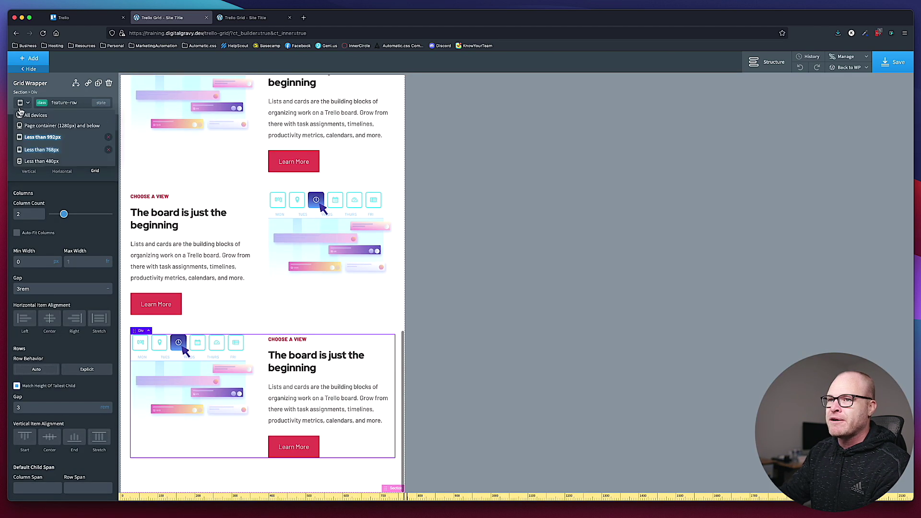
{"action": "left_click", "coordinate": [36, 150]}
{"action": "scroll", "coordinate": [283, 168], "scroll_direction": "down", "scroll_amount": 4}
{"action": "scroll", "coordinate": [283, 168], "scroll_direction": "up", "scroll_amount": 8}
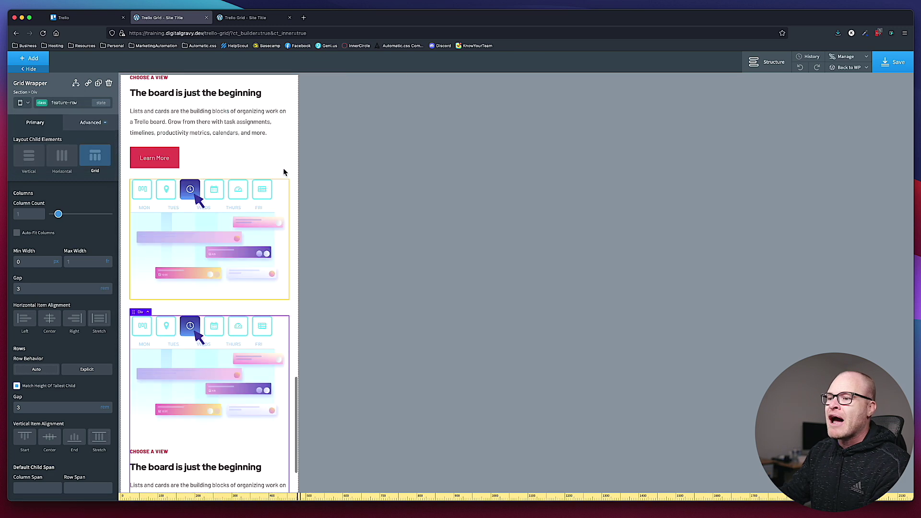
{"action": "scroll", "coordinate": [283, 172], "scroll_direction": "up", "scroll_amount": 3}
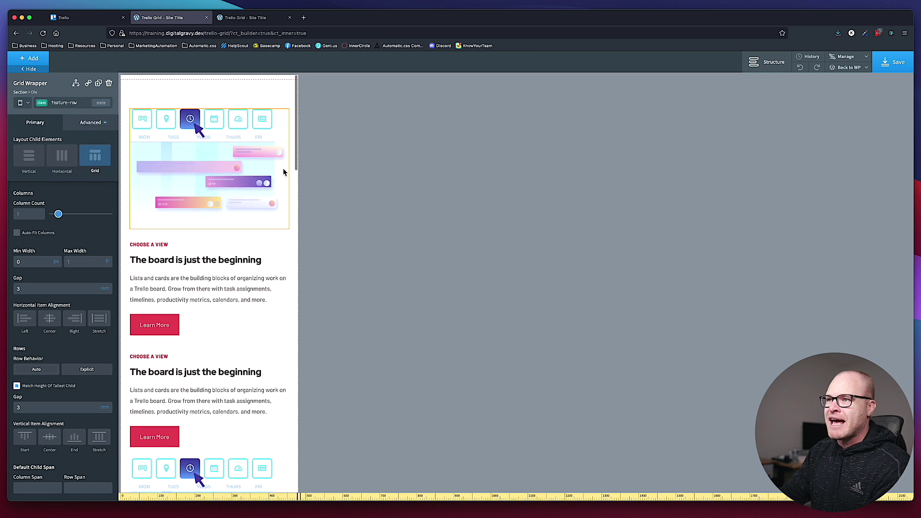
{"action": "scroll", "coordinate": [277, 163], "scroll_direction": "down", "scroll_amount": 2}
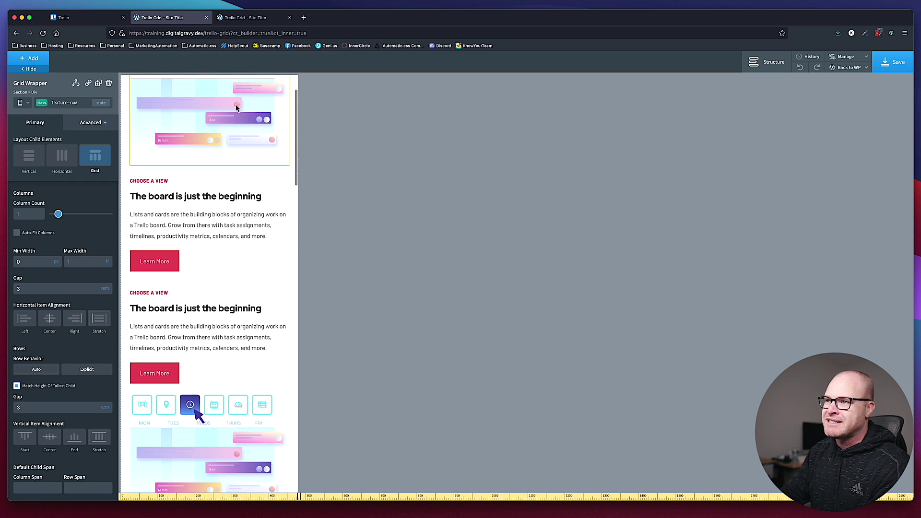
{"action": "scroll", "coordinate": [209, 218], "scroll_direction": "down", "scroll_amount": 4}
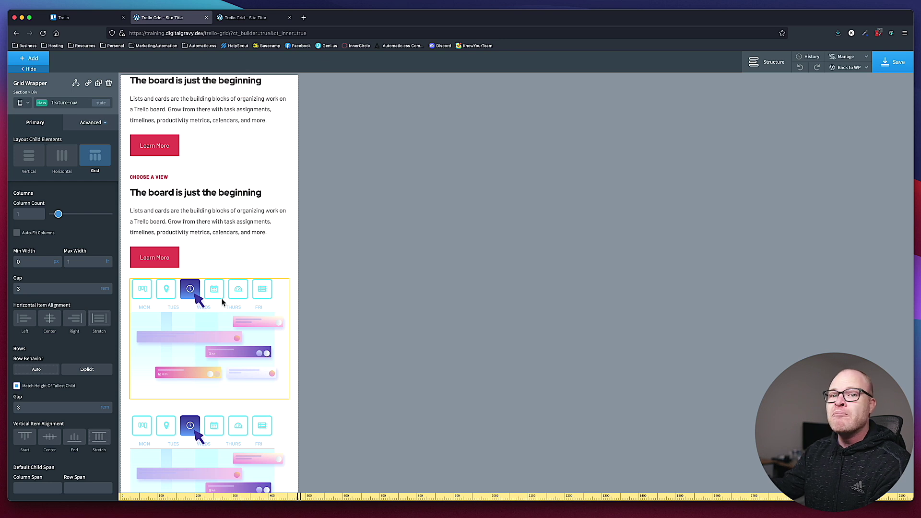
Compare the feature row layout at the less than 992px and less than 768px breakpoints
{"action": "left_click", "coordinate": [27, 102]}
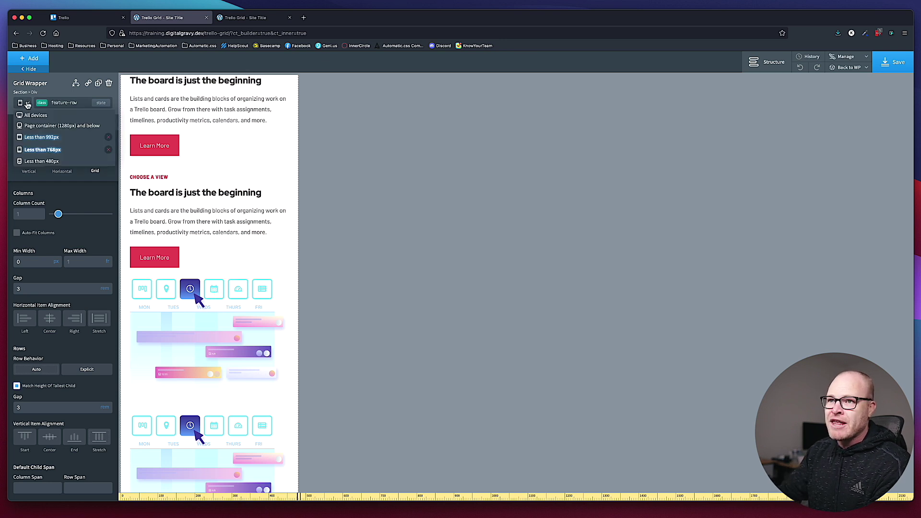
{"action": "left_click", "coordinate": [64, 149]}
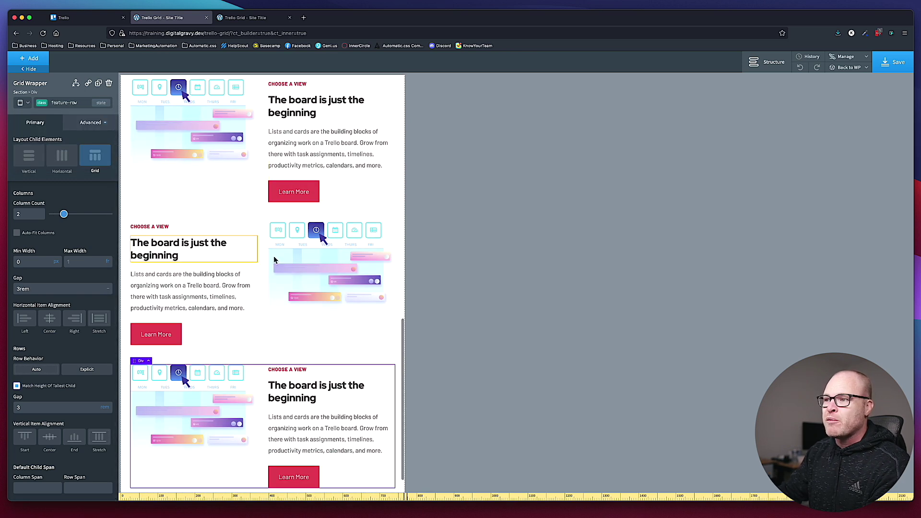
{"action": "left_click", "coordinate": [21, 102]}
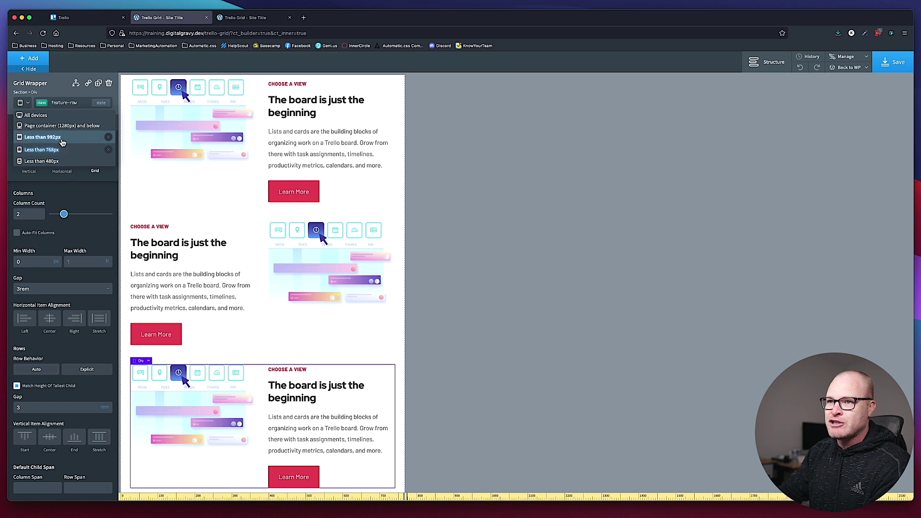
{"action": "left_click", "coordinate": [42, 161]}
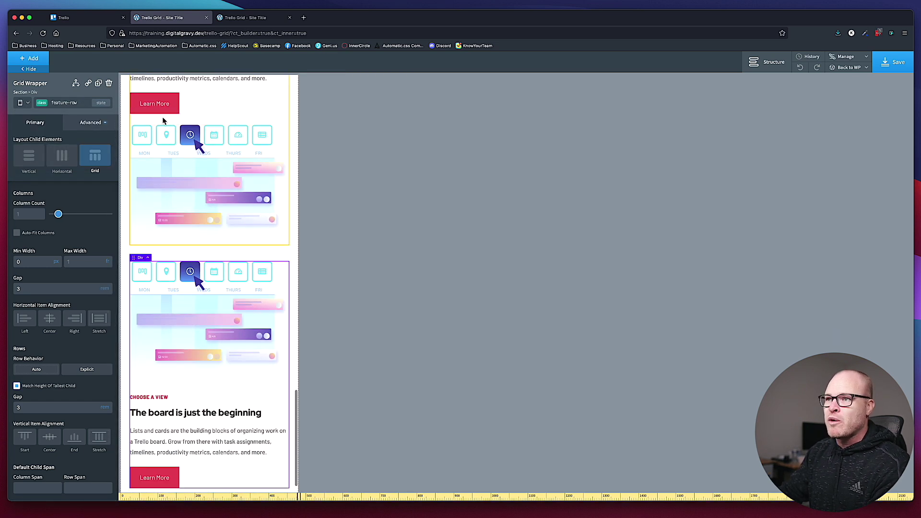
{"action": "left_click", "coordinate": [22, 102]}
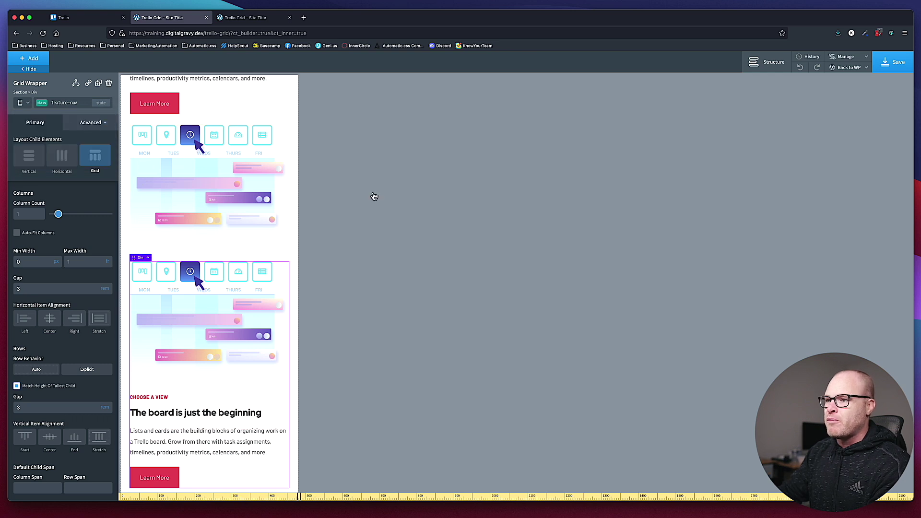
Open the Grids stylesheet and add a media query with max-width: 768px below the nth-of-type order rule
{"action": "left_click", "coordinate": [845, 57]}
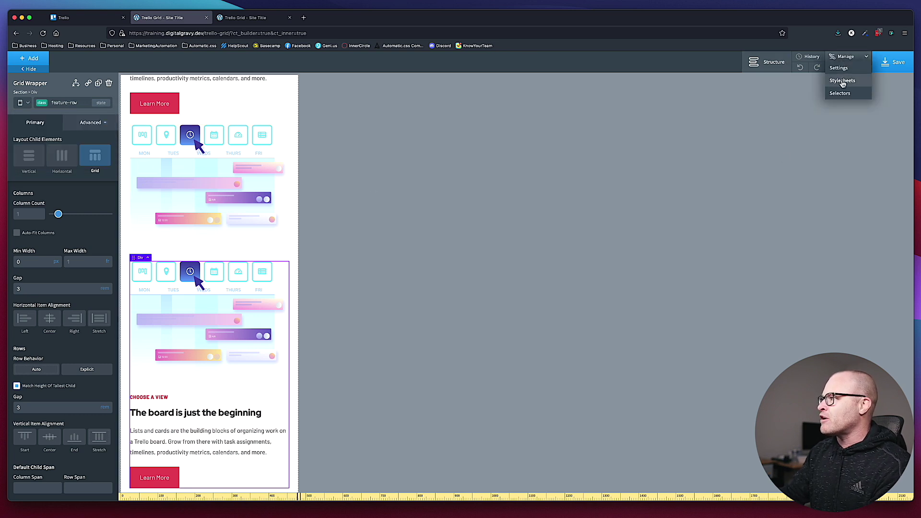
{"action": "left_click", "coordinate": [842, 81]}
{"action": "left_click", "coordinate": [808, 128]}
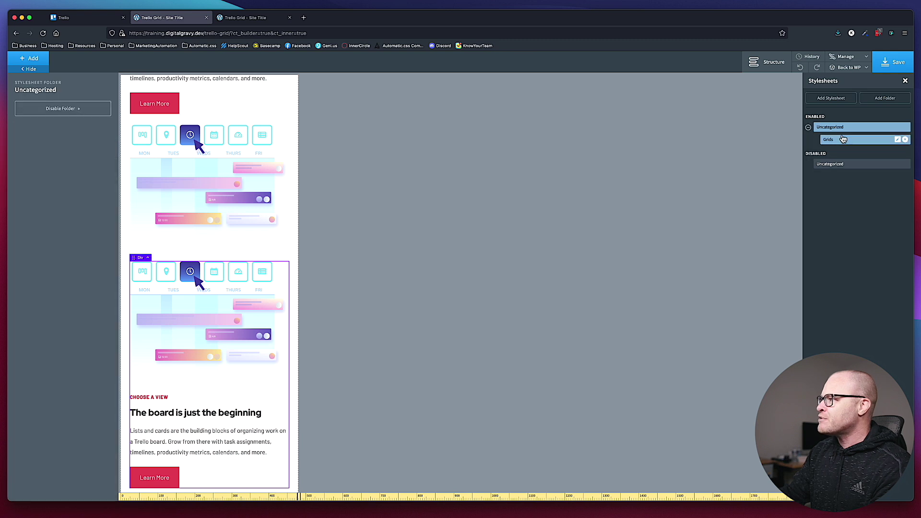
{"action": "left_click", "coordinate": [840, 139]}
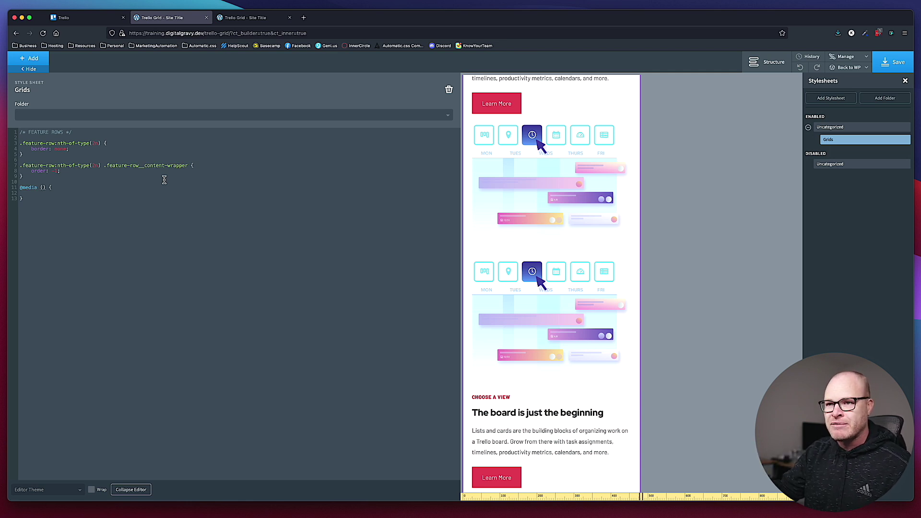
{"action": "type", "text": "max-width: 76"}
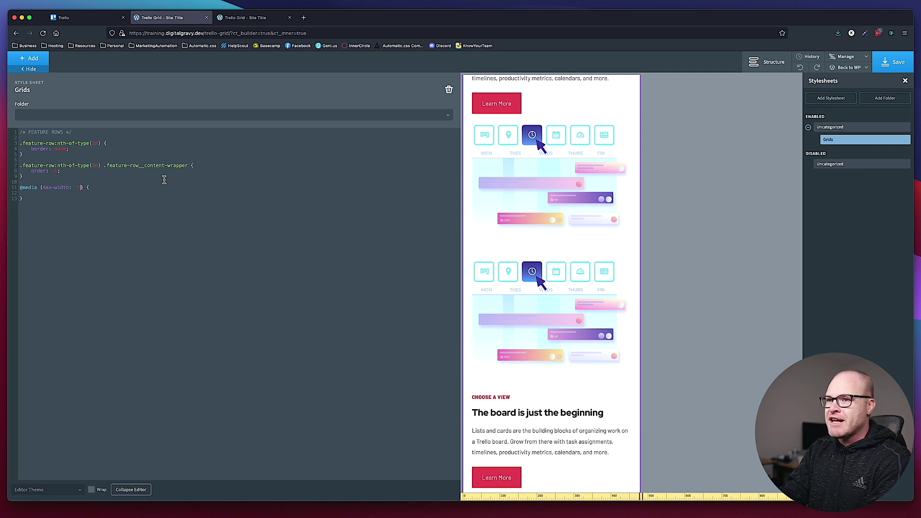
{"action": "type", "text": "8px"}
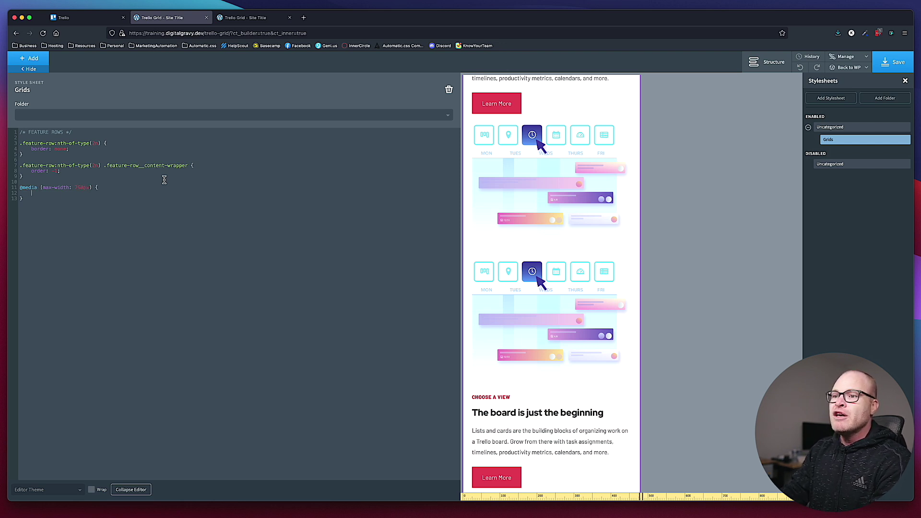
Inside the media query, add a rule for .feature-row .feature-row__image-wrapper that sets order to -1
{"action": "left_click", "coordinate": [99, 193]}
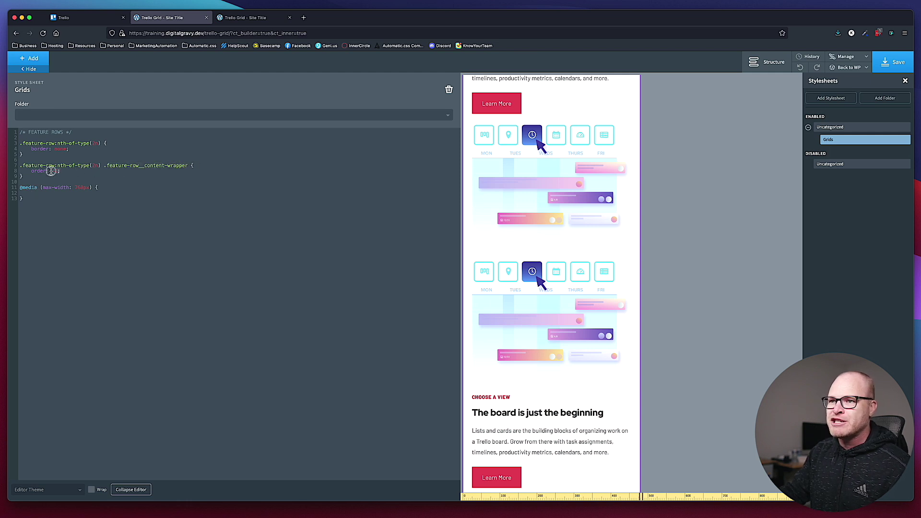
{"action": "left_click", "coordinate": [91, 196]}
{"action": "left_click", "coordinate": [94, 192]}
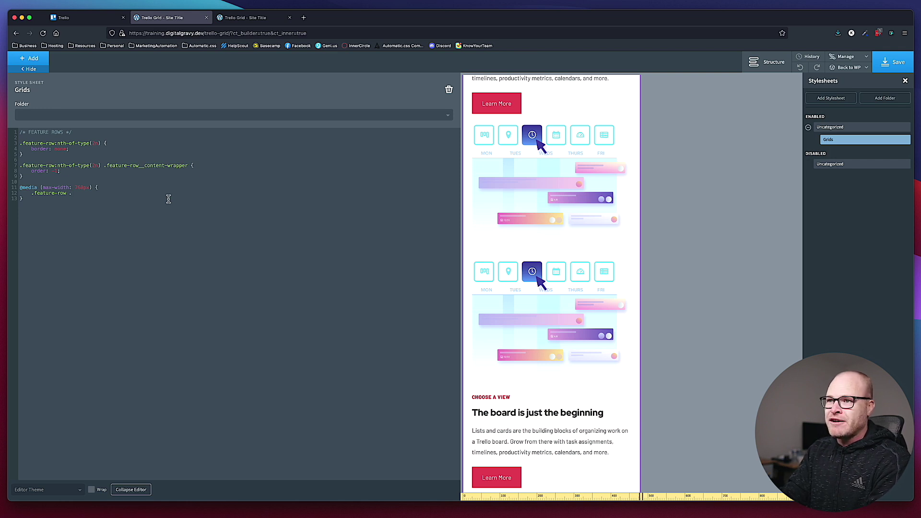
{"action": "type", "text": "image-wrapper {"}
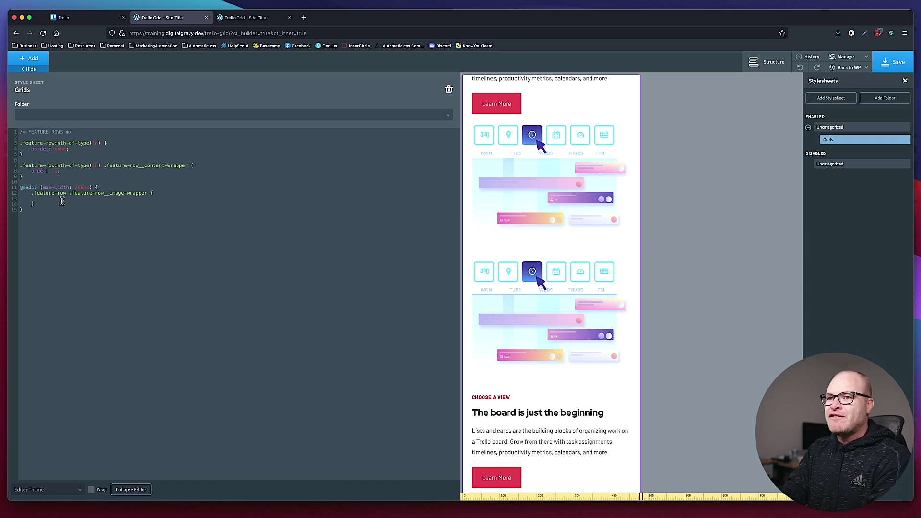
{"action": "type", "text": "-1;"}
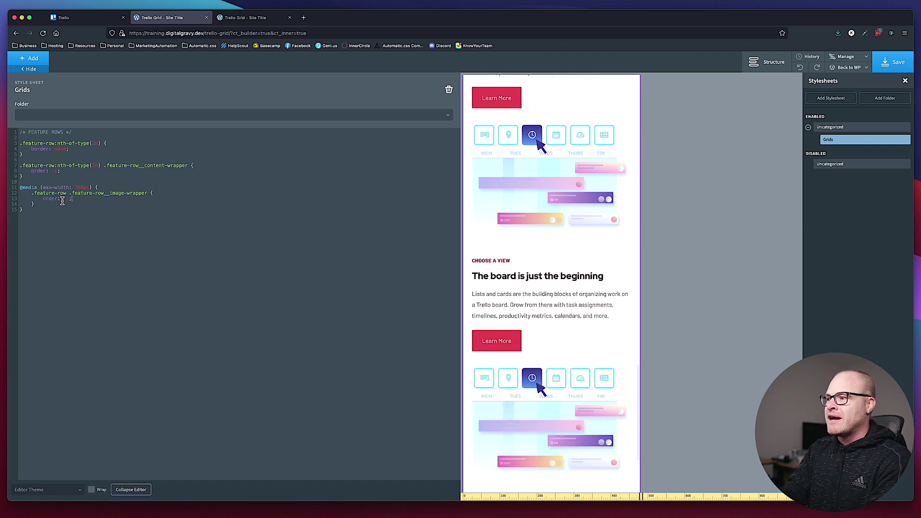
Check the image-and-text order of all stacked feature rows in the mobile preview
{"action": "scroll", "coordinate": [569, 258], "scroll_direction": "down", "scroll_amount": 4}
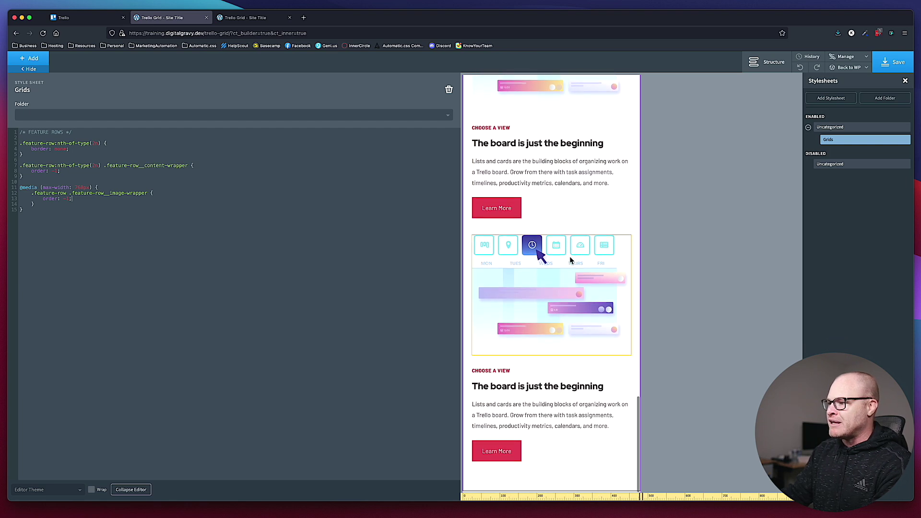
{"action": "scroll", "coordinate": [569, 259], "scroll_direction": "down", "scroll_amount": 4}
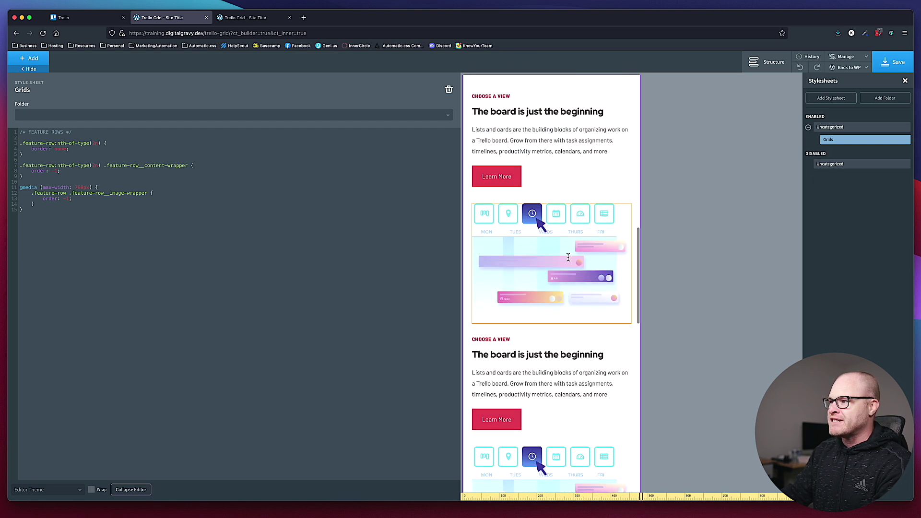
{"action": "scroll", "coordinate": [537, 158], "scroll_direction": "up", "scroll_amount": 3}
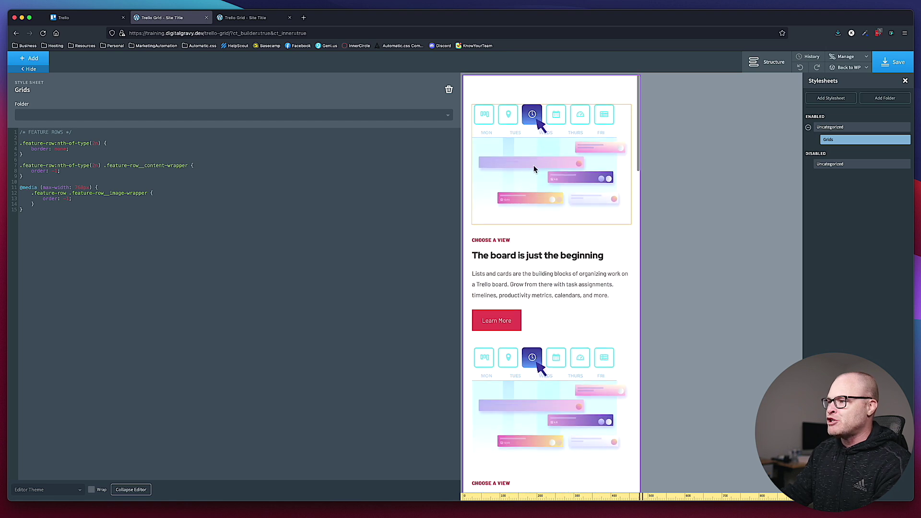
{"action": "scroll", "coordinate": [533, 166], "scroll_direction": "down", "scroll_amount": 10}
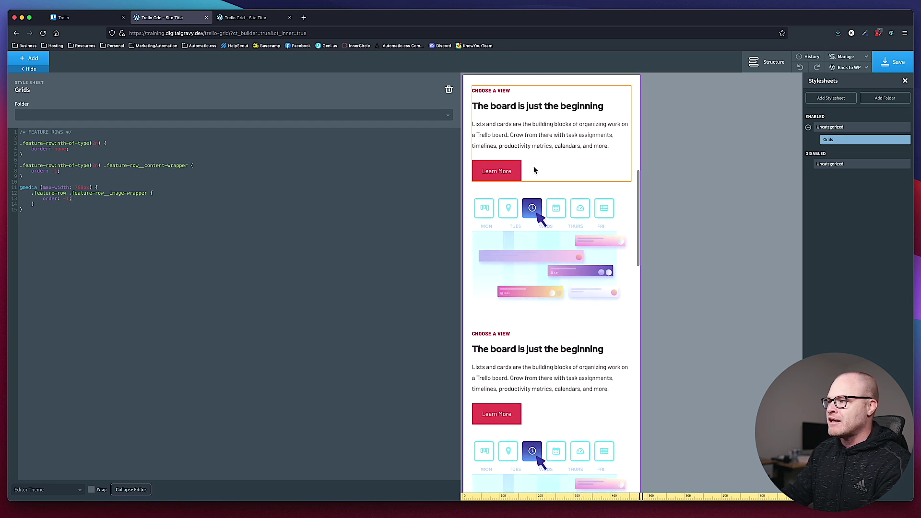
{"action": "scroll", "coordinate": [533, 169], "scroll_direction": "down", "scroll_amount": 5}
Review the media query's image-wrapper rule and save the page with the updated Grids stylesheet
{"action": "left_click", "coordinate": [75, 188]}
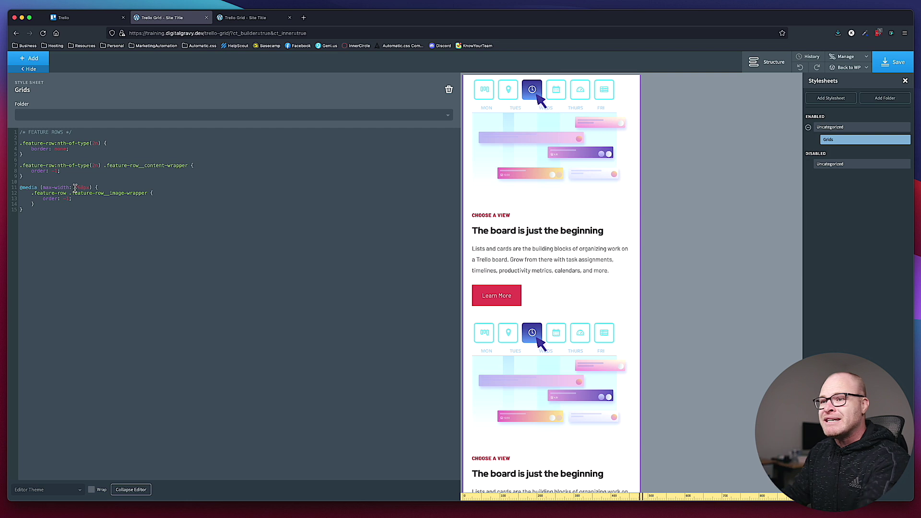
{"action": "double_click", "coordinate": [137, 193]}
{"action": "left_click", "coordinate": [129, 202]}
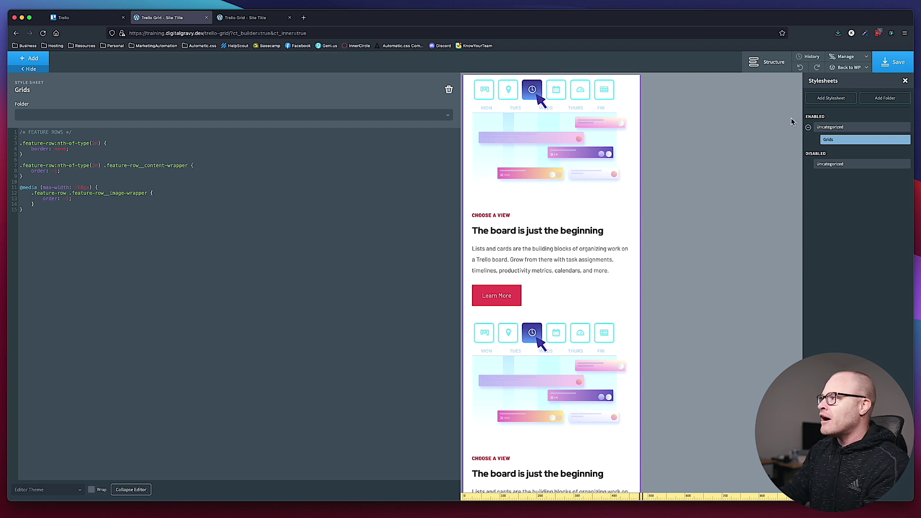
{"action": "left_click", "coordinate": [894, 63]}
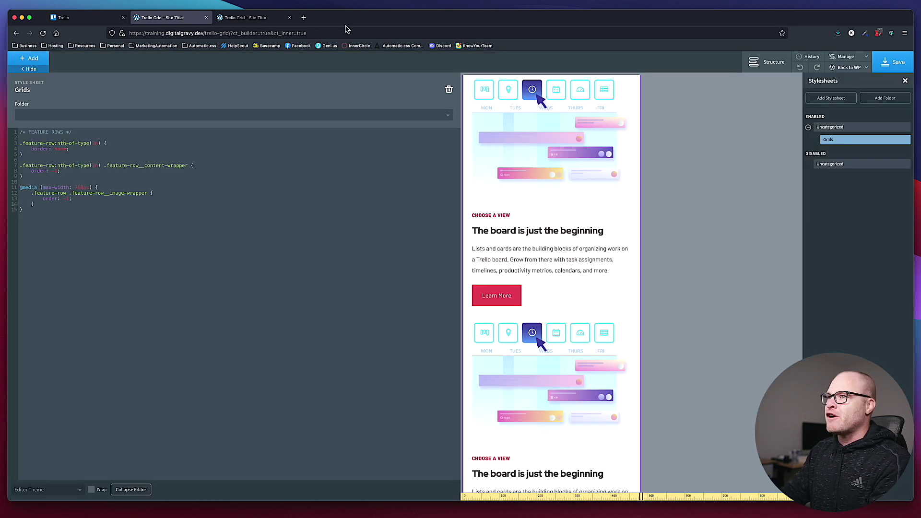
Switch to the front-end Trello Grid page and review the alternating feature rows at desktop width
{"action": "left_click", "coordinate": [250, 18]}
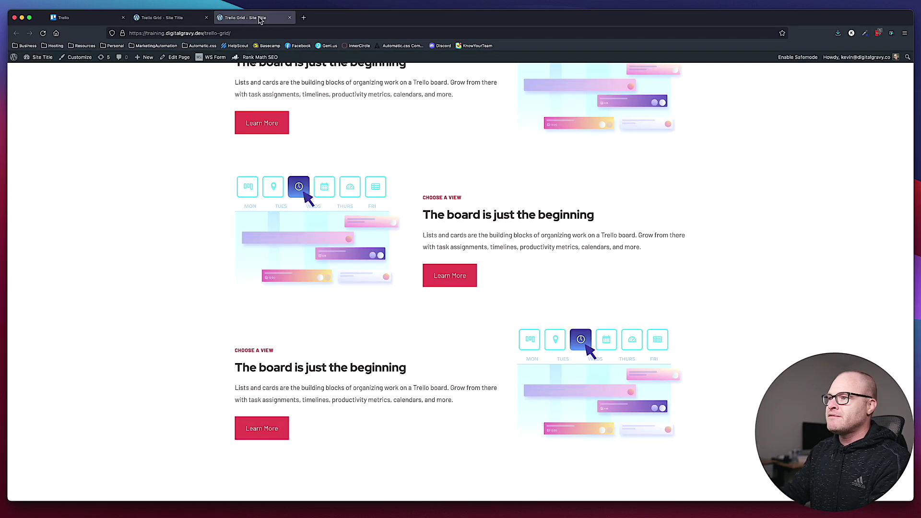
{"action": "scroll", "coordinate": [479, 144], "scroll_direction": "down", "scroll_amount": 2}
{"action": "scroll", "coordinate": [488, 164], "scroll_direction": "up", "scroll_amount": 1}
{"action": "scroll", "coordinate": [488, 164], "scroll_direction": "down", "scroll_amount": 2}
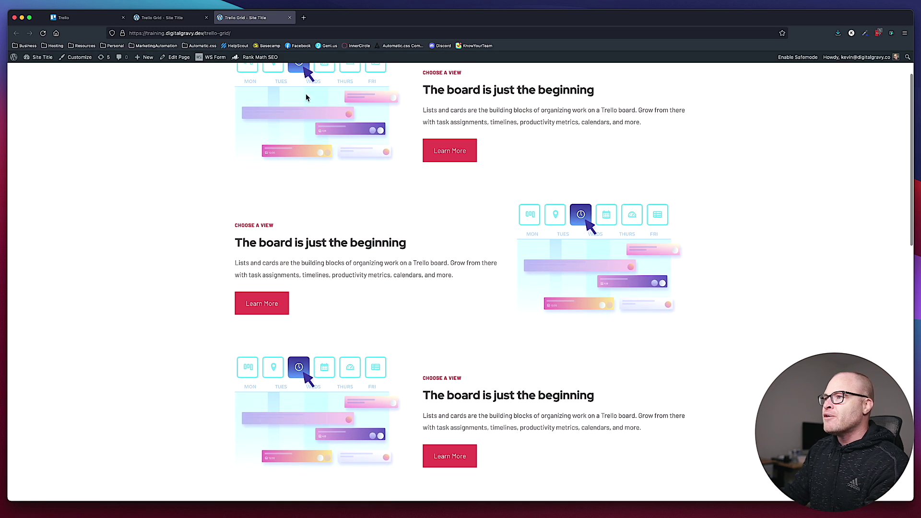
{"action": "scroll", "coordinate": [533, 144], "scroll_direction": "down", "scroll_amount": 5}
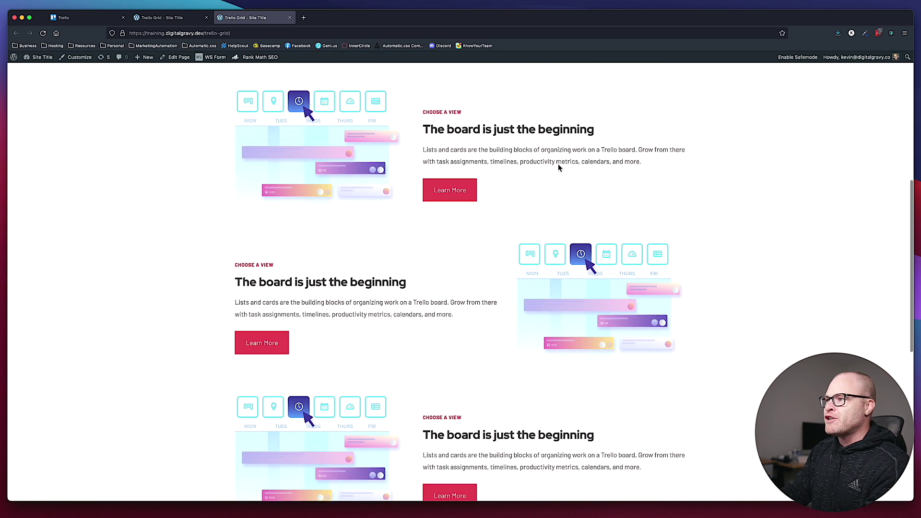
{"action": "scroll", "coordinate": [491, 210], "scroll_direction": "up", "scroll_amount": 10}
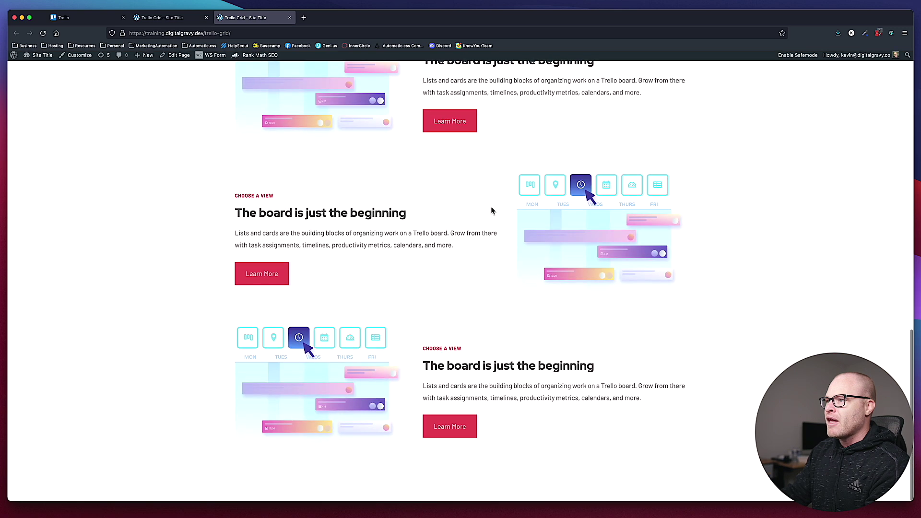
Inspect the front-end page in responsive design mode and narrow the preview to about 478 px wide
{"action": "right_click", "coordinate": [760, 177]}
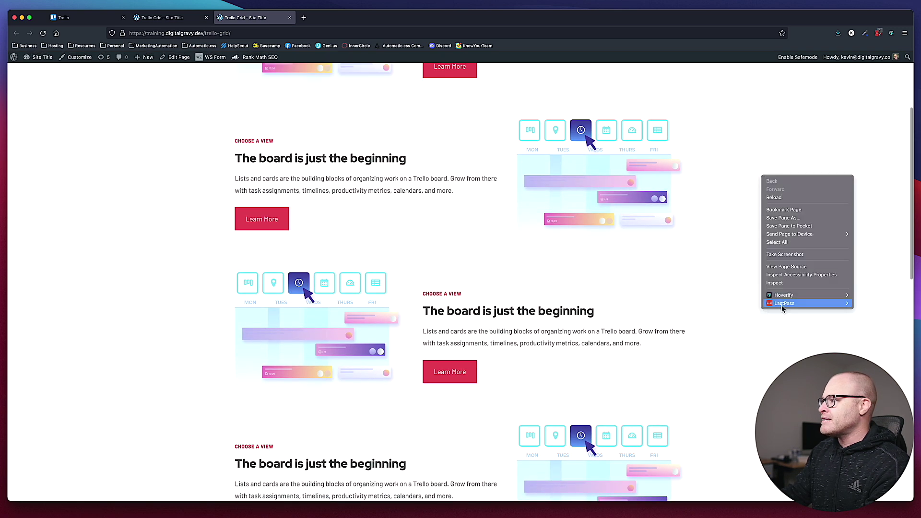
{"action": "left_click", "coordinate": [782, 283]}
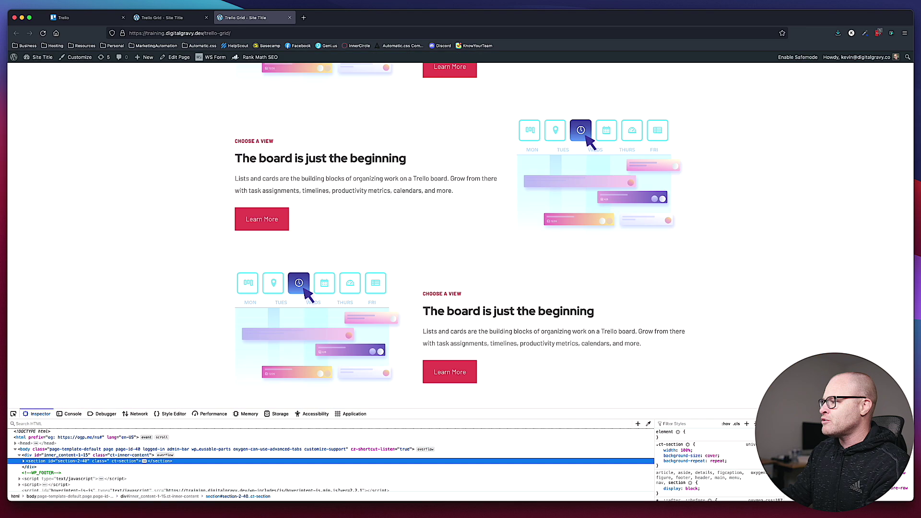
{"action": "key", "text": "super+alt+m"}
{"action": "left_click_drag", "start_coordinate": [809, 217], "coordinate": [640, 197]}
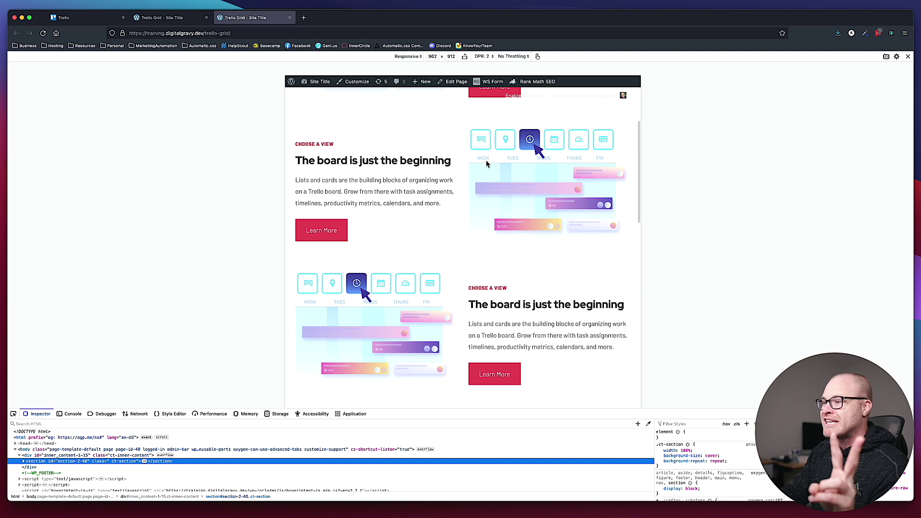
{"action": "left_click_drag", "start_coordinate": [640, 215], "coordinate": [552, 209]}
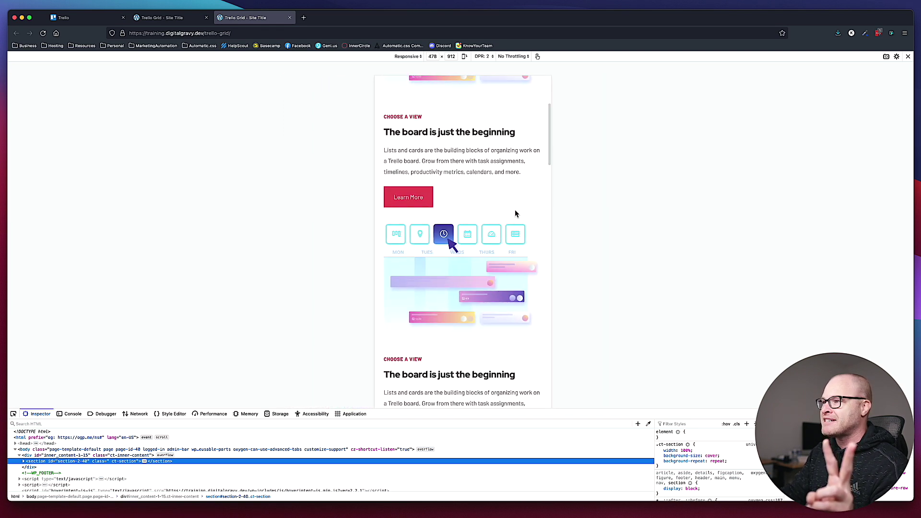
Check the image-and-text order of the stacked feature rows, and widen the responsive preview to about 1686 px
{"action": "scroll", "coordinate": [514, 211], "scroll_direction": "up", "scroll_amount": 5}
{"action": "scroll", "coordinate": [515, 214], "scroll_direction": "down", "scroll_amount": 15}
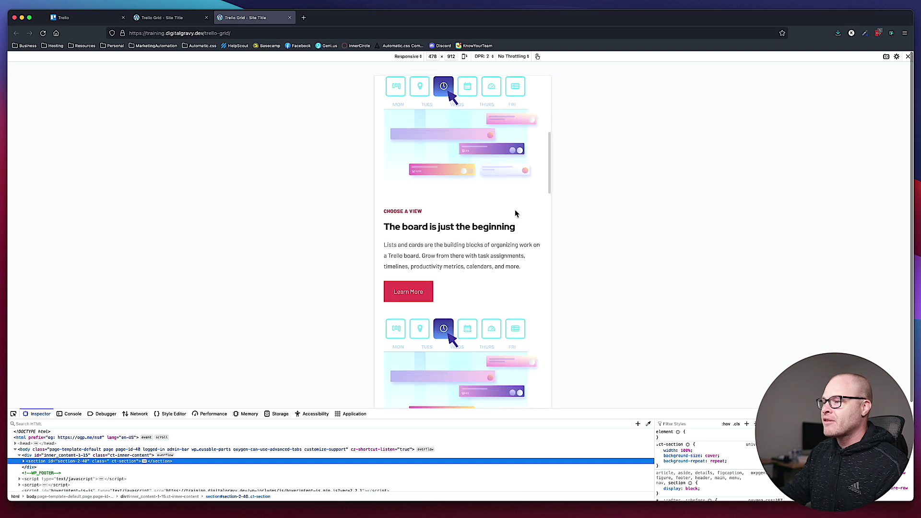
{"action": "scroll", "coordinate": [516, 211], "scroll_direction": "down", "scroll_amount": 3}
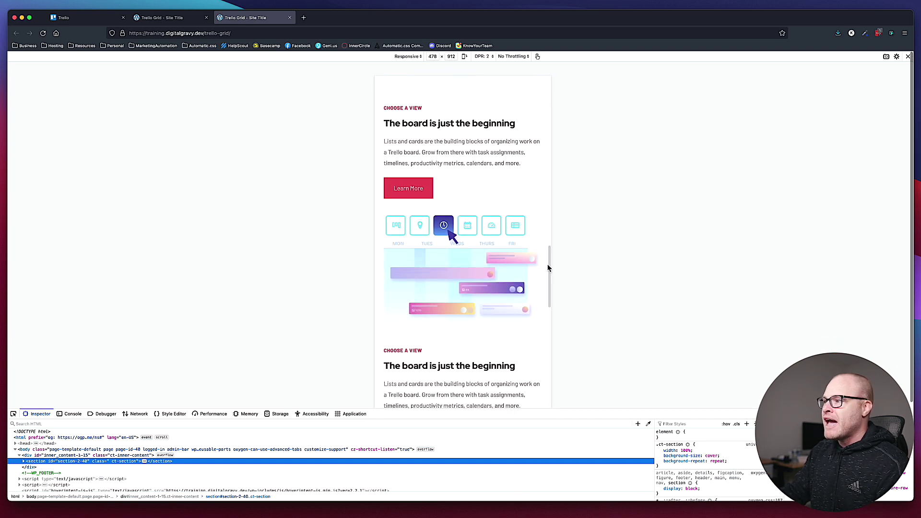
{"action": "left_click_drag", "start_coordinate": [553, 261], "coordinate": [774, 263]}
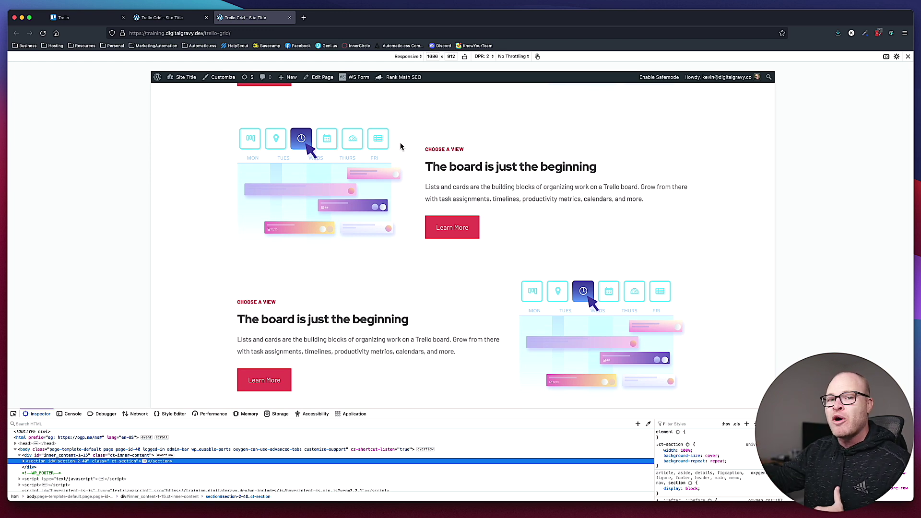
Return to the page builder, select the section holding the feature rows, and switch the canvas to the desktop breakpoint
{"action": "left_click", "coordinate": [168, 18]}
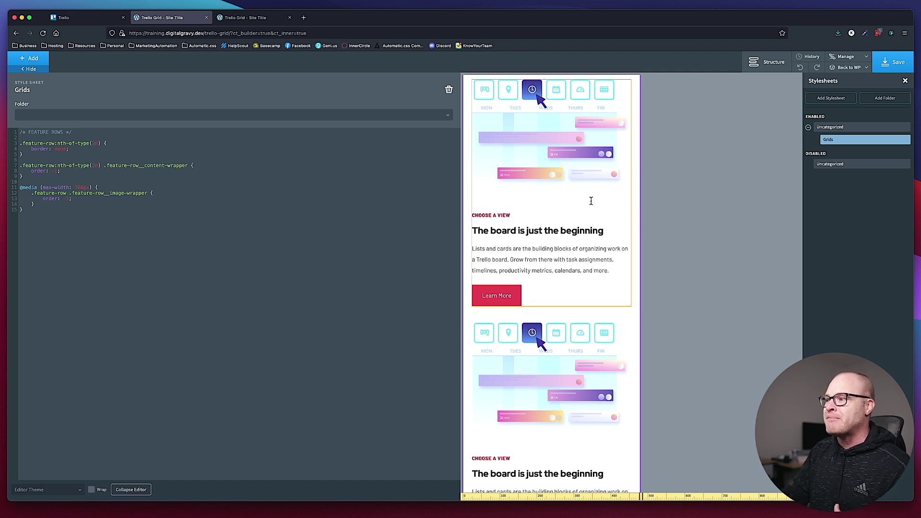
{"action": "left_click", "coordinate": [633, 209]}
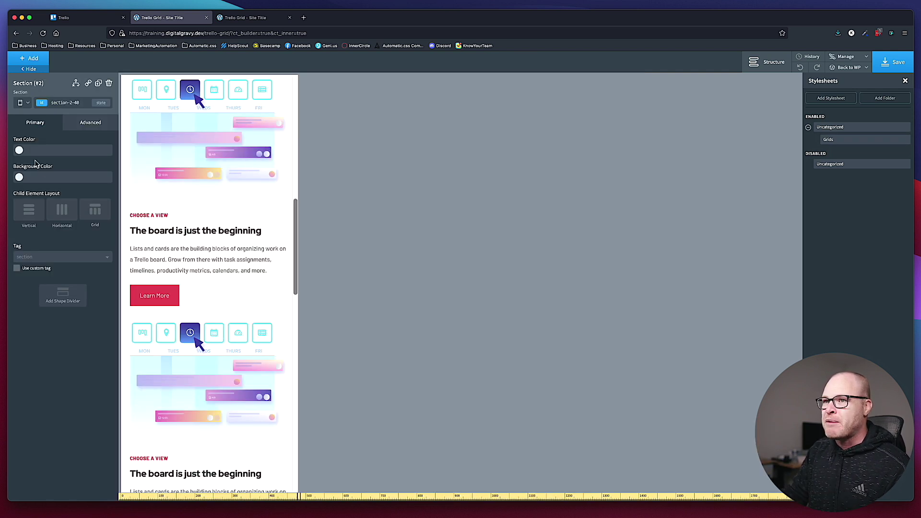
{"action": "left_click", "coordinate": [21, 103]}
{"action": "left_click", "coordinate": [24, 117]}
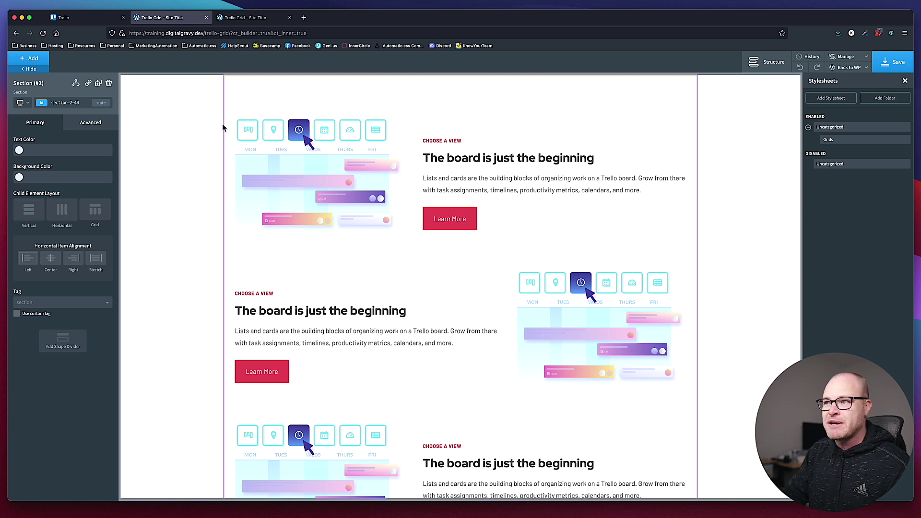
Review the ID and class assigned to the first feature row's image, and reselect the enclosing section
{"action": "left_click", "coordinate": [400, 157]}
{"action": "left_click", "coordinate": [58, 102]}
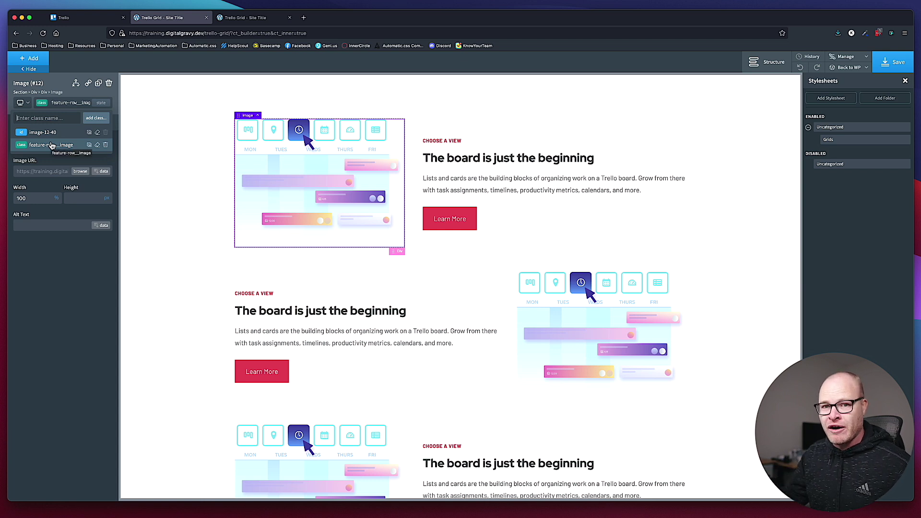
{"action": "left_click", "coordinate": [757, 154]}
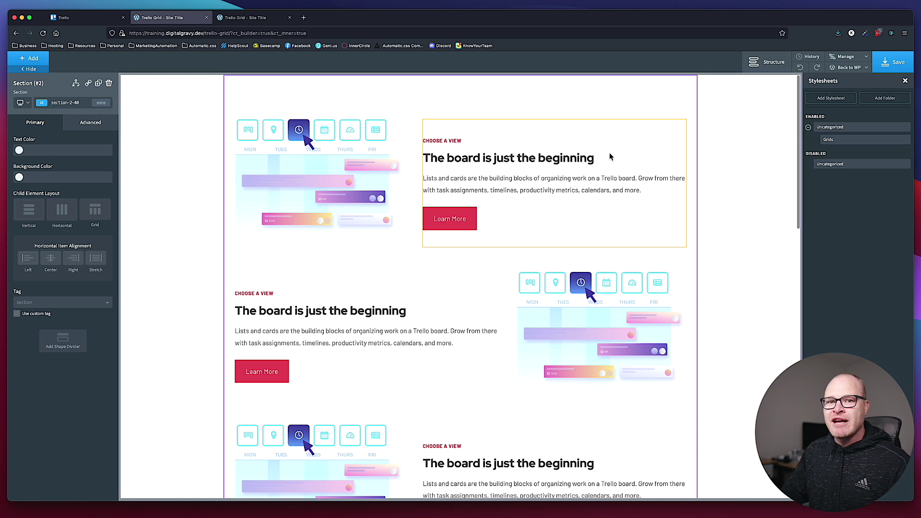